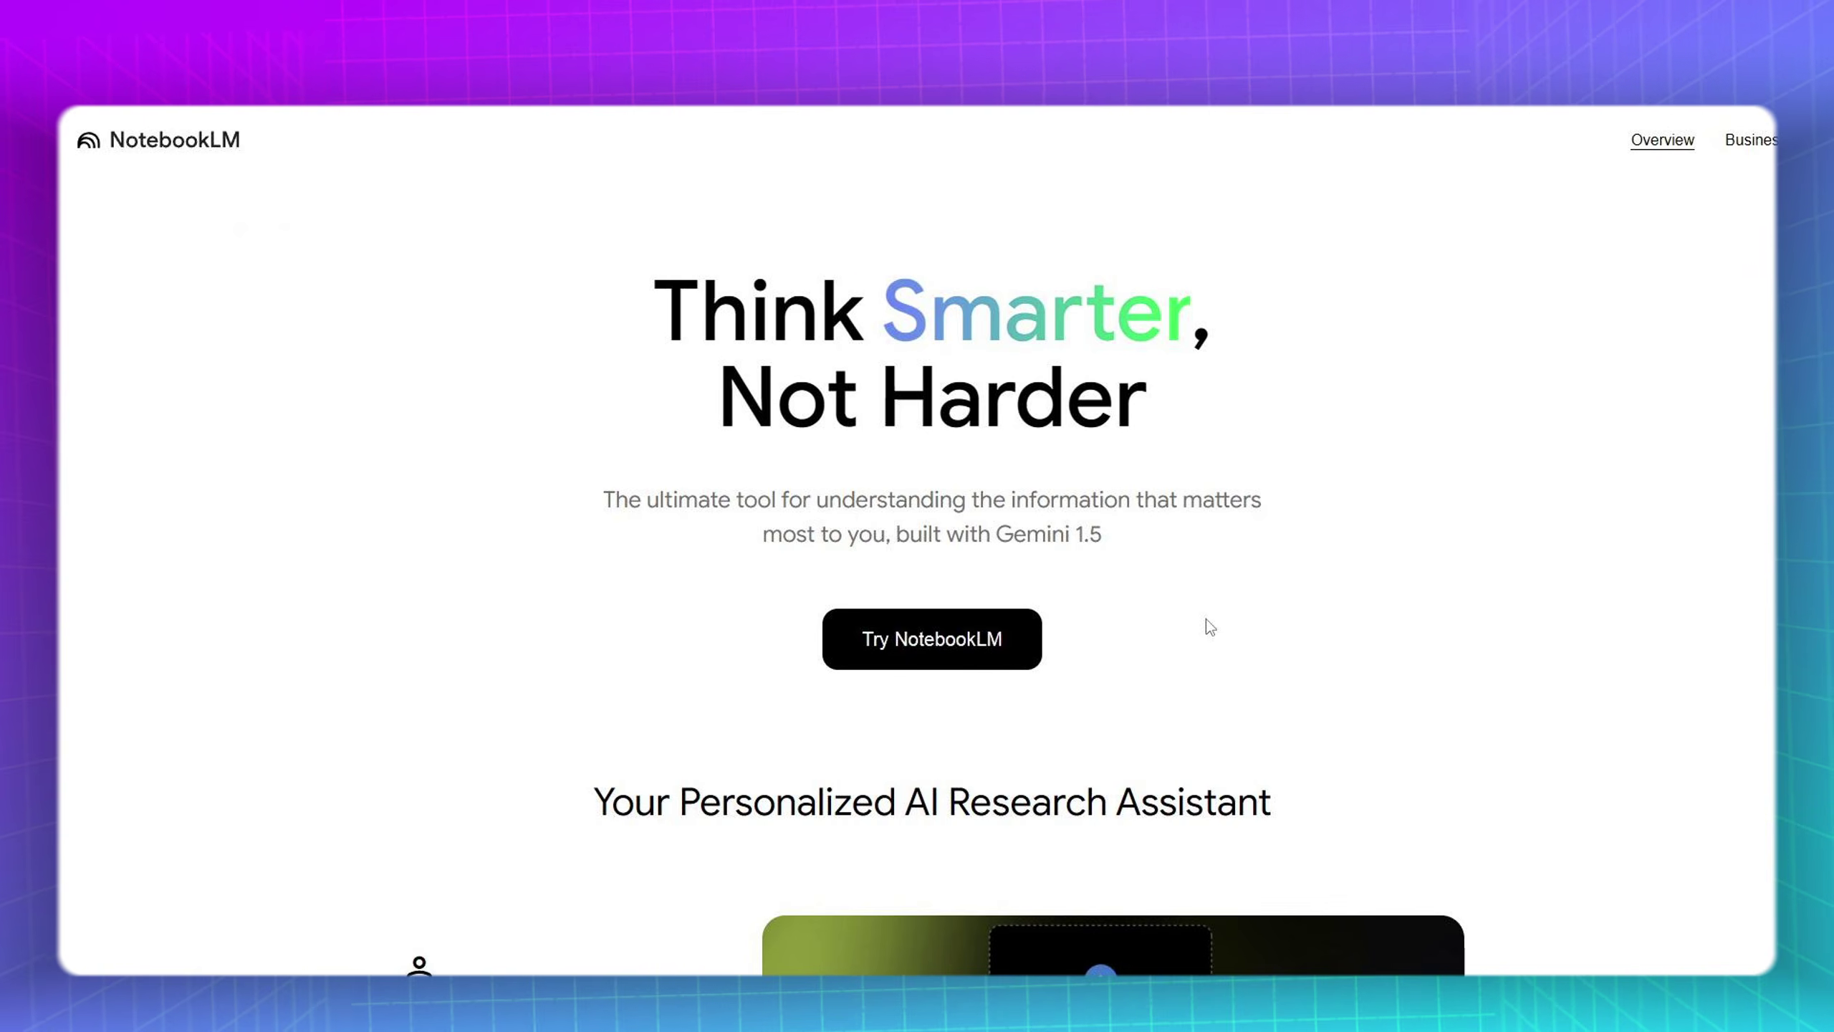
# Open NotebookLM and create a new notebook to reach its options for adding sources
pyautogui.click(988, 654)
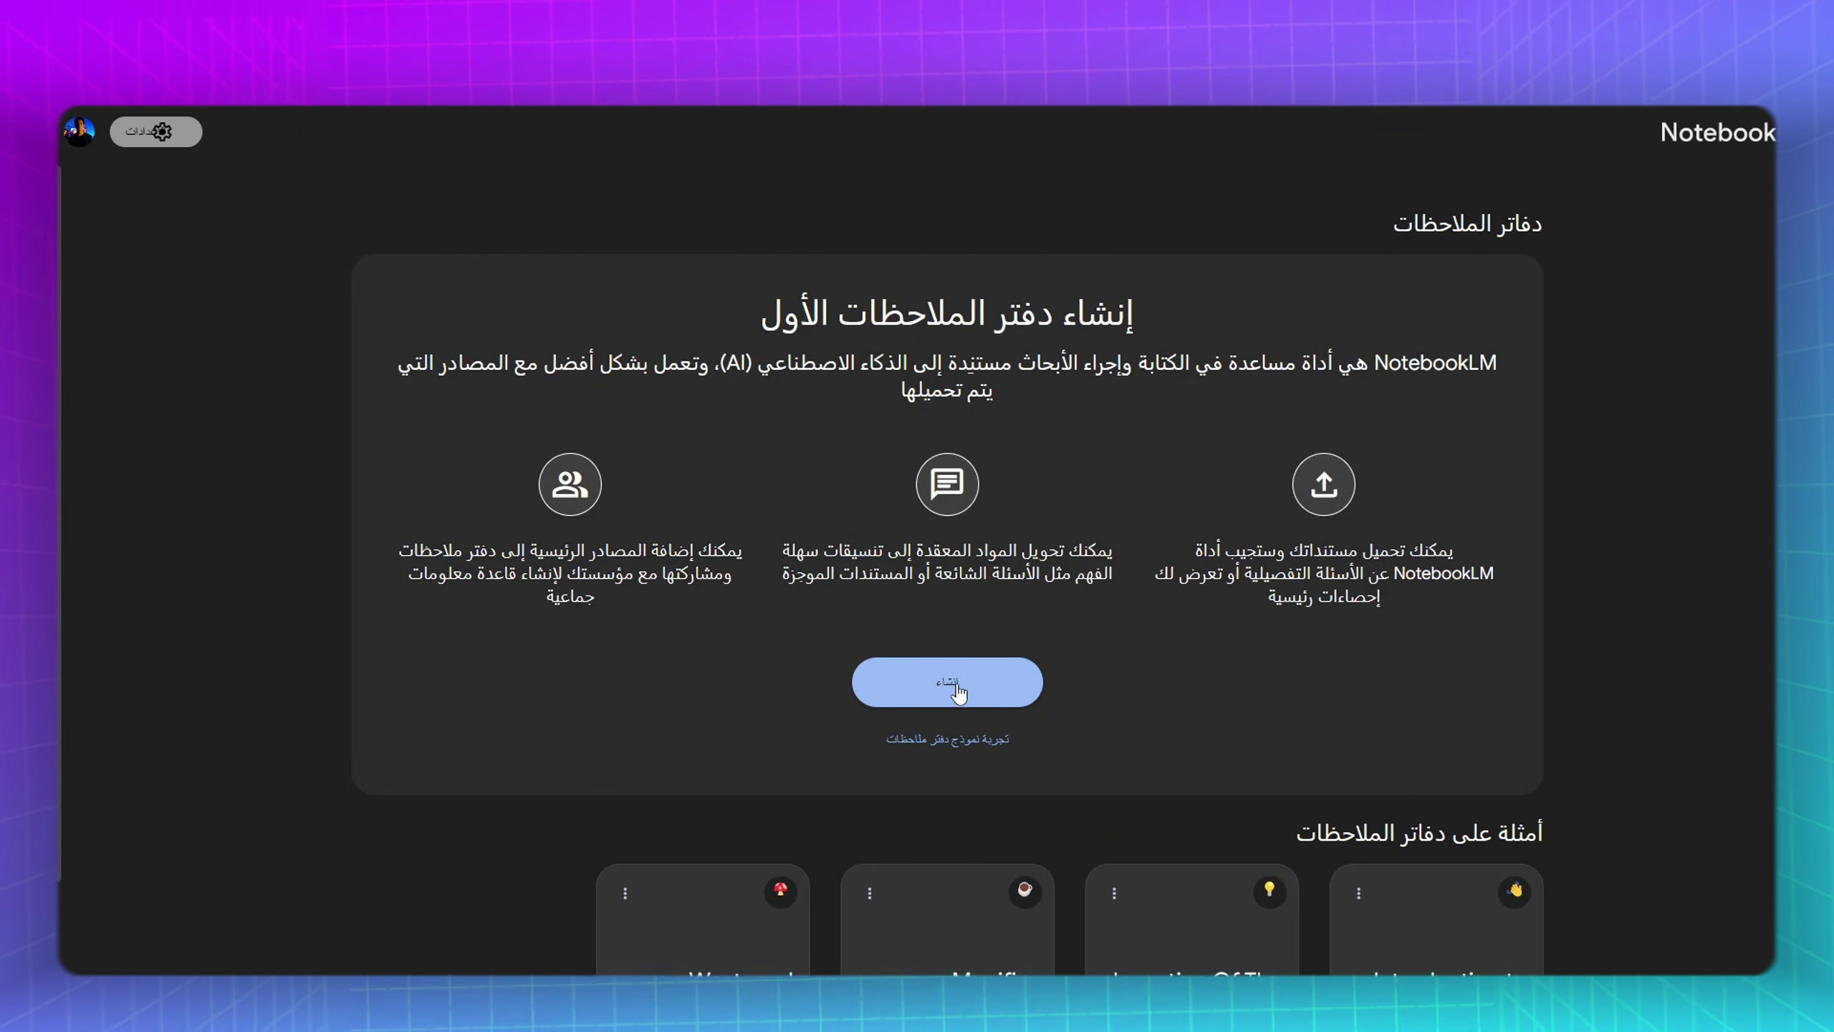
pyautogui.click(955, 687)
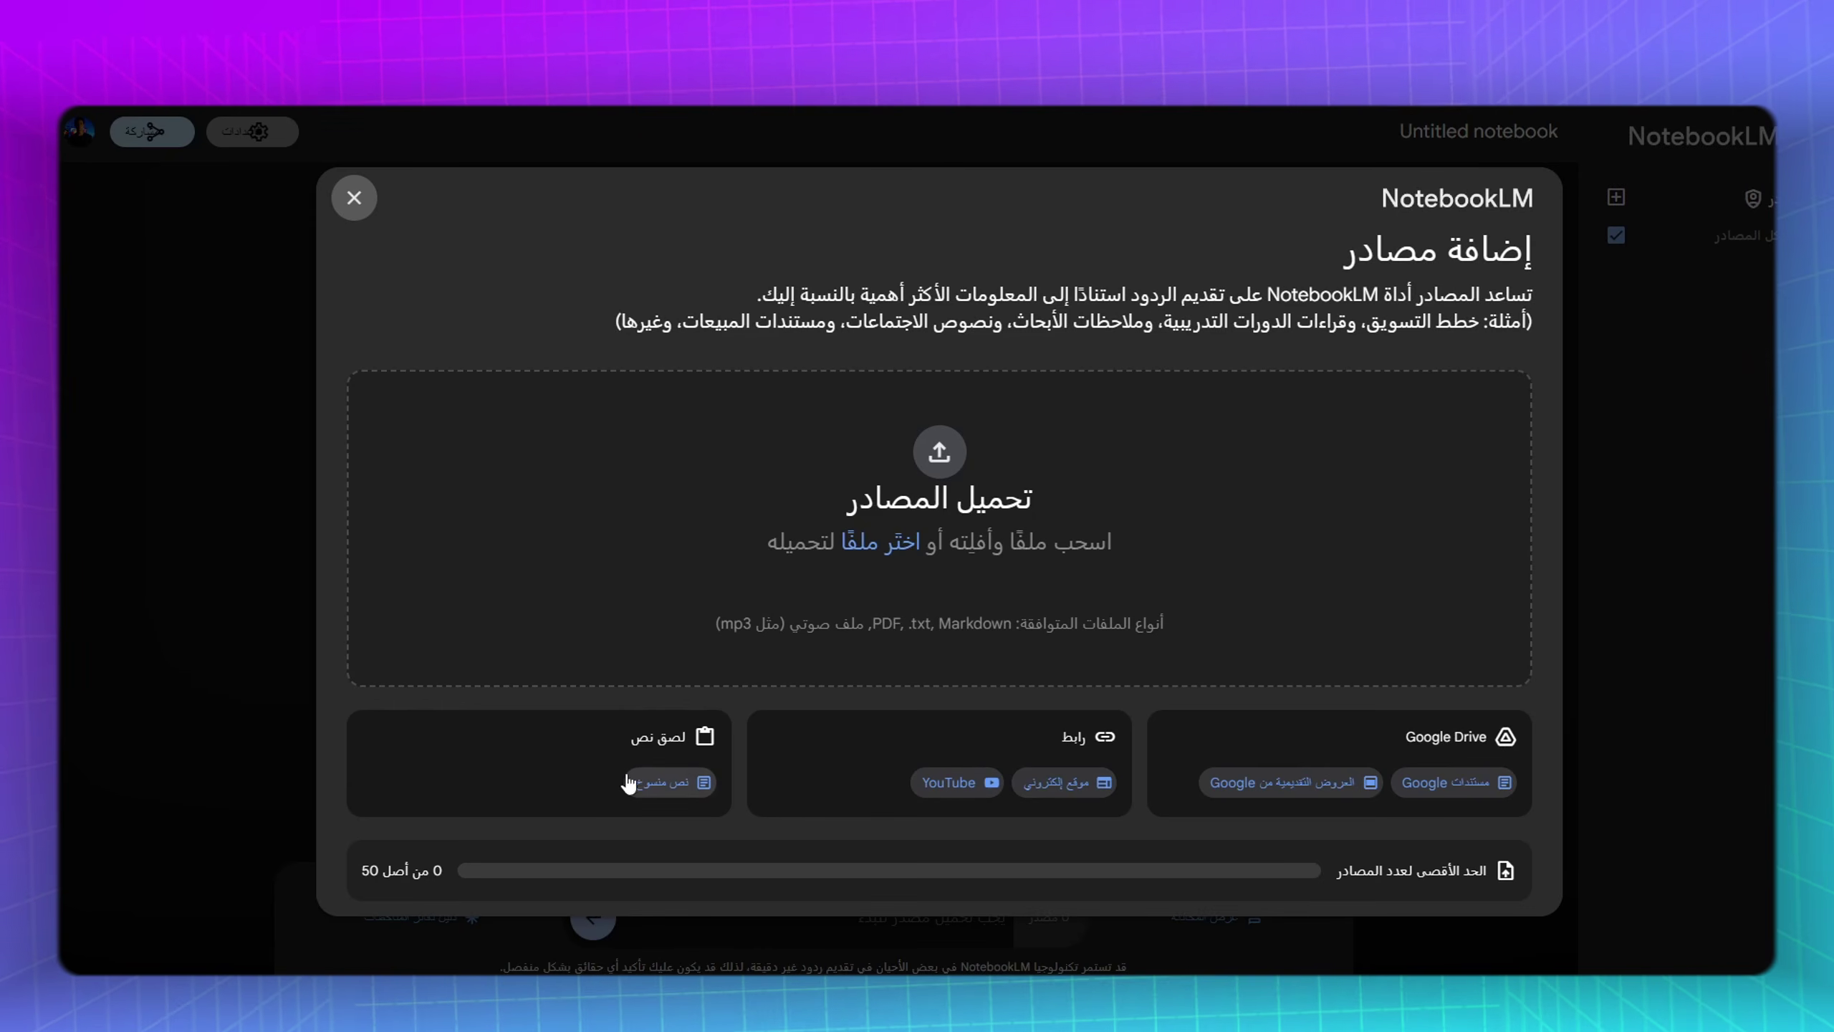
pyautogui.moveTo(632, 745); pyautogui.dragTo(698, 741)
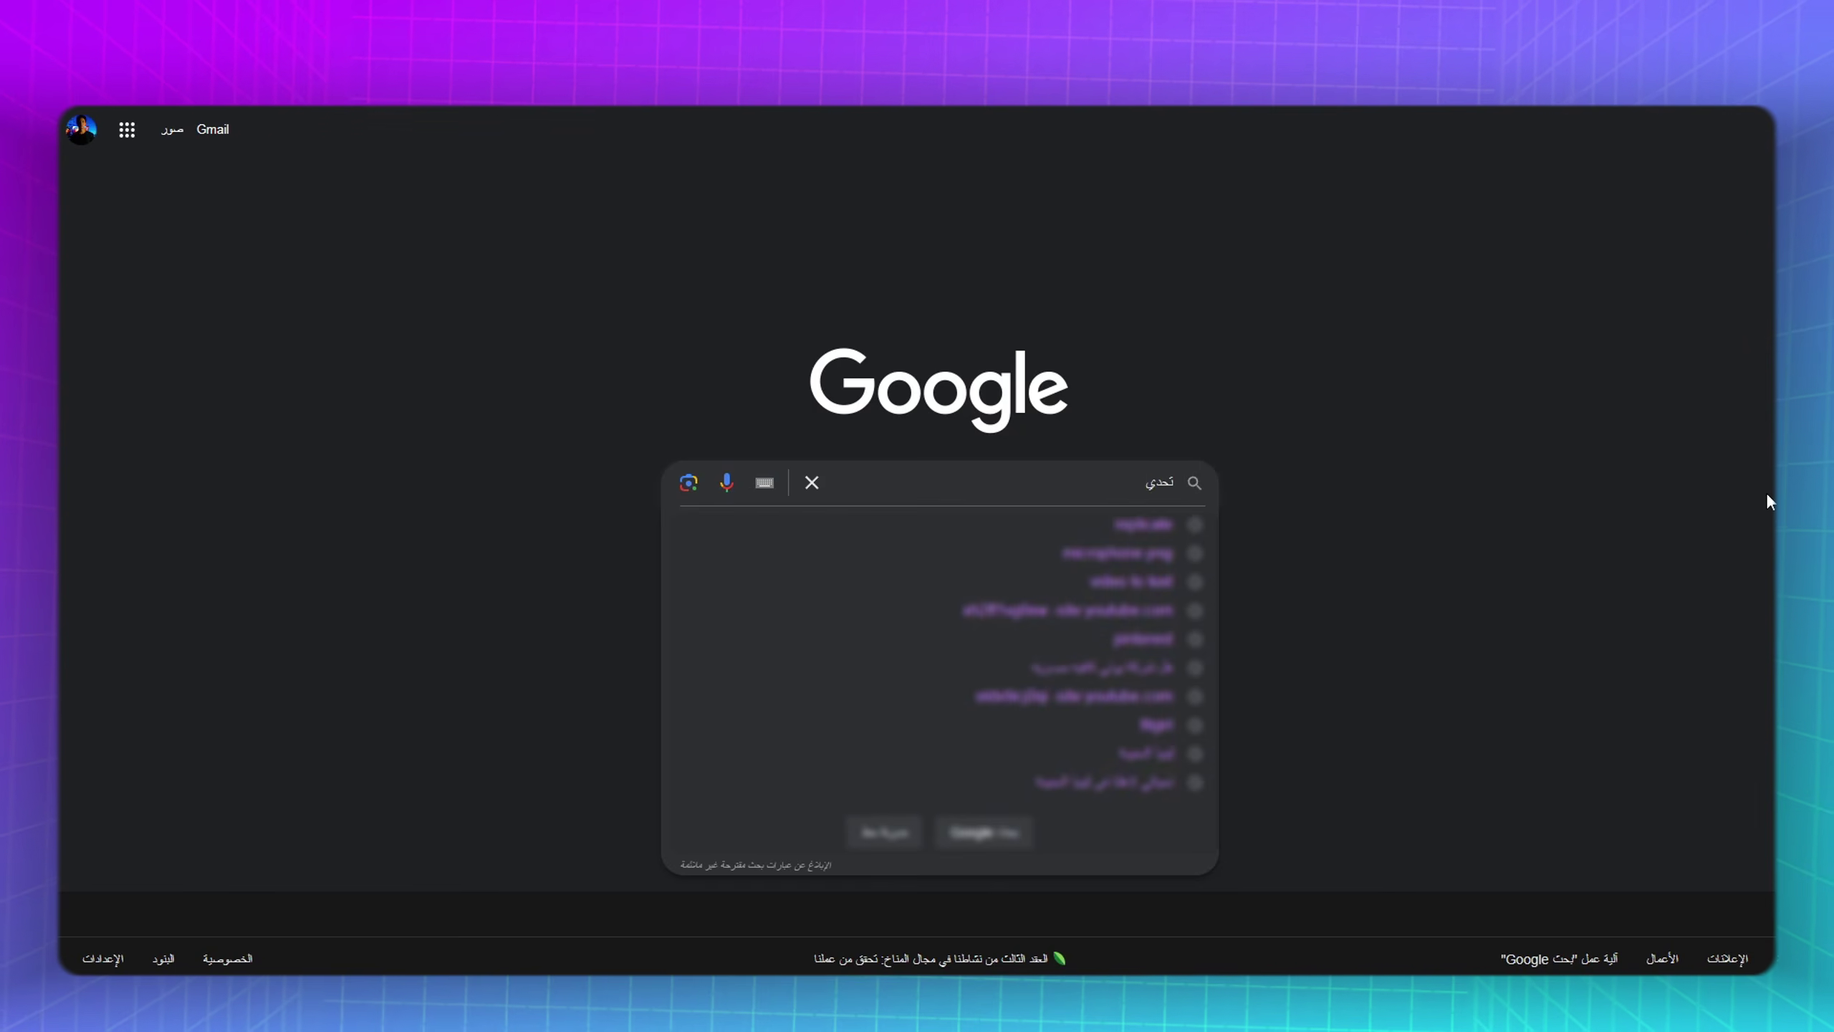
# Search Google for "تحديثات chatgpt الجديده" and open the OpenAI Help Center's "ChatGPT — Release Notes" article
pyautogui.write('ثات chatgpt الجديده')
pyautogui.press('Return')
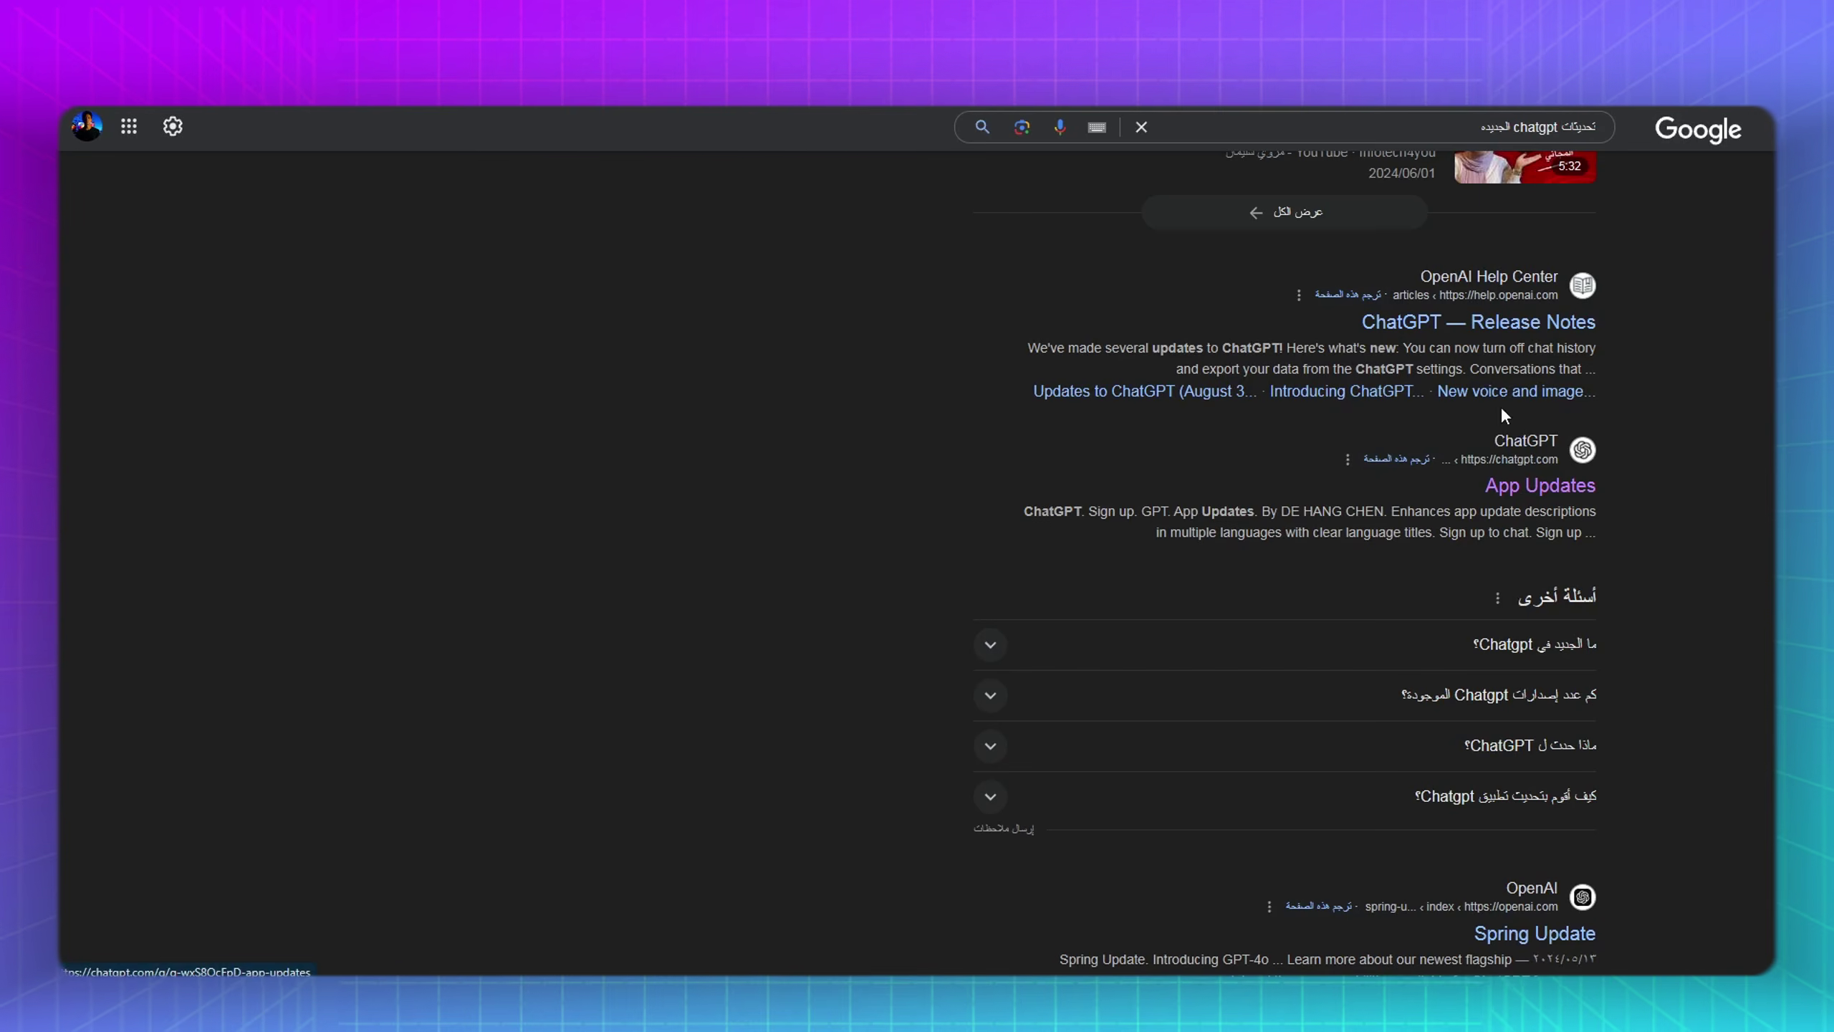
pyautogui.click(1527, 329)
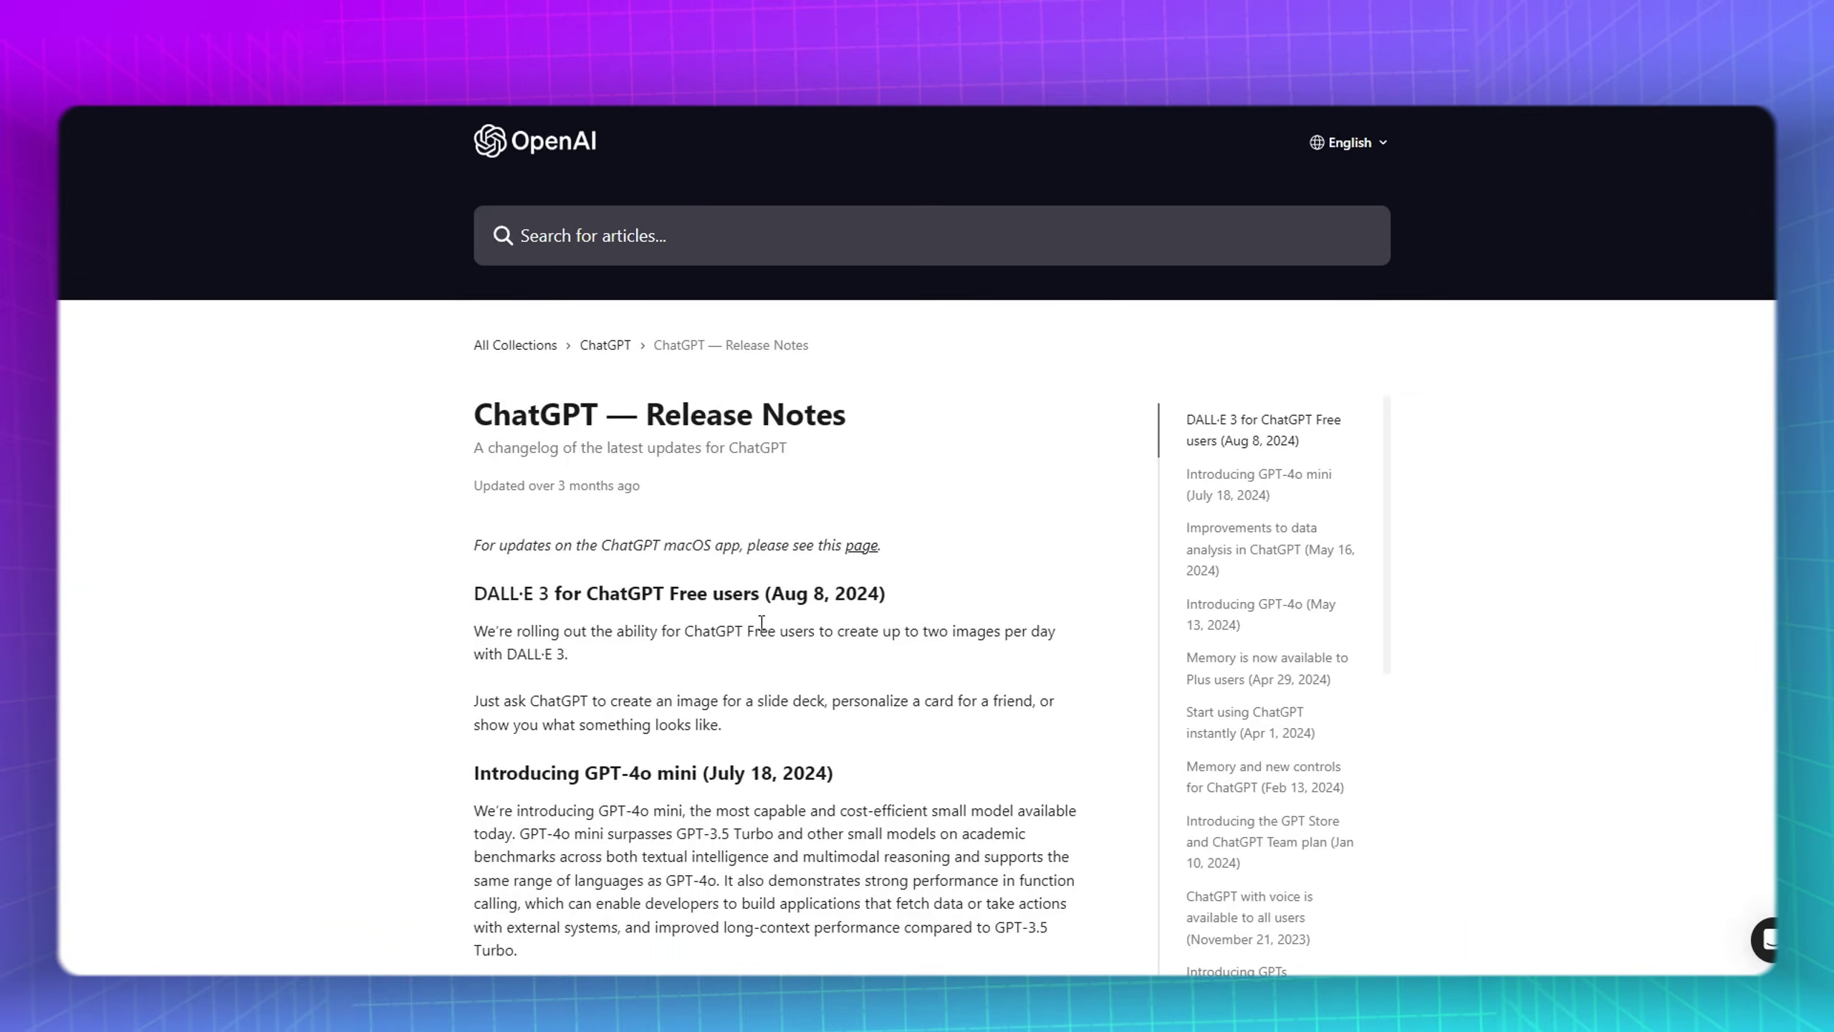
# Skim the ChatGPT release notes and copy the article's web address
pyautogui.scroll(-10, 833, 516)
pyautogui.scroll(-6, 832, 517)
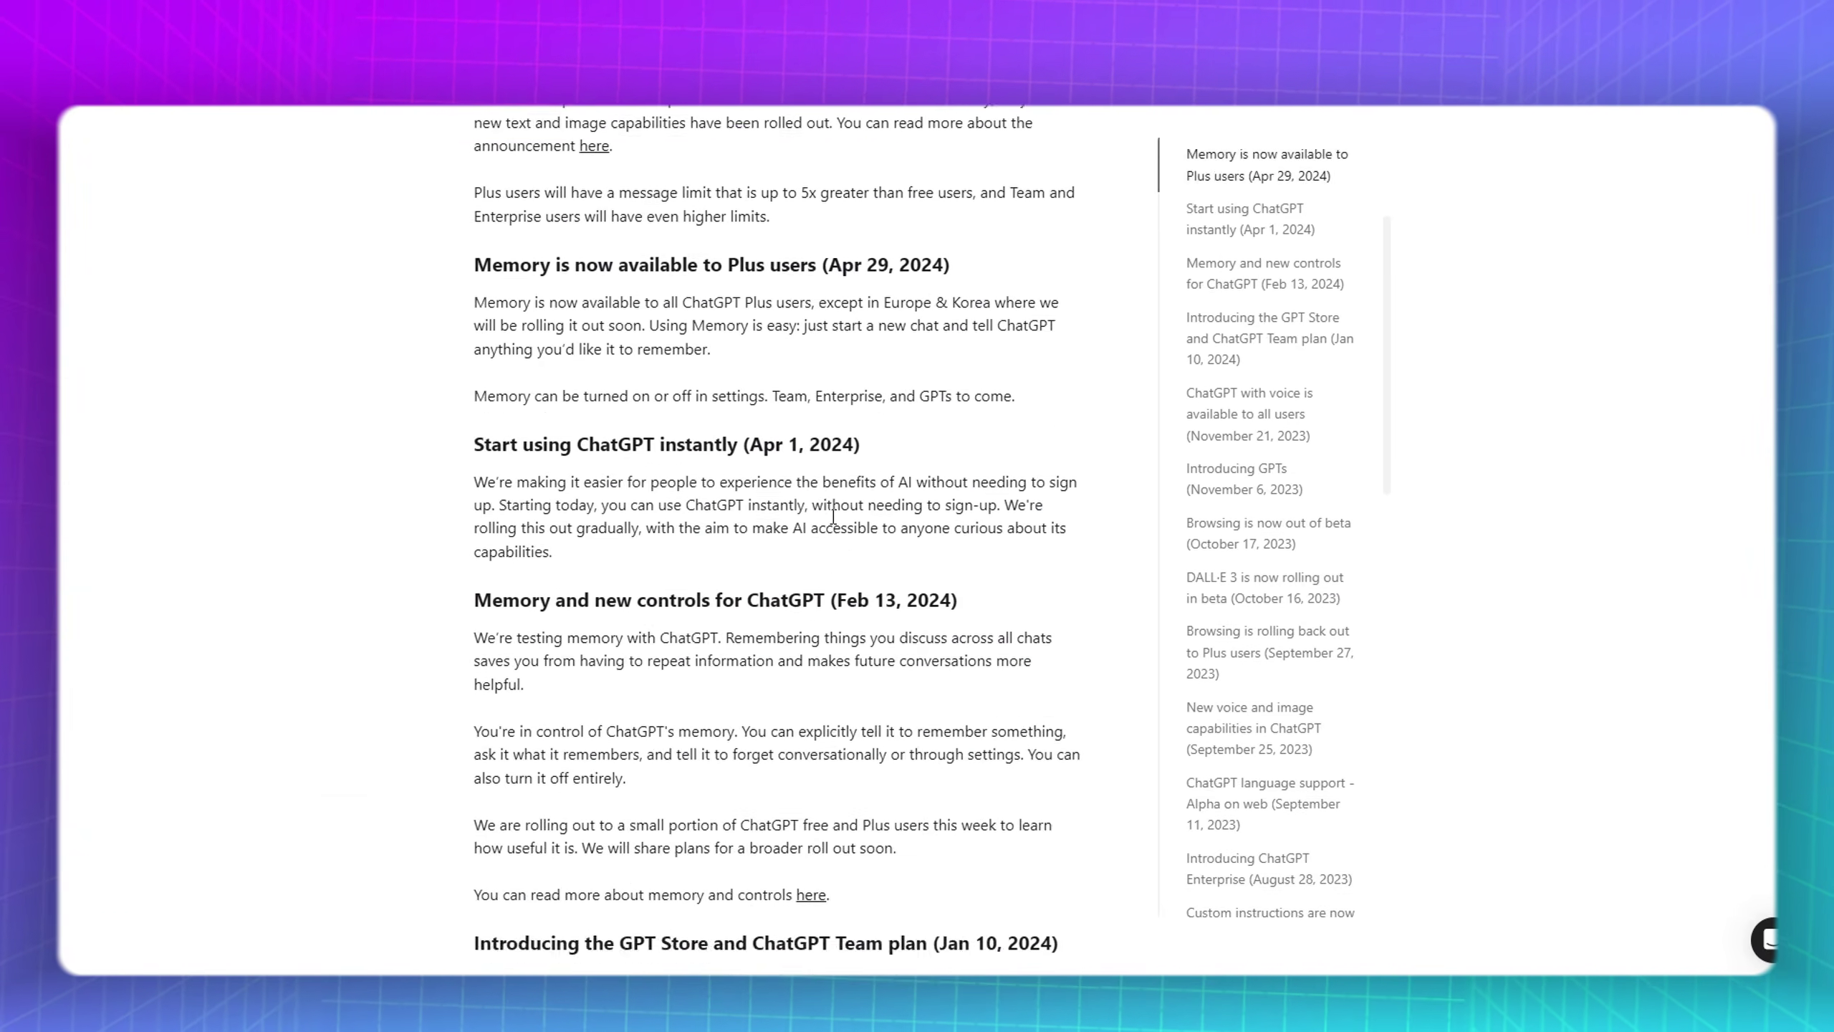
pyautogui.scroll(5, 834, 524)
pyautogui.scroll(10, 835, 526)
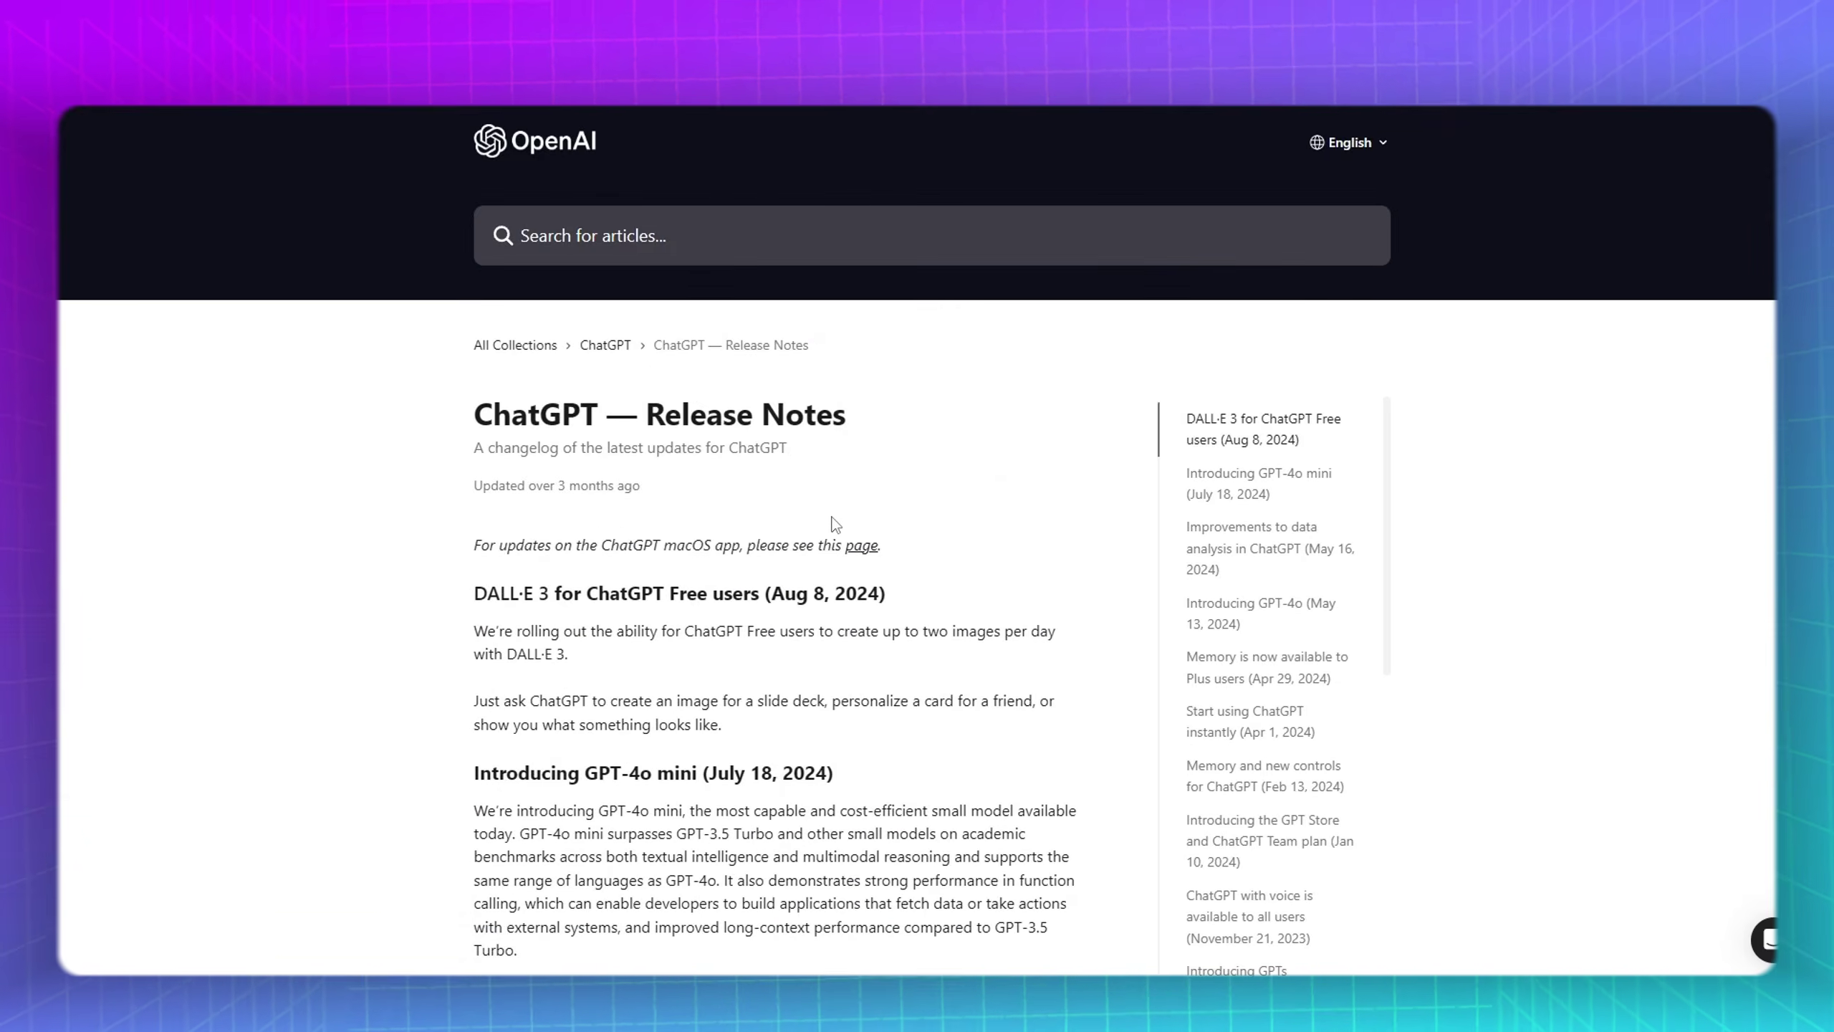
pyautogui.rightClick(322, 142)
pyautogui.hotkey('ctrl', 'c')
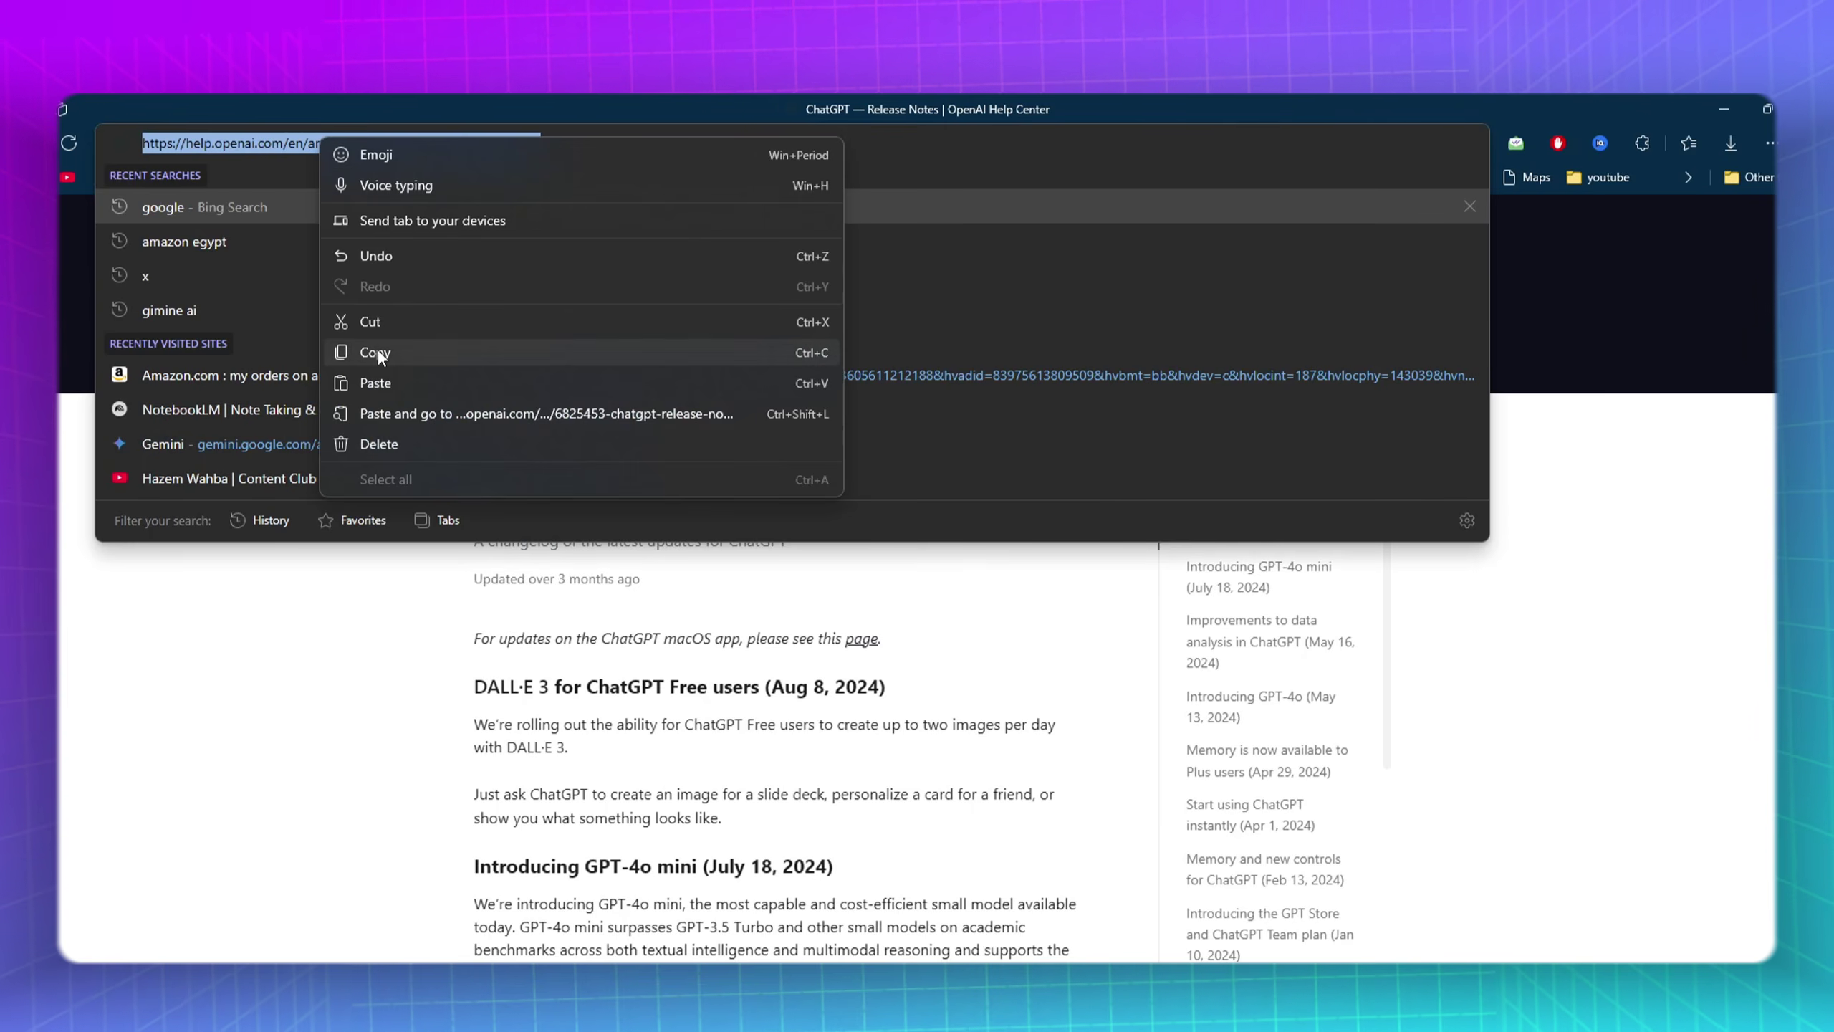
pyautogui.click(379, 349)
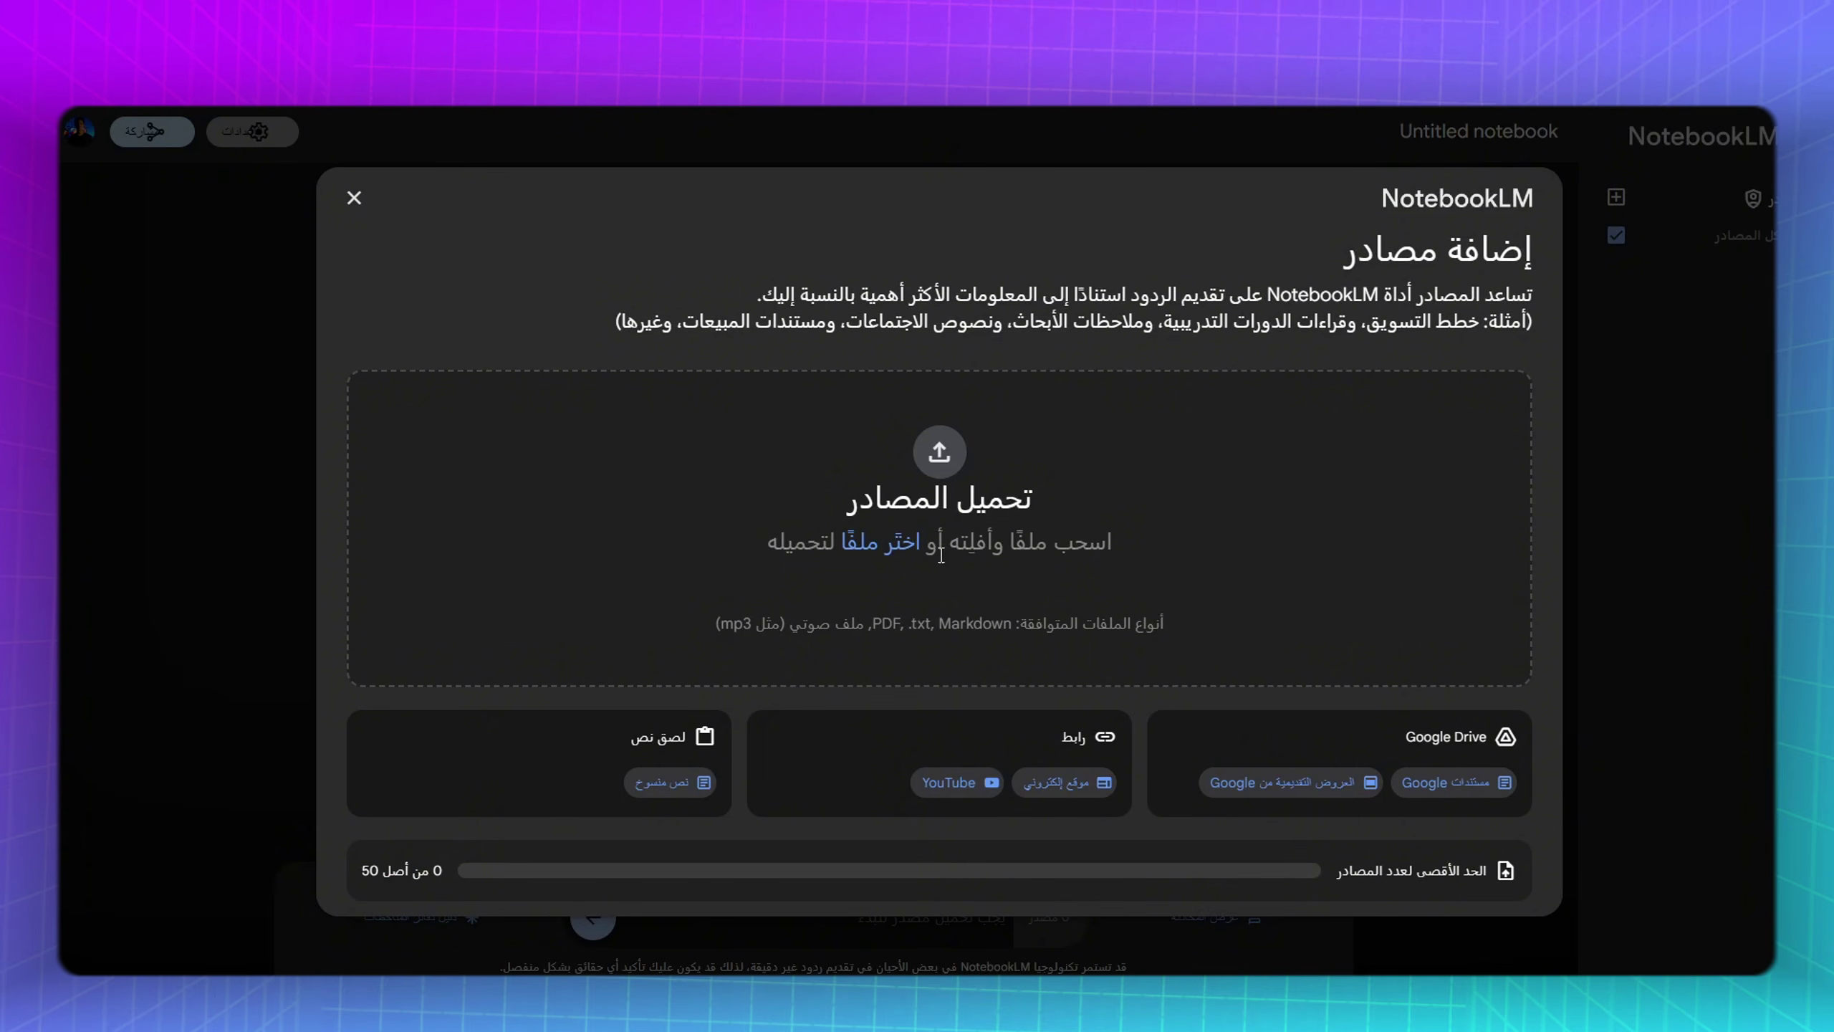
pyautogui.click(1068, 785)
pyautogui.click(1316, 444)
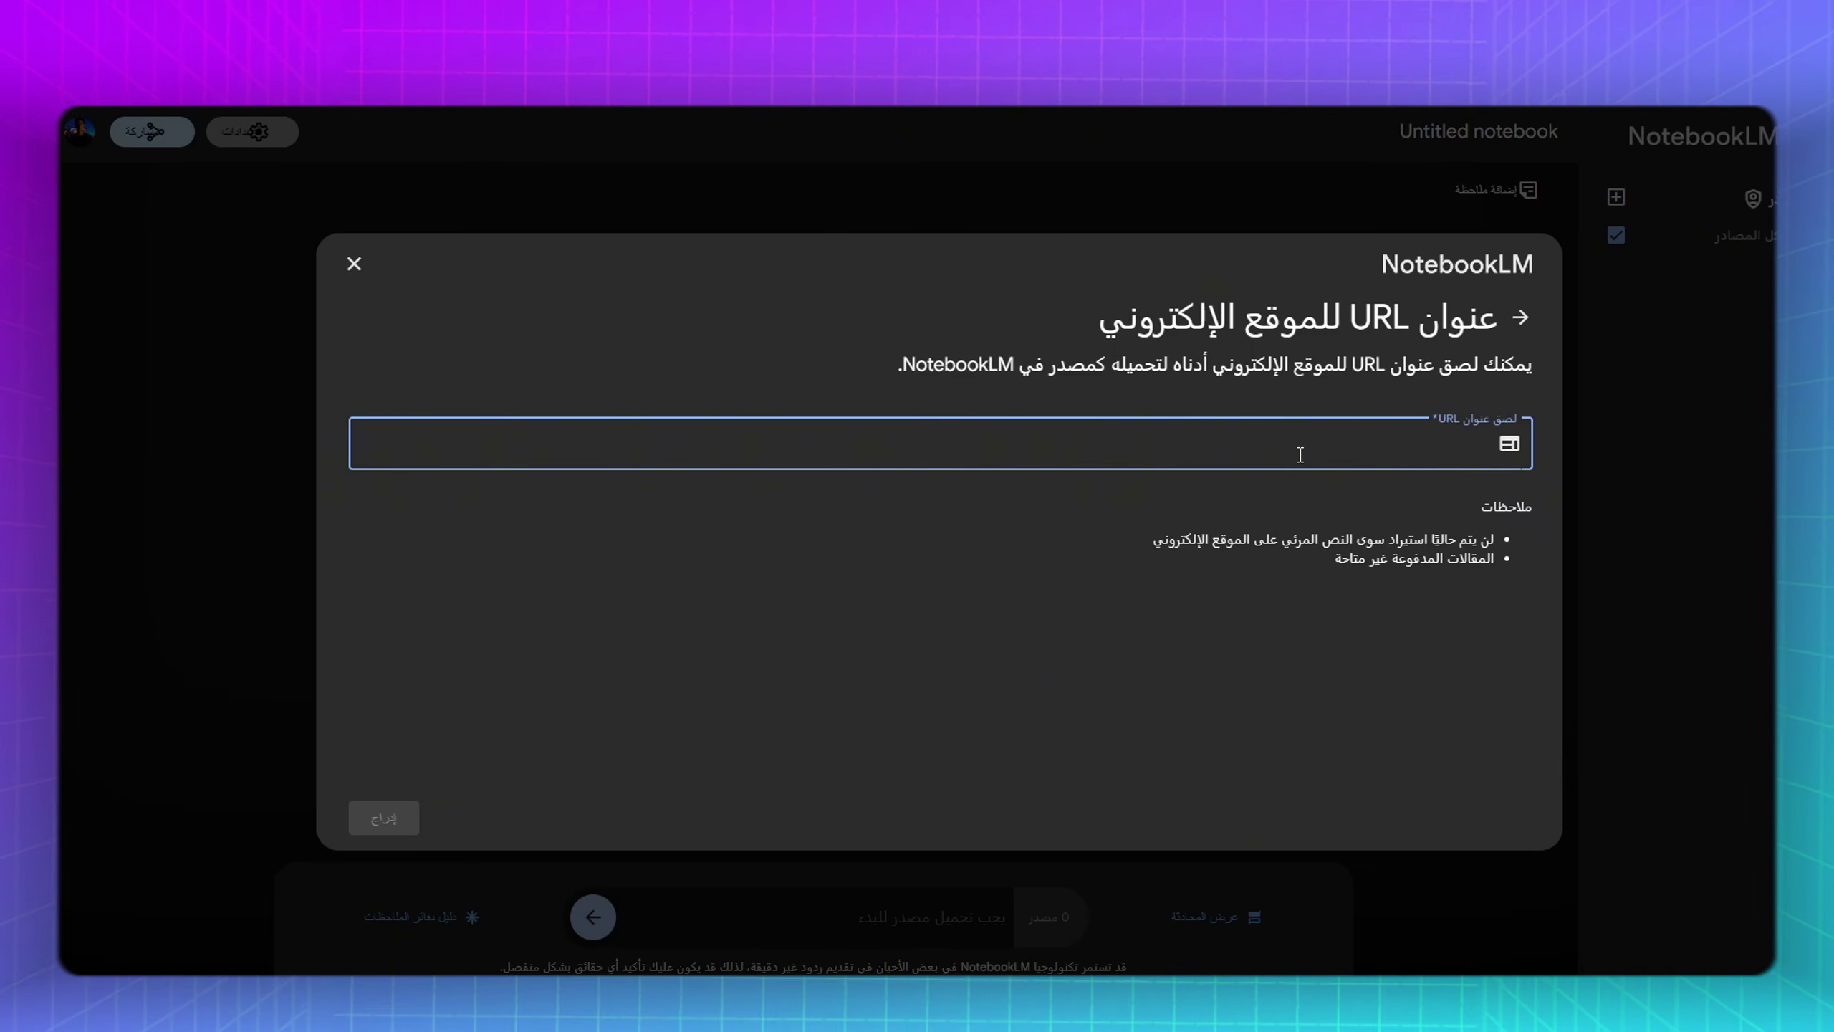
pyautogui.rightClick(1300, 455)
pyautogui.click(1349, 638)
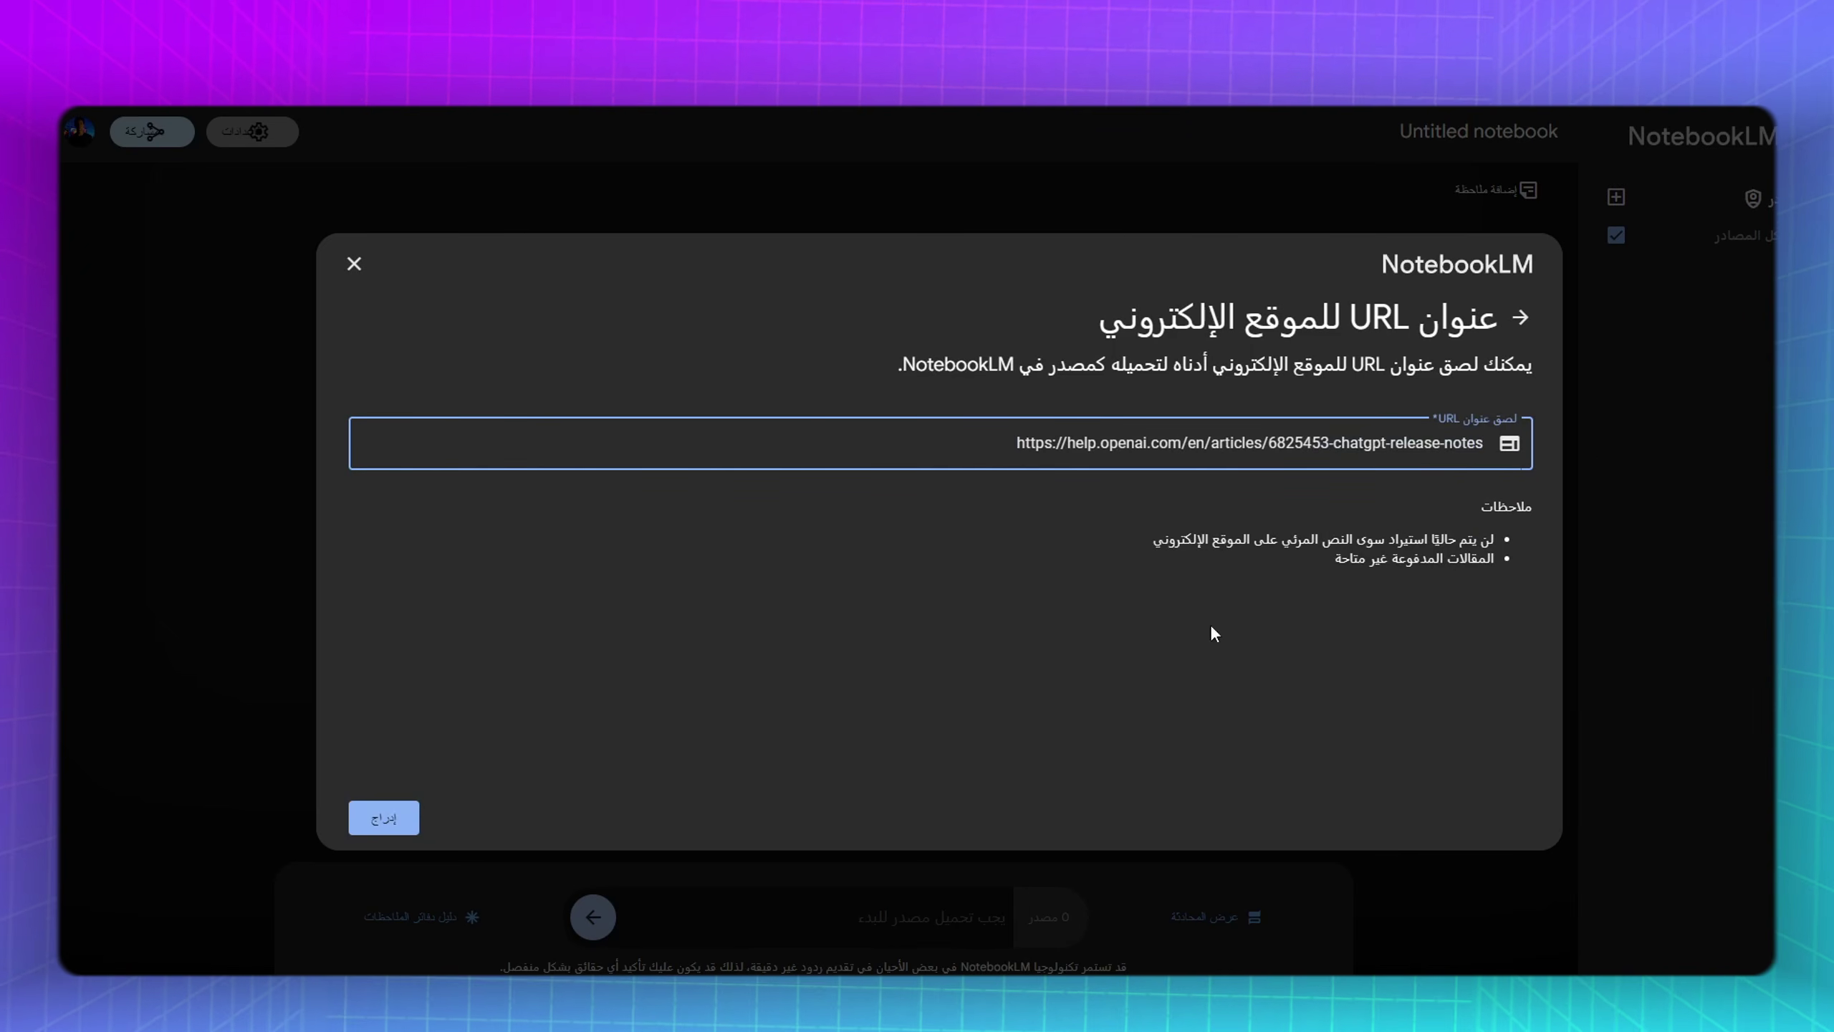
pyautogui.click(393, 816)
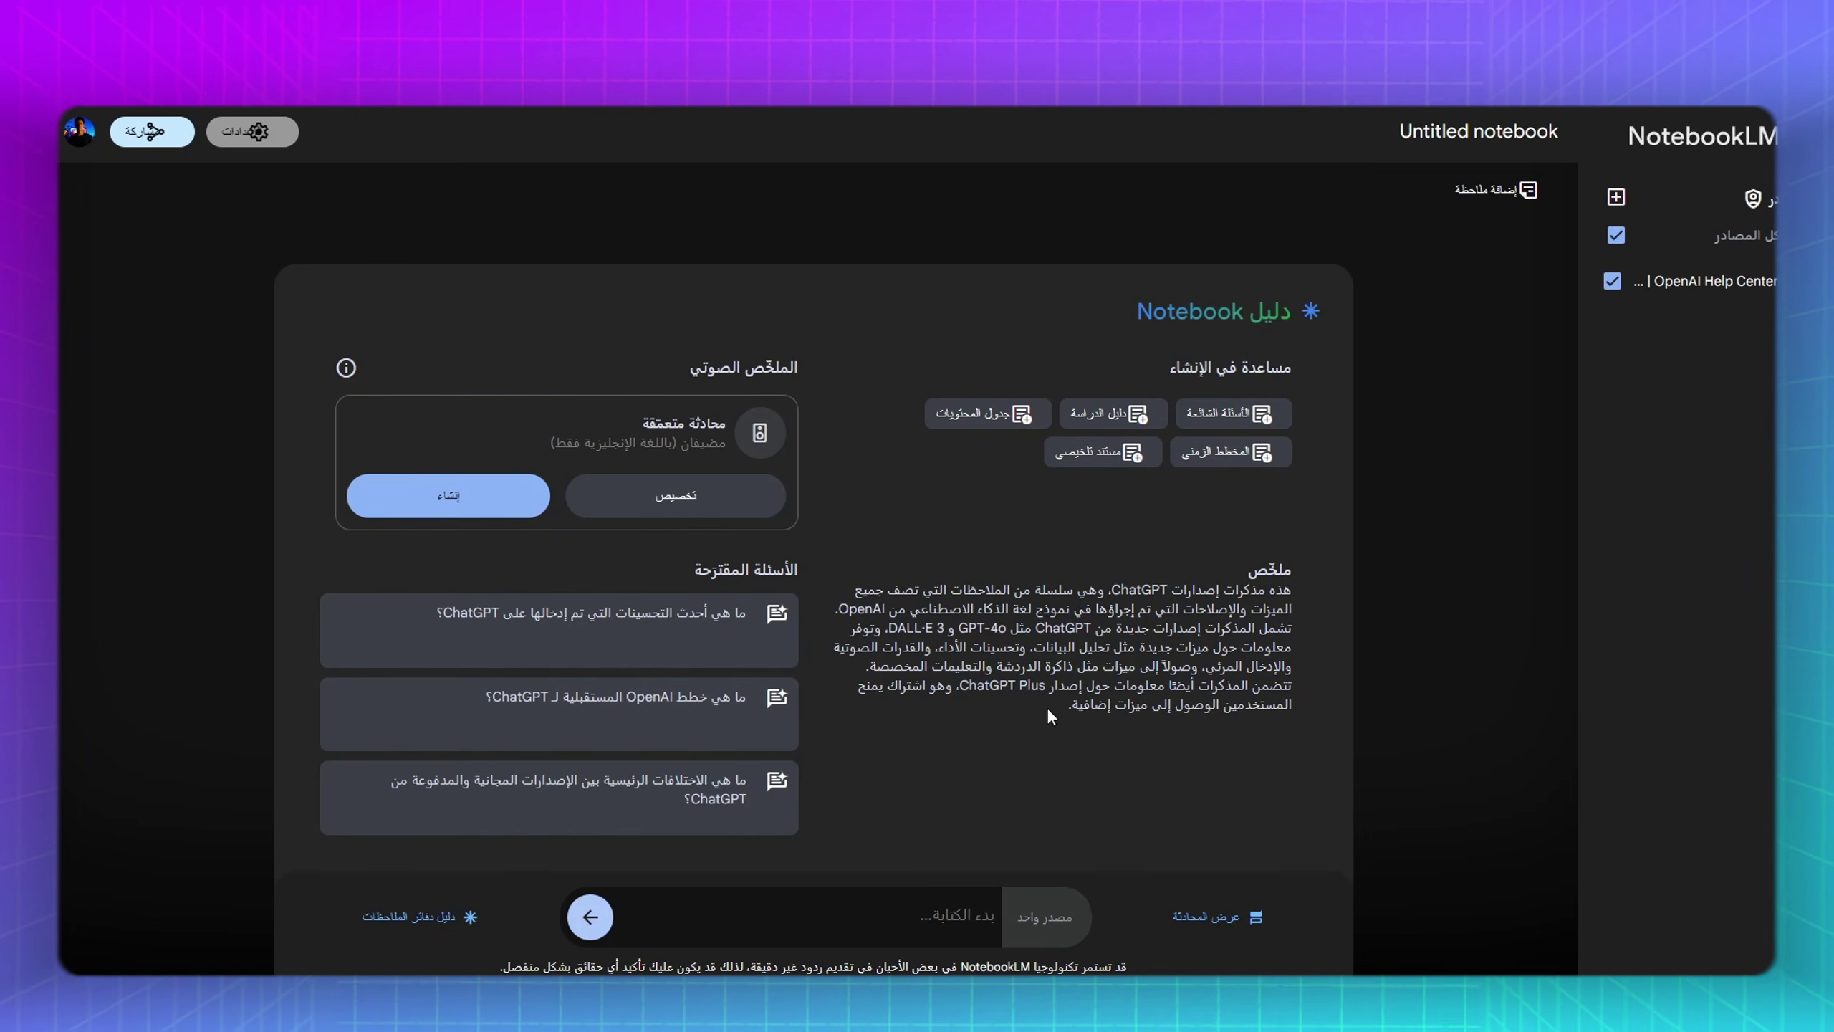
# Review the notebook's text summary, then generate the two-host audio overview and play it
pyautogui.moveTo(1048, 713); pyautogui.dragTo(1318, 594)
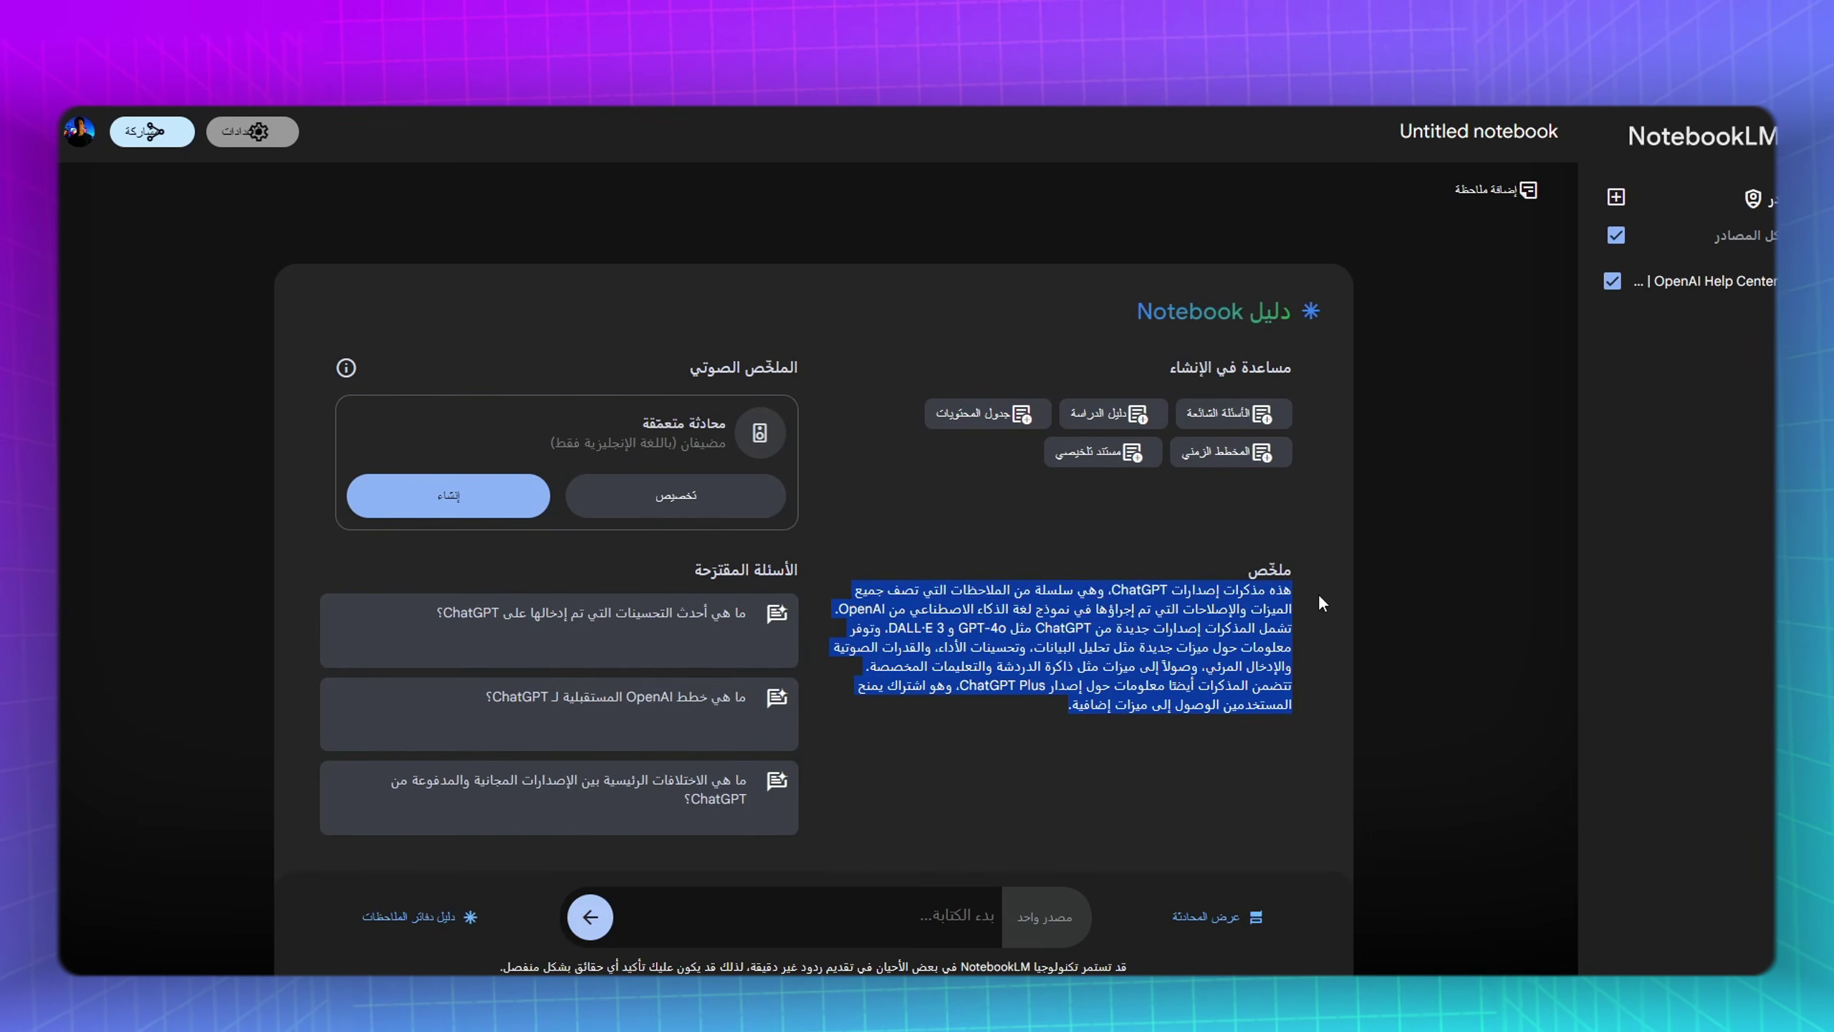
pyautogui.click(1025, 702)
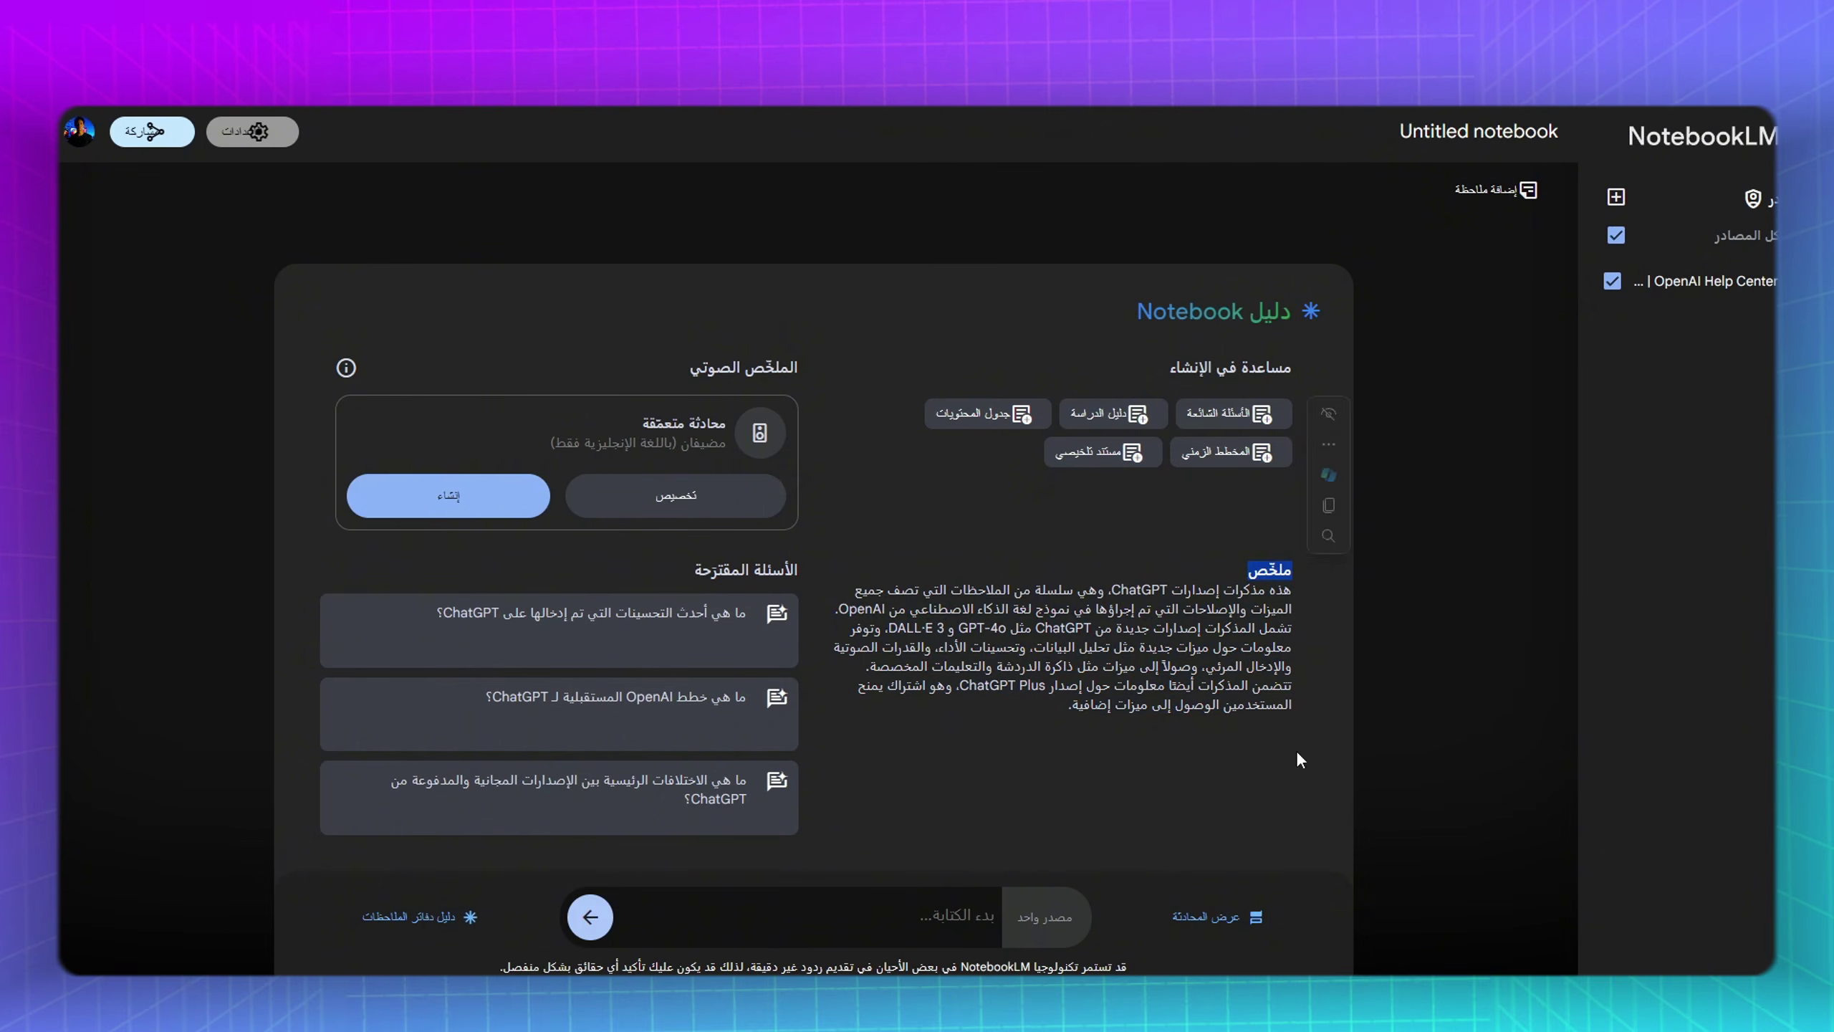
pyautogui.click(448, 497)
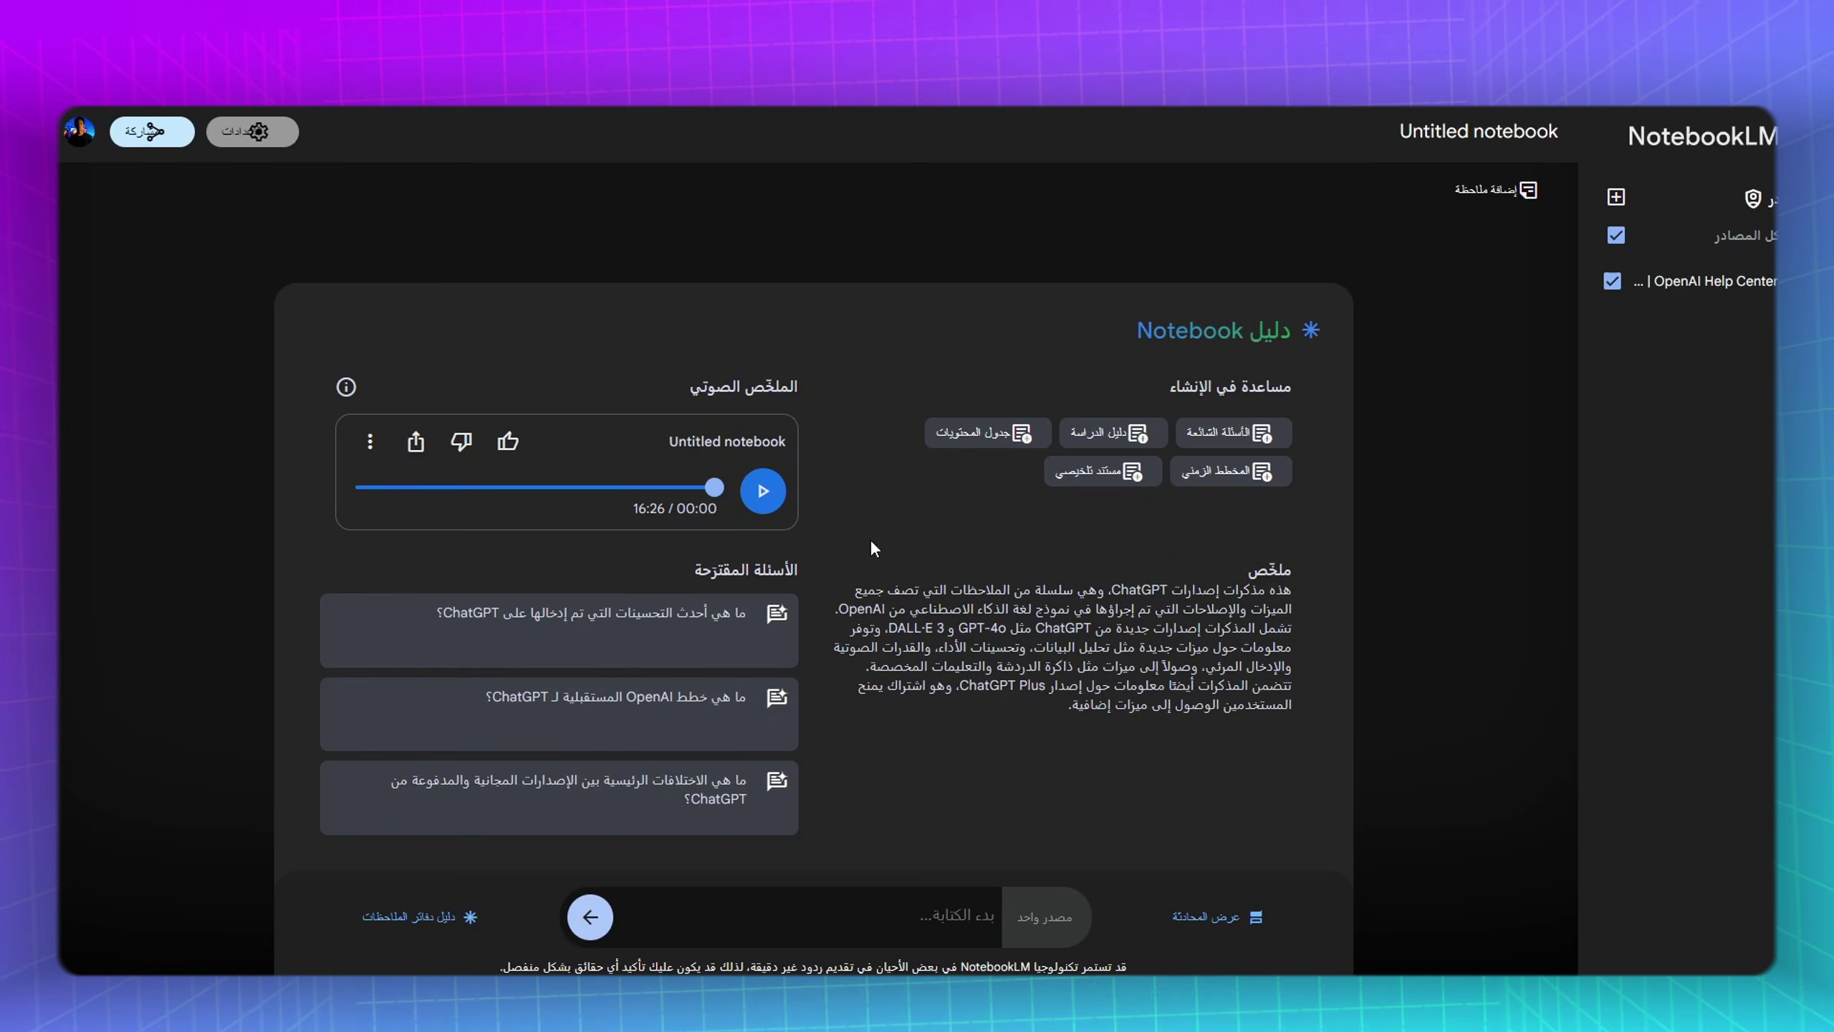
pyautogui.click(764, 494)
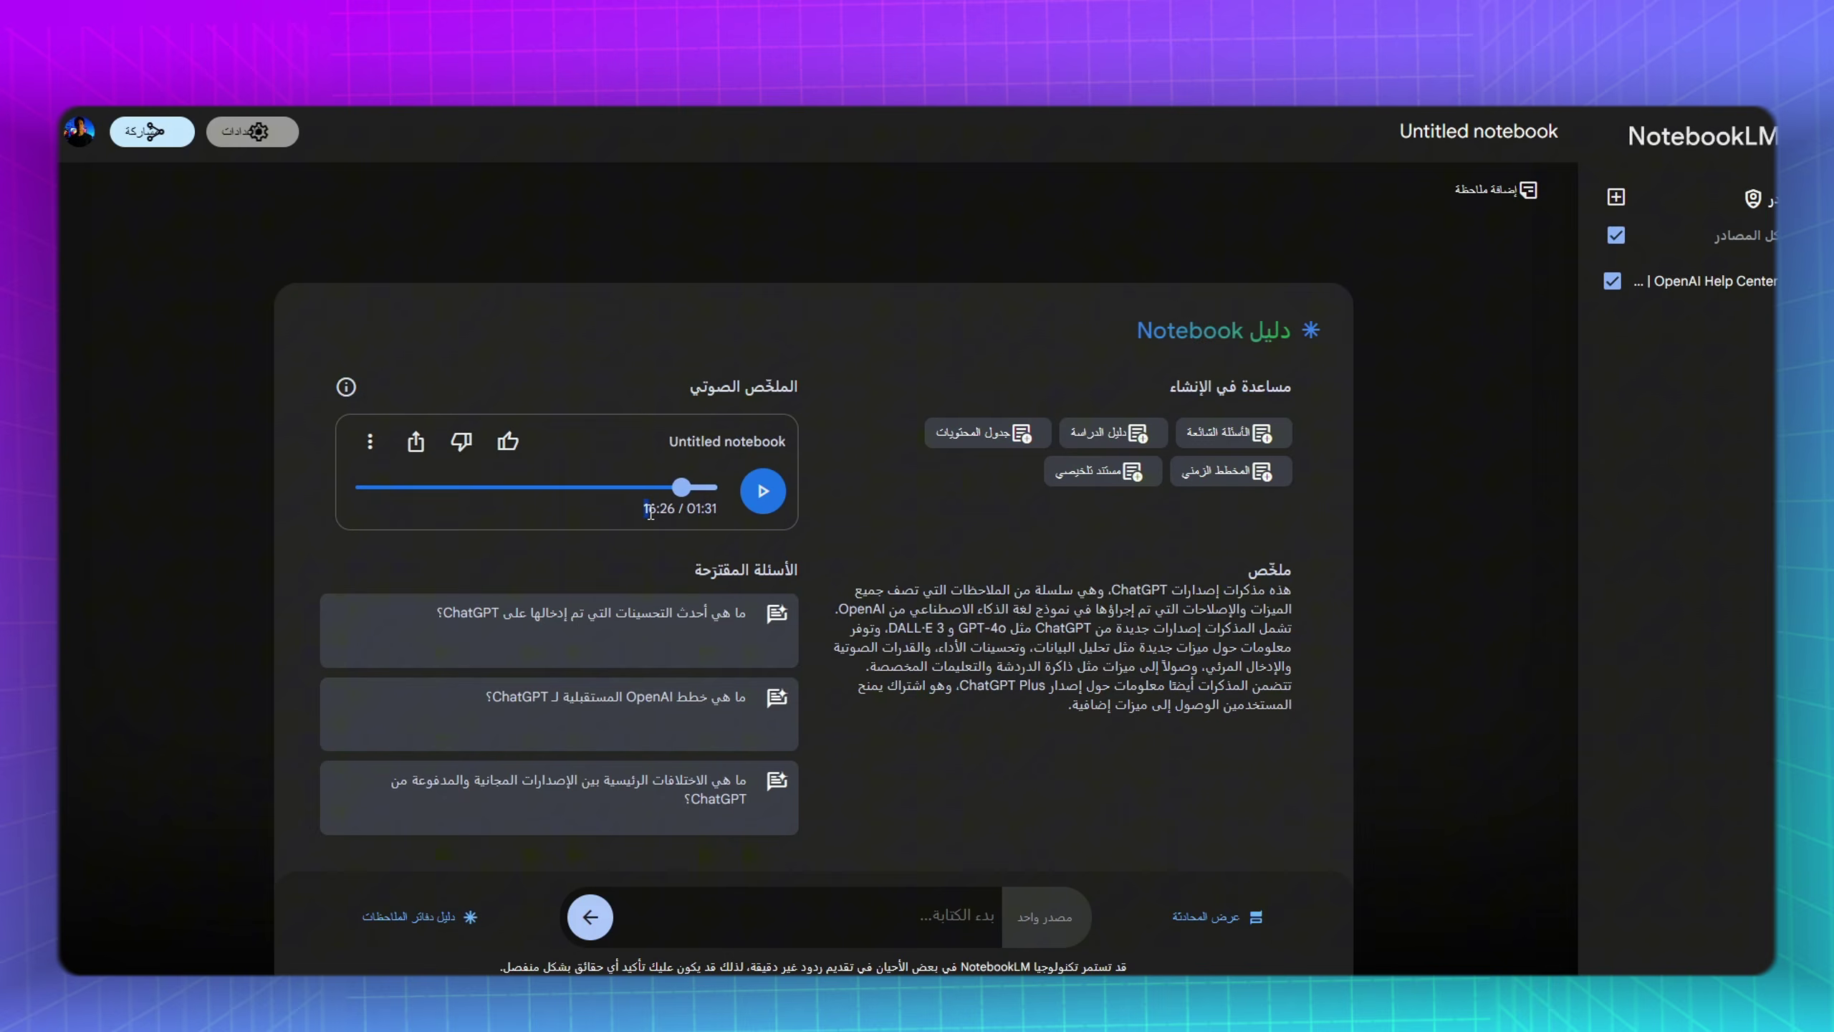
# Check the audio overview's duration and download the audio file
pyautogui.moveTo(649, 512); pyautogui.dragTo(679, 512)
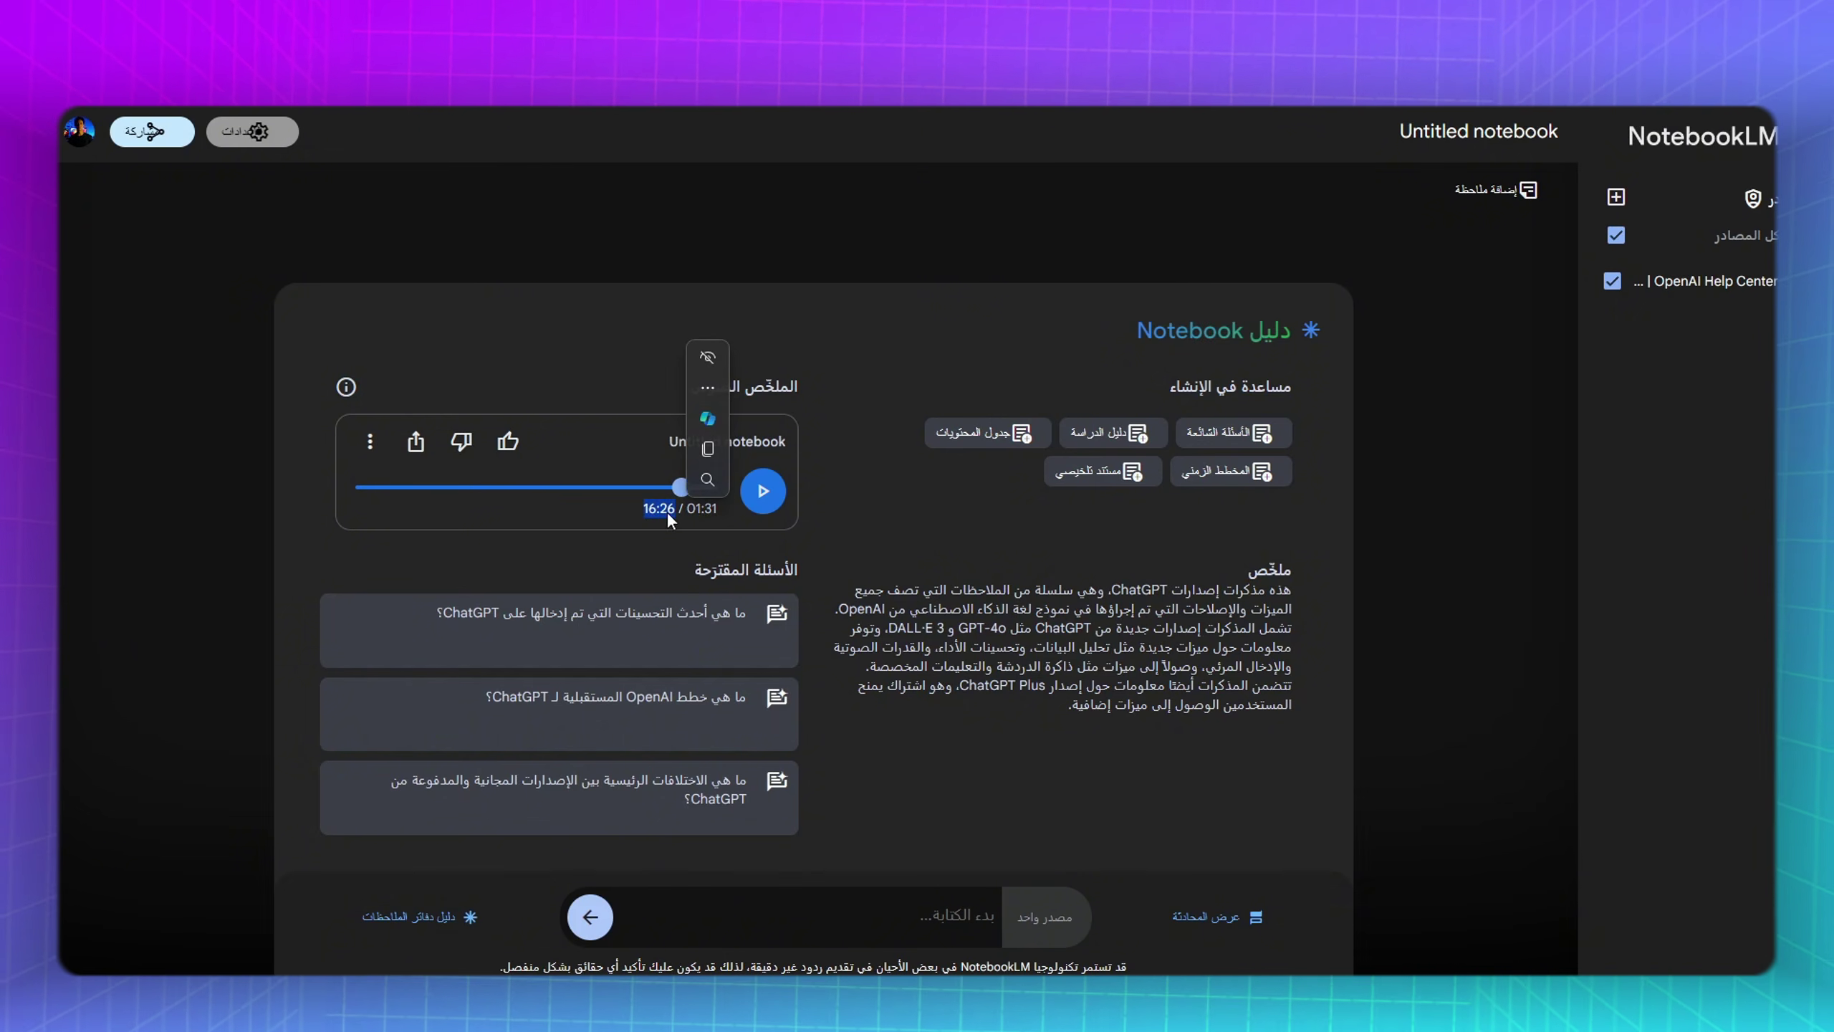
pyautogui.click(649, 550)
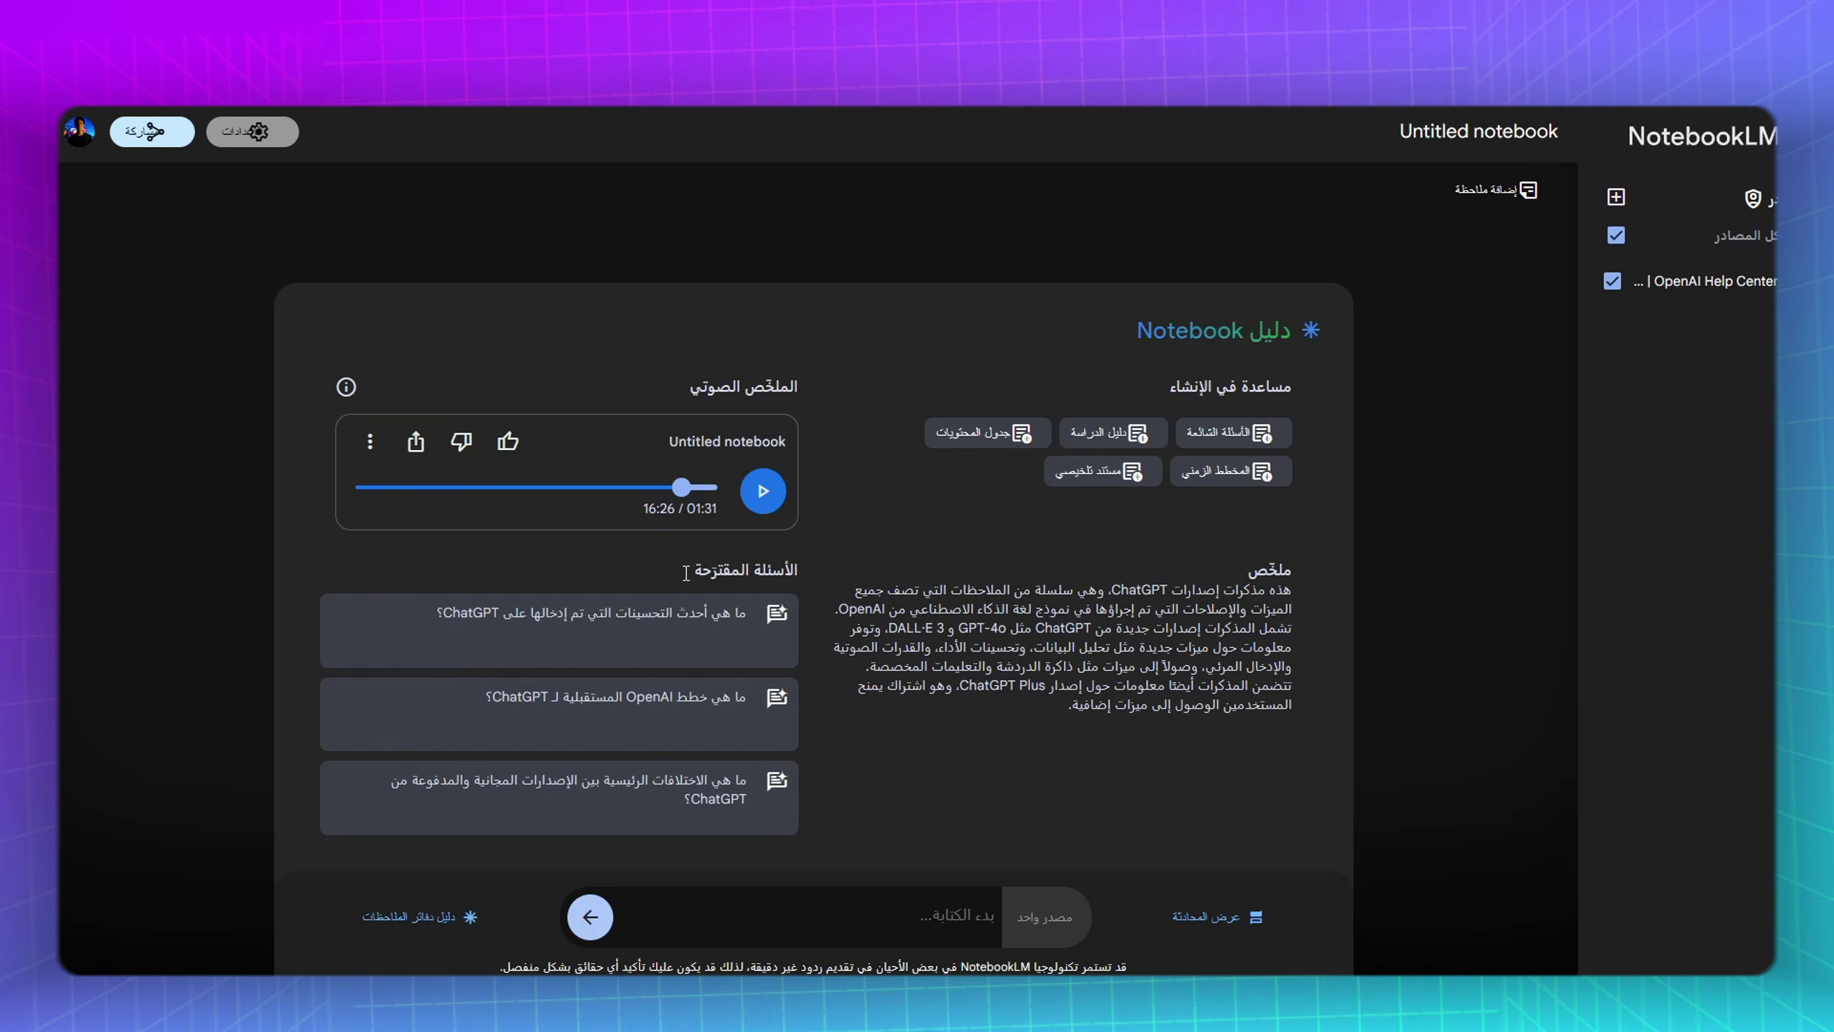
pyautogui.click(370, 443)
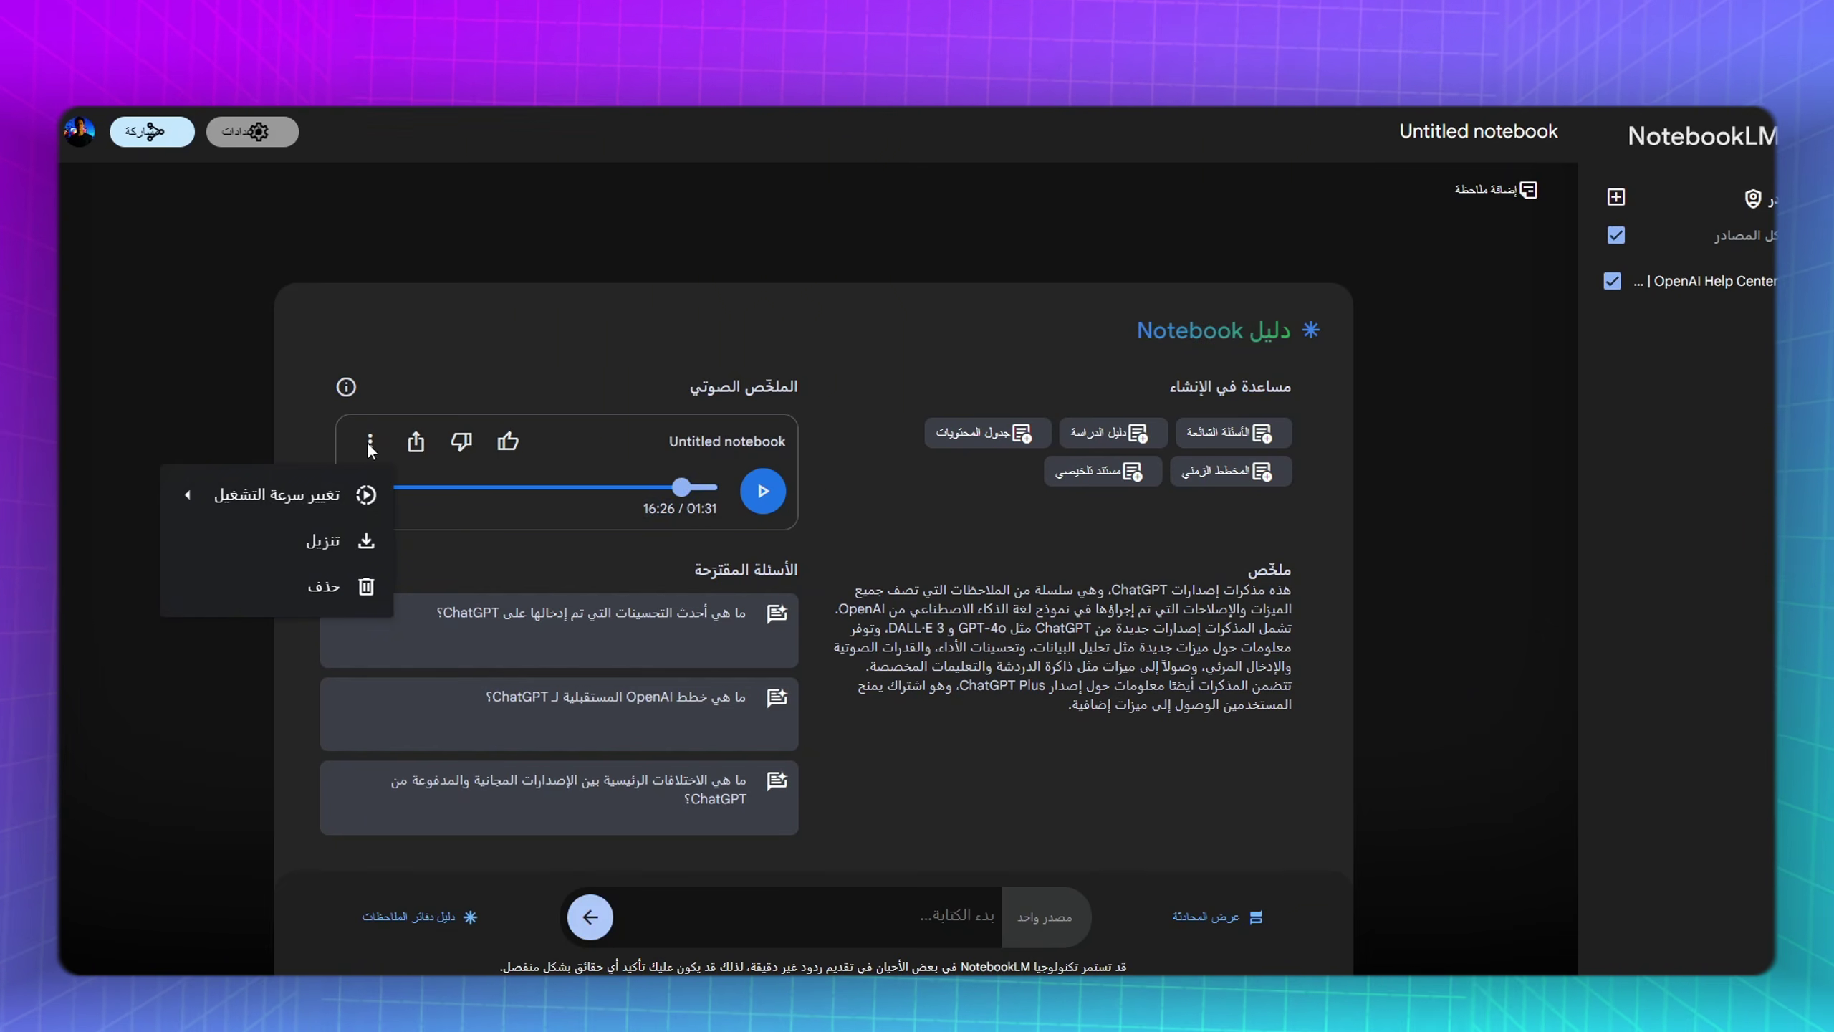
pyautogui.click(340, 547)
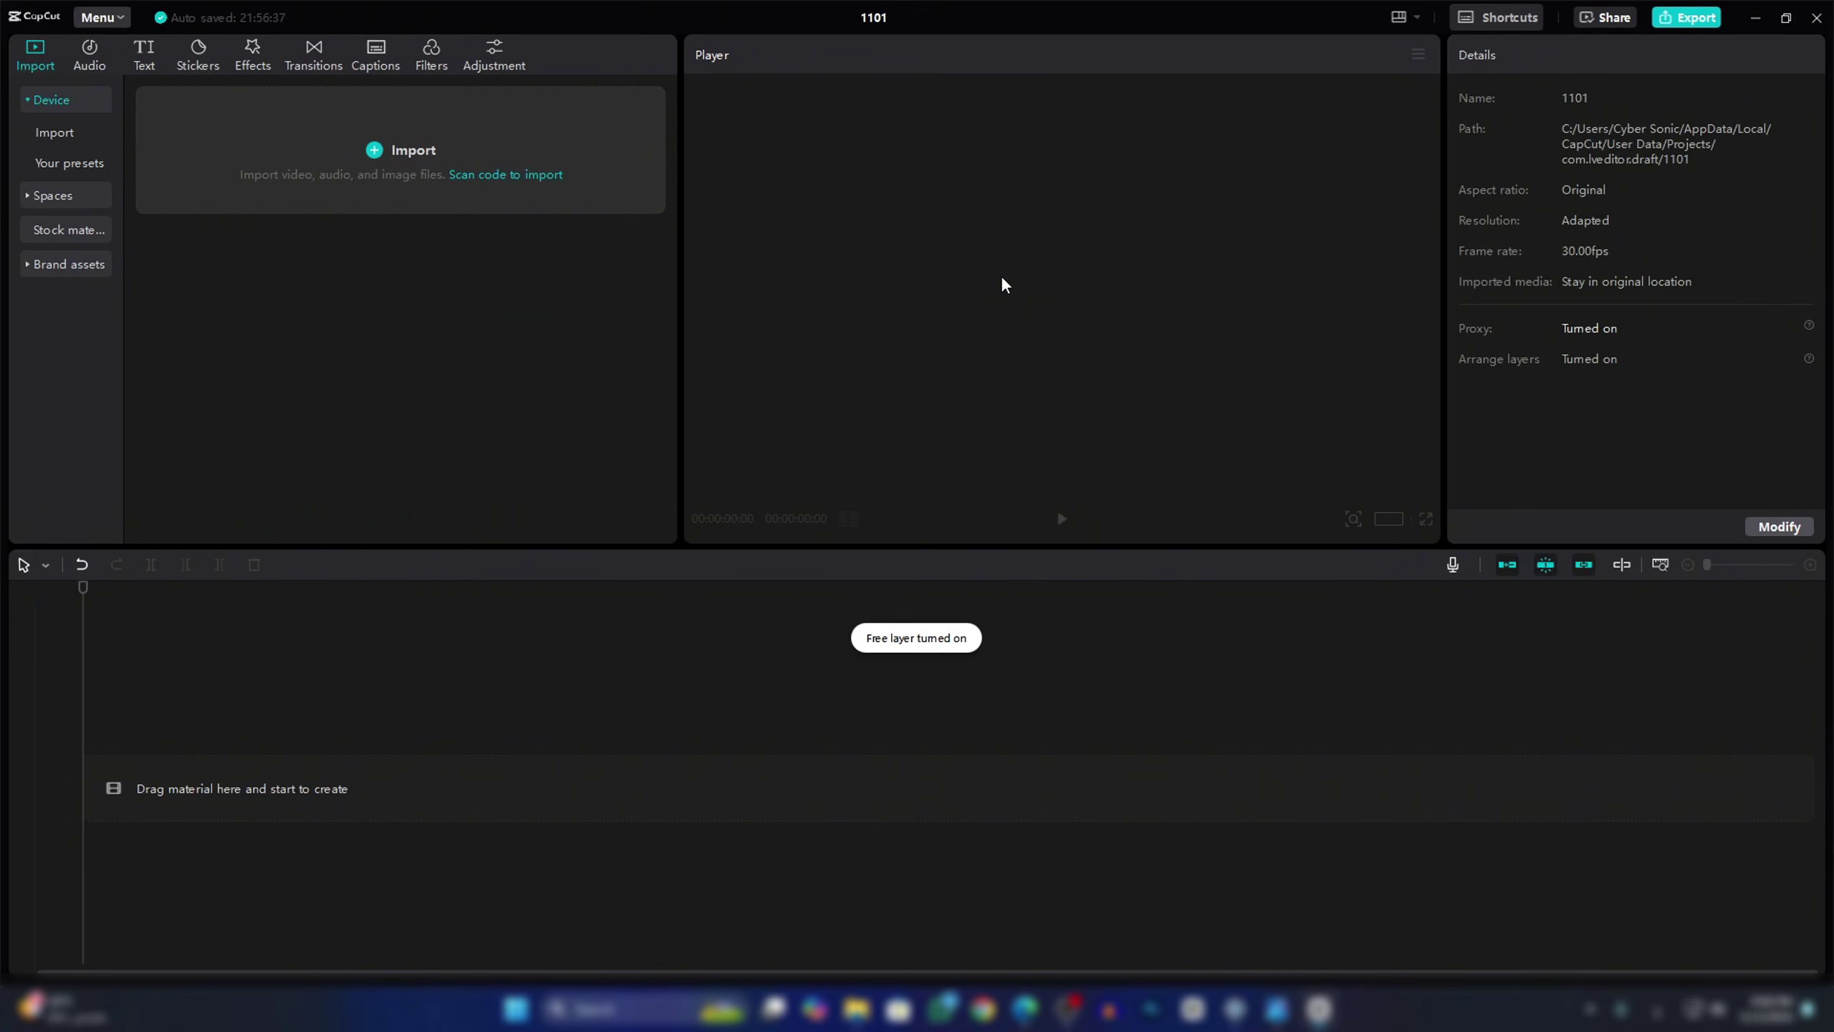
# In CapCut, import "Untitled notebook (1)" from the Podcast folder and place it at the start of the timeline
pyautogui.click(391, 151)
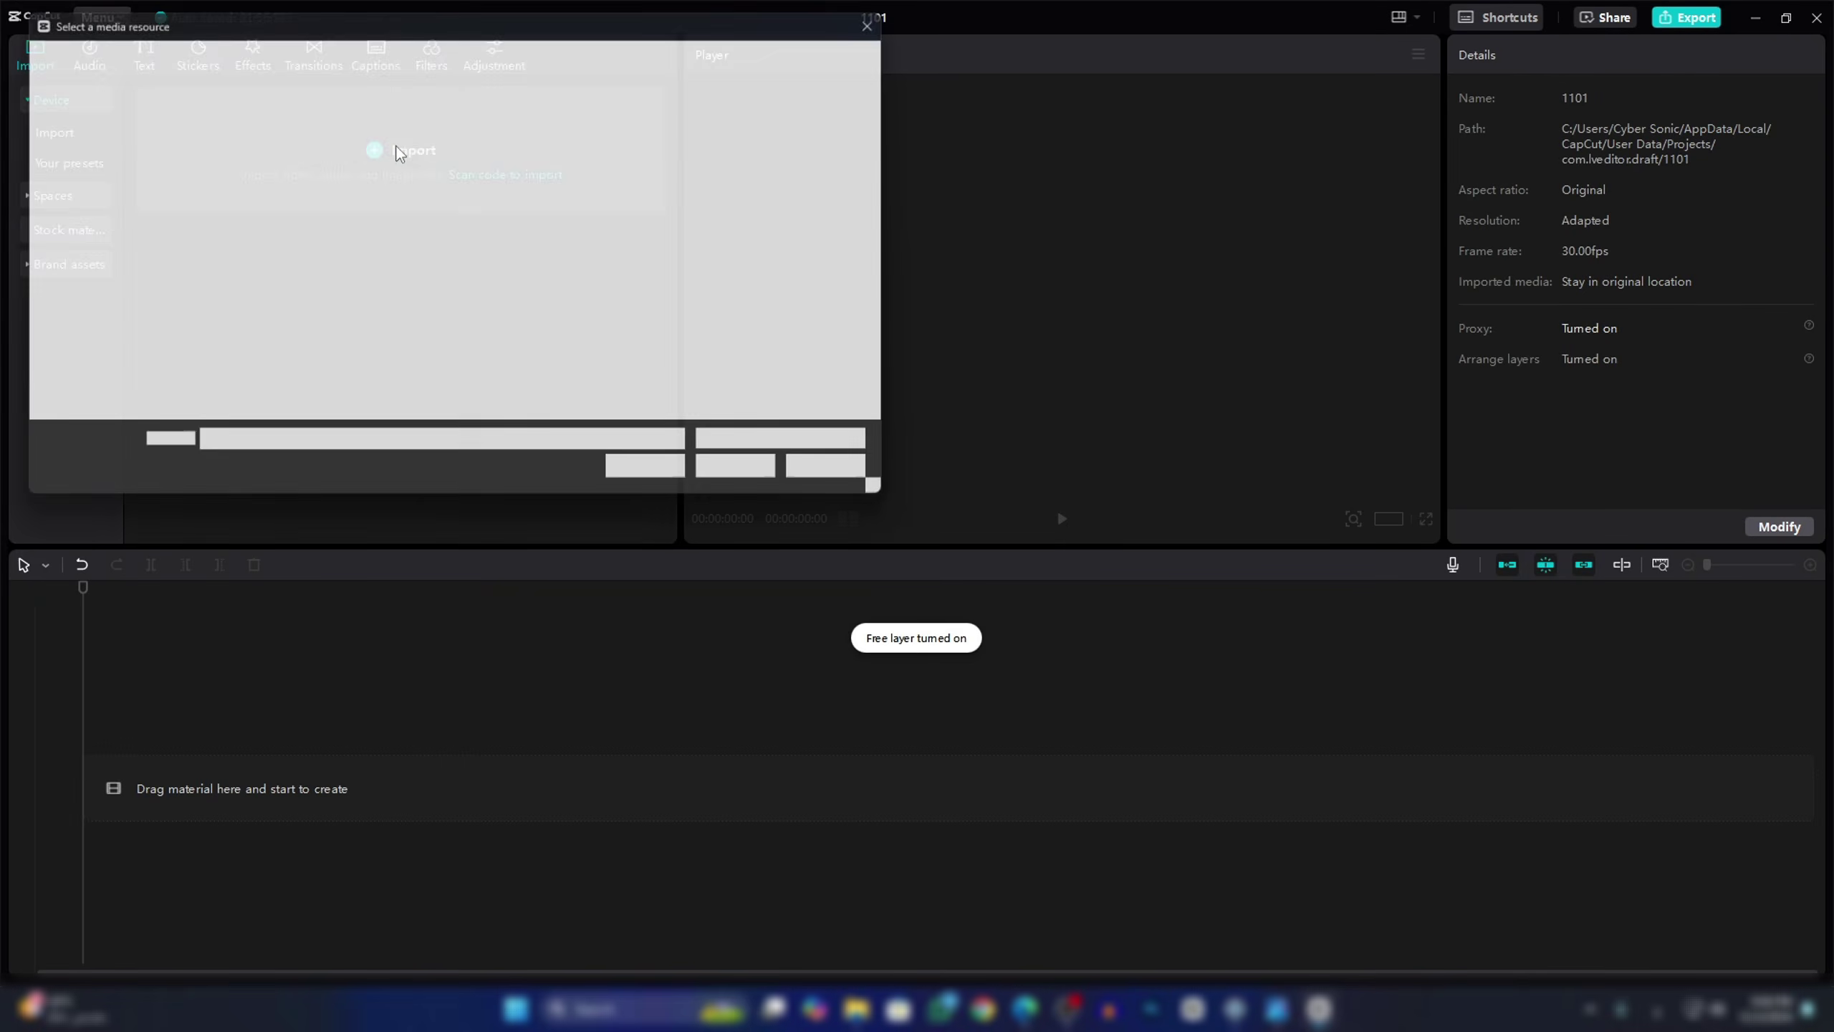
pyautogui.click(518, 182)
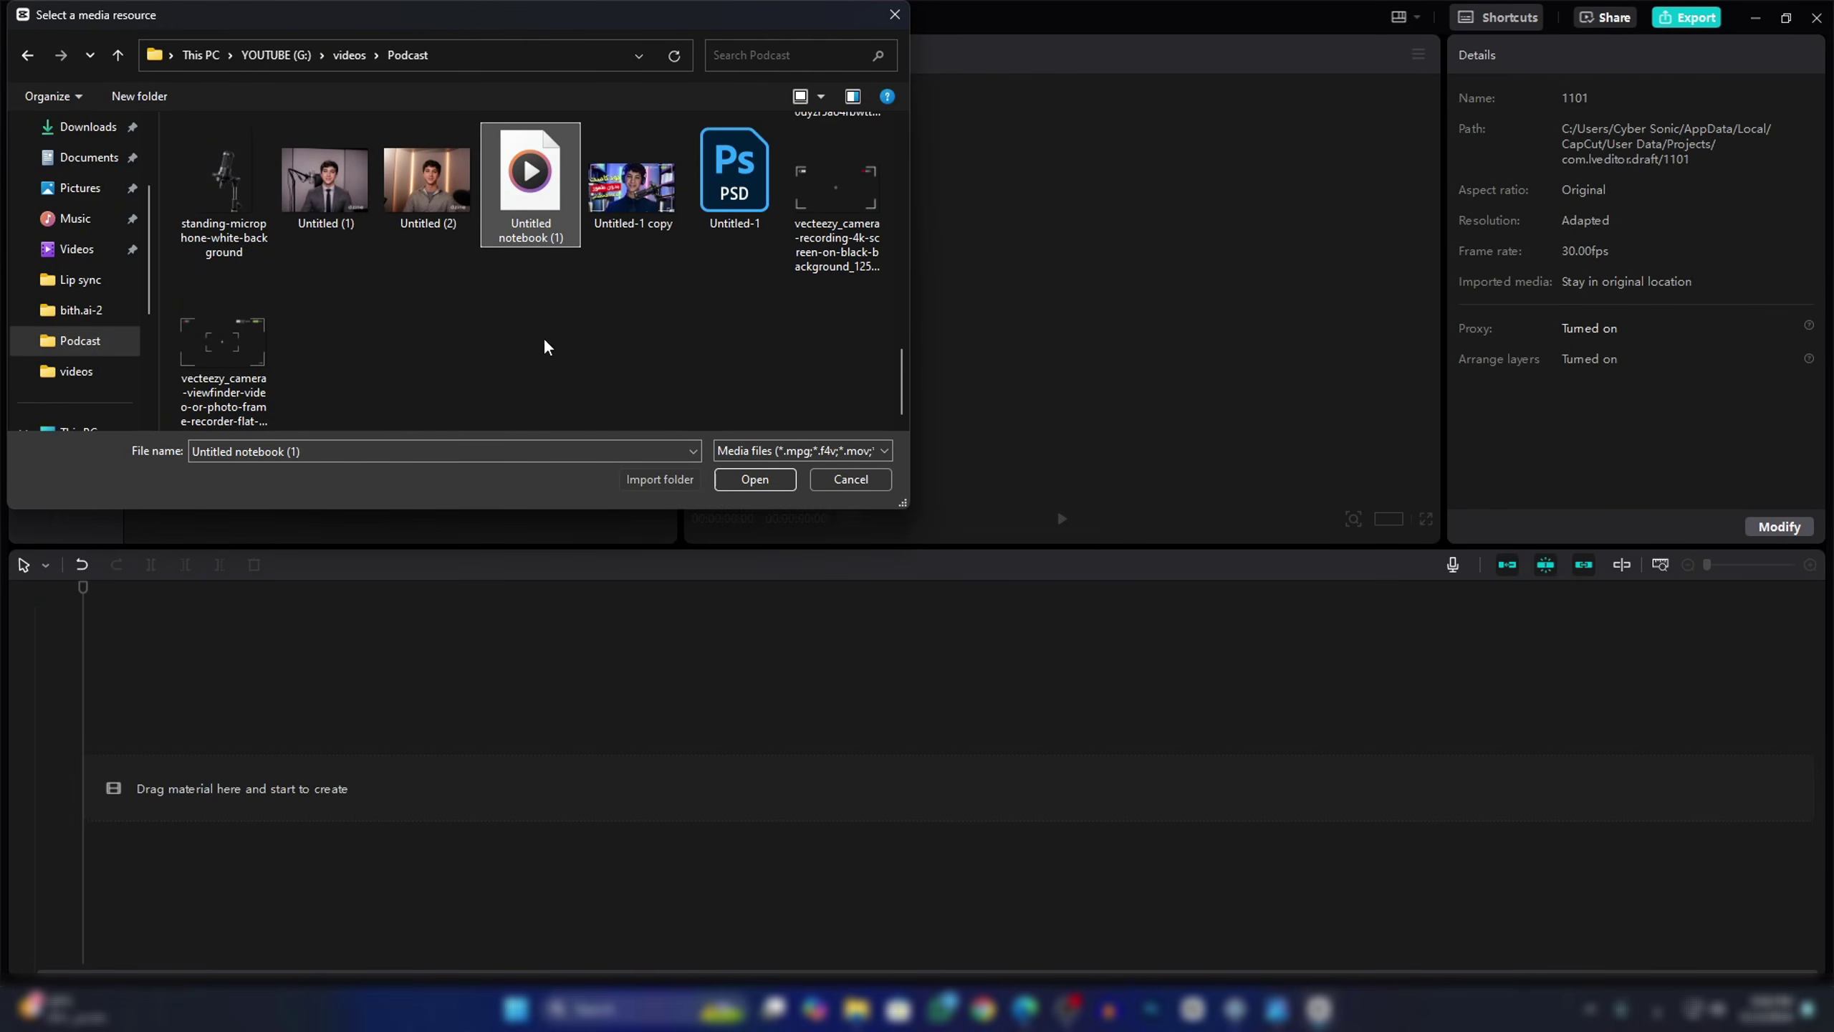
pyautogui.click(755, 480)
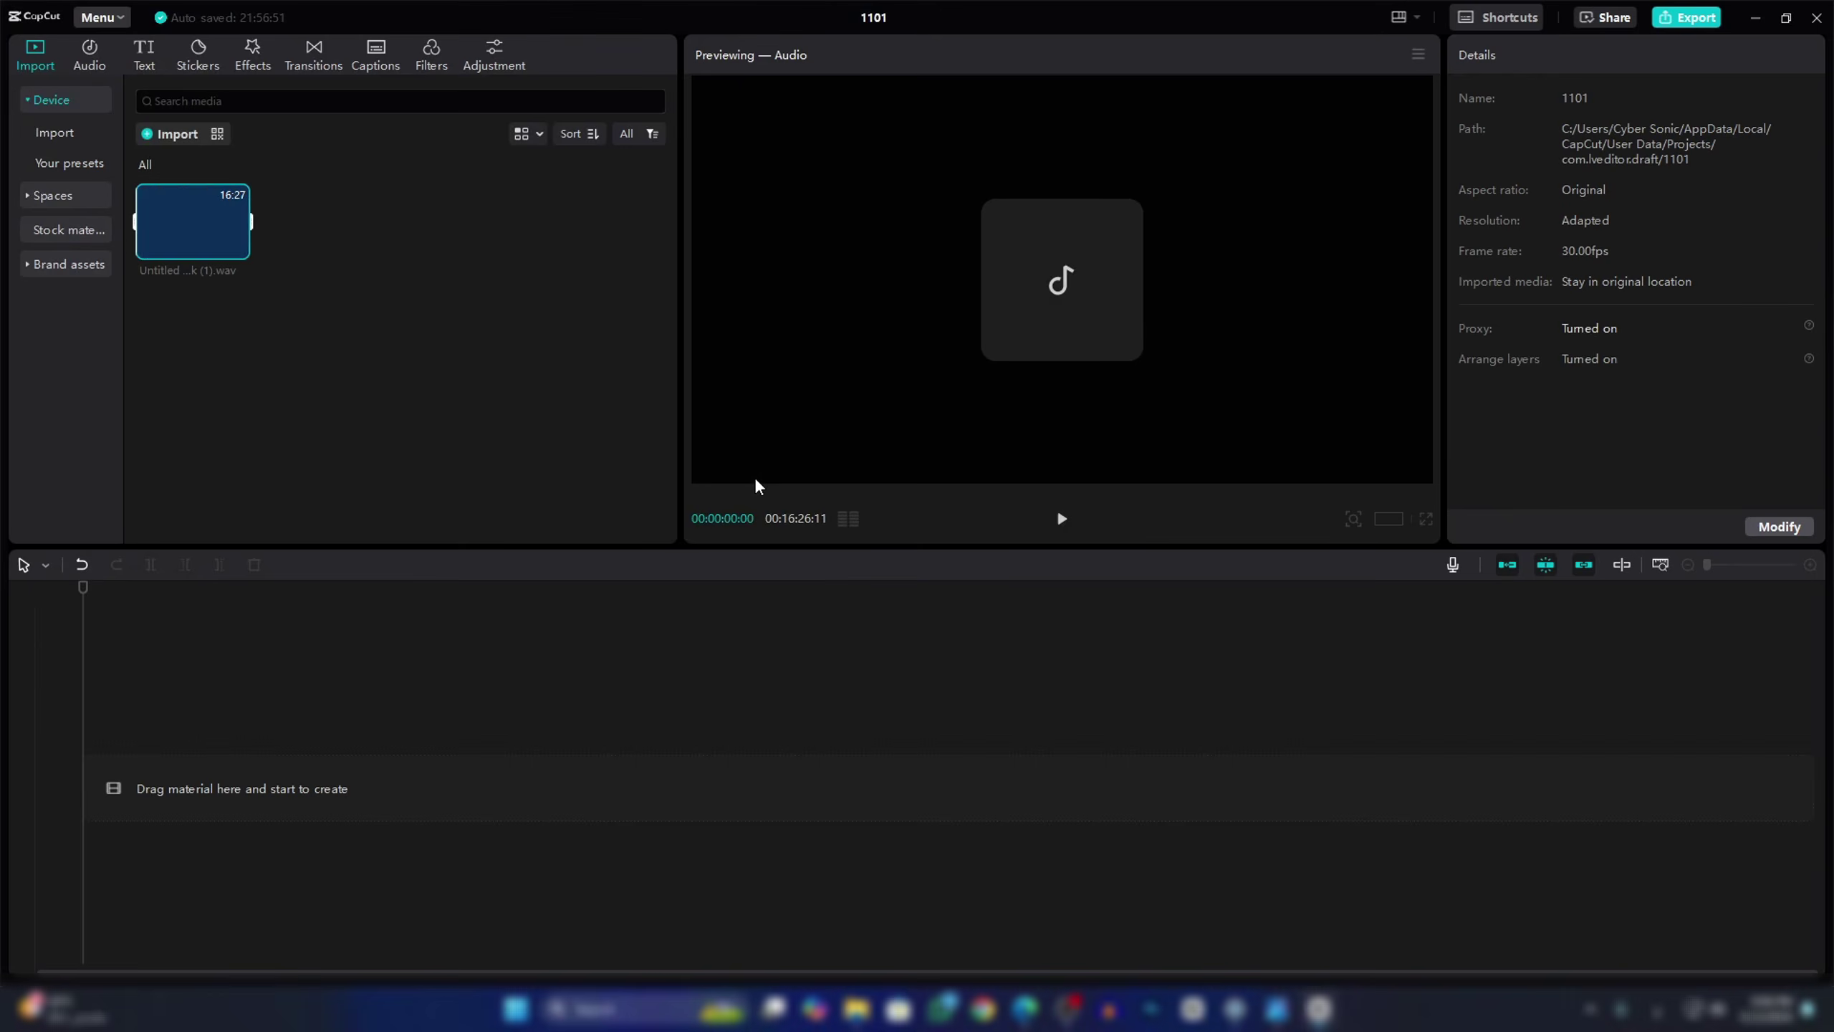
pyautogui.moveTo(443, 401); pyautogui.dragTo(181, 779)
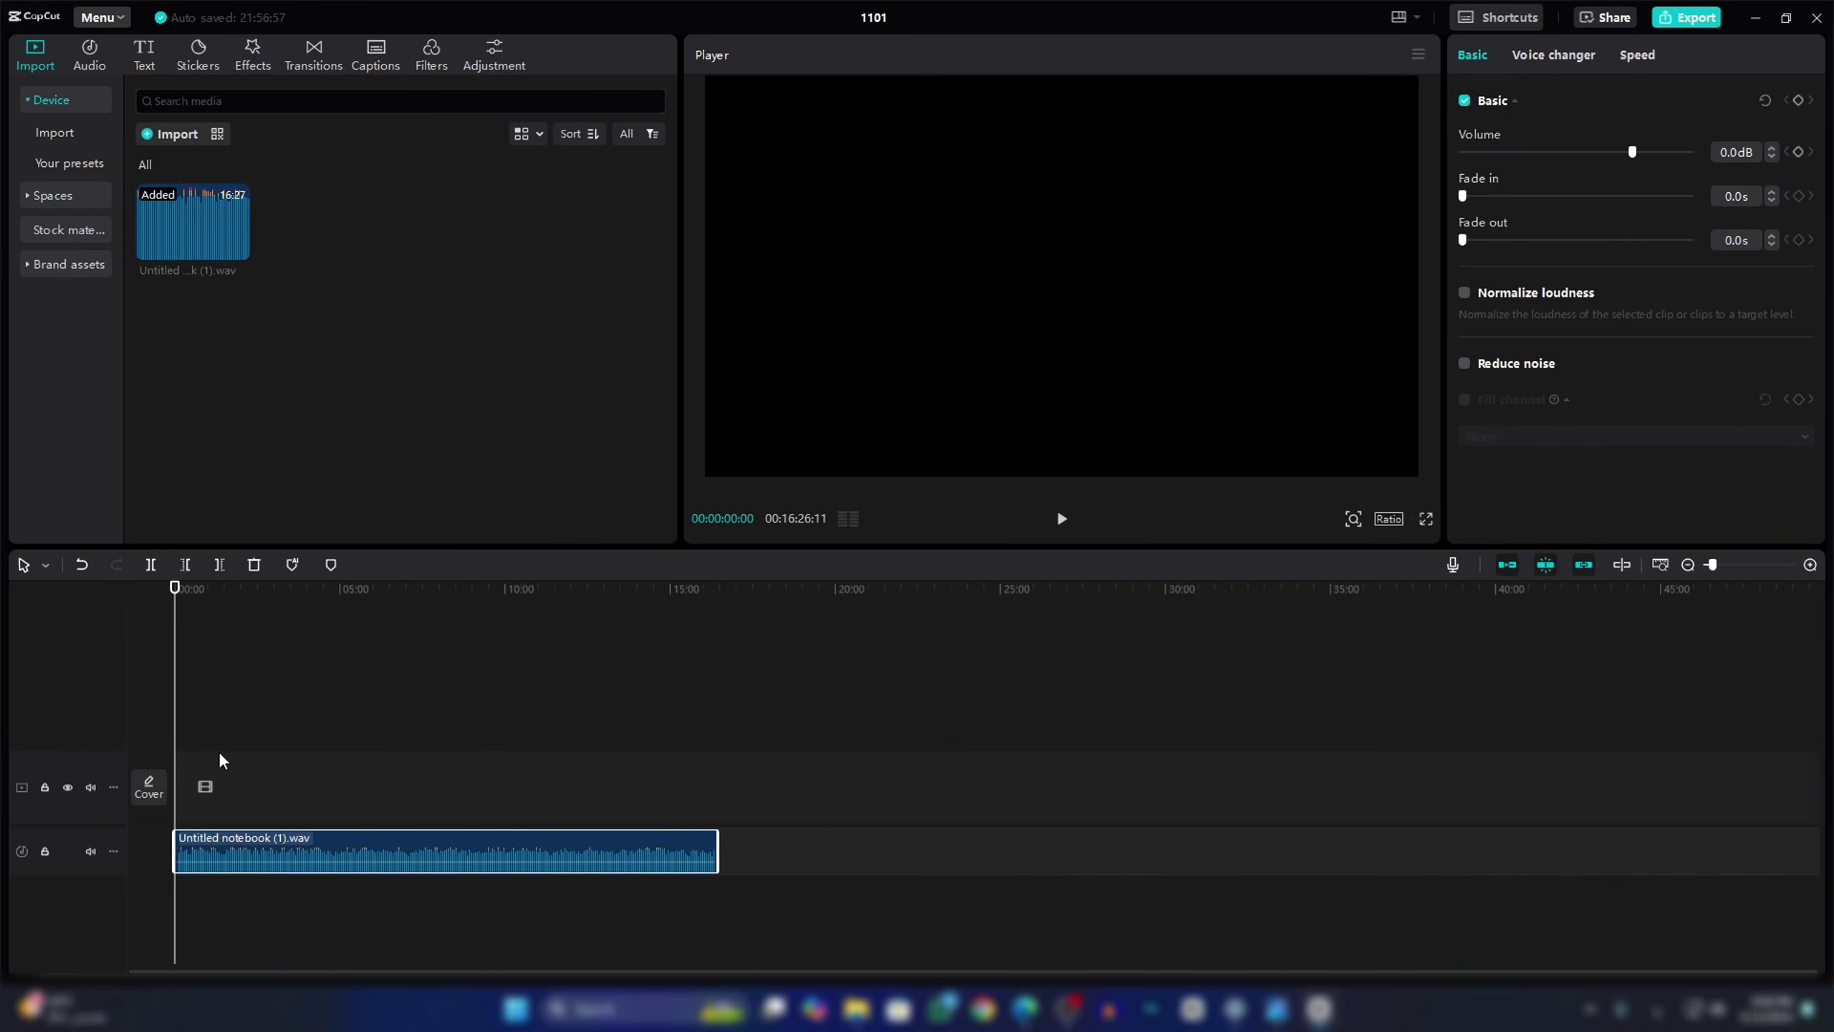
# Play the start of the podcast audio to find where the first speaker stops, and split the clip at 00:00:01:08
pyautogui.scroll(5, 282, 849)
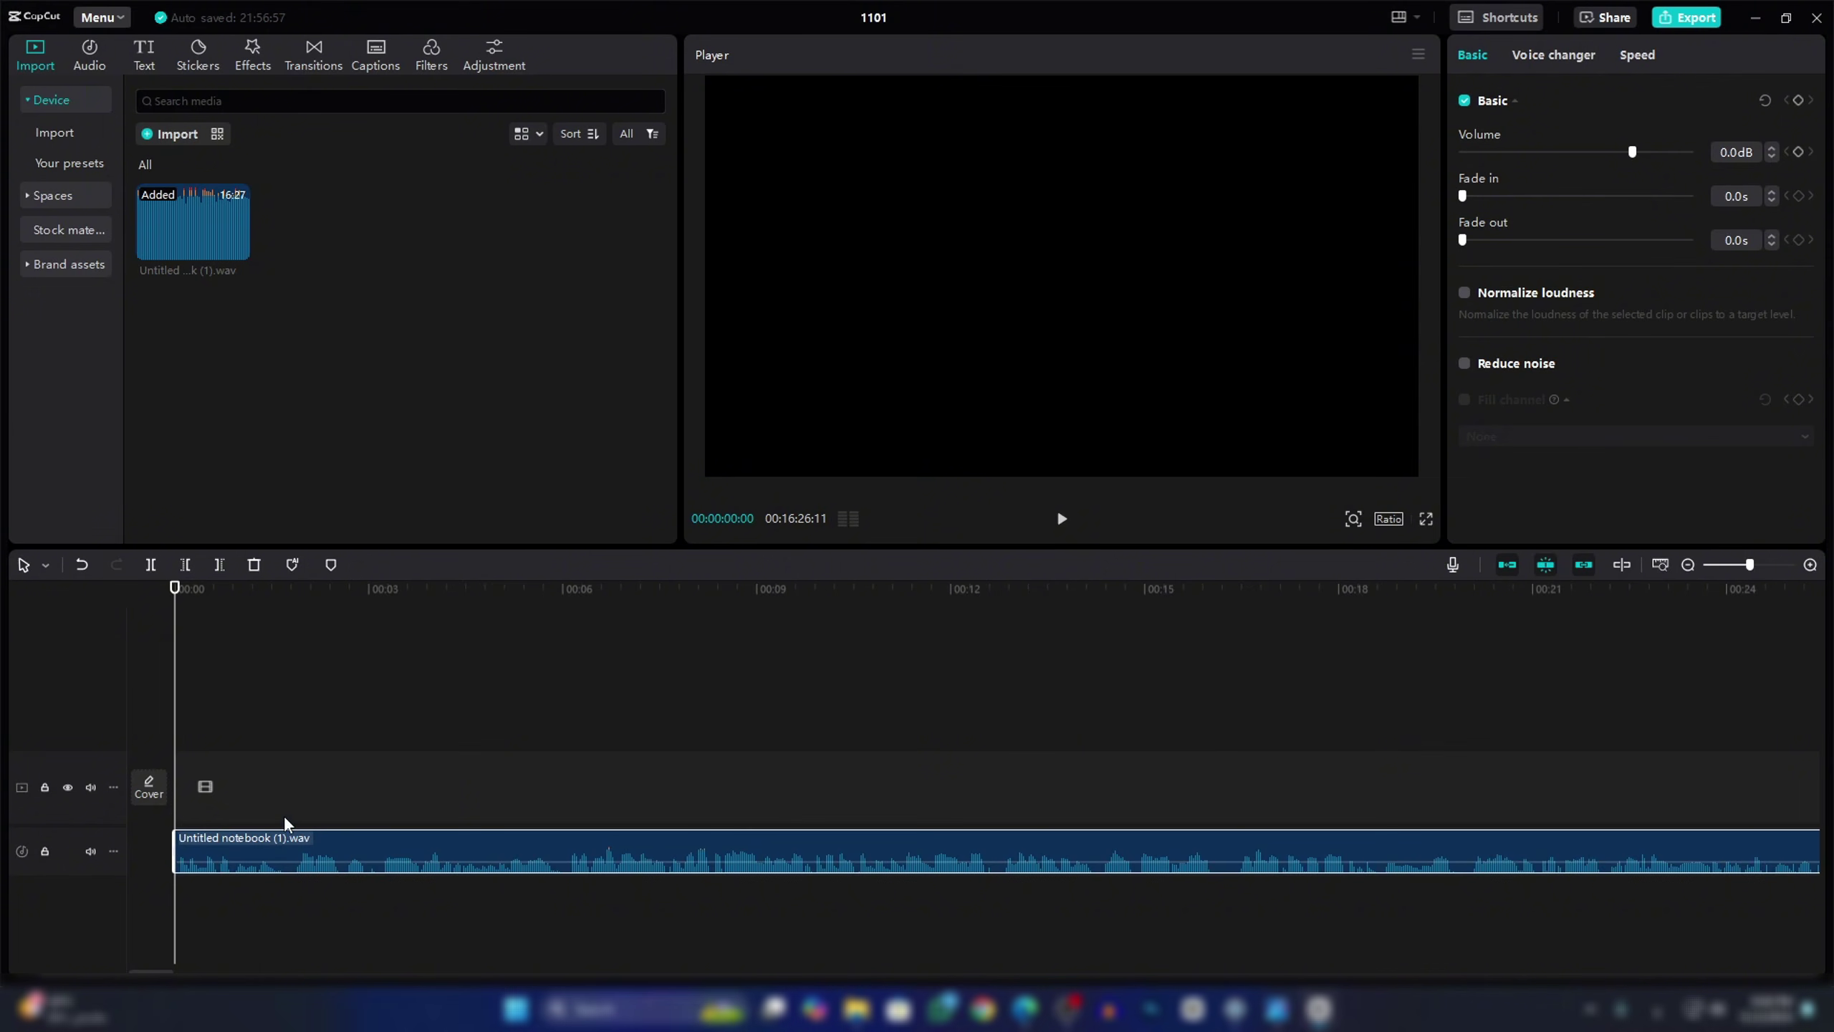
pyautogui.press('space')
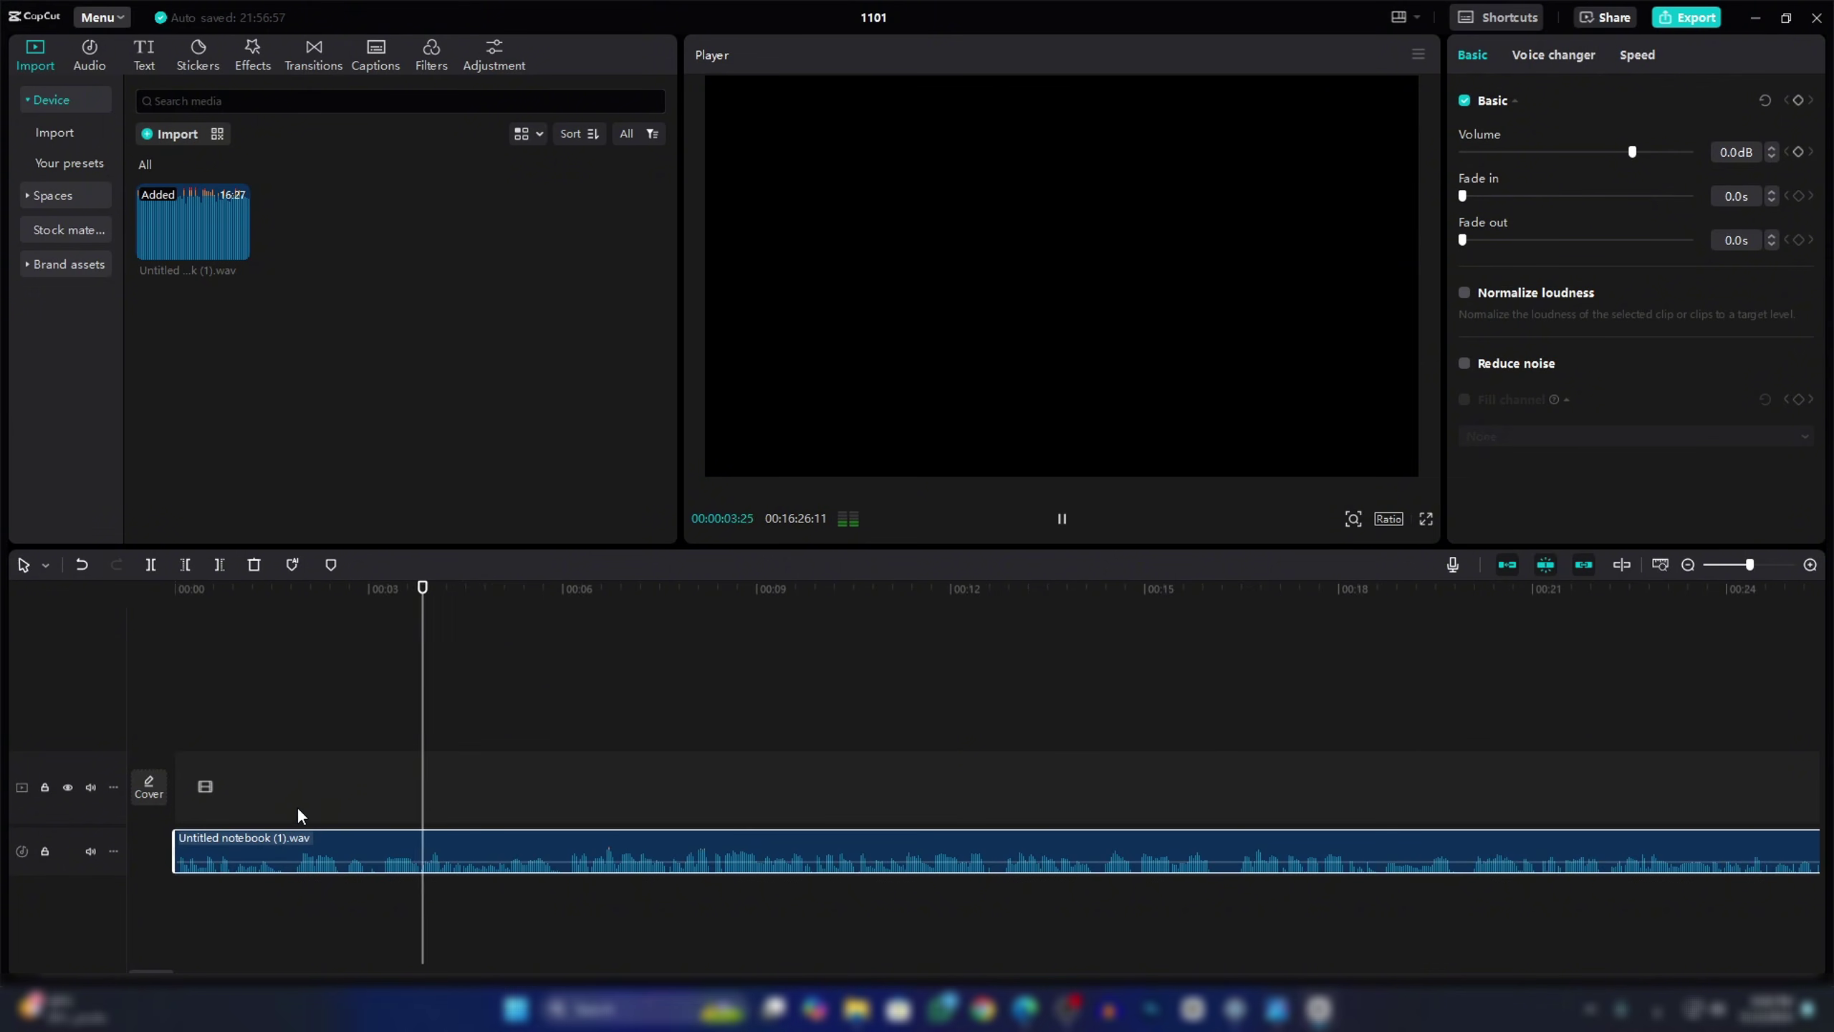
pyautogui.press('Home')
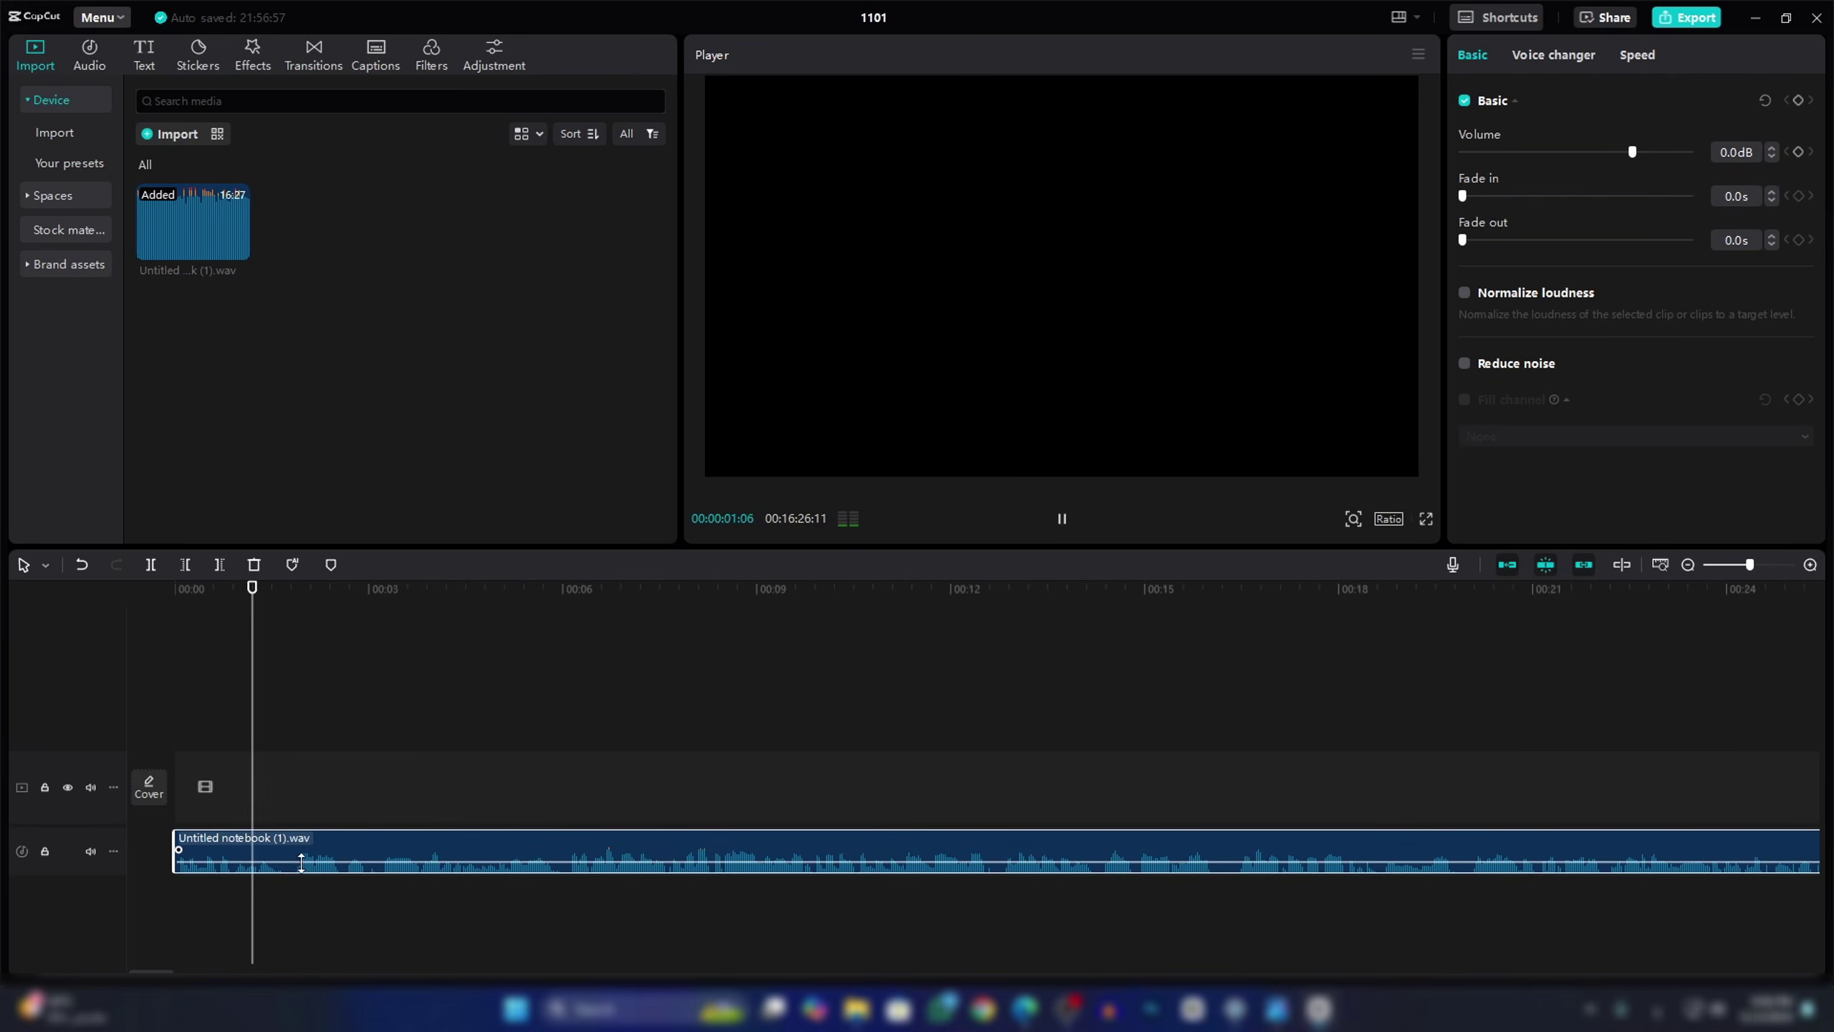
pyautogui.click(249, 826)
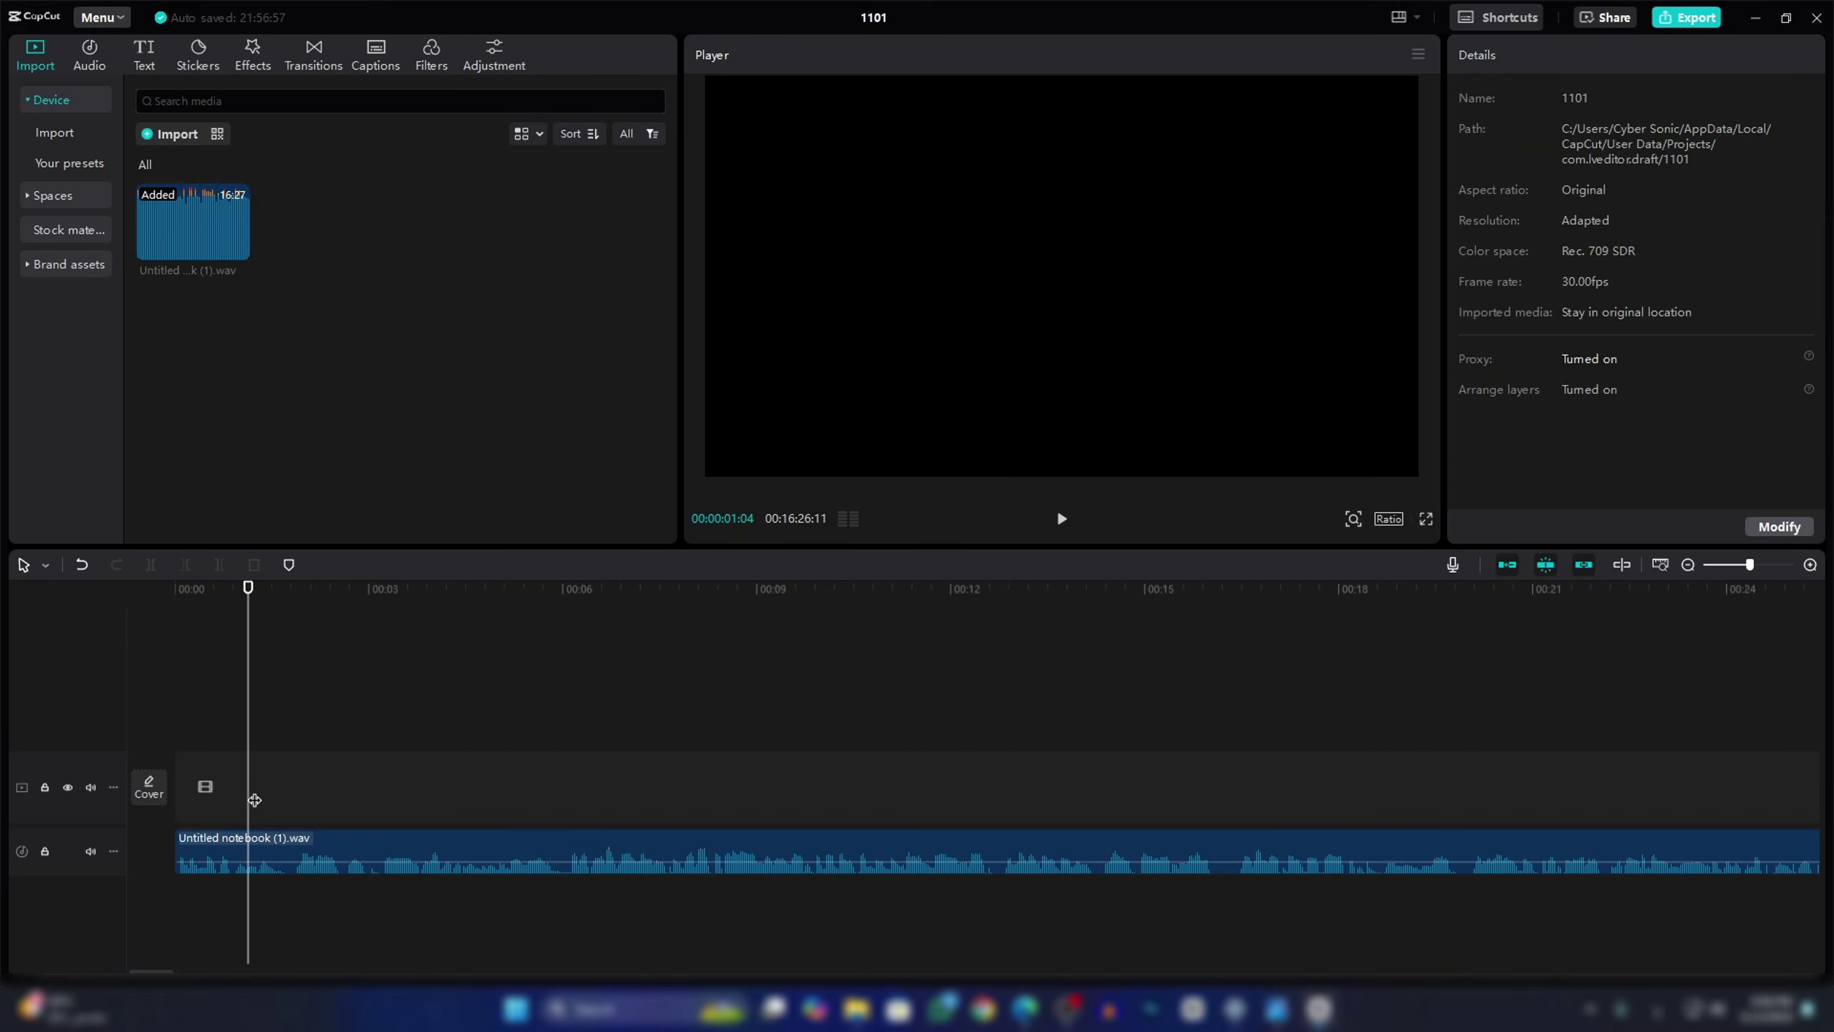
pyautogui.moveTo(252, 798); pyautogui.dragTo(254, 798)
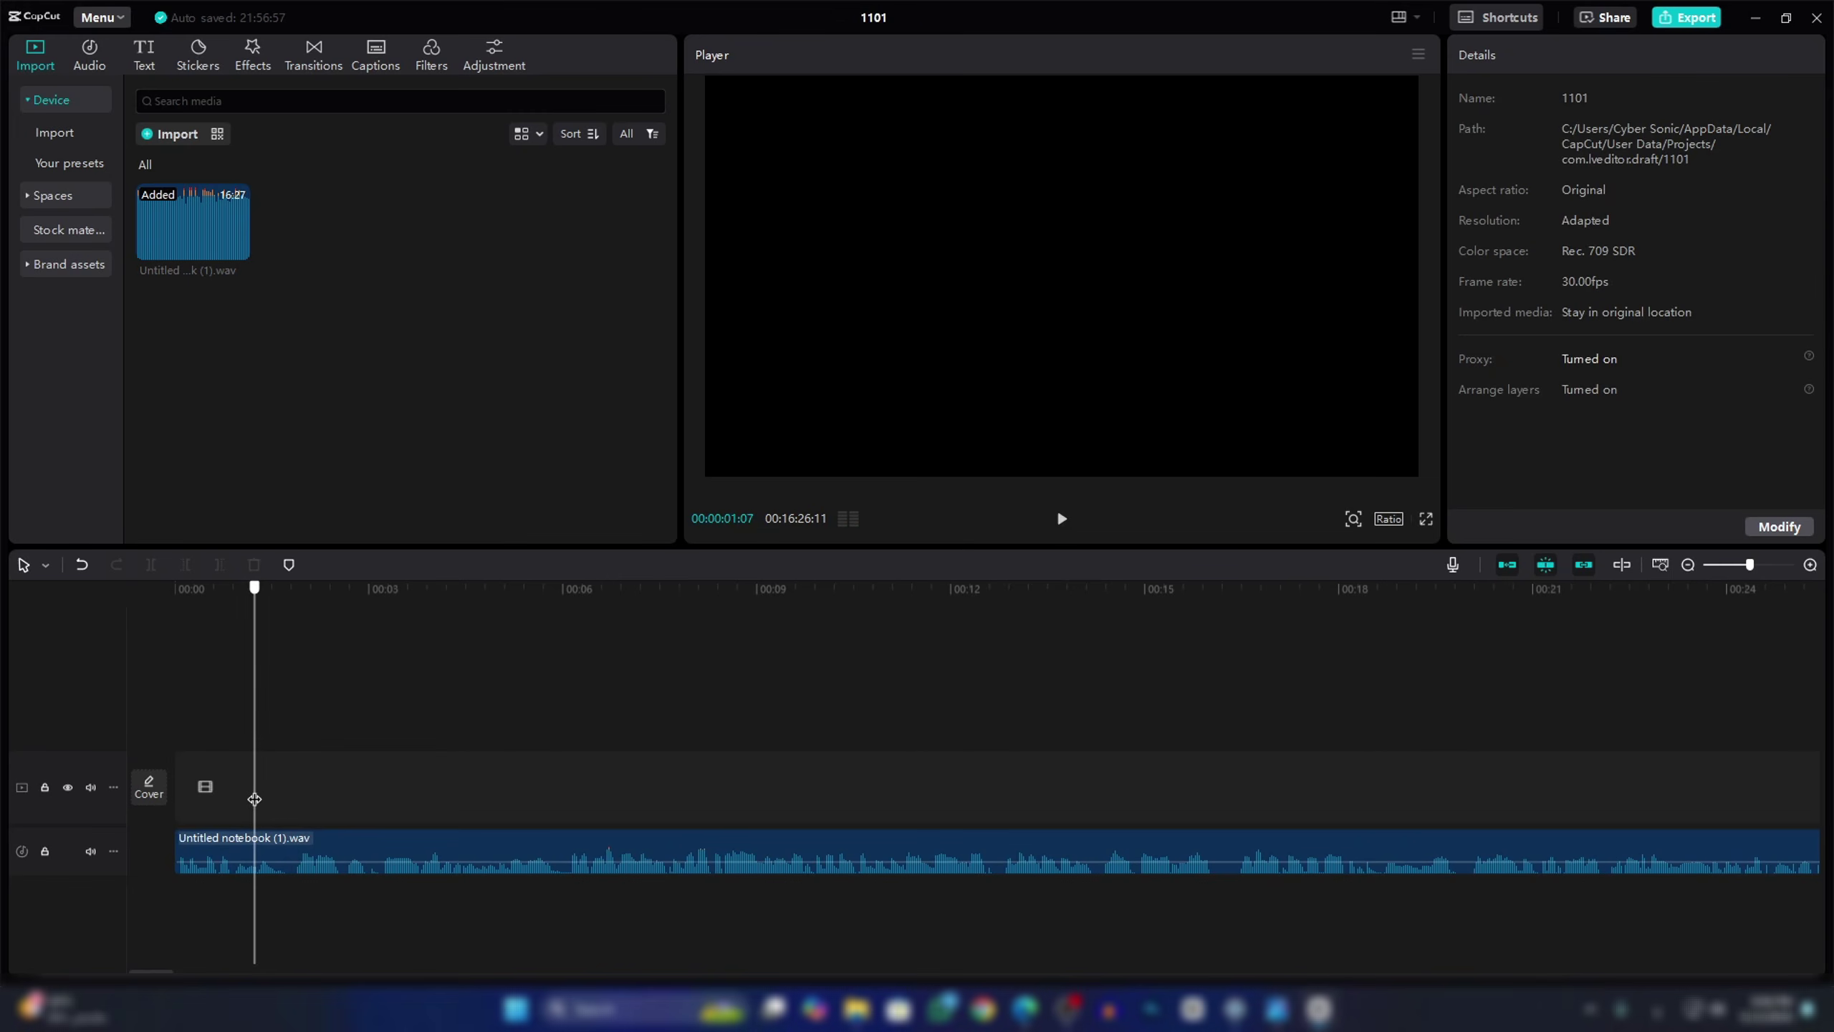
pyautogui.click(279, 838)
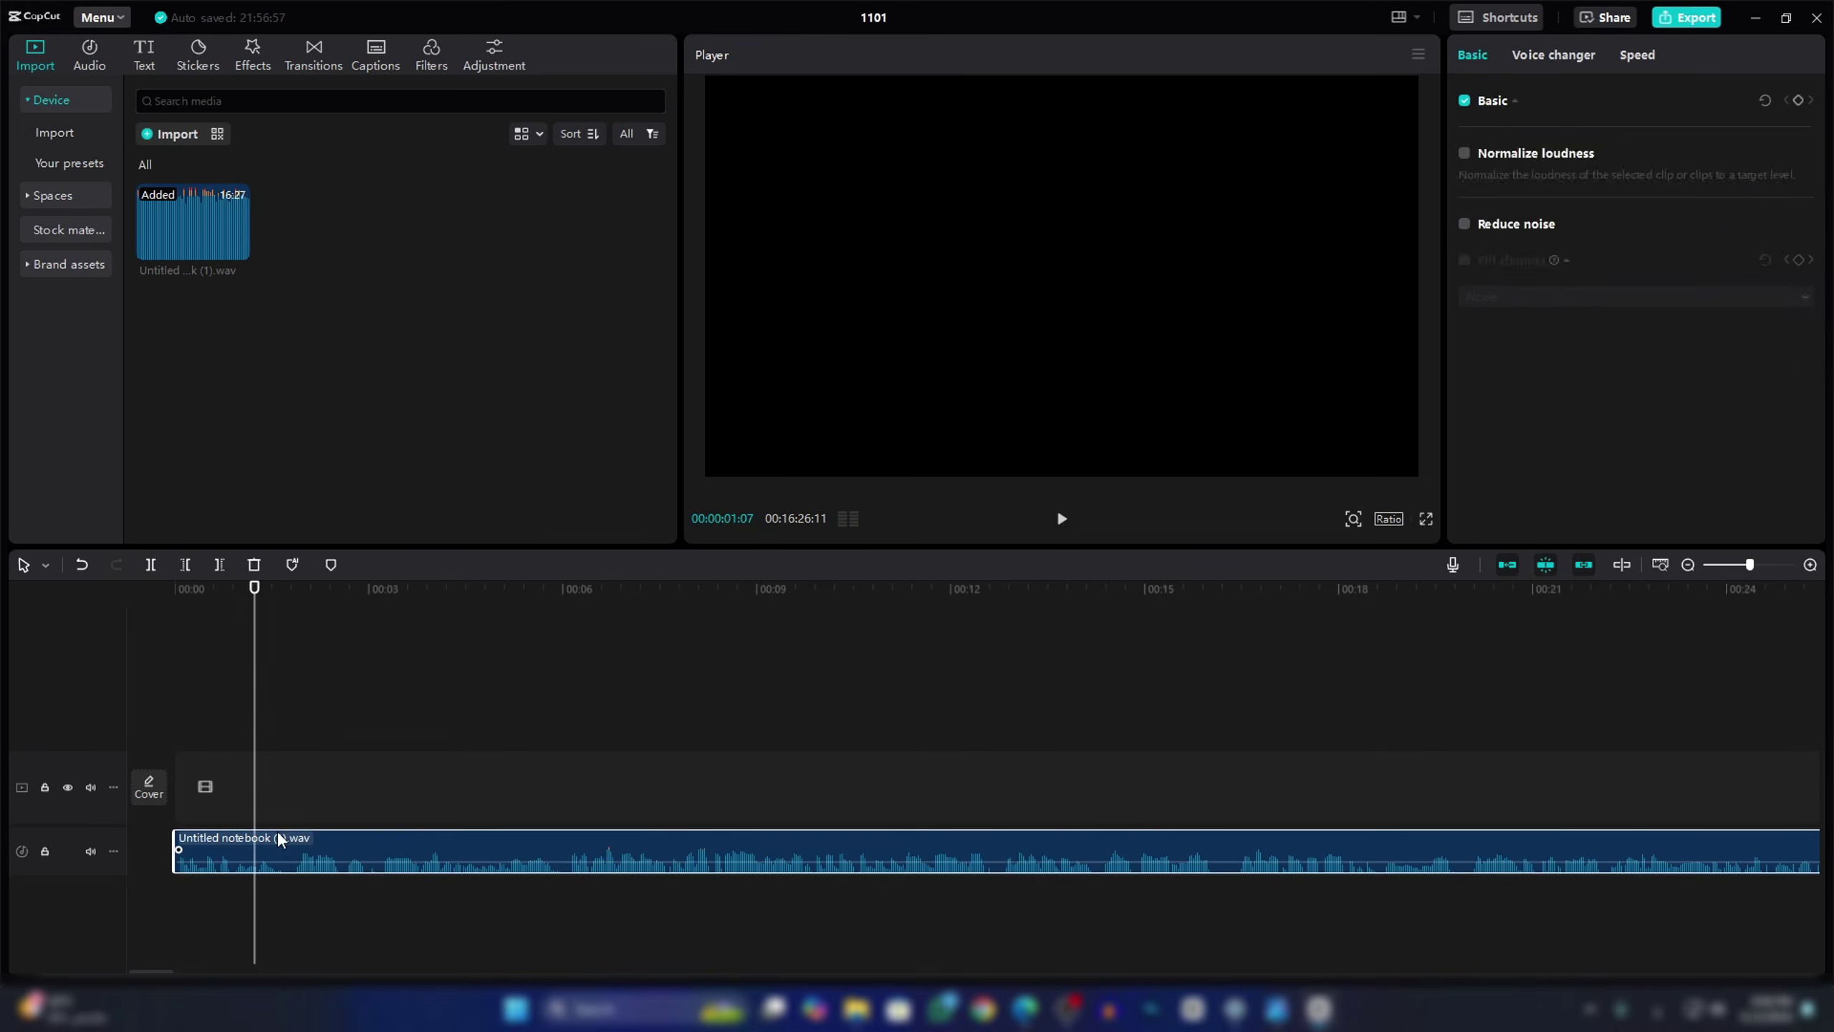
pyautogui.press('Right')
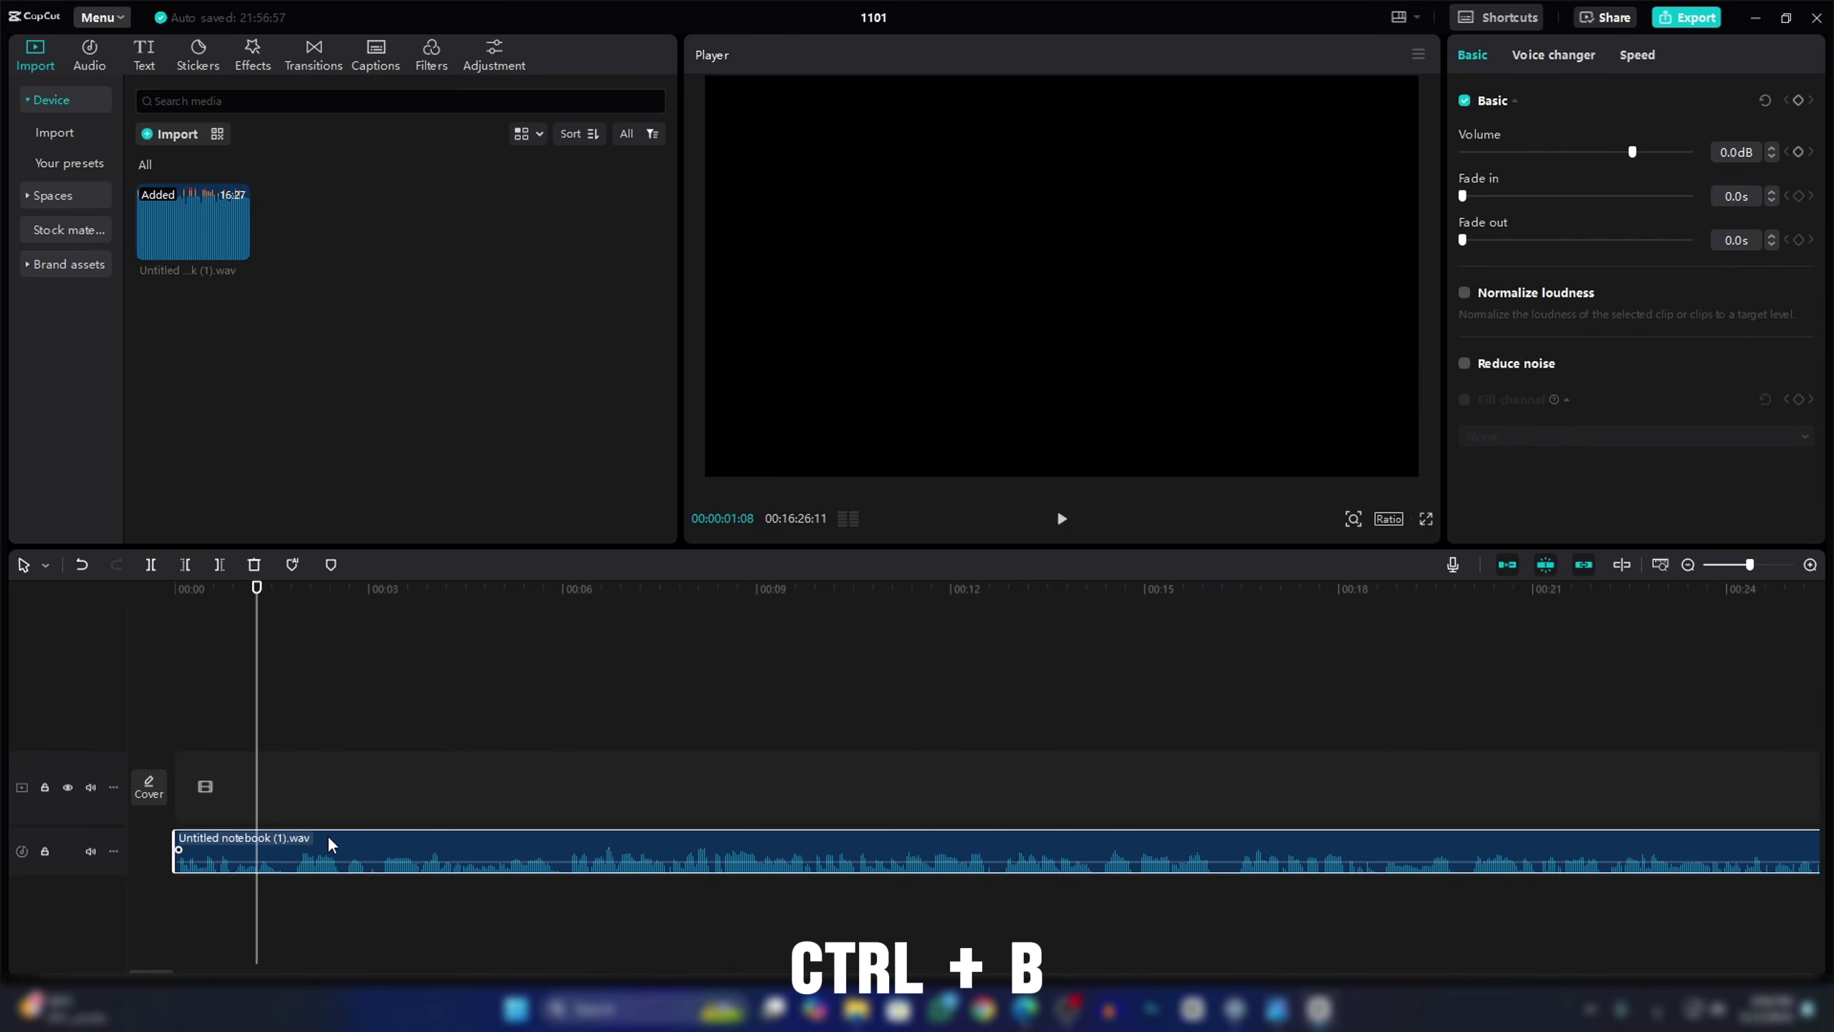
pyautogui.hotkey('ctrl', 'b')
# Split the audio again at 00:00:01:25 and move the short middle segment onto a separate track below
pyautogui.press('space')
pyautogui.press('space')
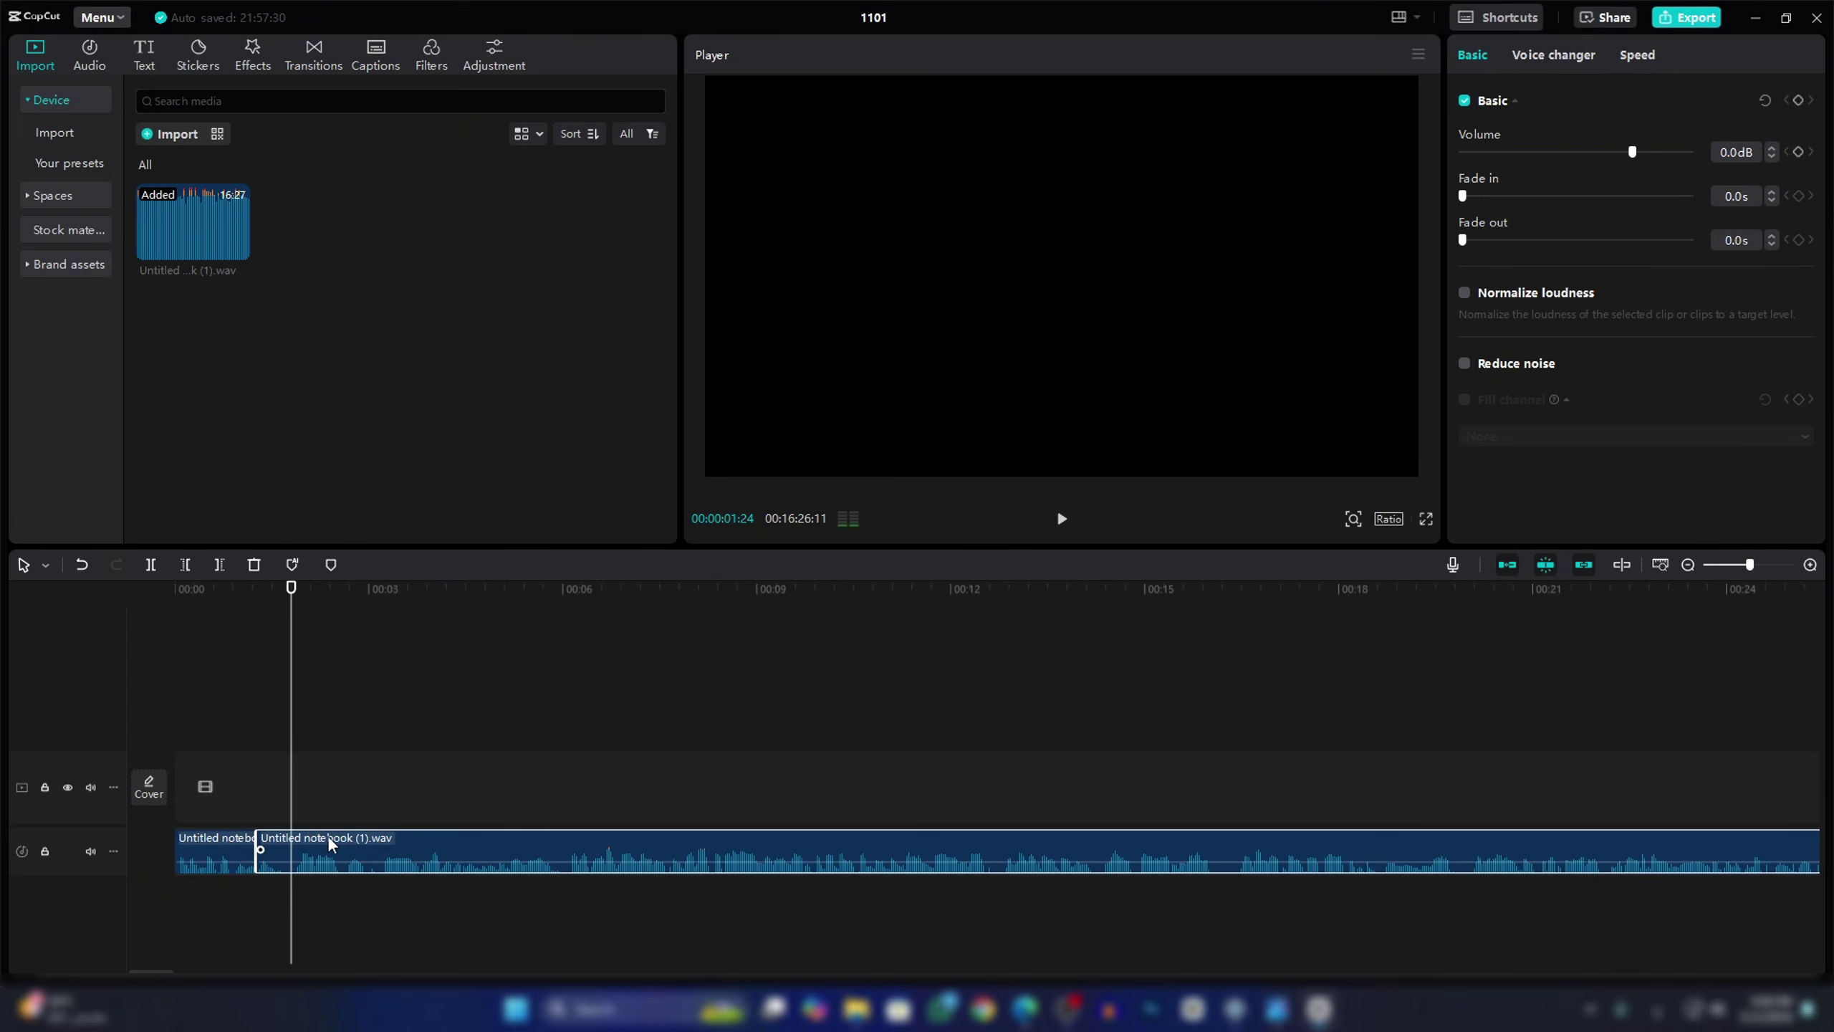
pyautogui.press('Right')
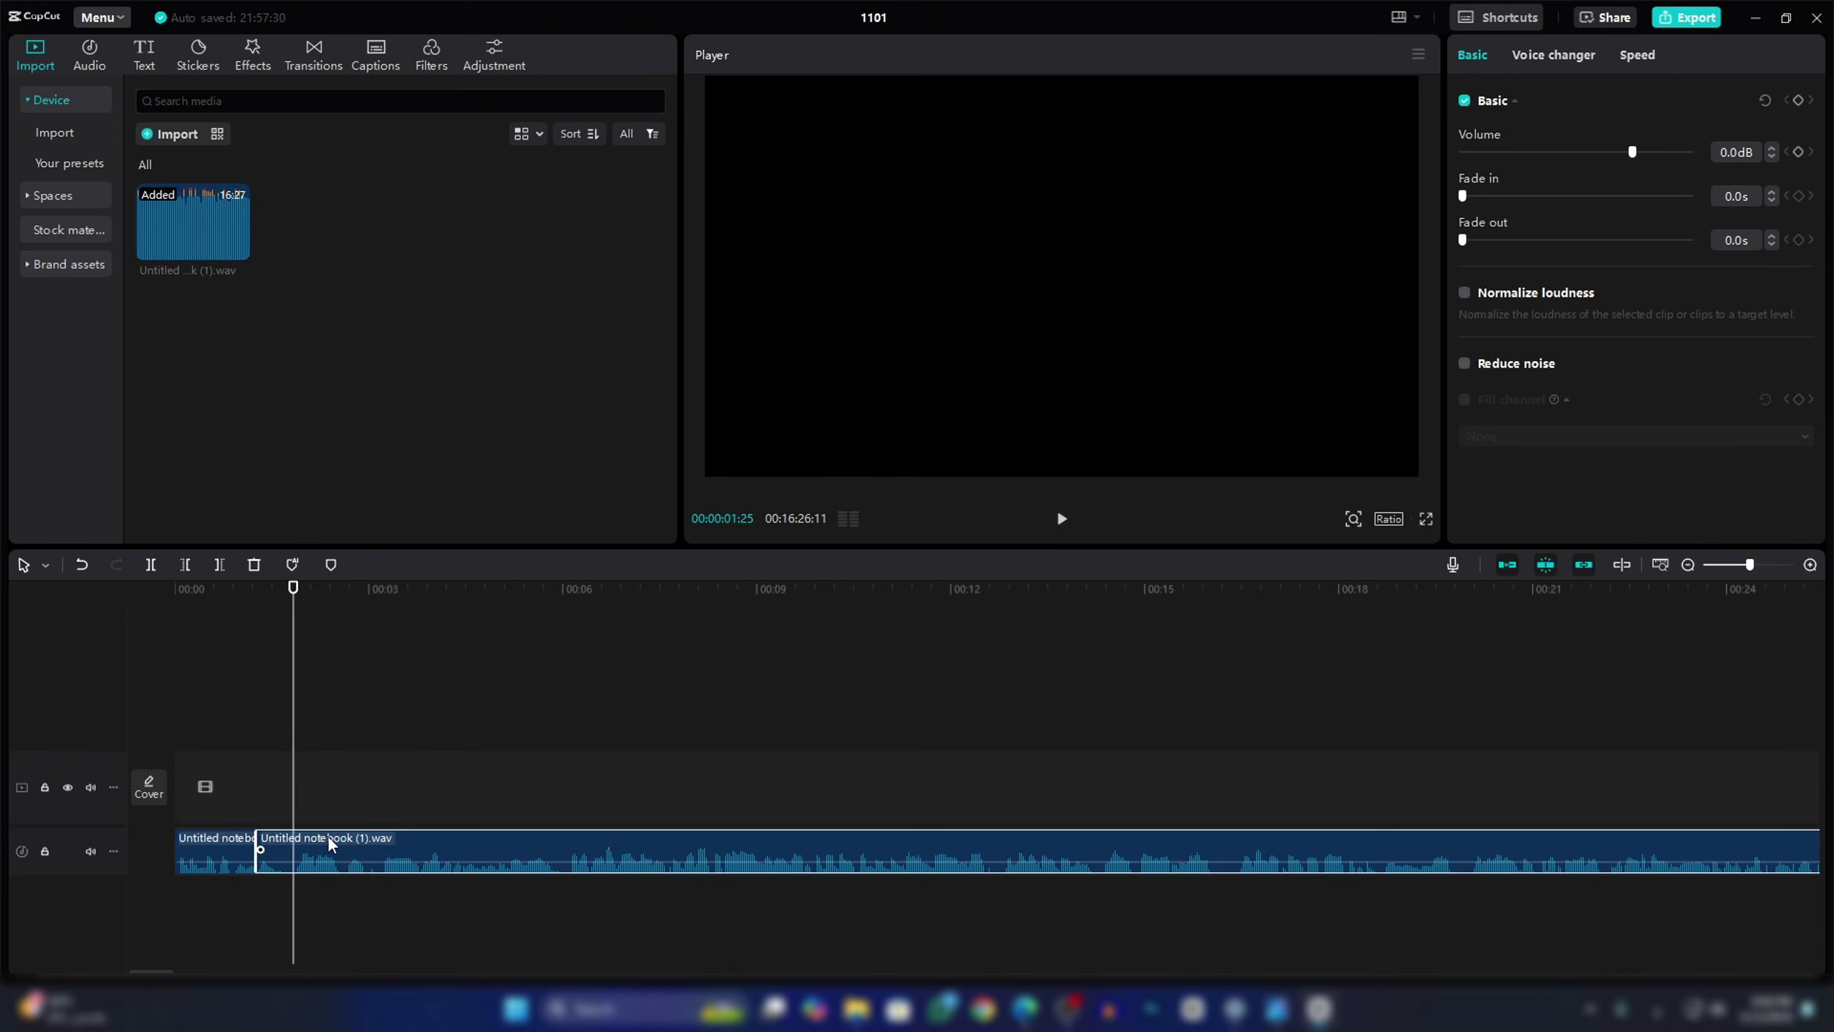
pyautogui.hotkey('ctrl', 'b')
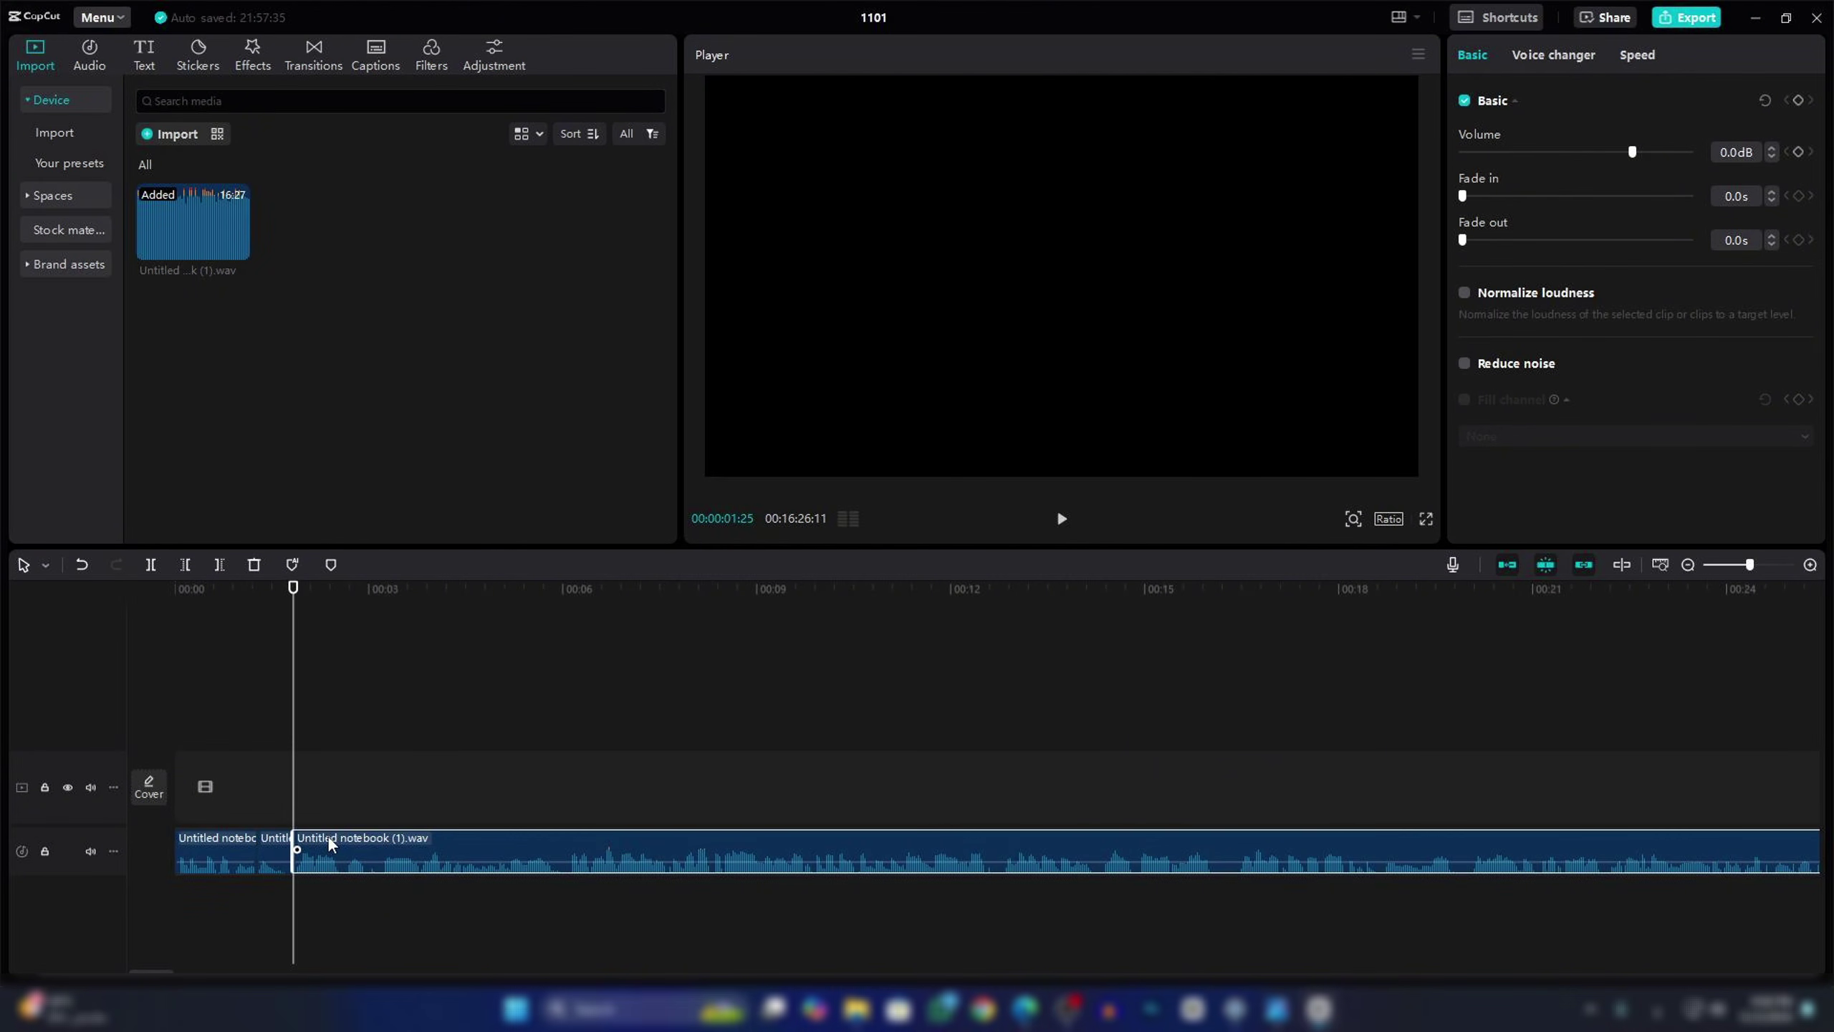
pyautogui.moveTo(270, 852); pyautogui.dragTo(274, 901)
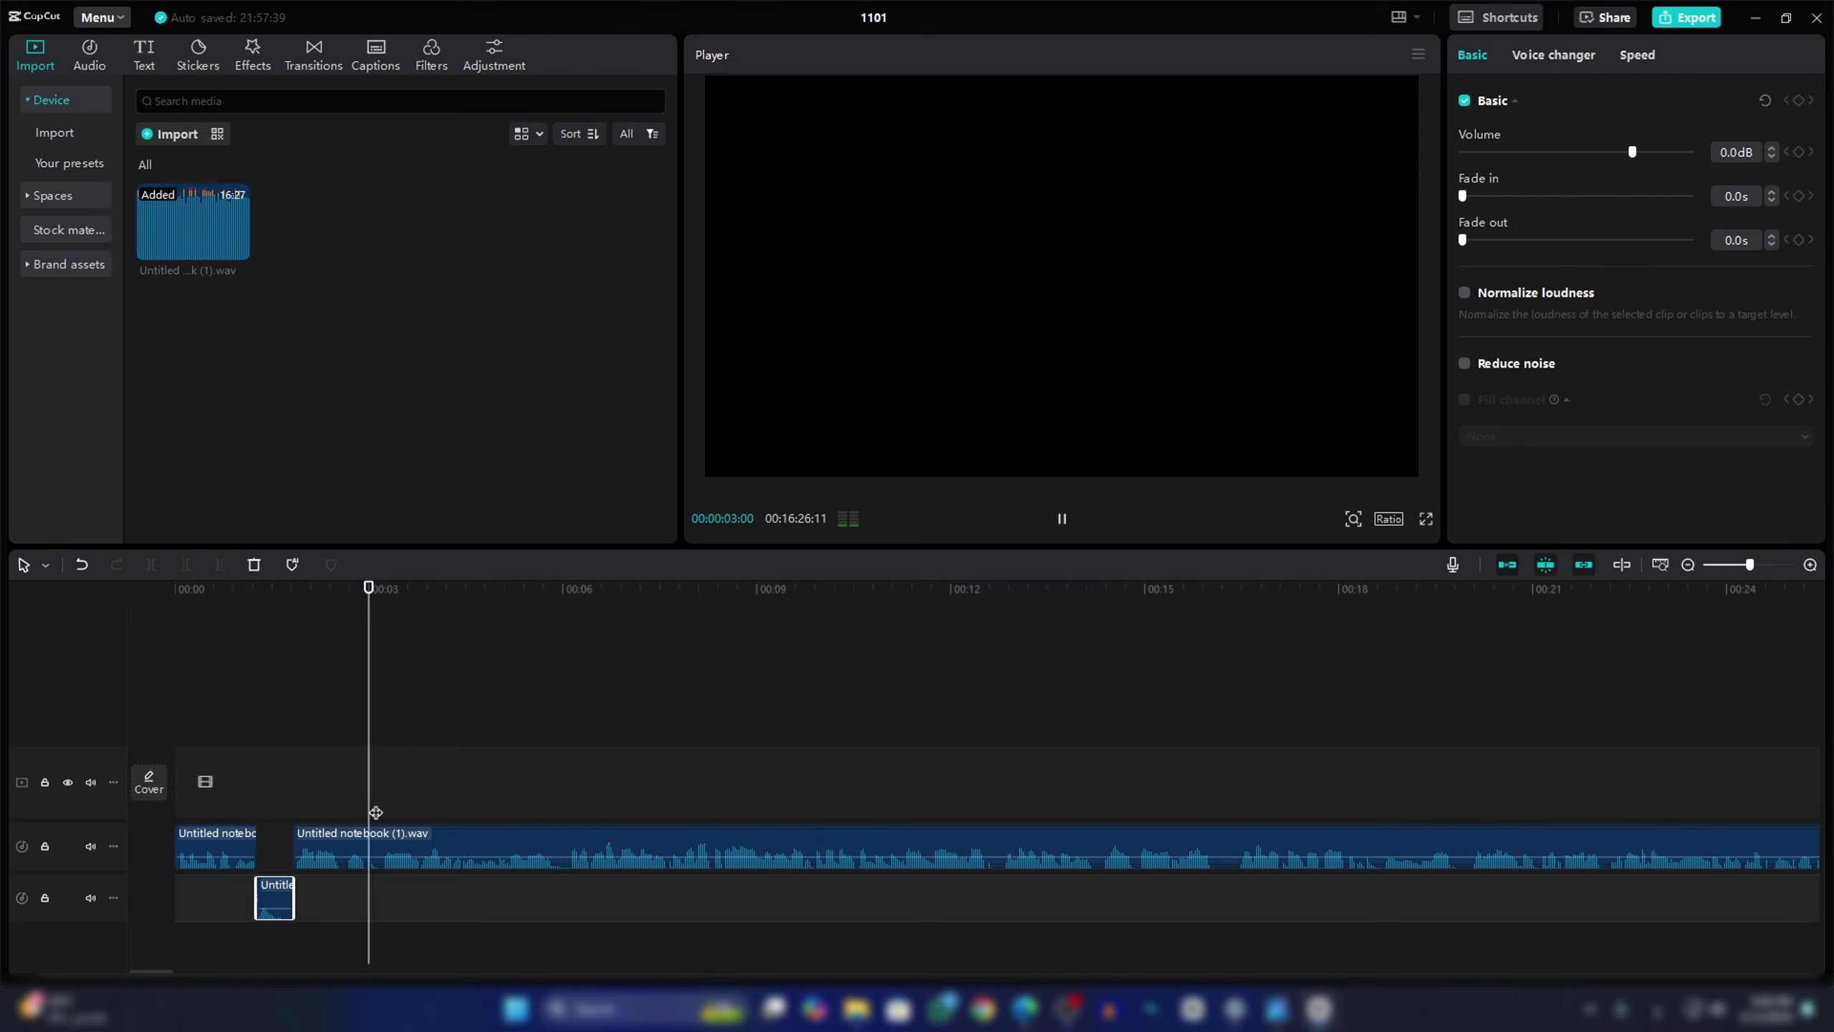
# Remove all of the male speaker's segments on the lower audio track, leaving the female speaker's segments on the upper track
pyautogui.click(508, 811)
pyautogui.scroll(2, 512, 810)
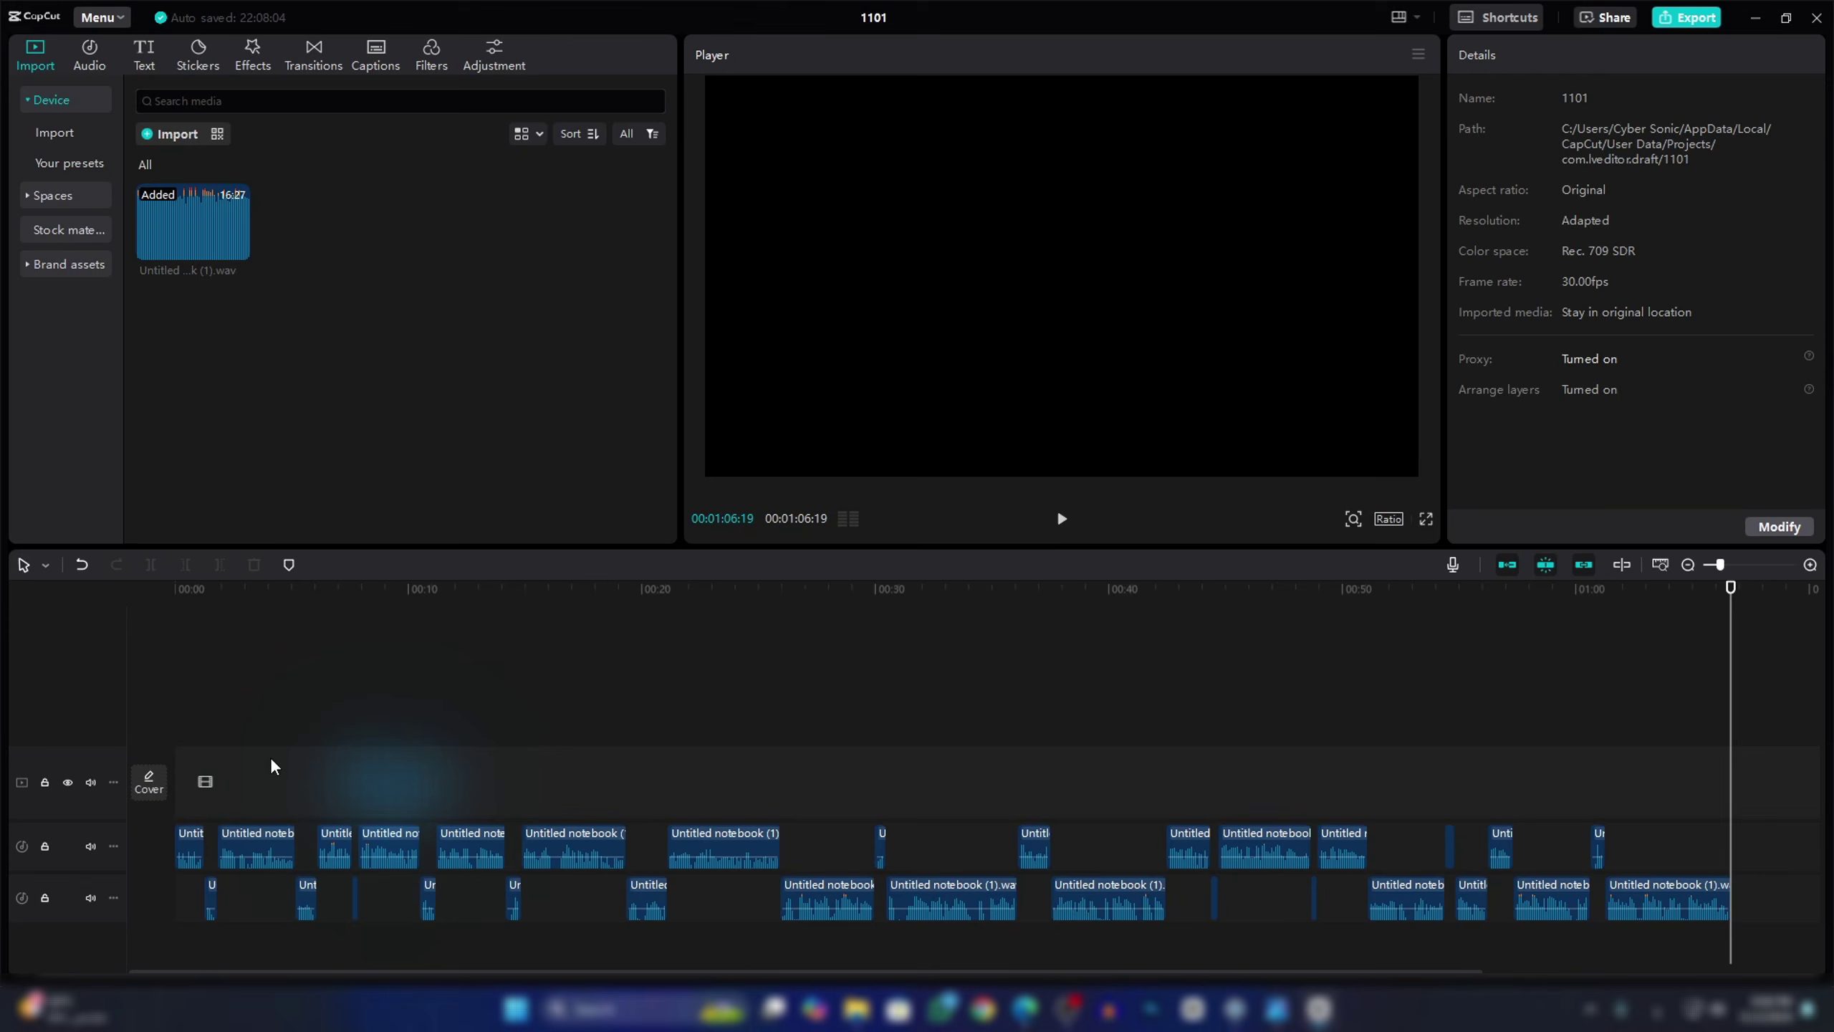
pyautogui.moveTo(186, 728); pyautogui.dragTo(1533, 863)
pyautogui.moveTo(204, 957); pyautogui.dragTo(1751, 901)
# Combine all of the female speaker's segments into one compound clip
pyautogui.moveTo(1548, 882); pyautogui.dragTo(209, 827)
pyautogui.rightClick(691, 844)
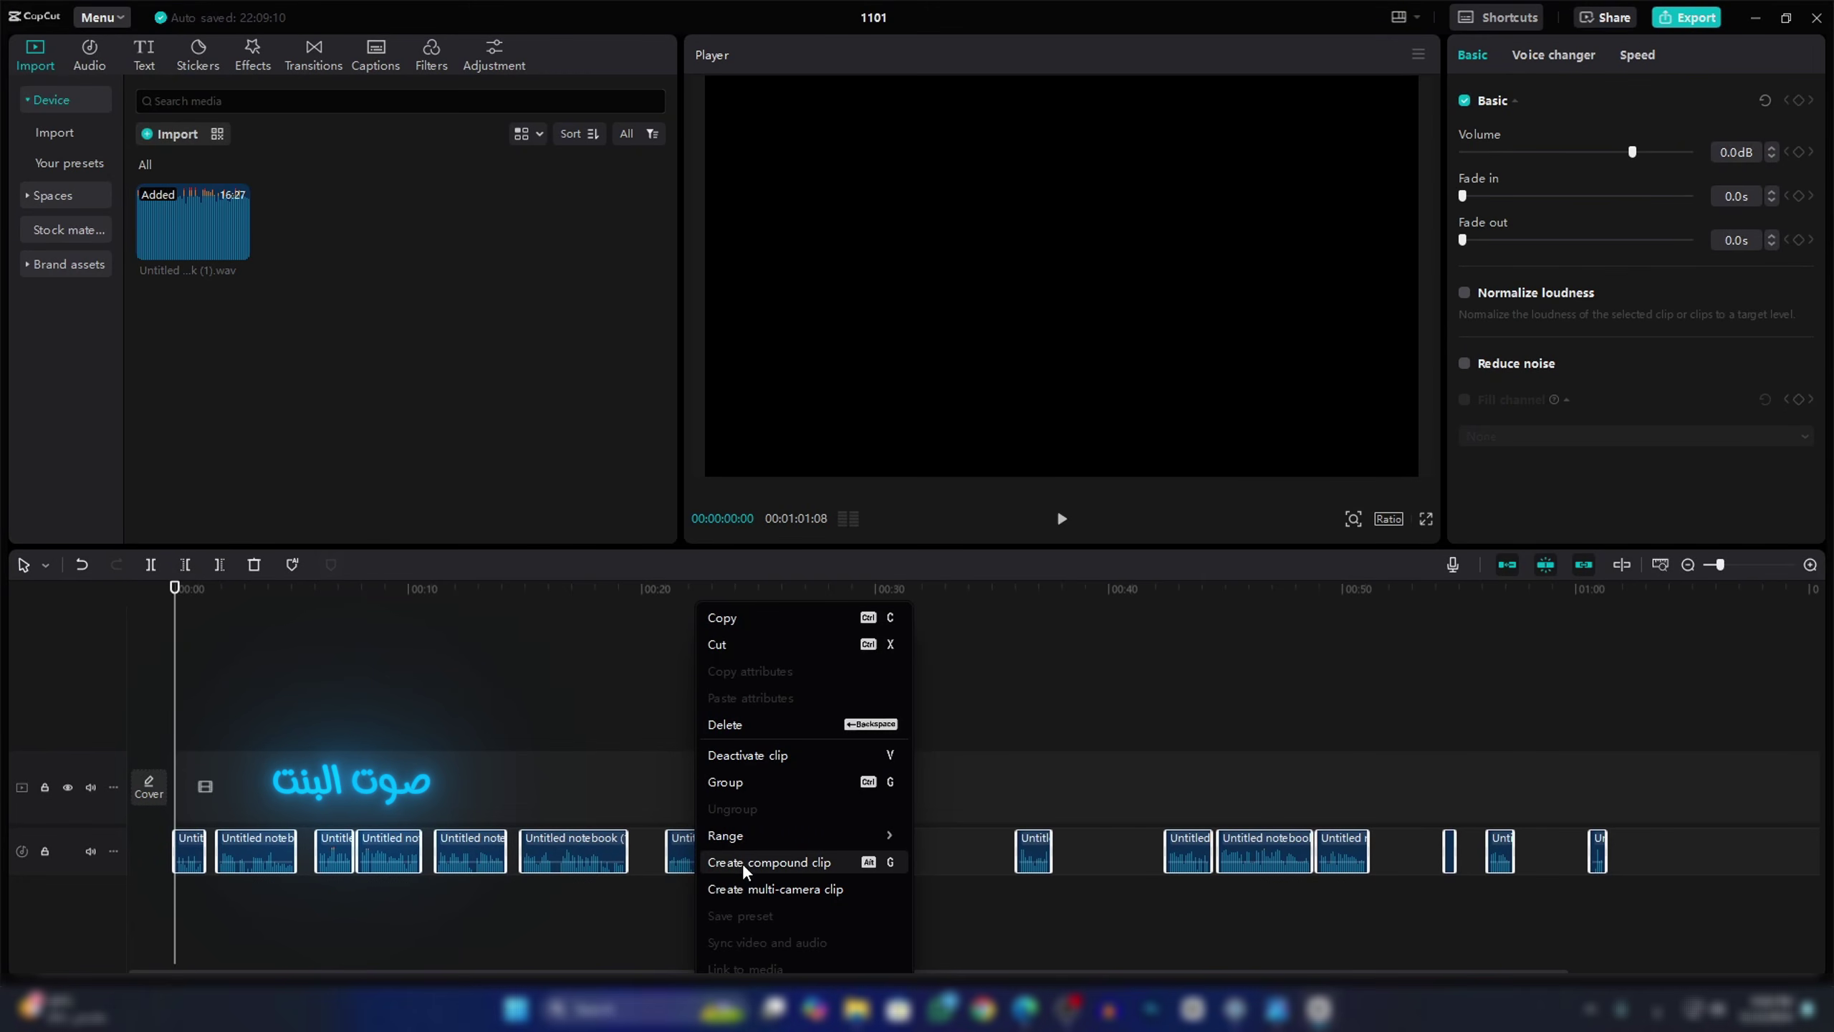
pyautogui.click(800, 864)
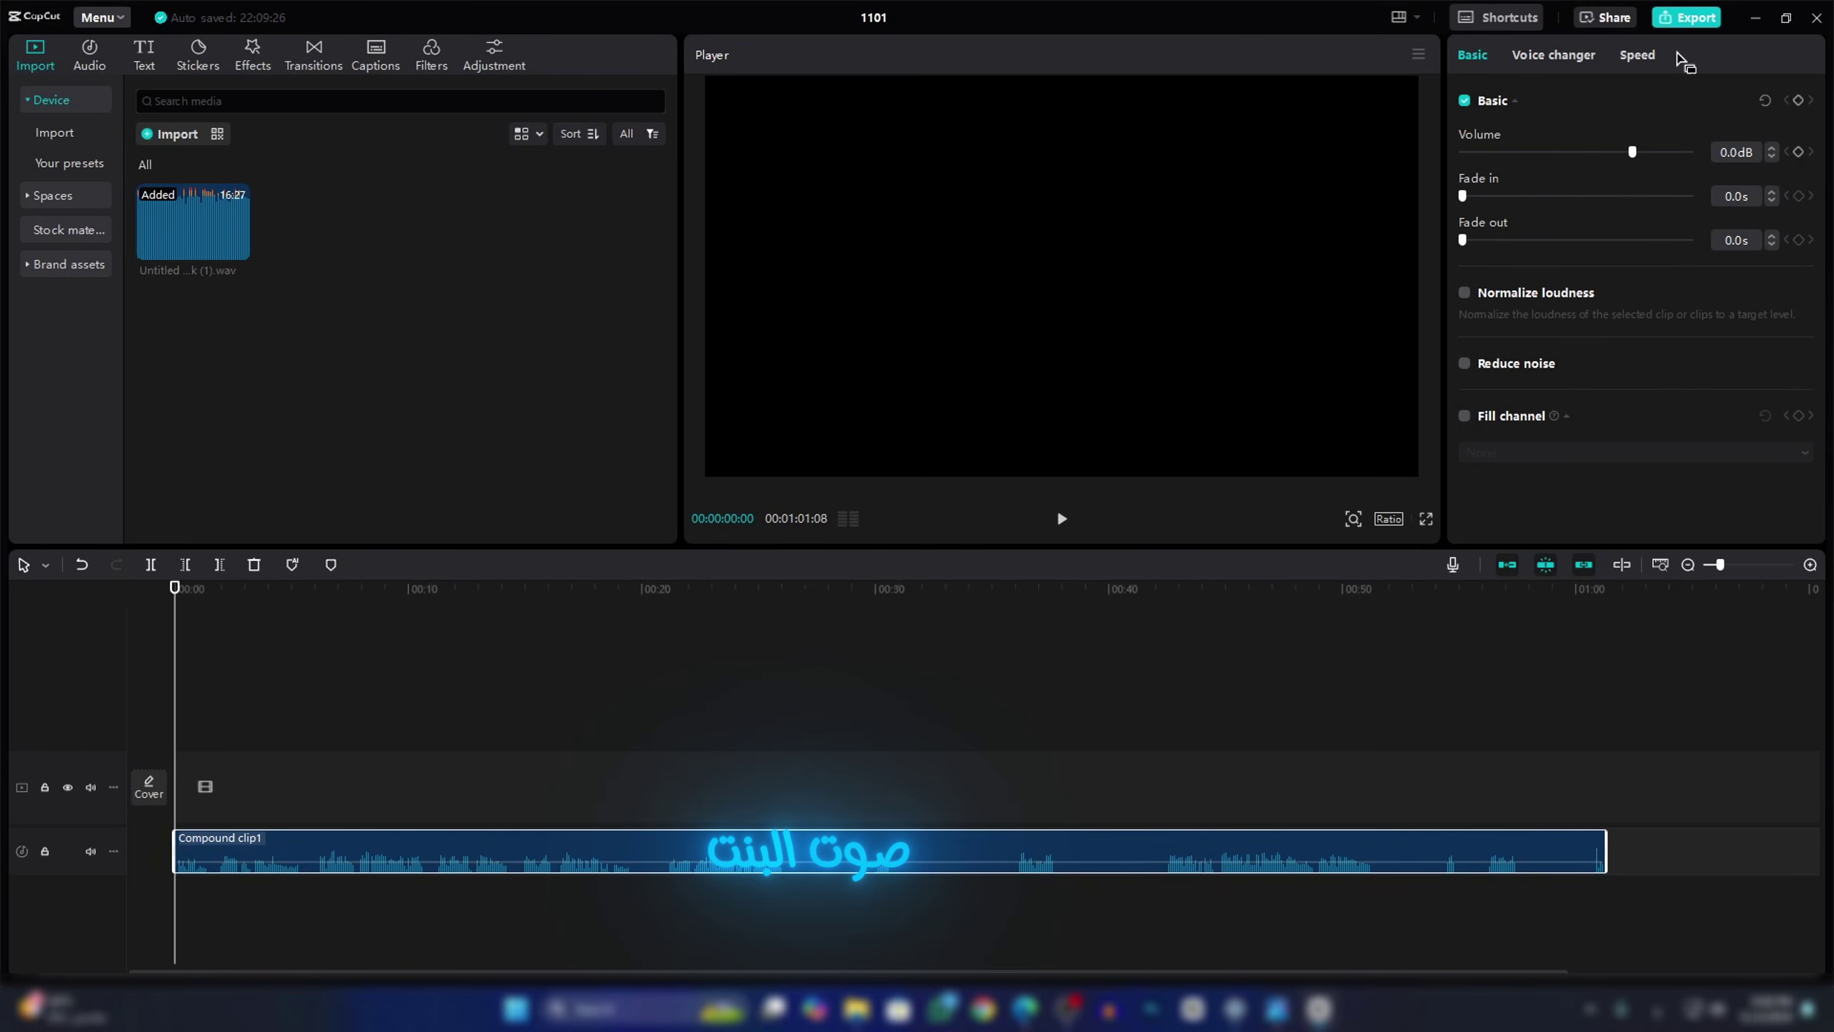
# Export the compound clip to the Podcast folder as audio only in MP3 format, named F, without video
pyautogui.click(1686, 17)
pyautogui.click(962, 334)
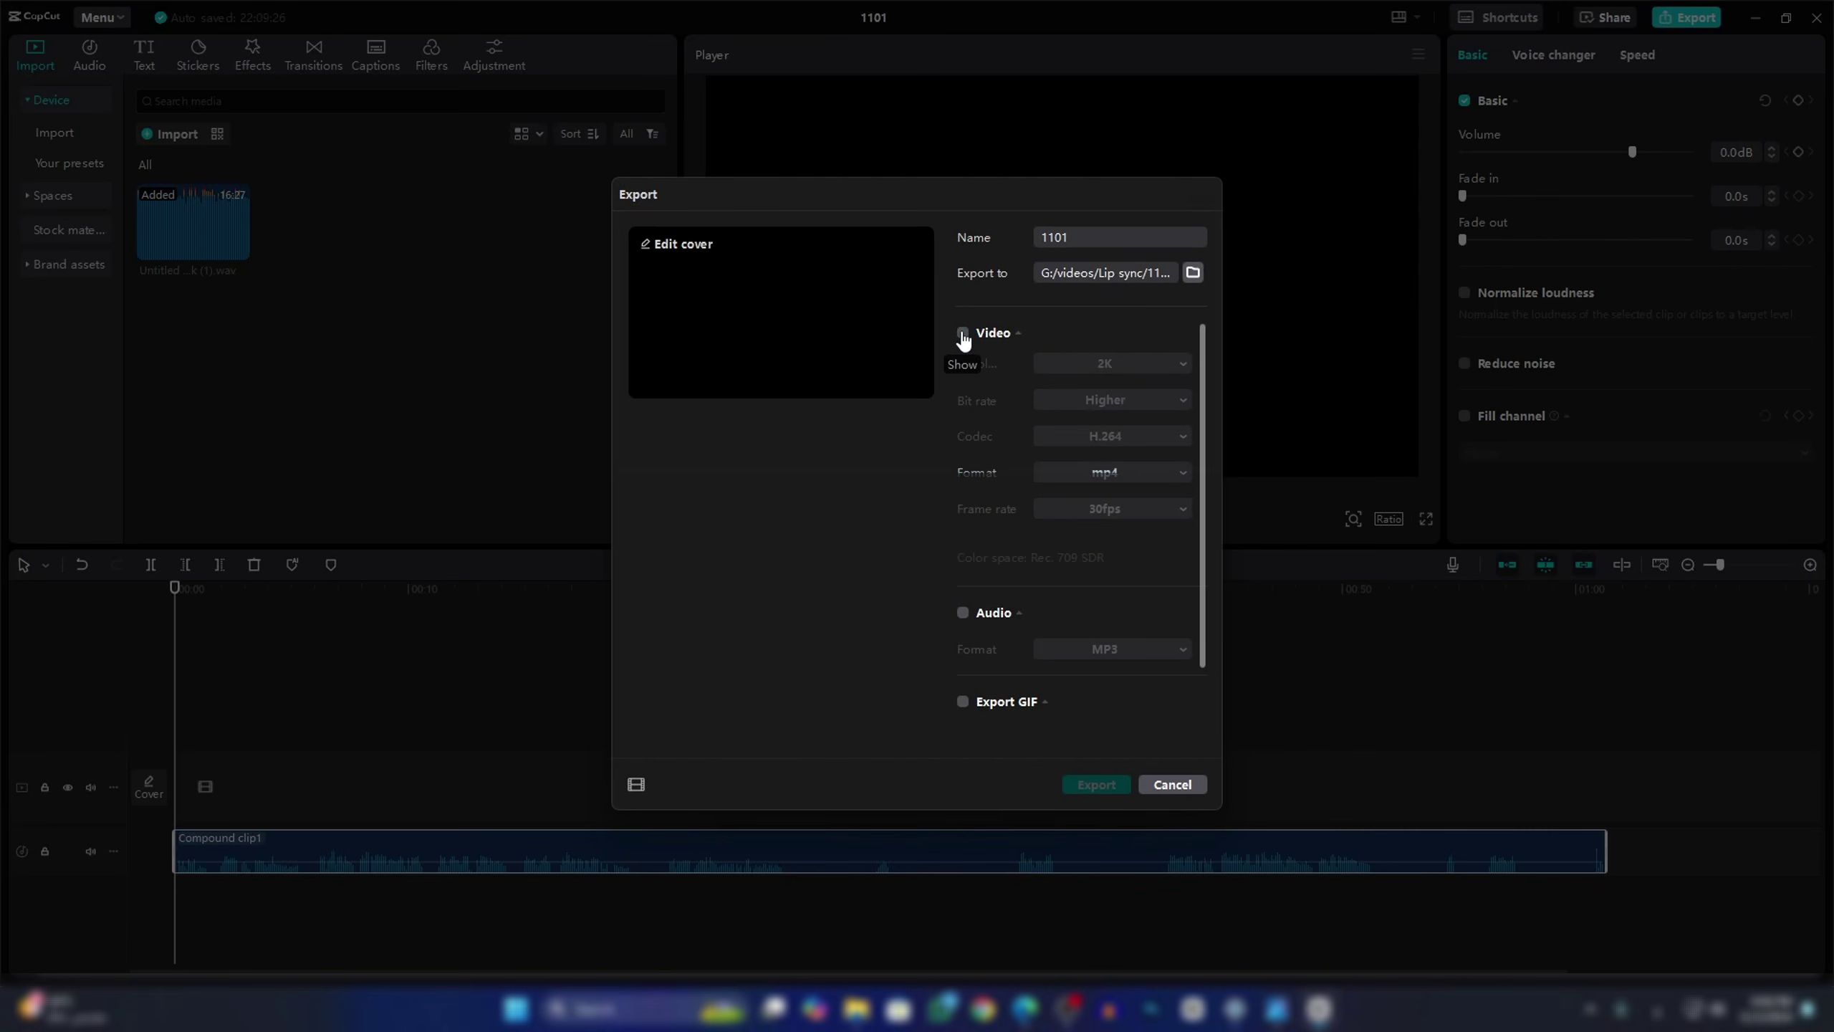
pyautogui.click(962, 612)
pyautogui.doubleClick(1085, 238)
pyautogui.write('F')
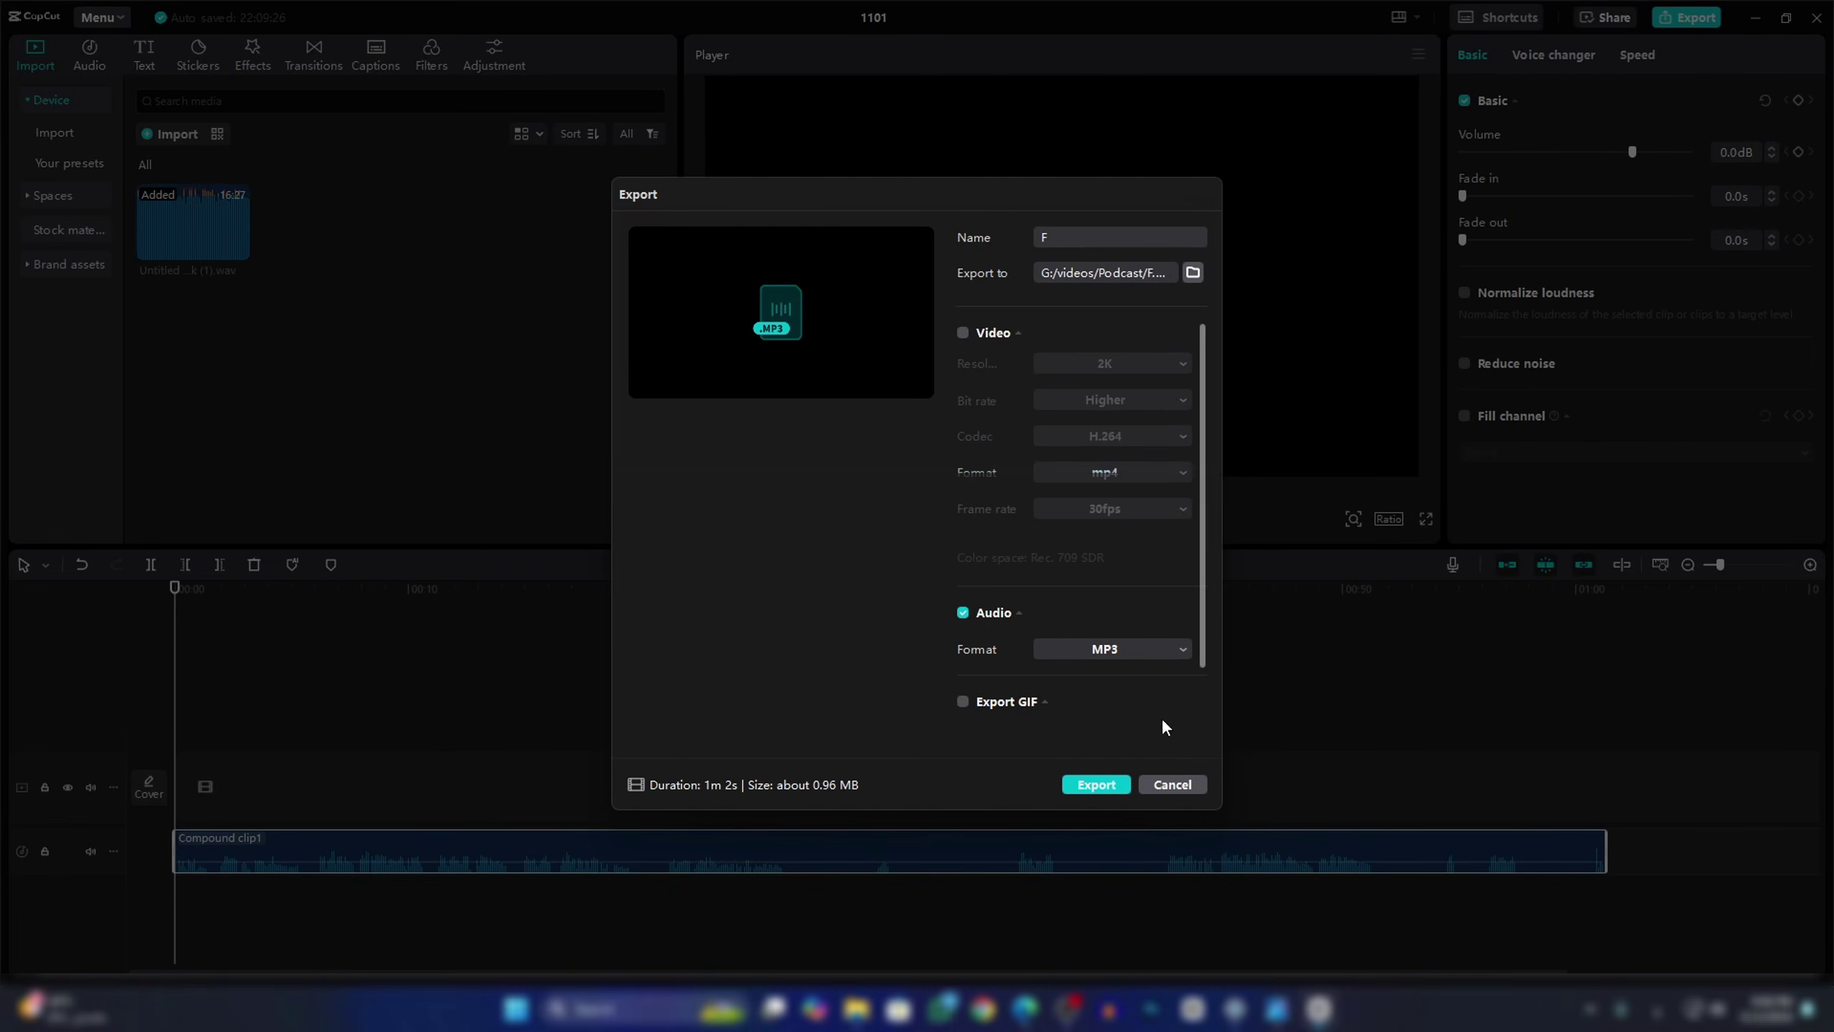
pyautogui.click(1097, 783)
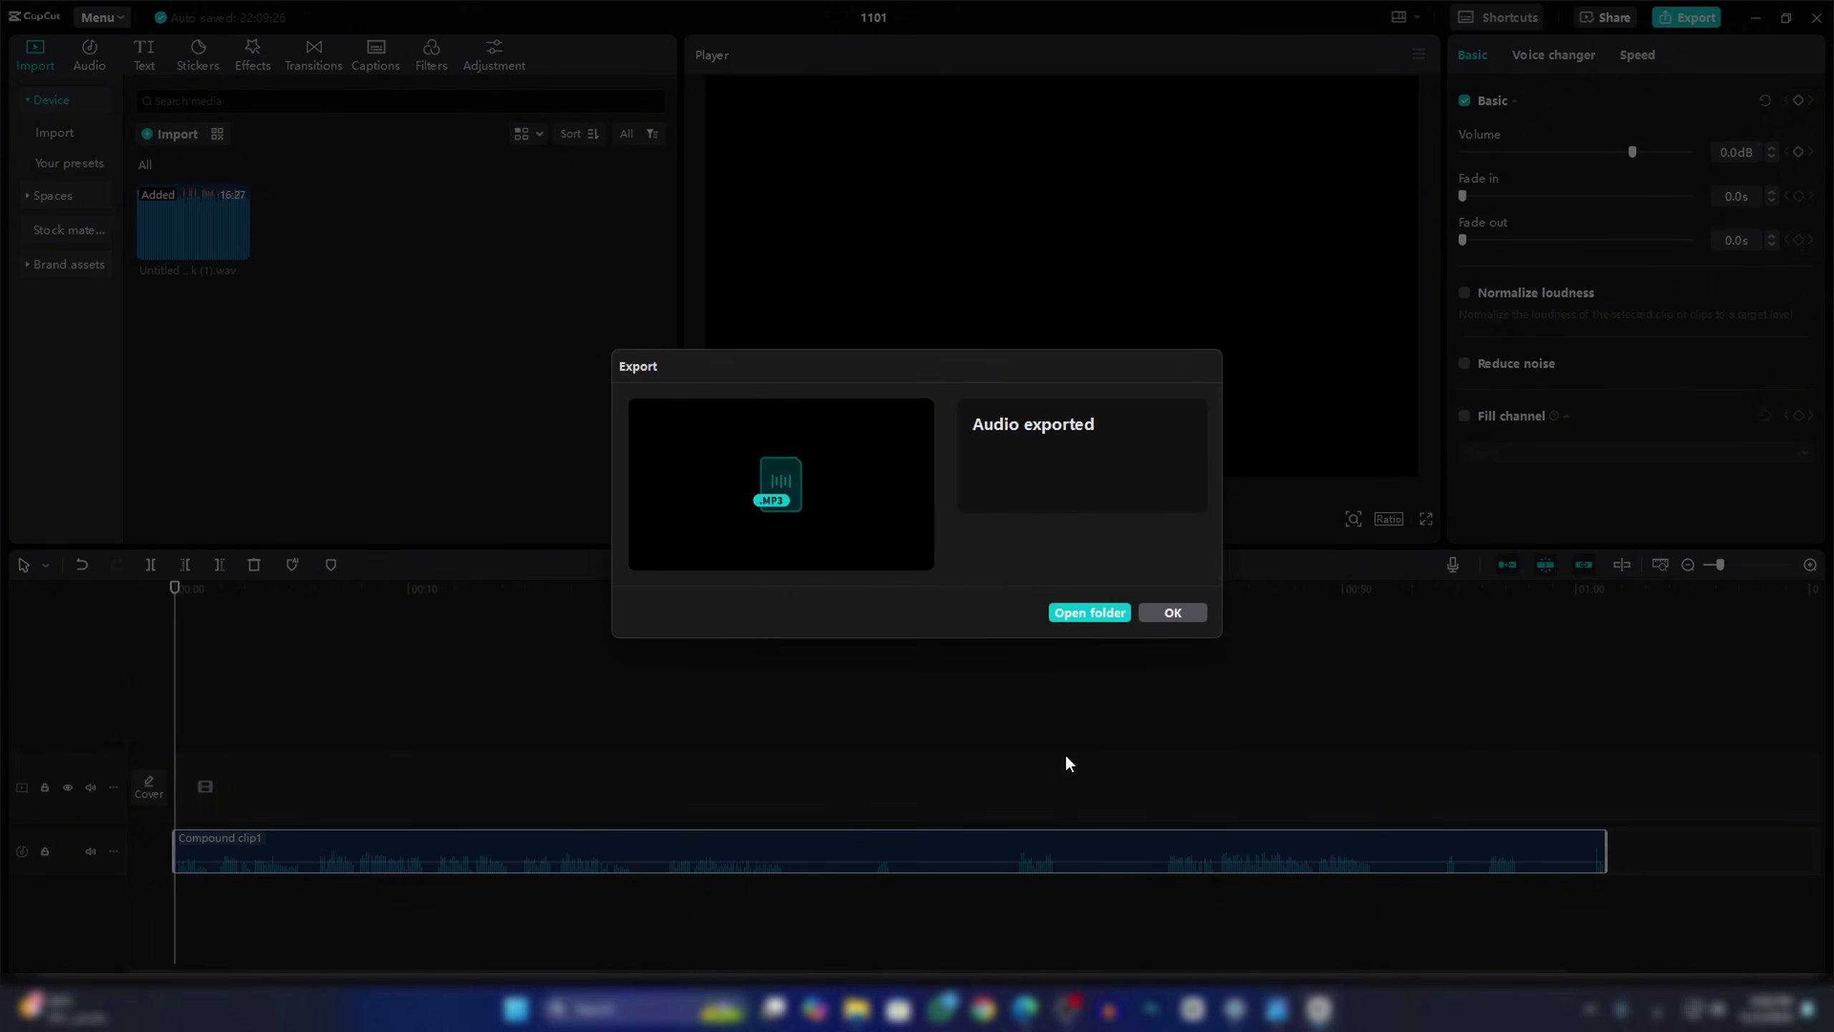
pyautogui.press('Escape')
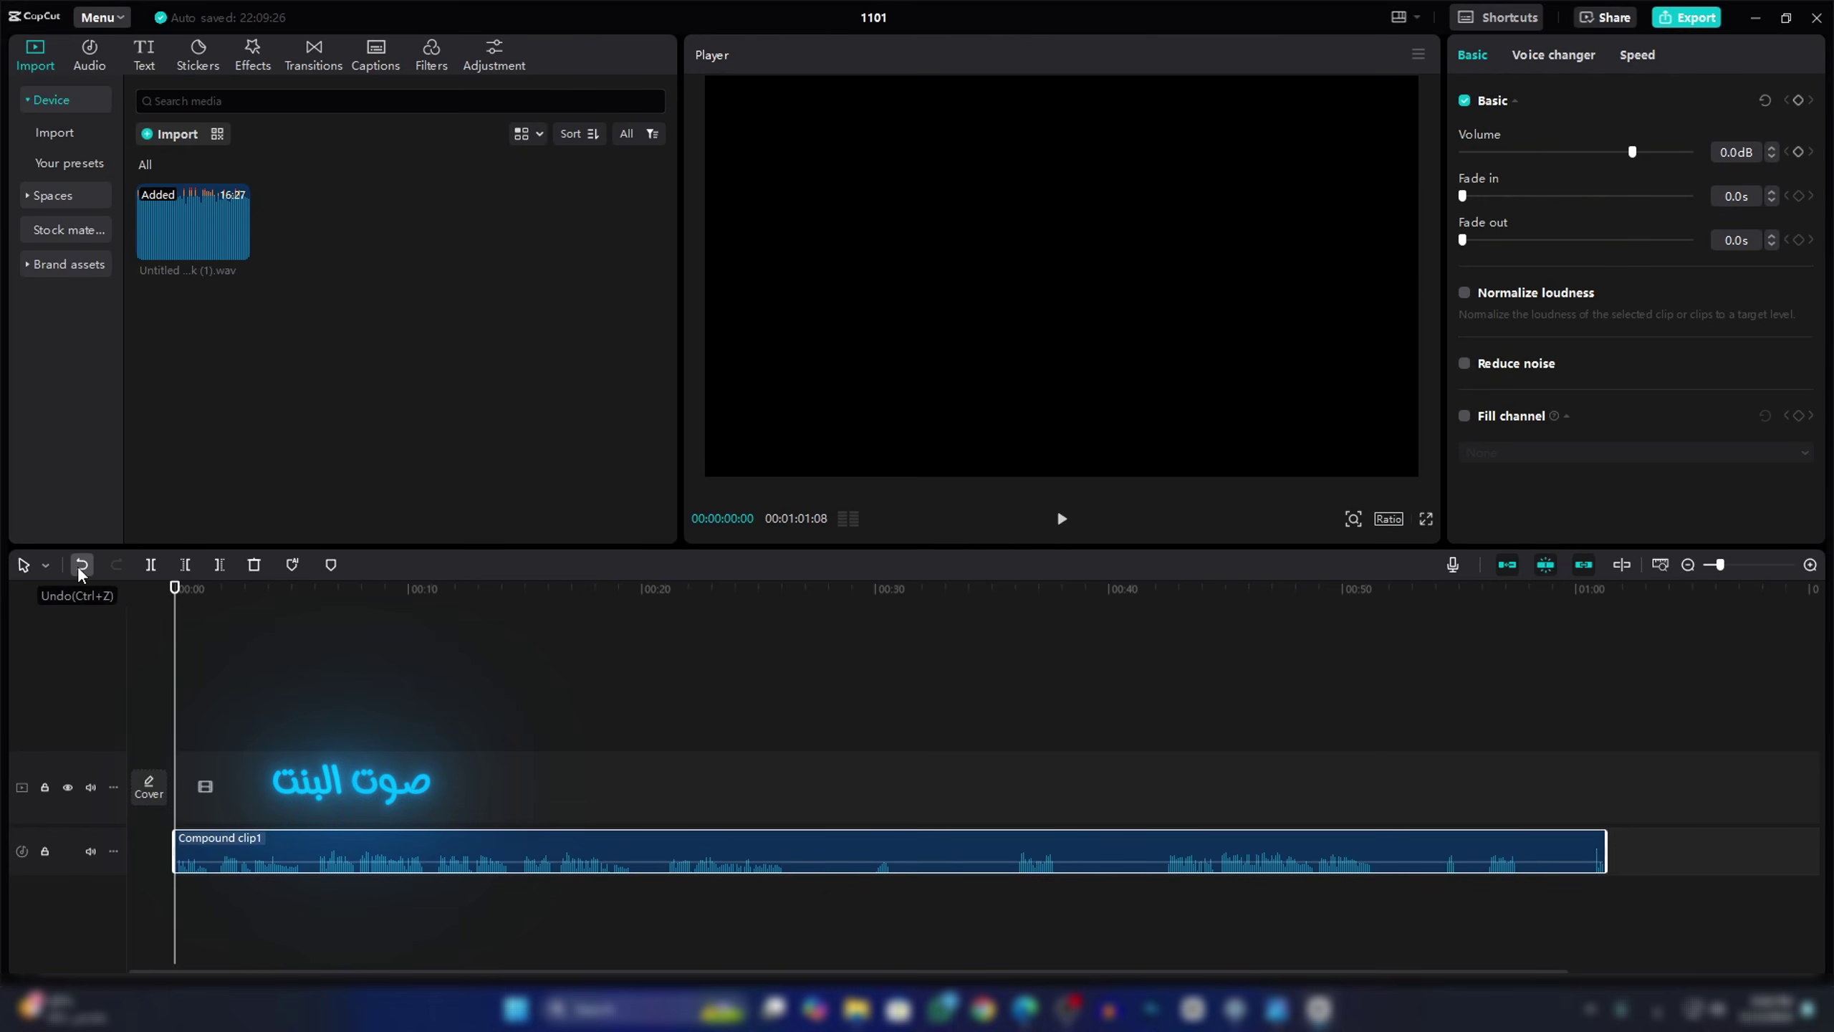
# Undo the compound clip and the deletion of the male segments, and delete the female speaker's segments on the upper track instead
pyautogui.hotkey('ctrl', 'z')
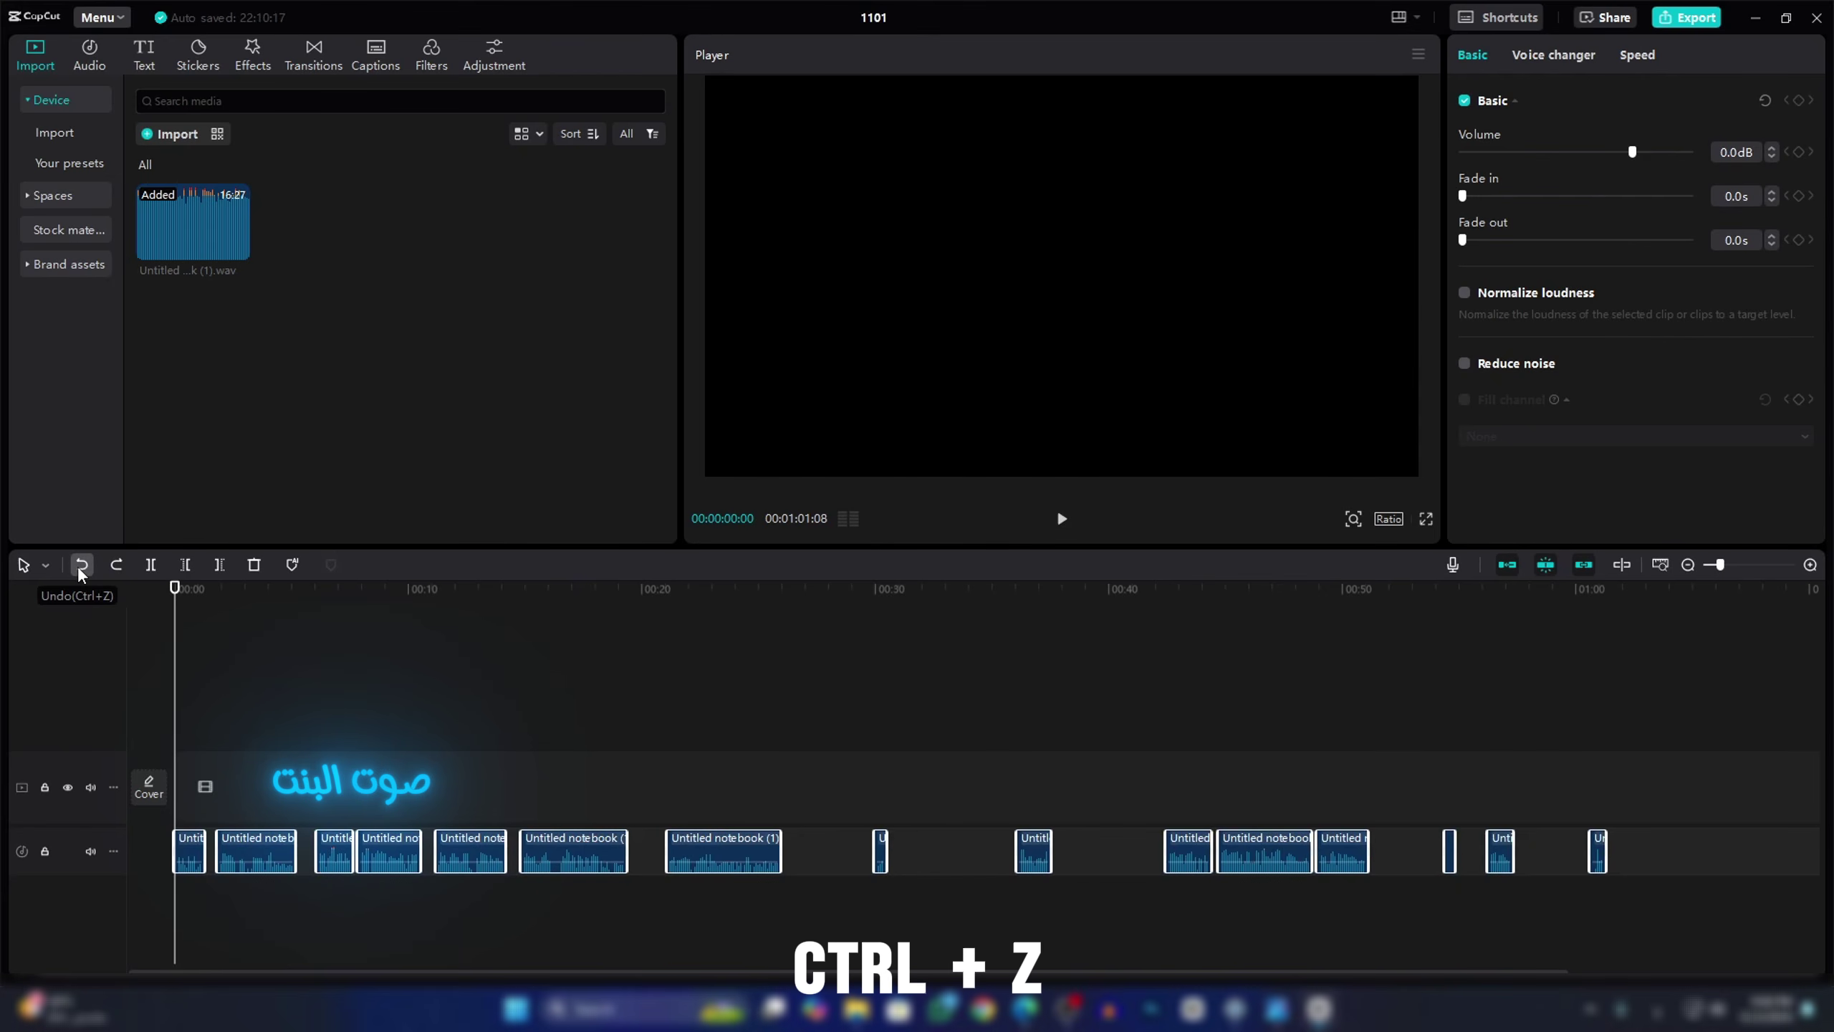
pyautogui.click(81, 564)
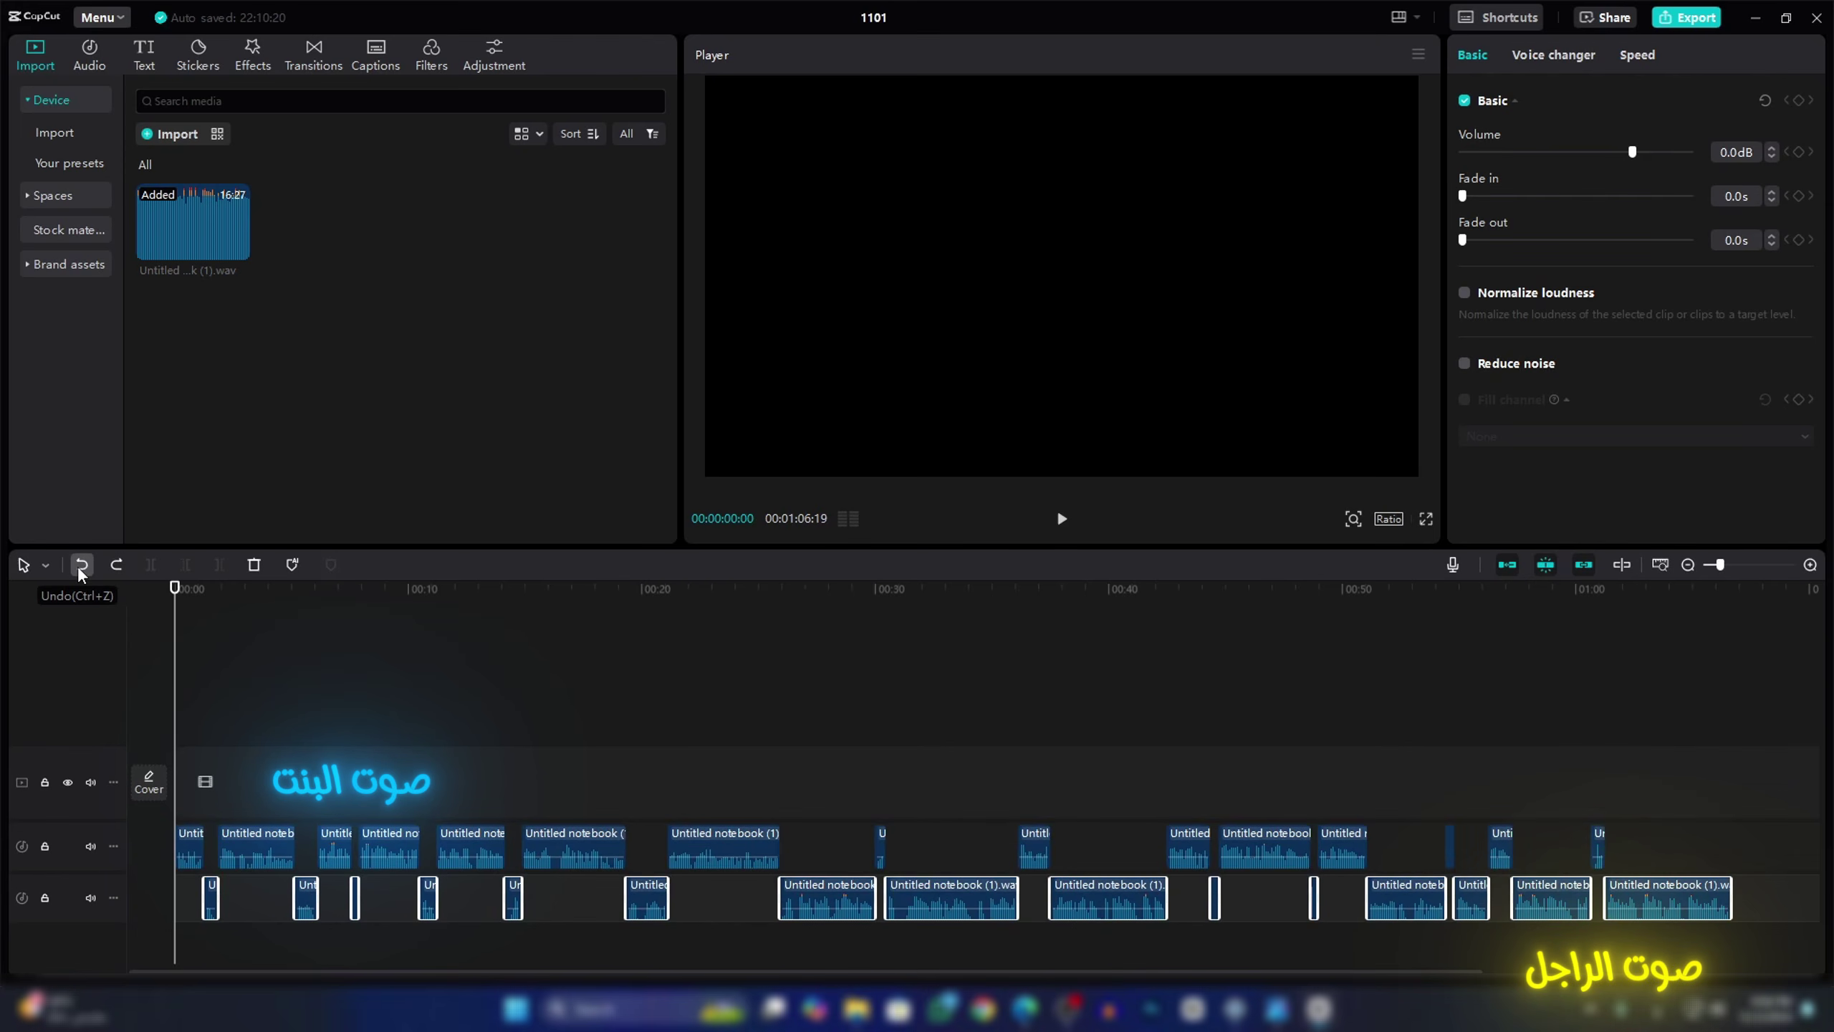
pyautogui.moveTo(1600, 812); pyautogui.dragTo(191, 839)
pyautogui.press('Delete')
# Combine all of the male speaker's segments into one compound clip
pyautogui.moveTo(1719, 938); pyautogui.dragTo(118, 815)
pyautogui.rightClick(646, 851)
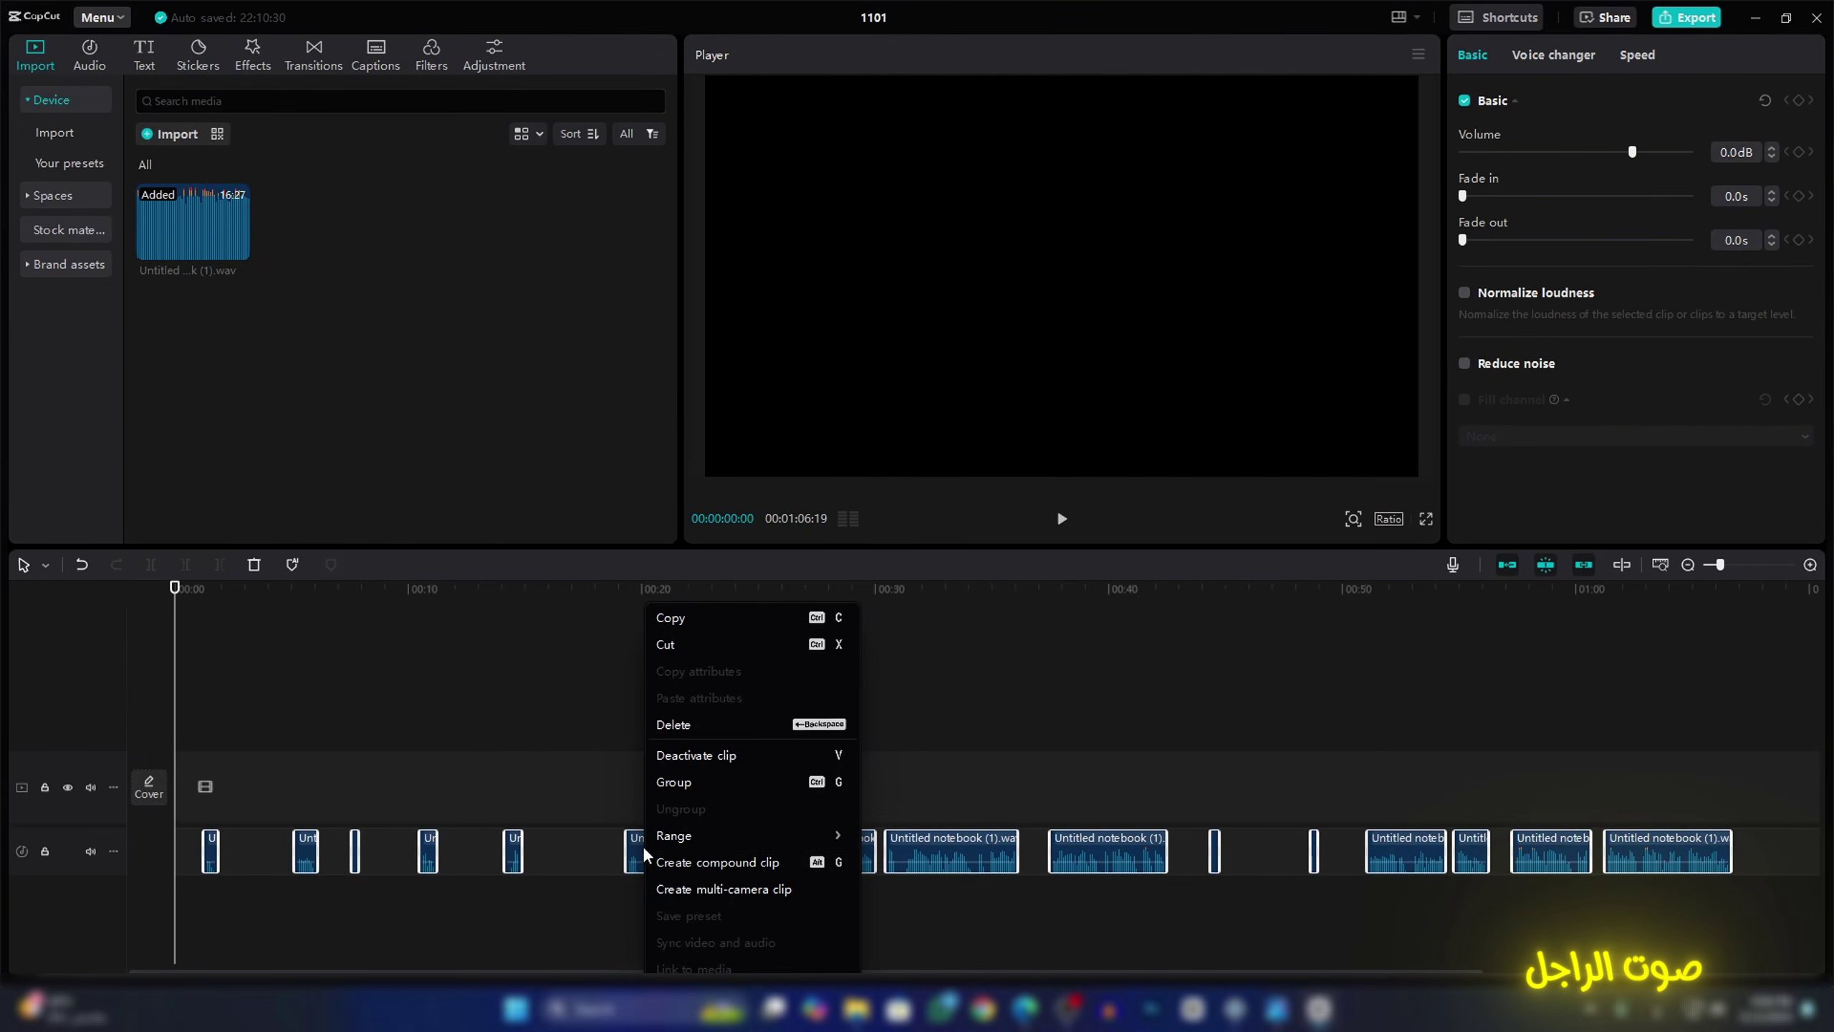
pyautogui.click(717, 862)
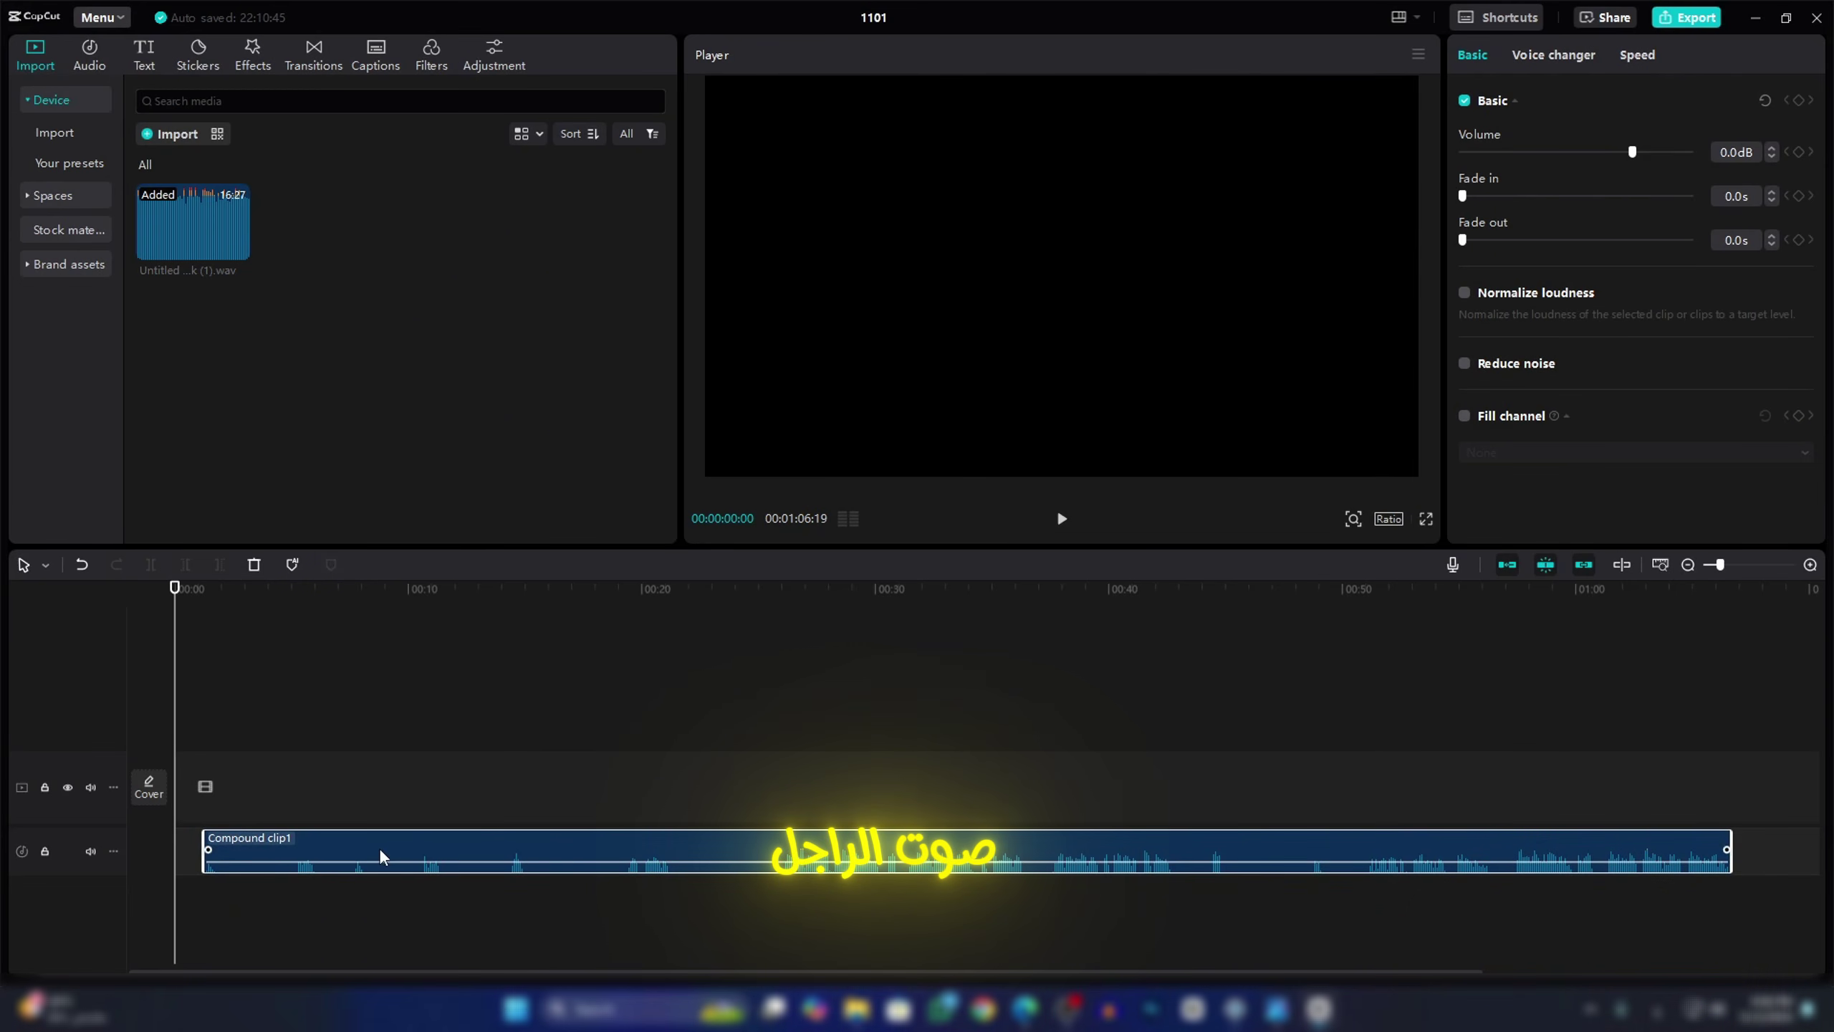
# Export the male speaker's compound clip as an audio-only MP3 named M in the Podcast folder
pyautogui.click(1686, 21)
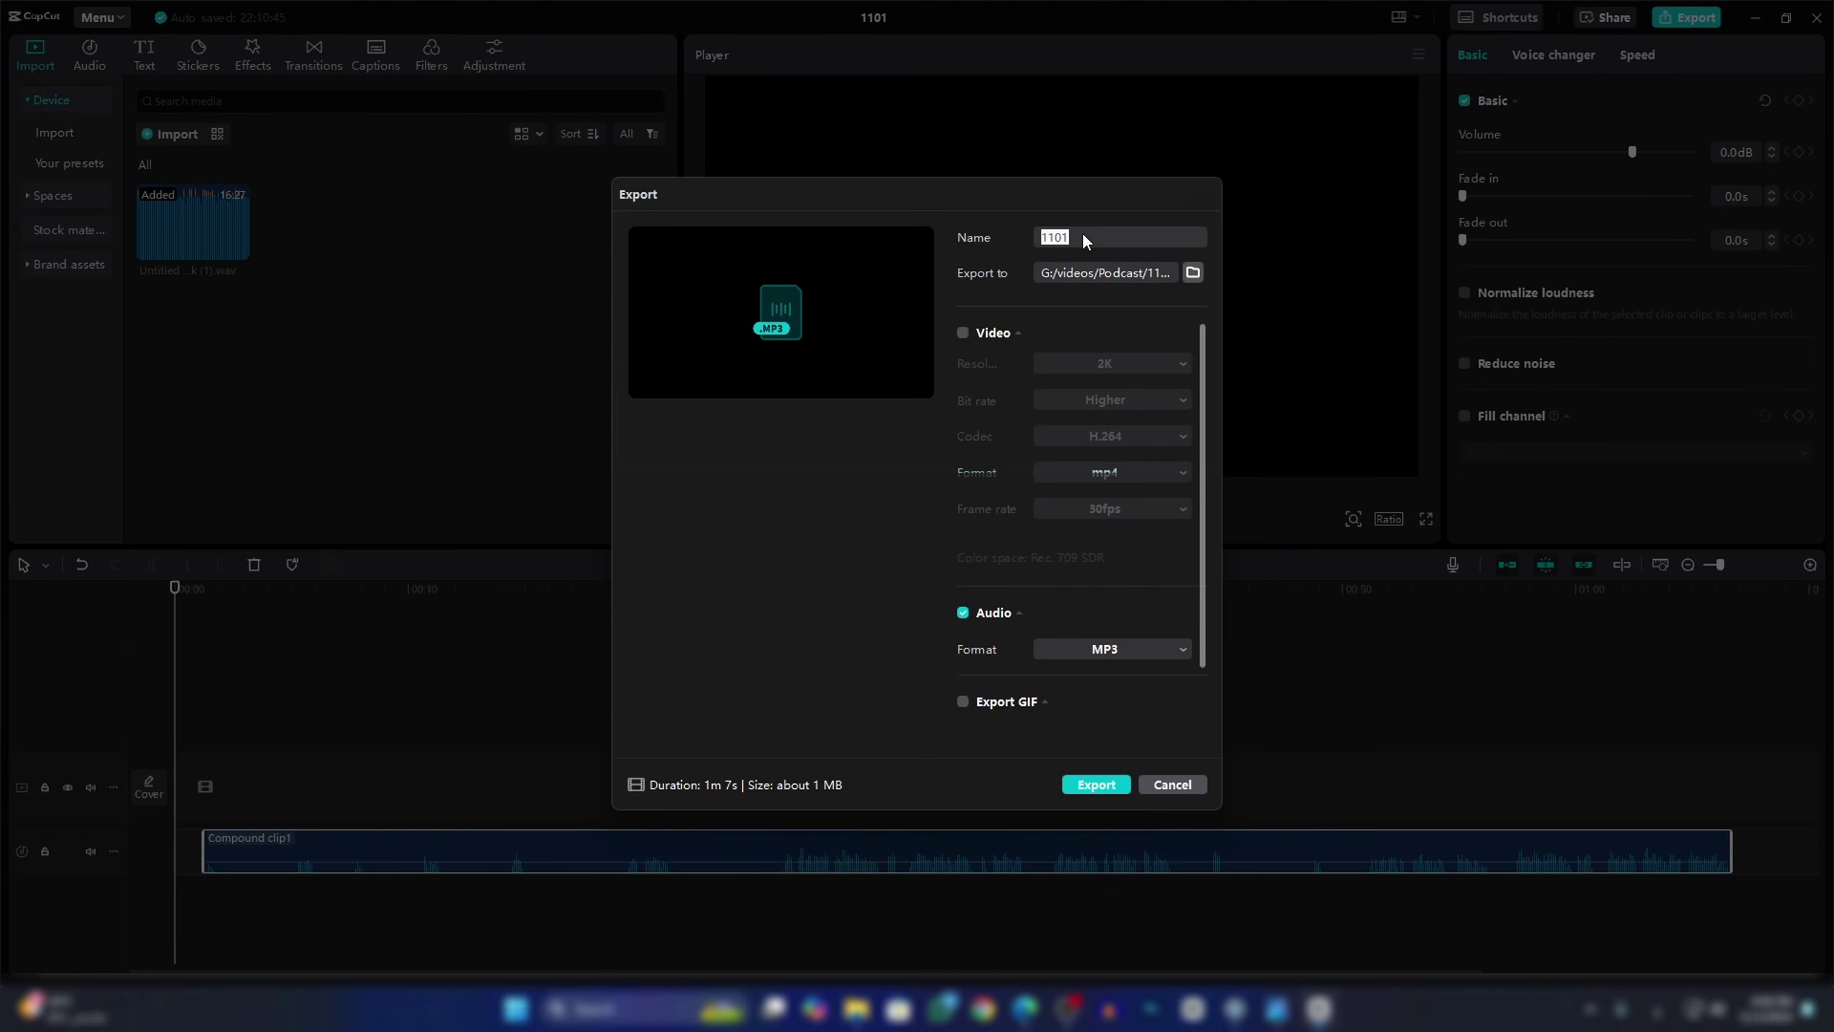
pyautogui.press('BackSpace')
pyautogui.write('M')
pyautogui.click(1085, 785)
pyautogui.moveTo(1374, 668); pyautogui.dragTo(1238, 578)
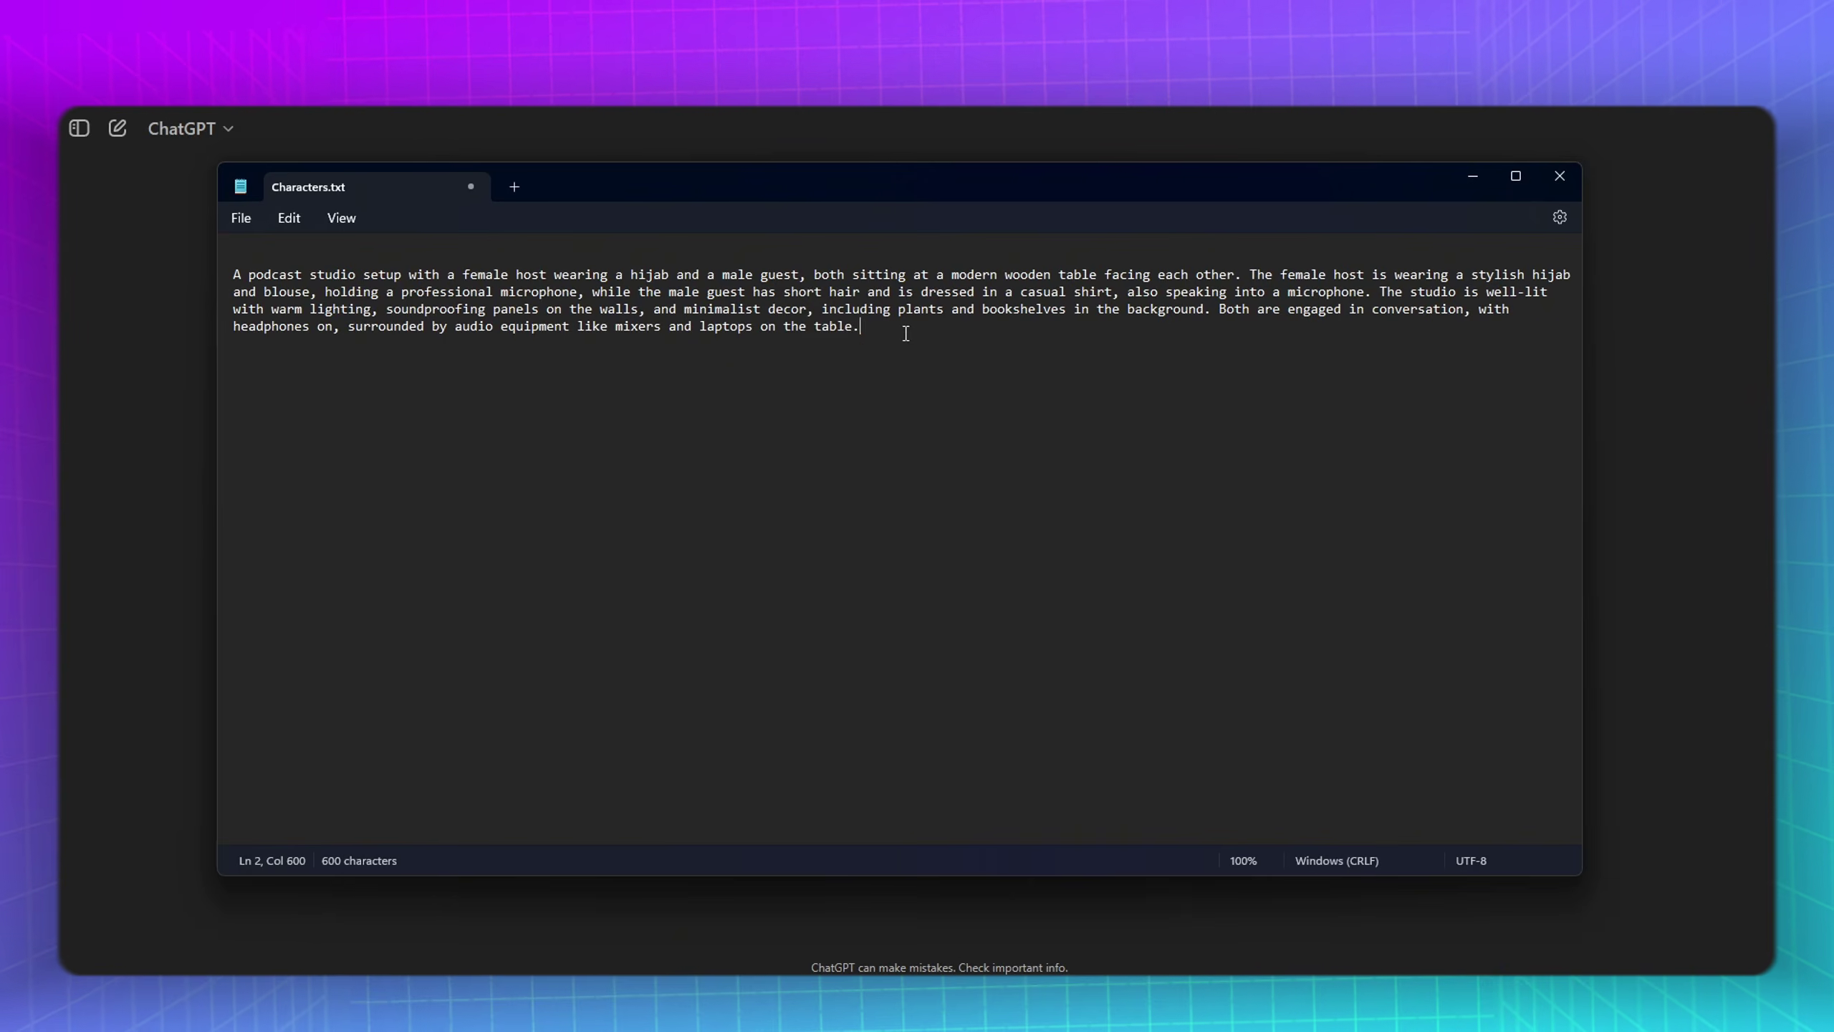
# Copy the podcast studio setup prompt from Characters.txt and paste it into a new ChatGPT message
pyautogui.moveTo(905, 333); pyautogui.dragTo(225, 277)
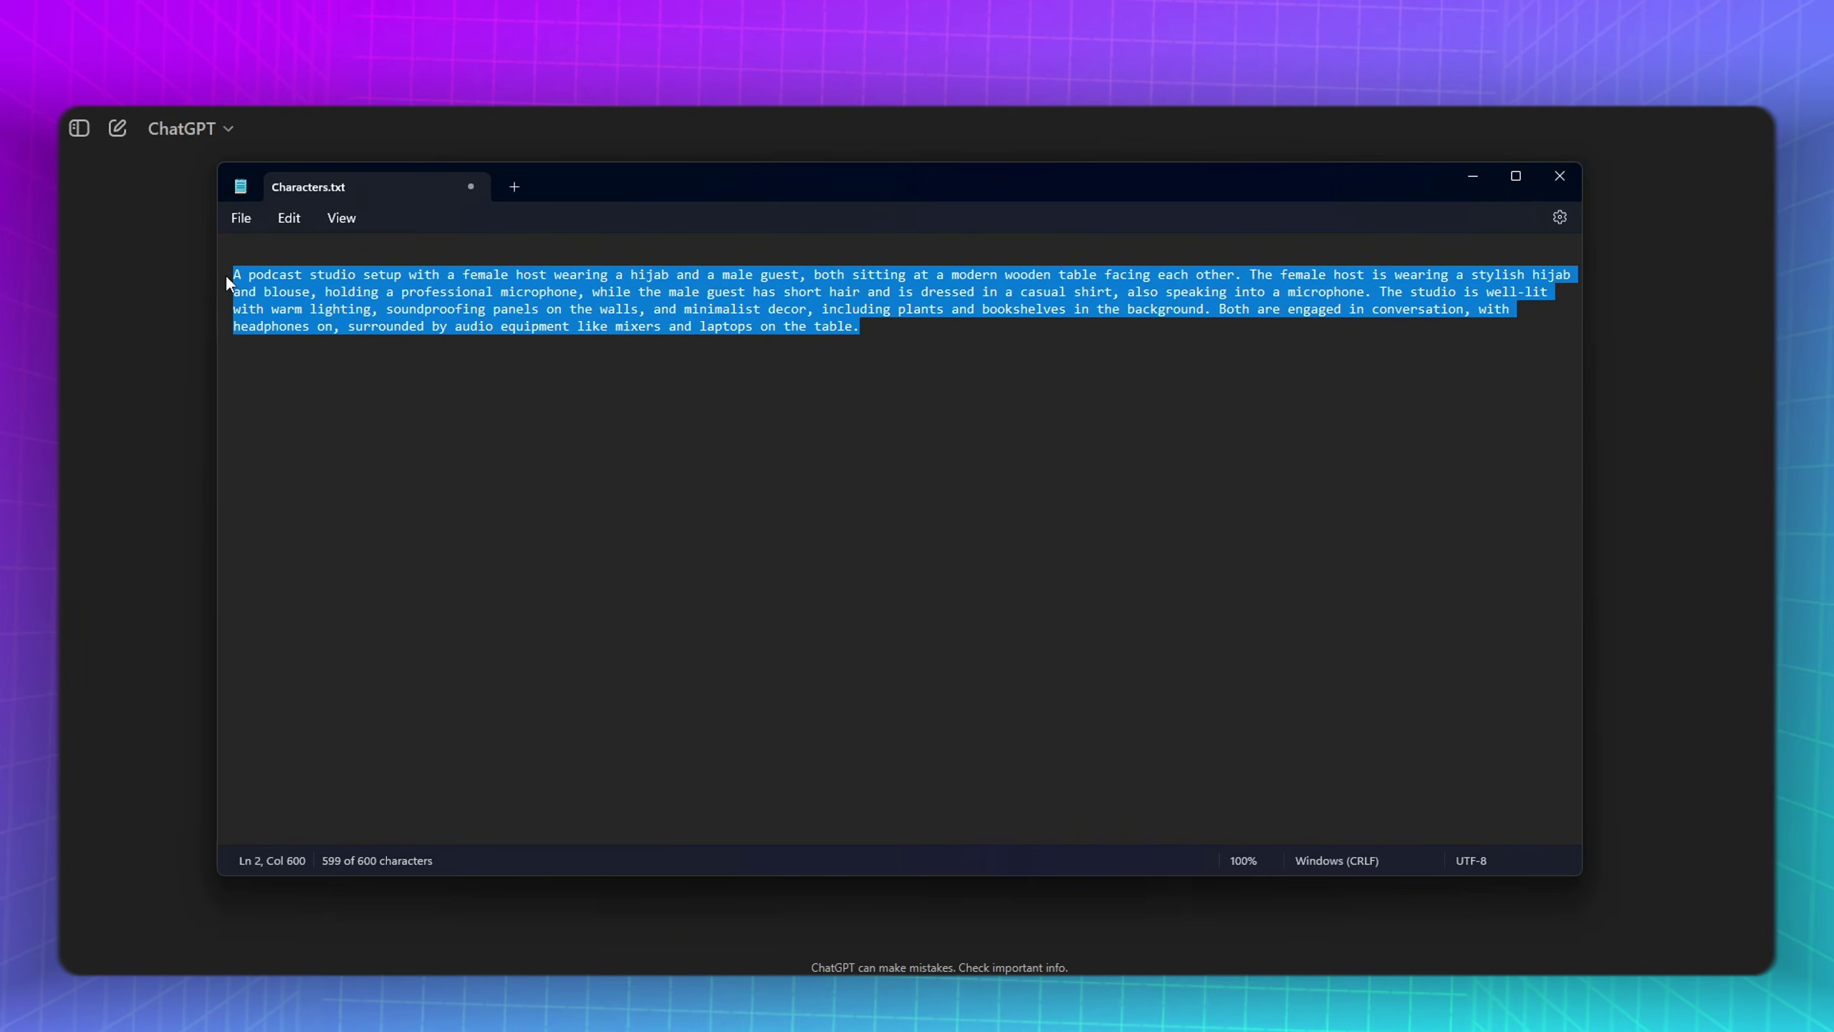
pyautogui.rightClick(431, 274)
pyautogui.click(482, 371)
pyautogui.rightClick(696, 537)
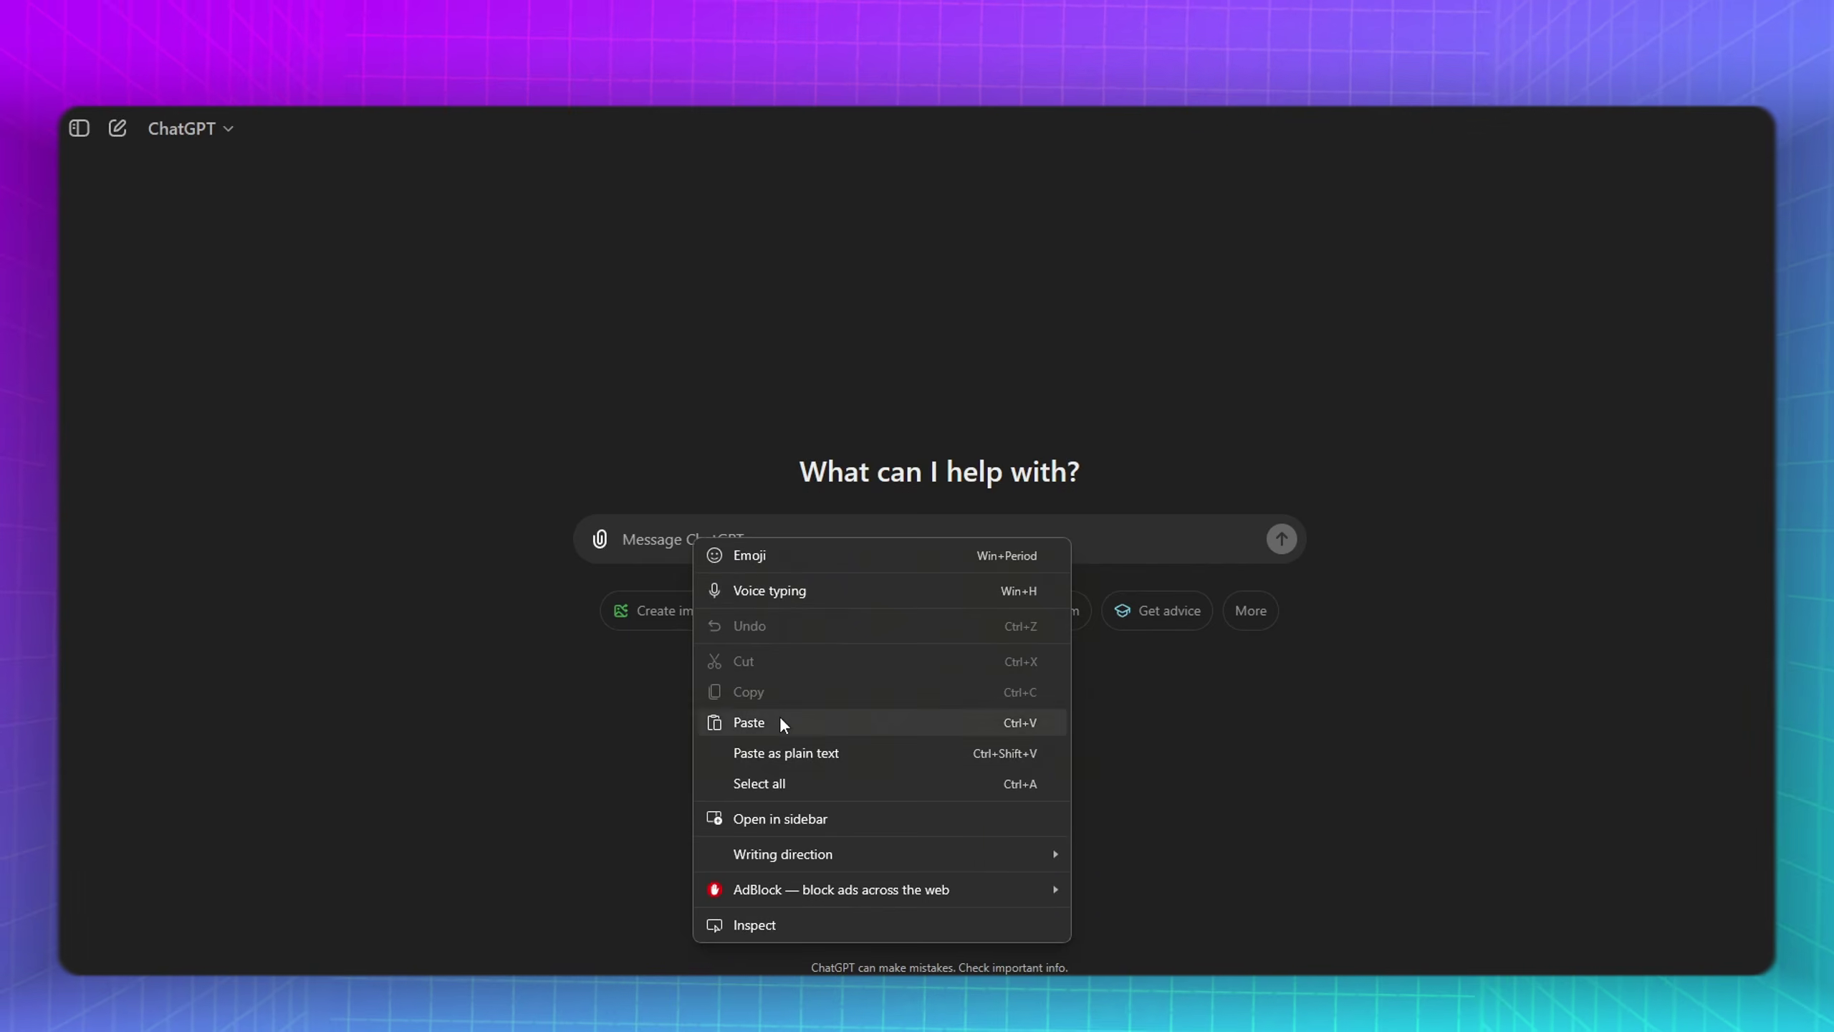
pyautogui.click(782, 718)
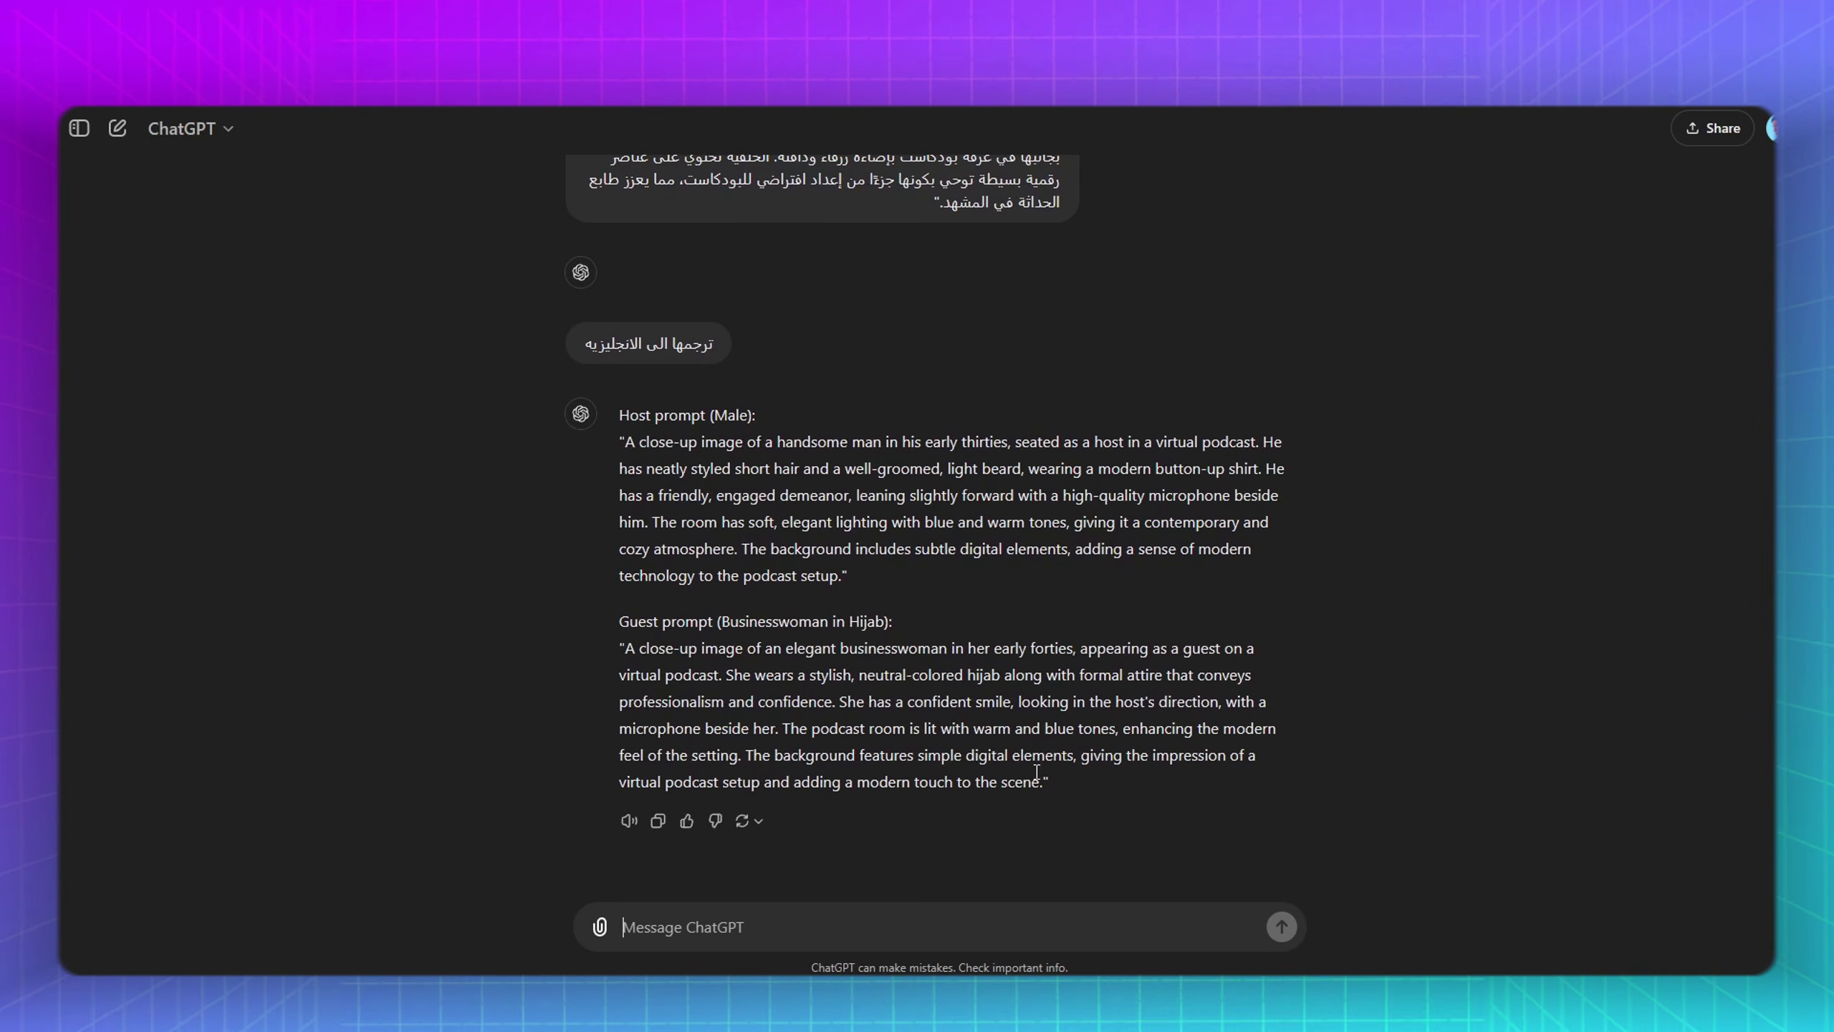
# Review the host and guest image prompts in ChatGPT, and browse image generator sites including Leonardo.Ai and Microsoft Designer
pyautogui.moveTo(1044, 784); pyautogui.dragTo(633, 499)
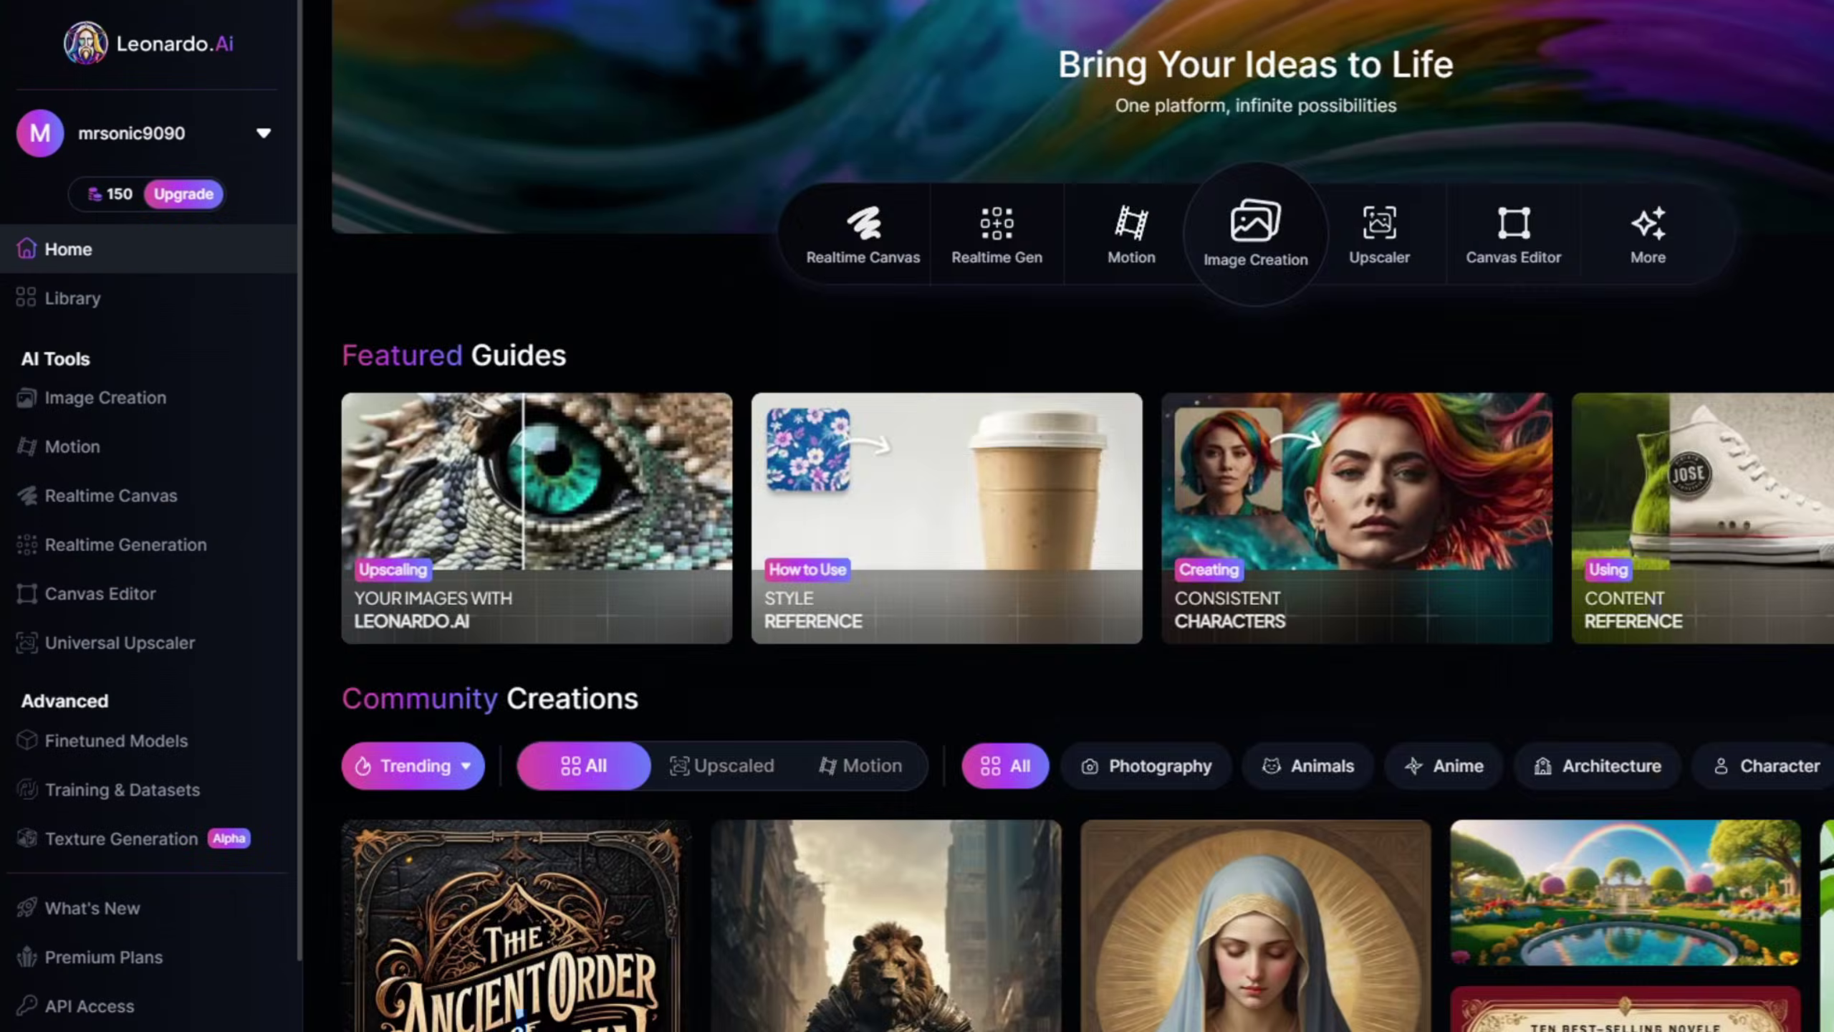
pyautogui.scroll(-5, 1084, 578)
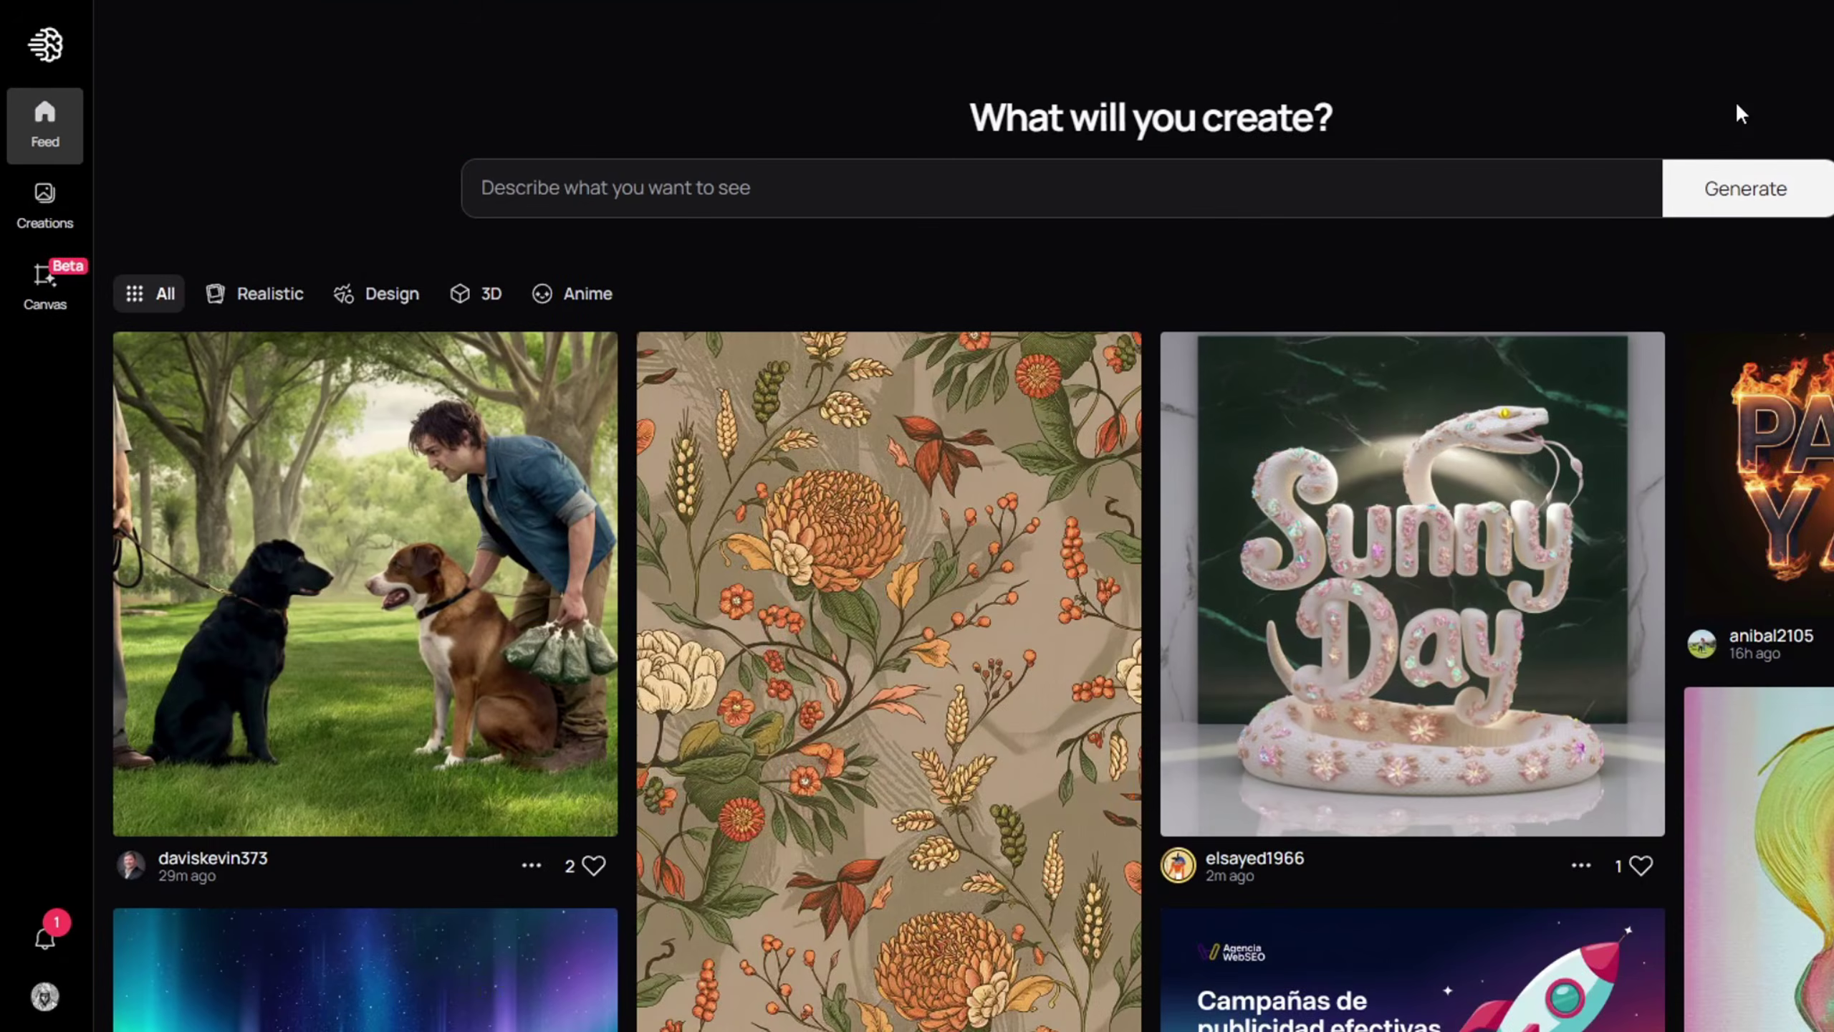
pyautogui.scroll(-5, 1740, 112)
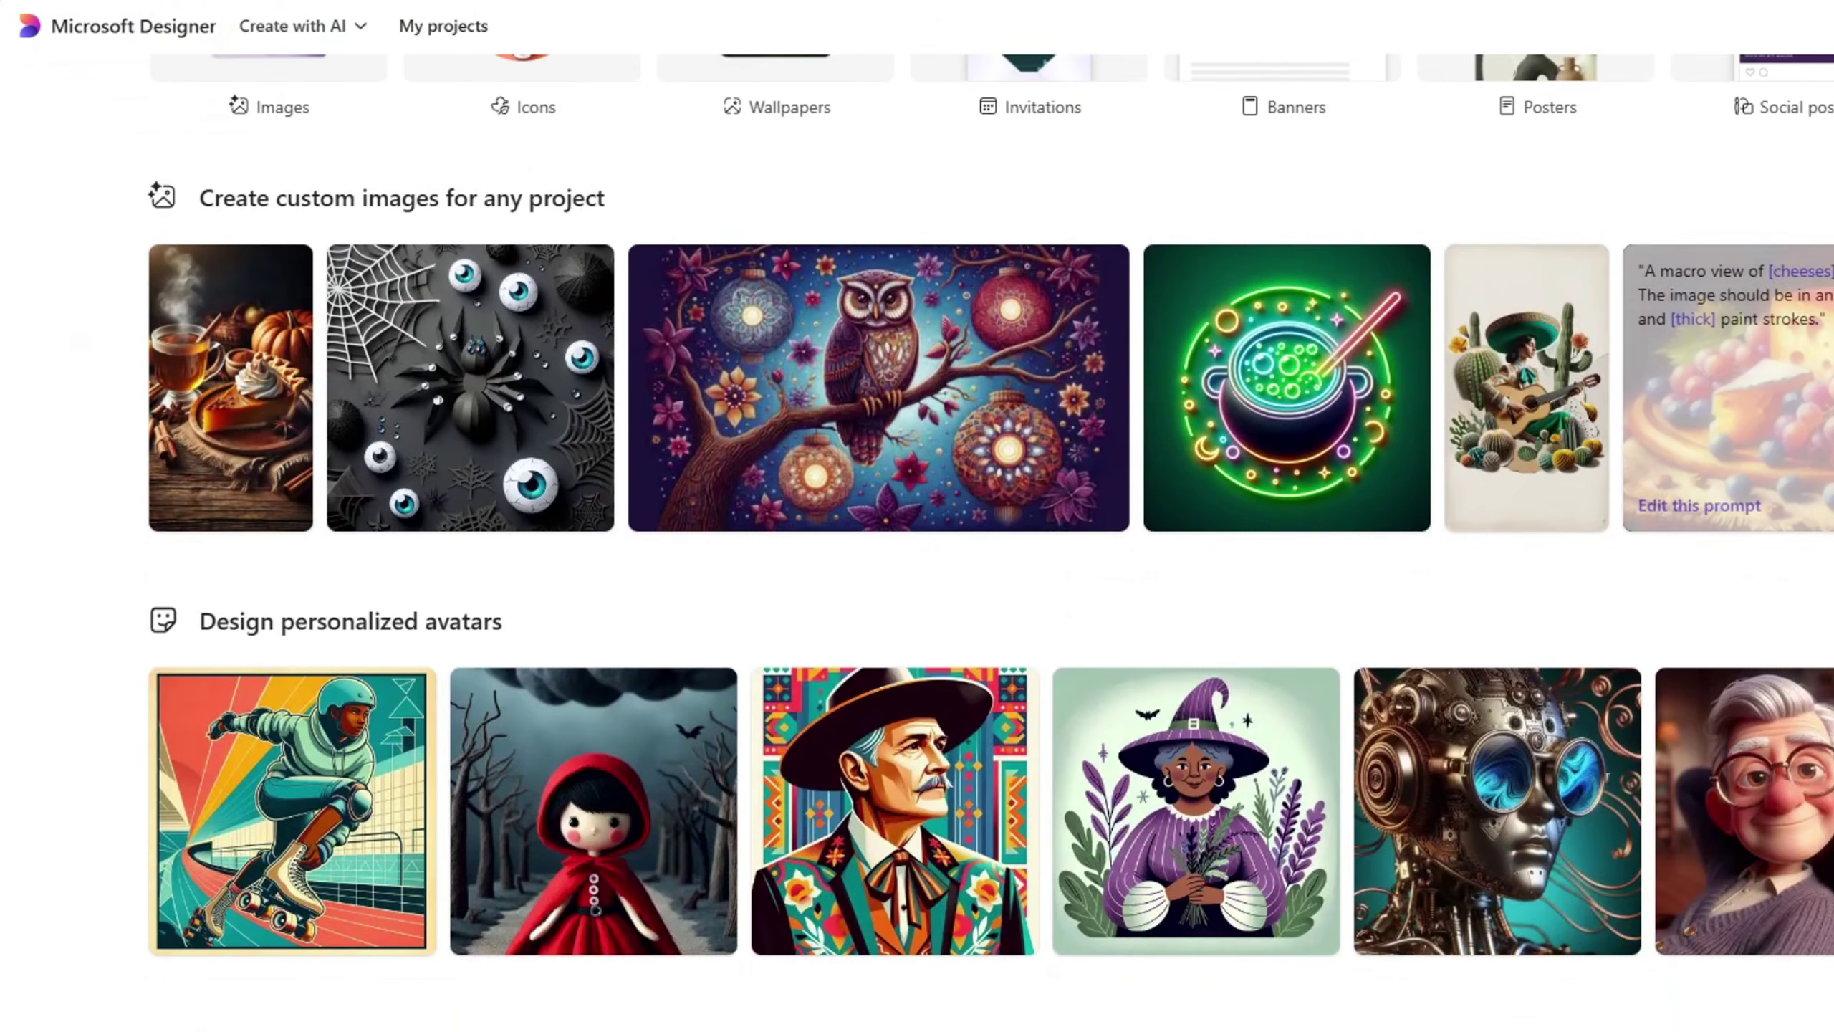
pyautogui.scroll(-4, 989, 505)
pyautogui.scroll(-10, 990, 505)
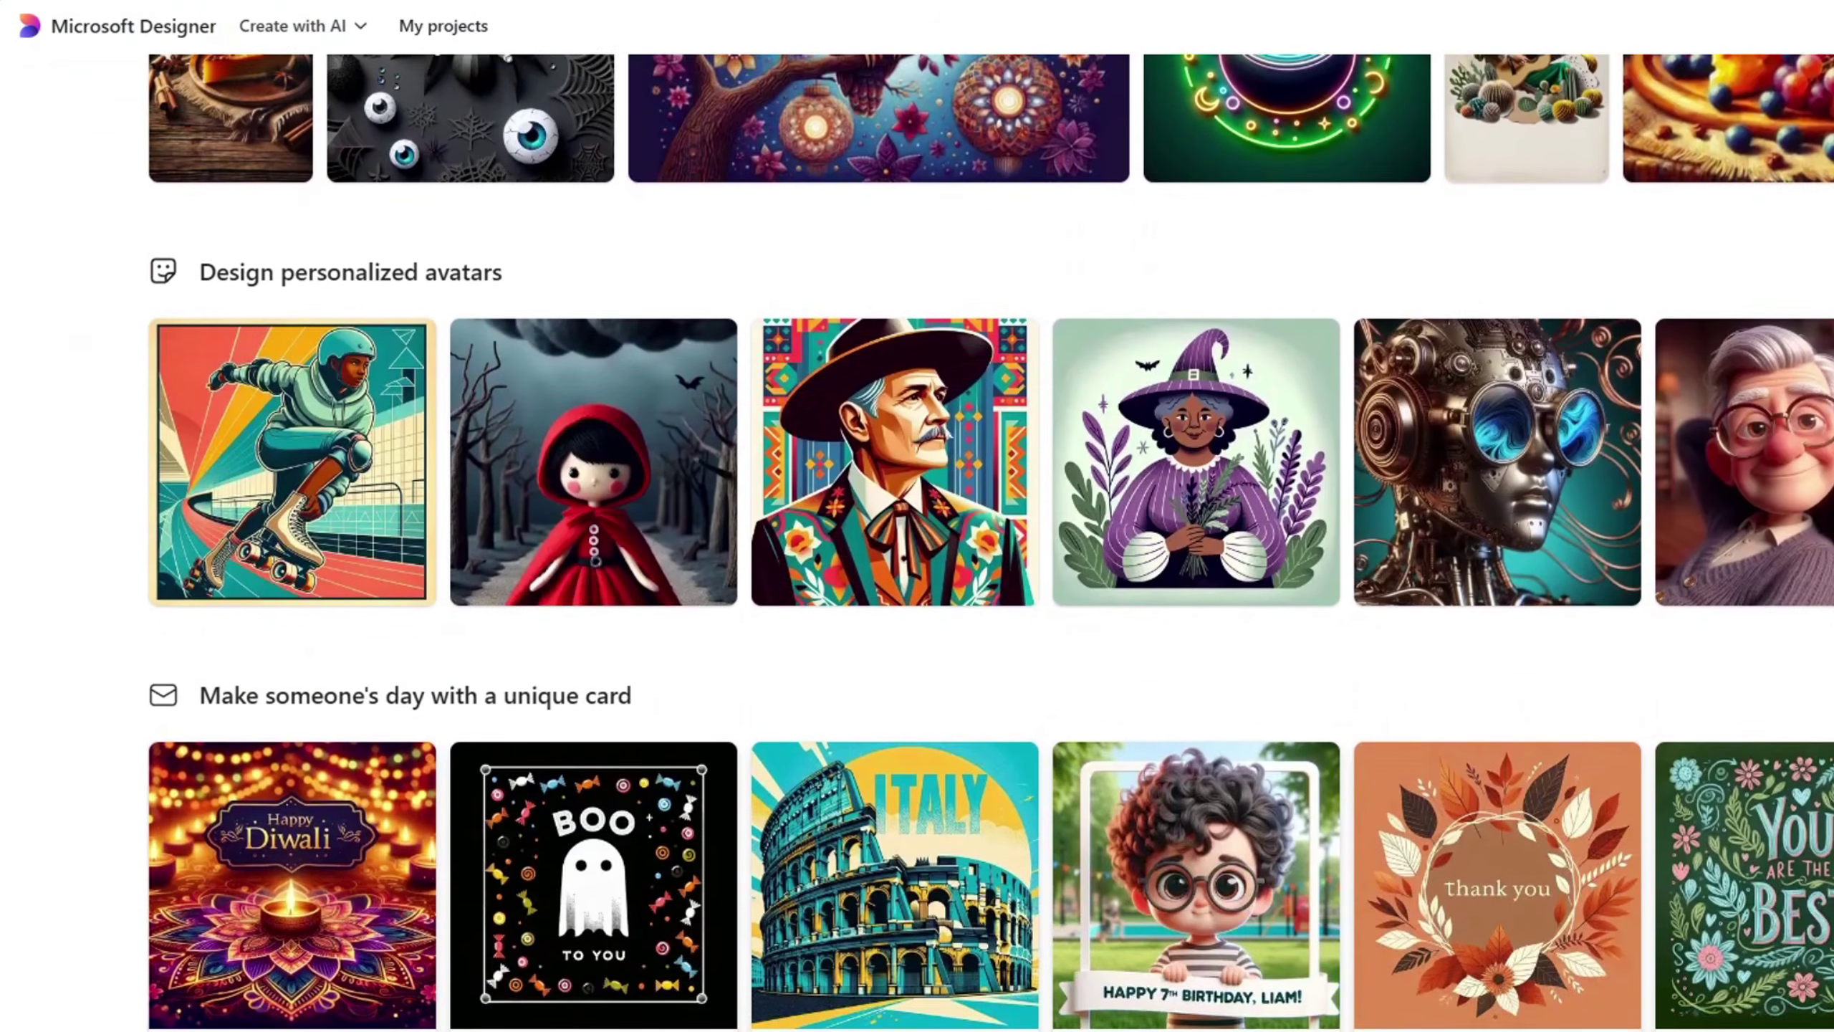
pyautogui.scroll(-2, 989, 506)
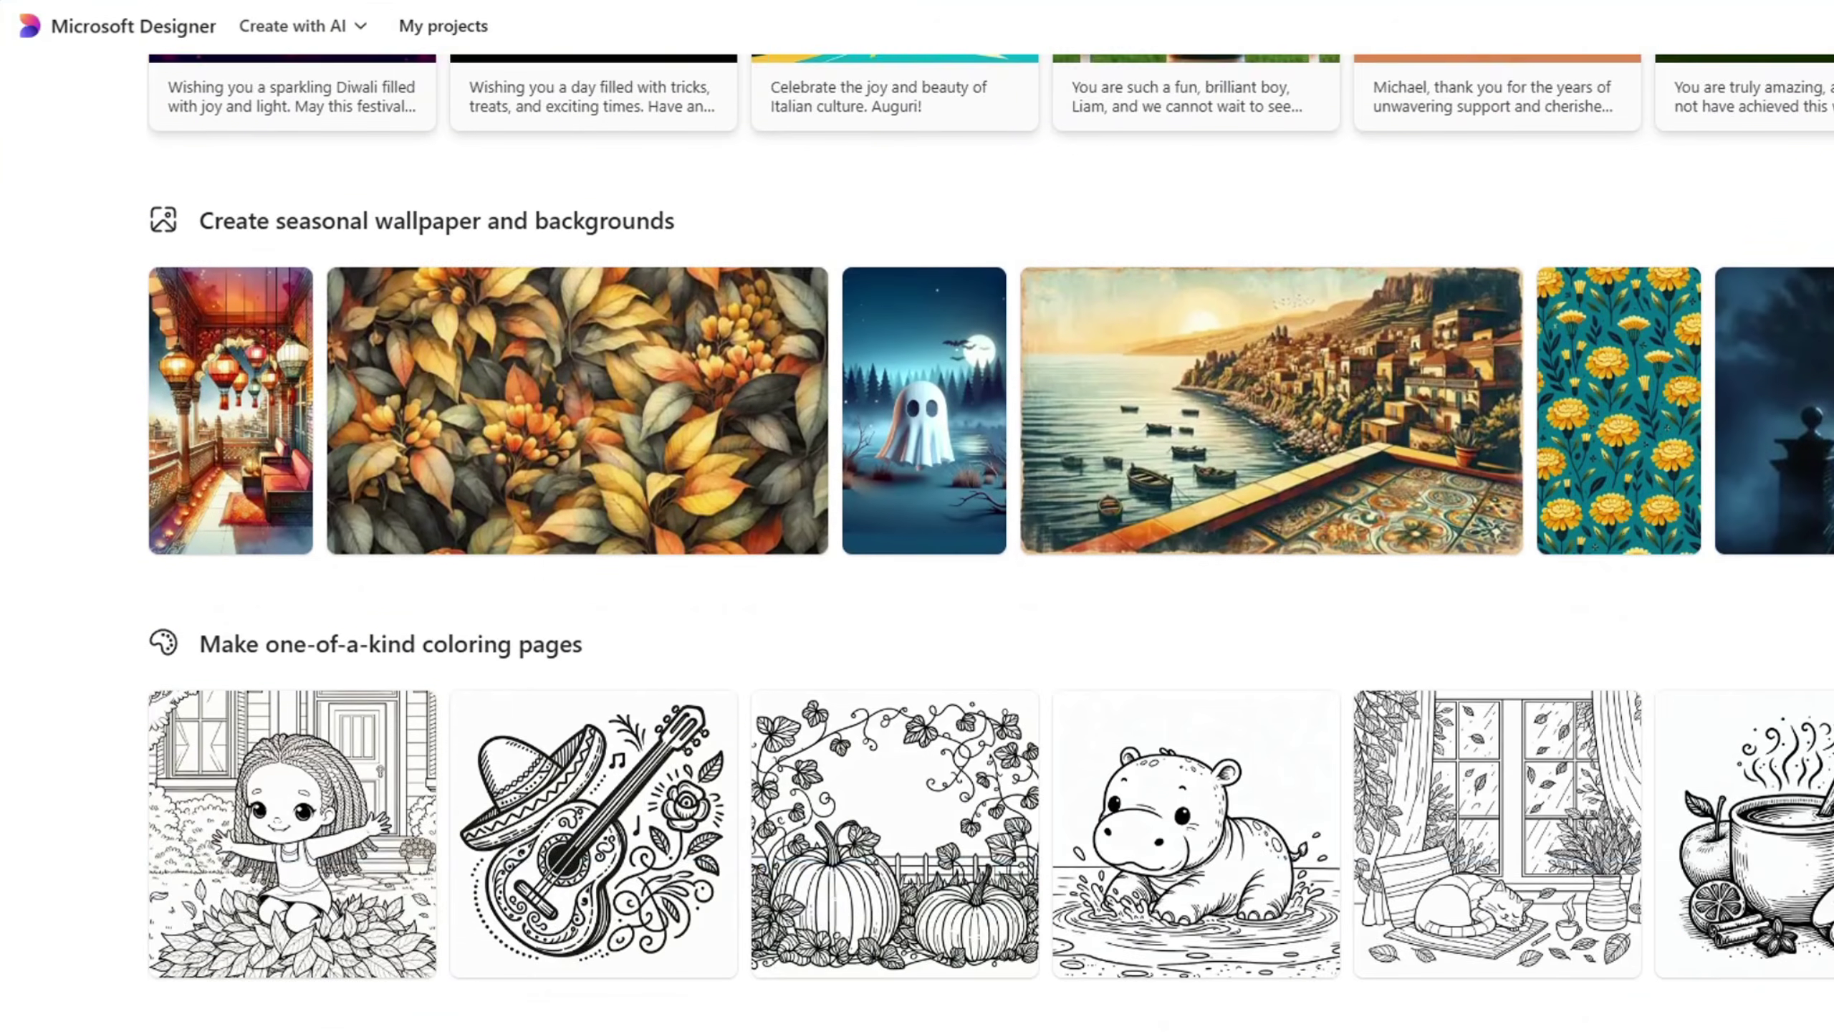
pyautogui.scroll(15, 989, 505)
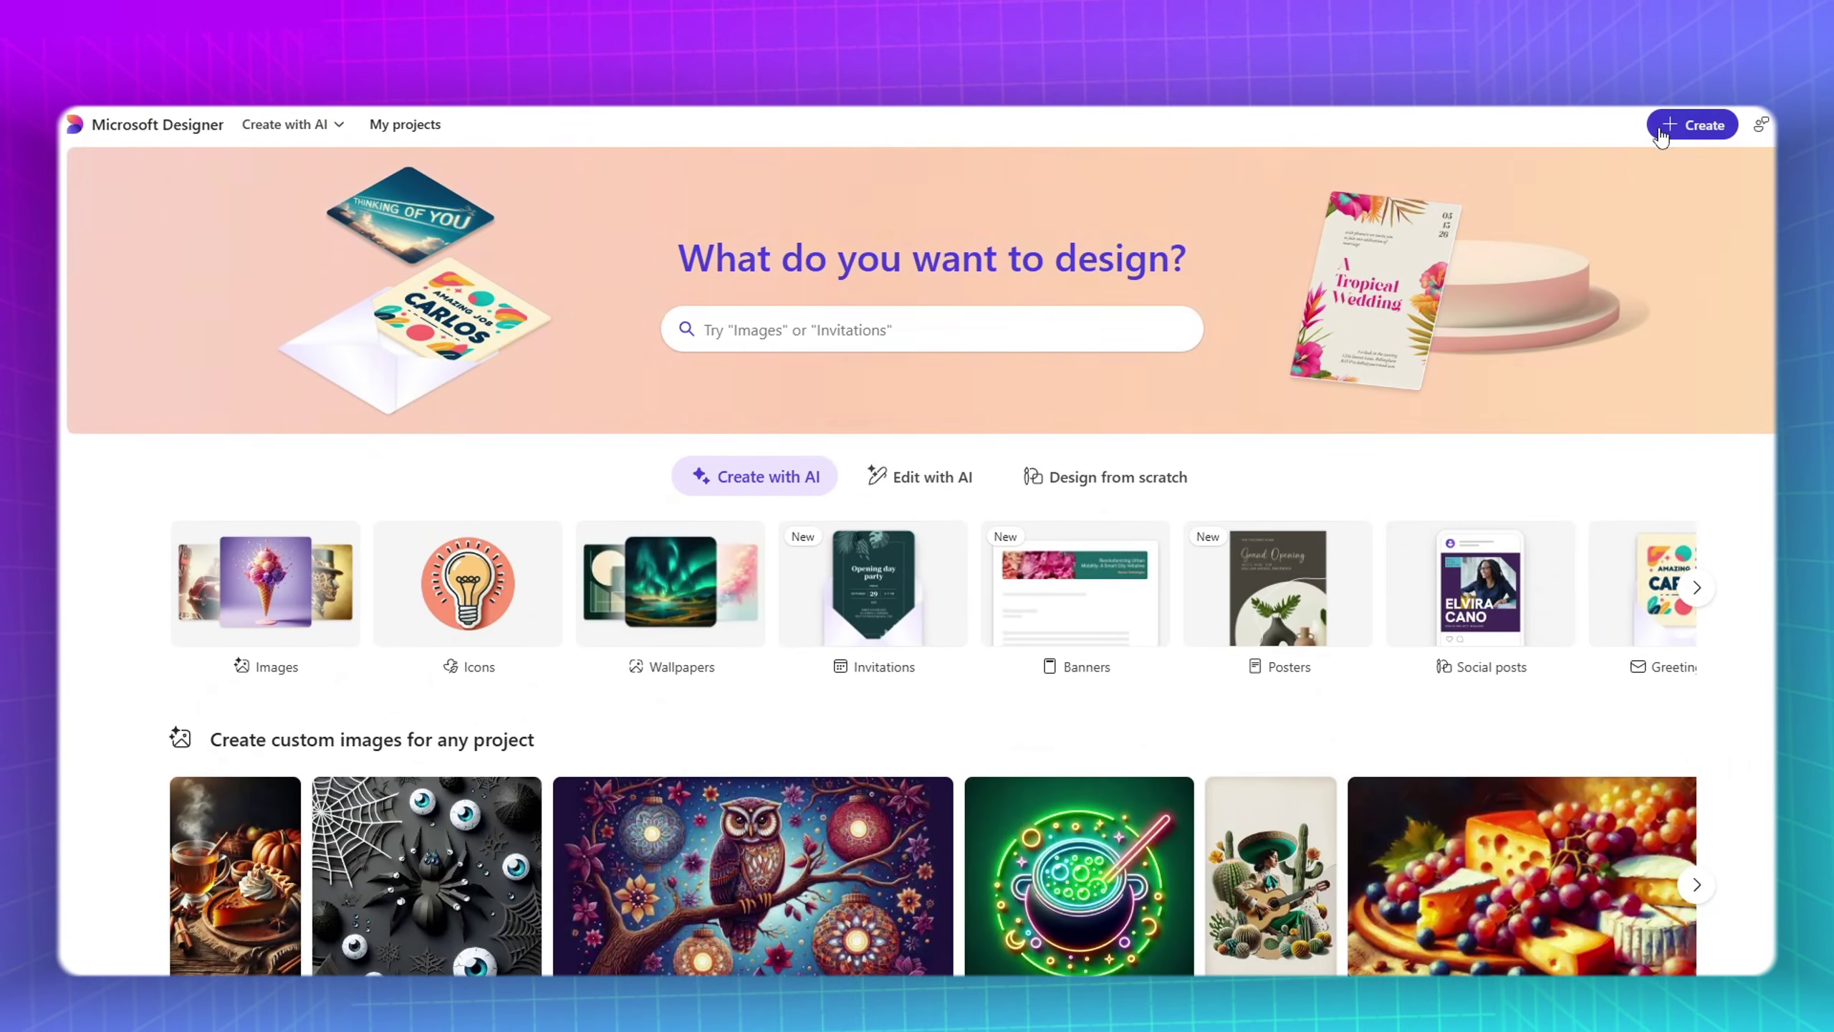
# Start creating an AI image in Microsoft Designer and open its description for editing
pyautogui.click(1661, 136)
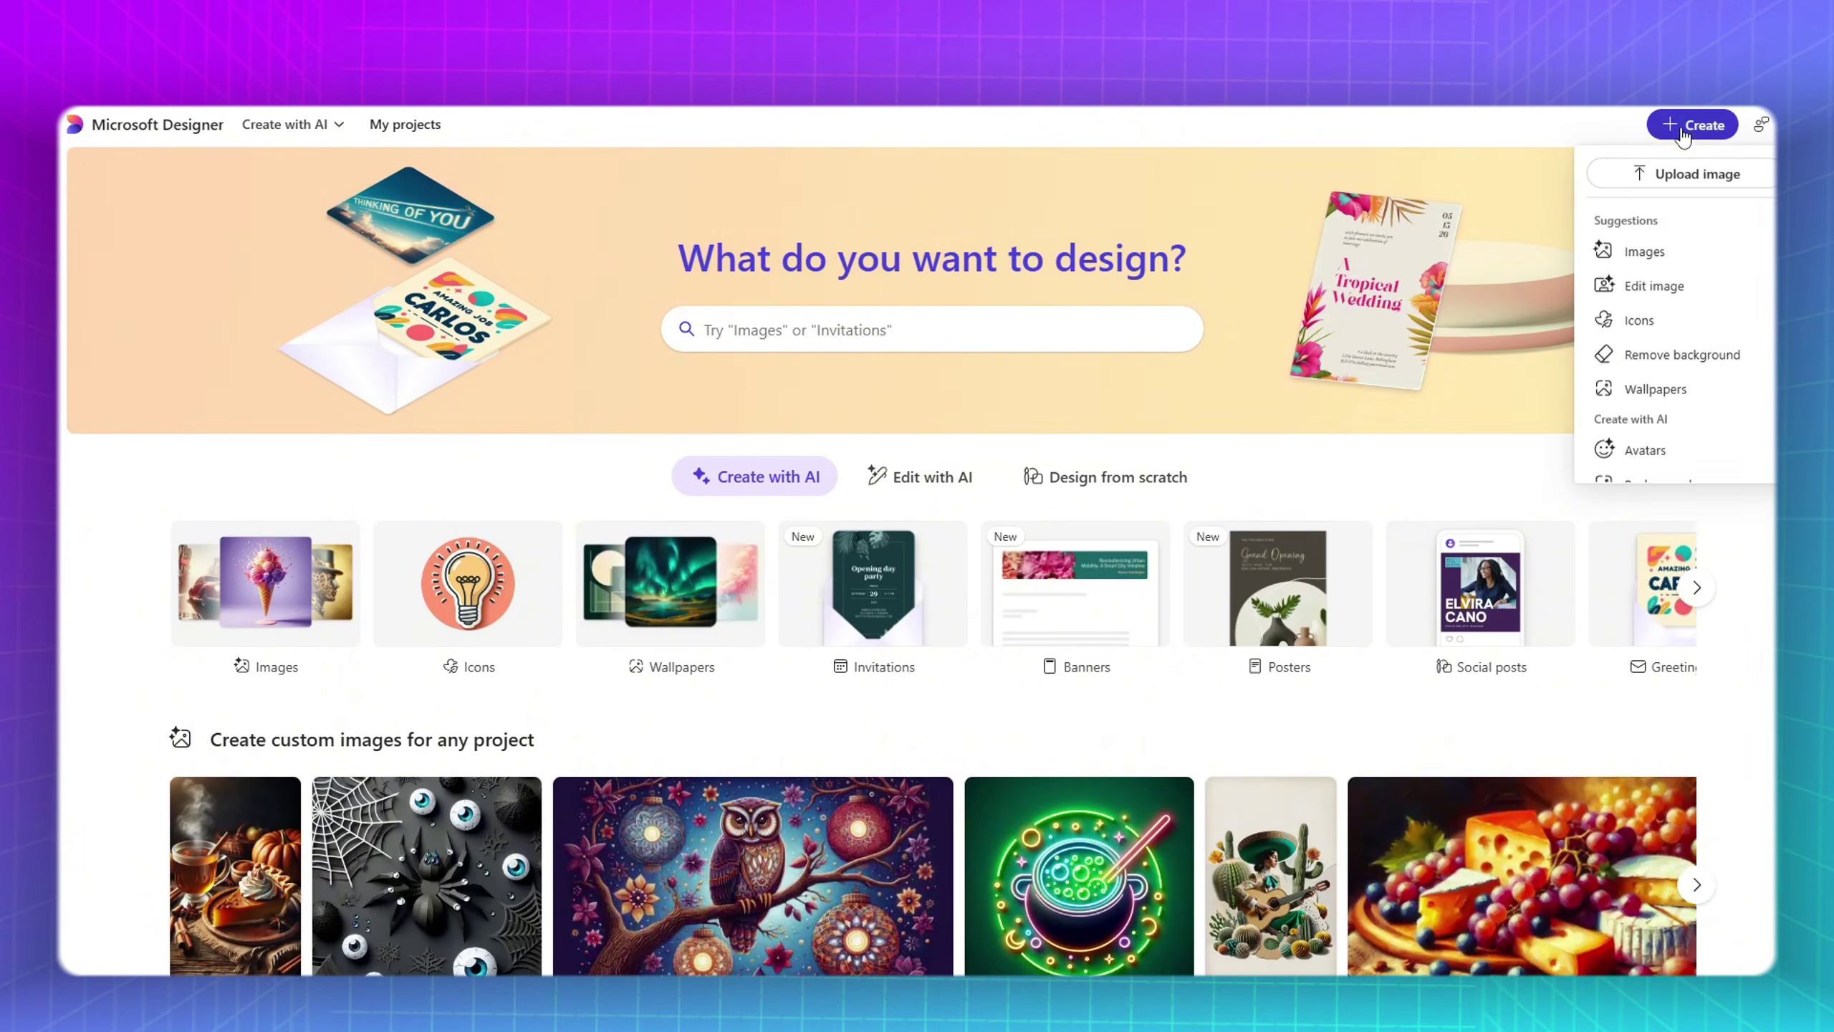
pyautogui.click(1653, 255)
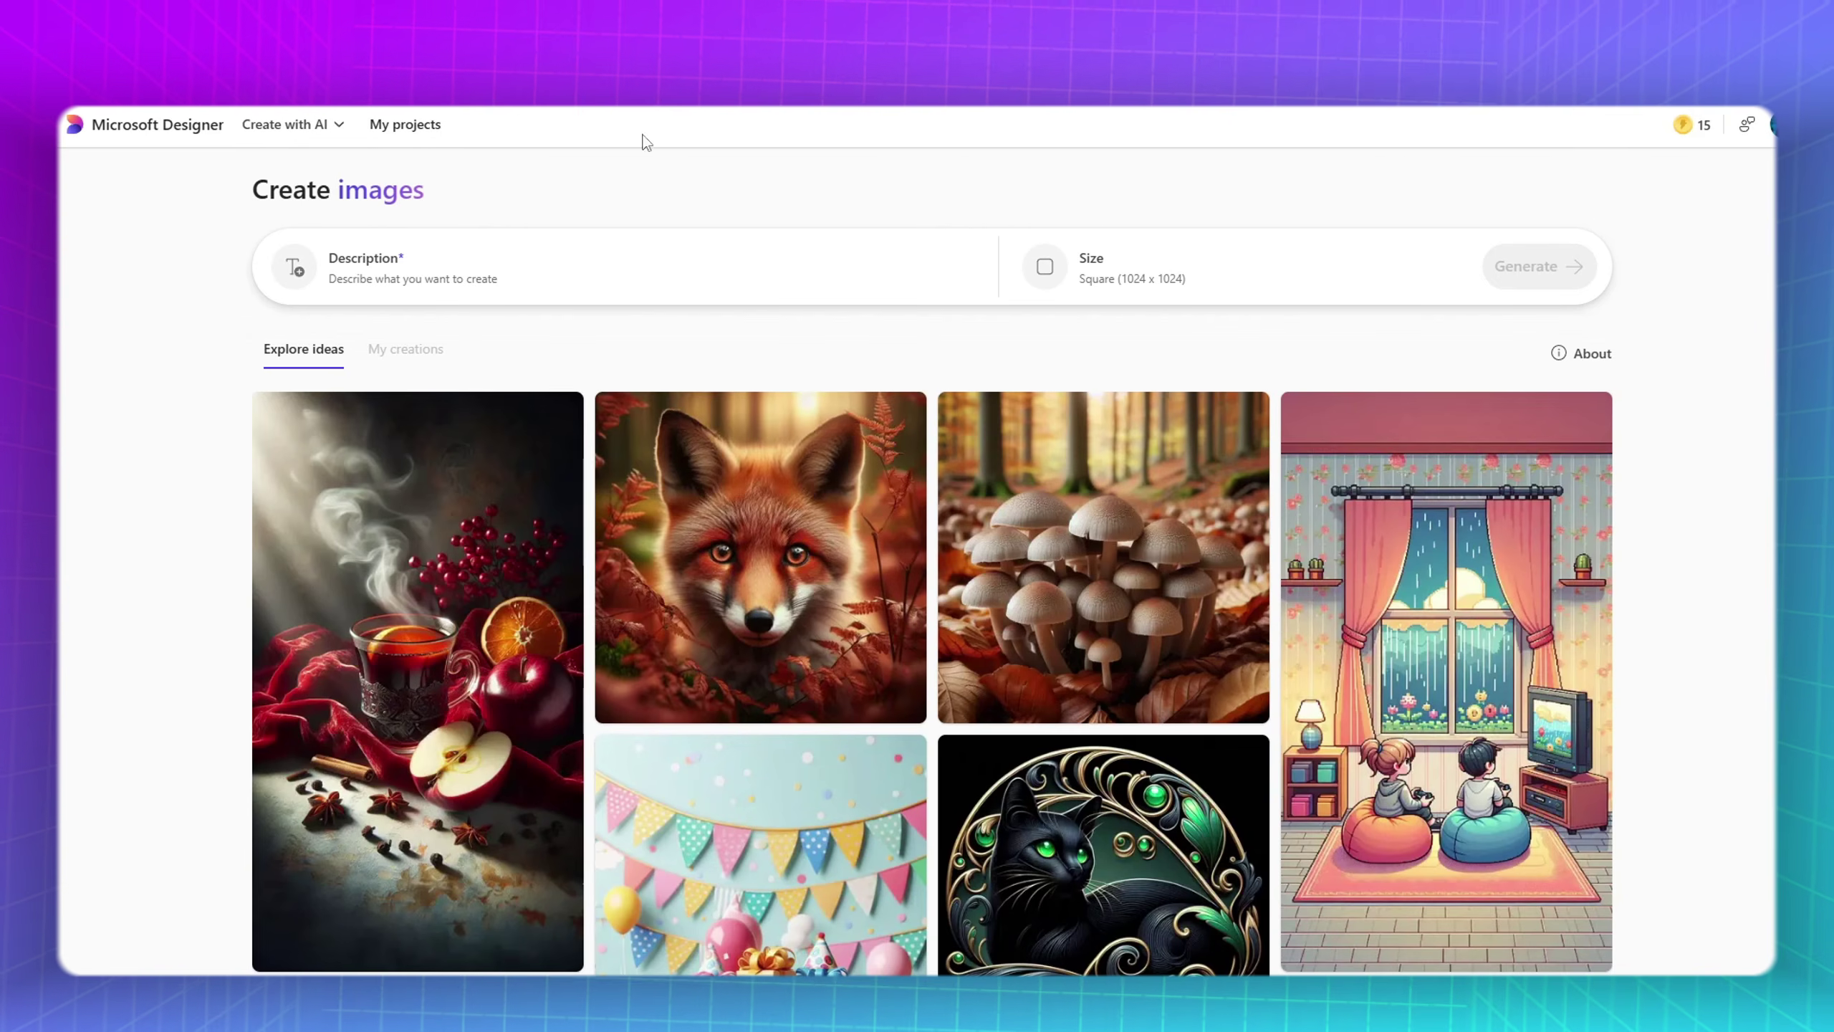
pyautogui.click(404, 277)
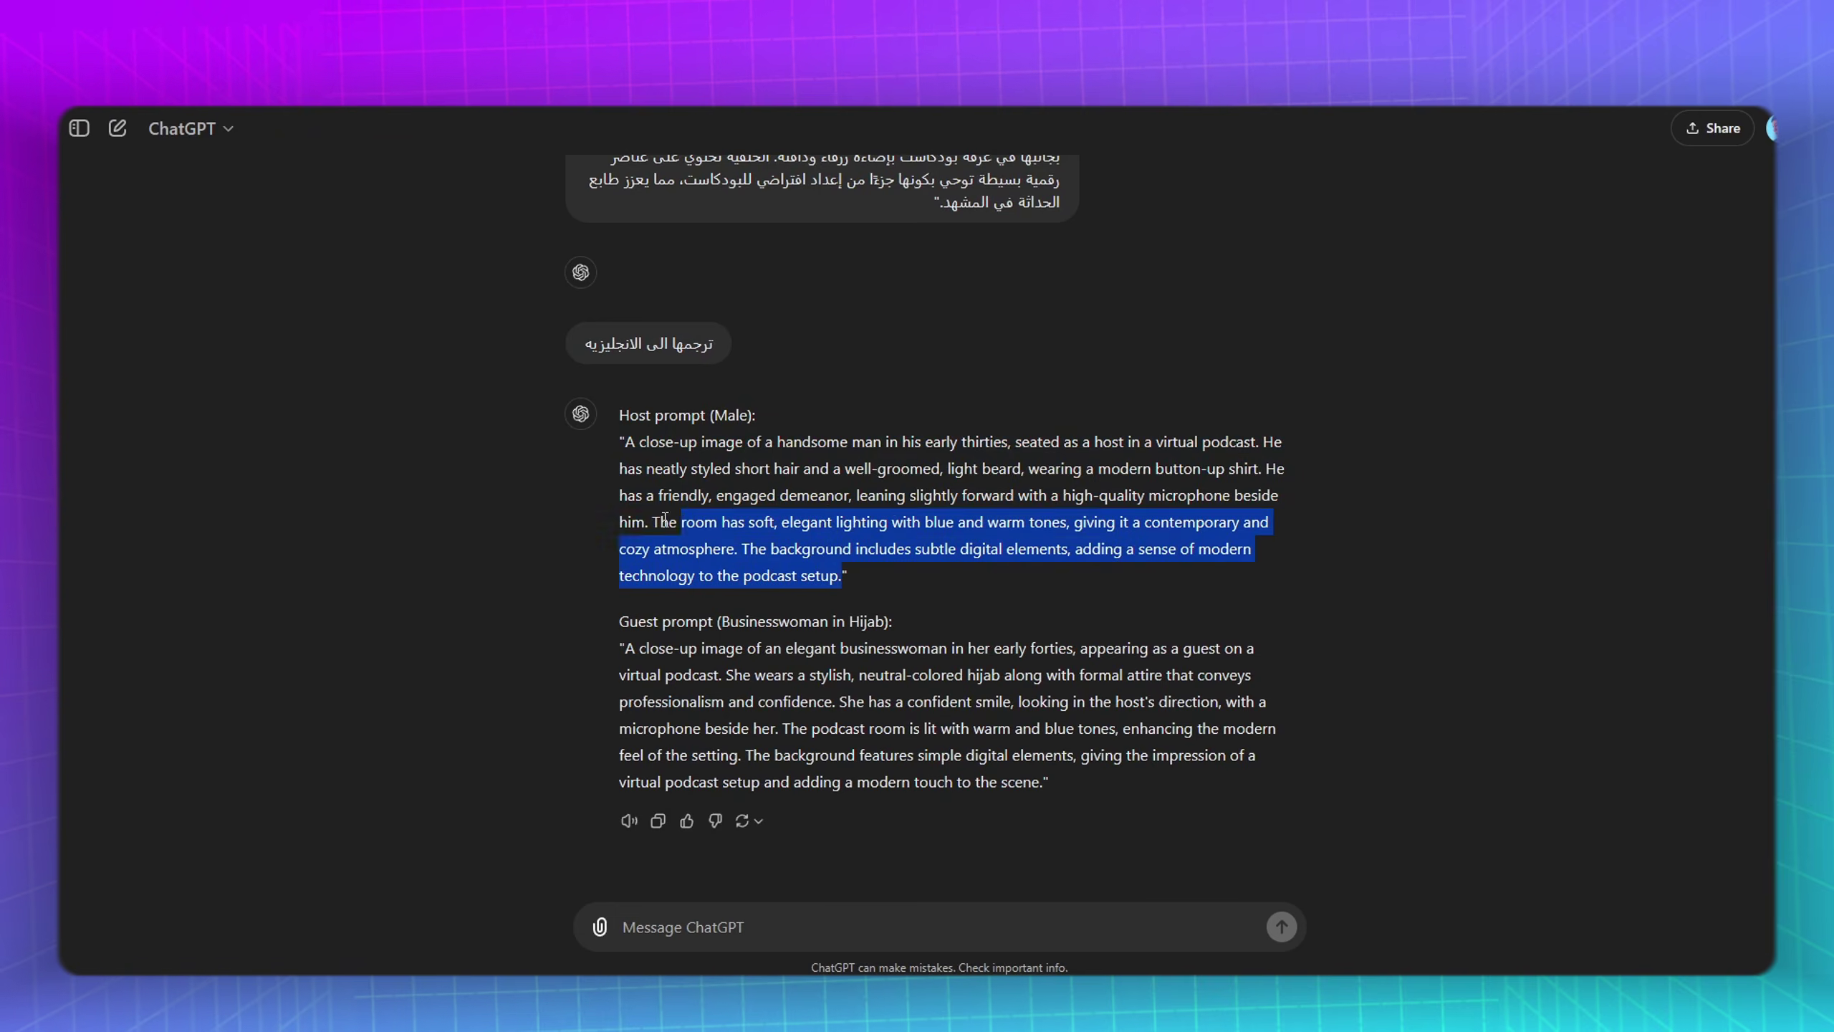
# Copy the male host prompt from the ChatGPT answer and paste it as the image description in Microsoft Designer
pyautogui.moveTo(654, 522); pyautogui.dragTo(625, 442)
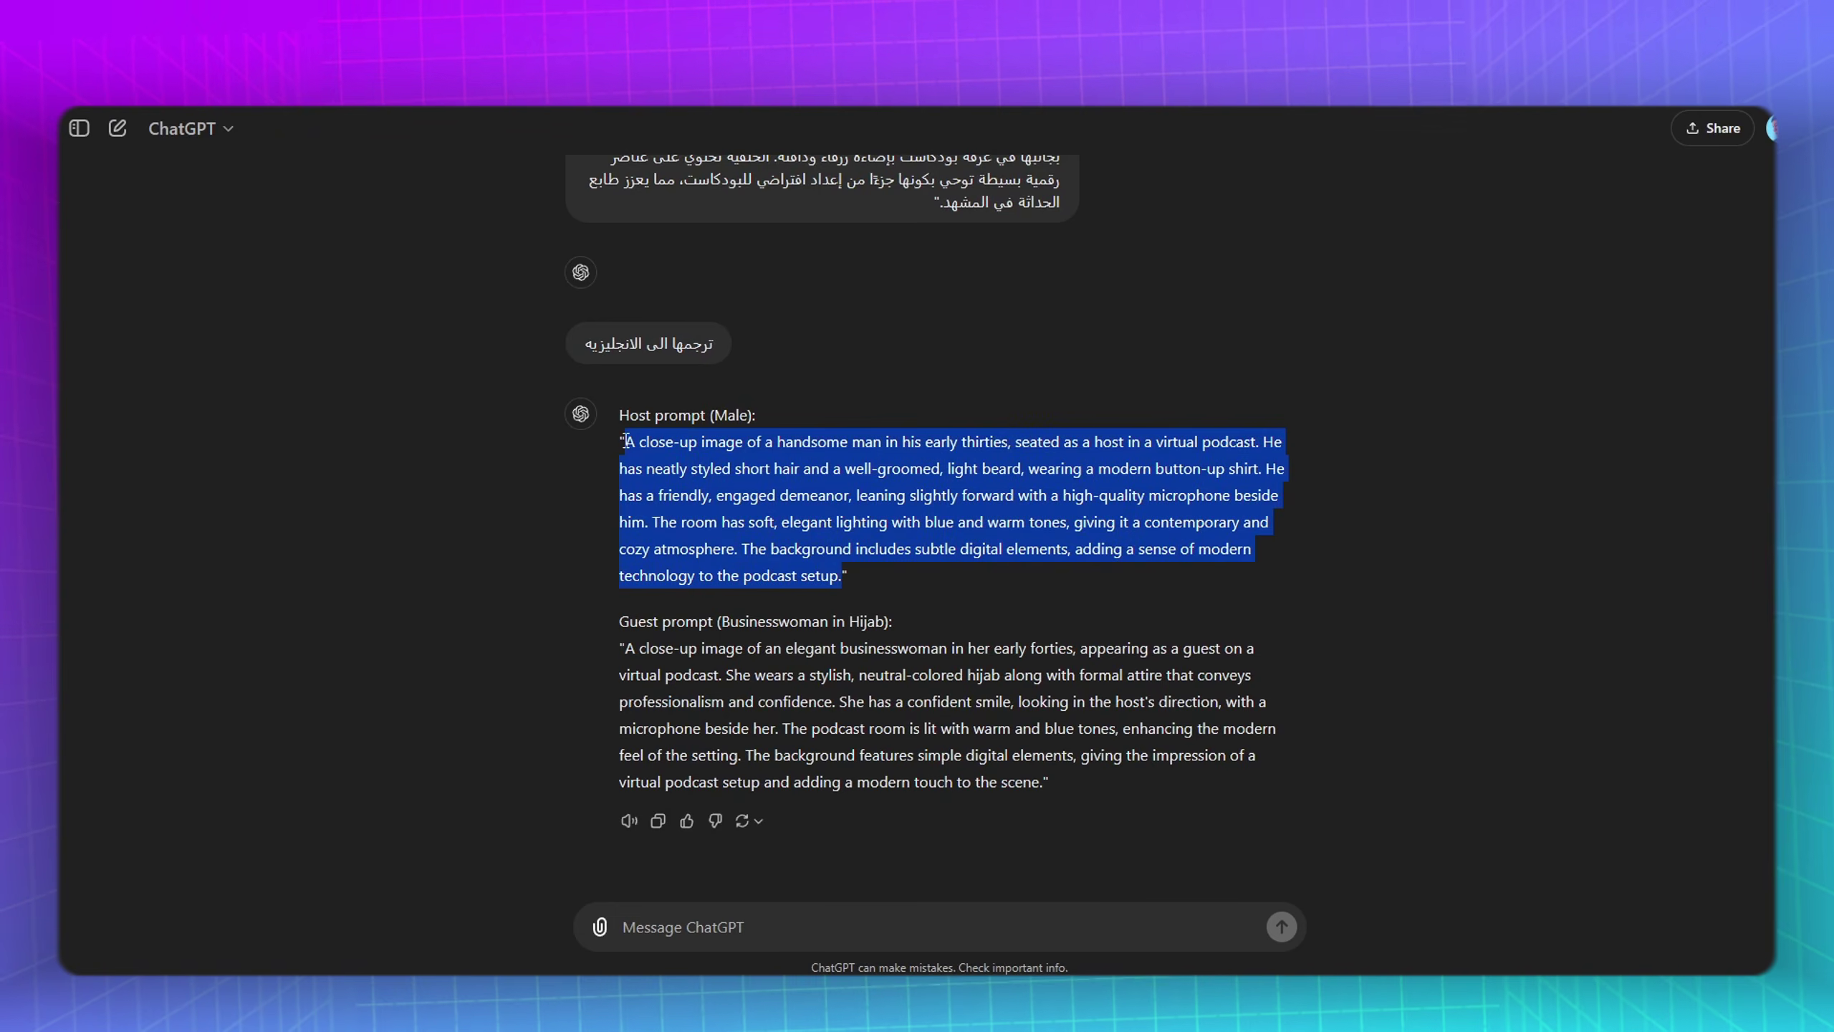
pyautogui.rightClick(662, 469)
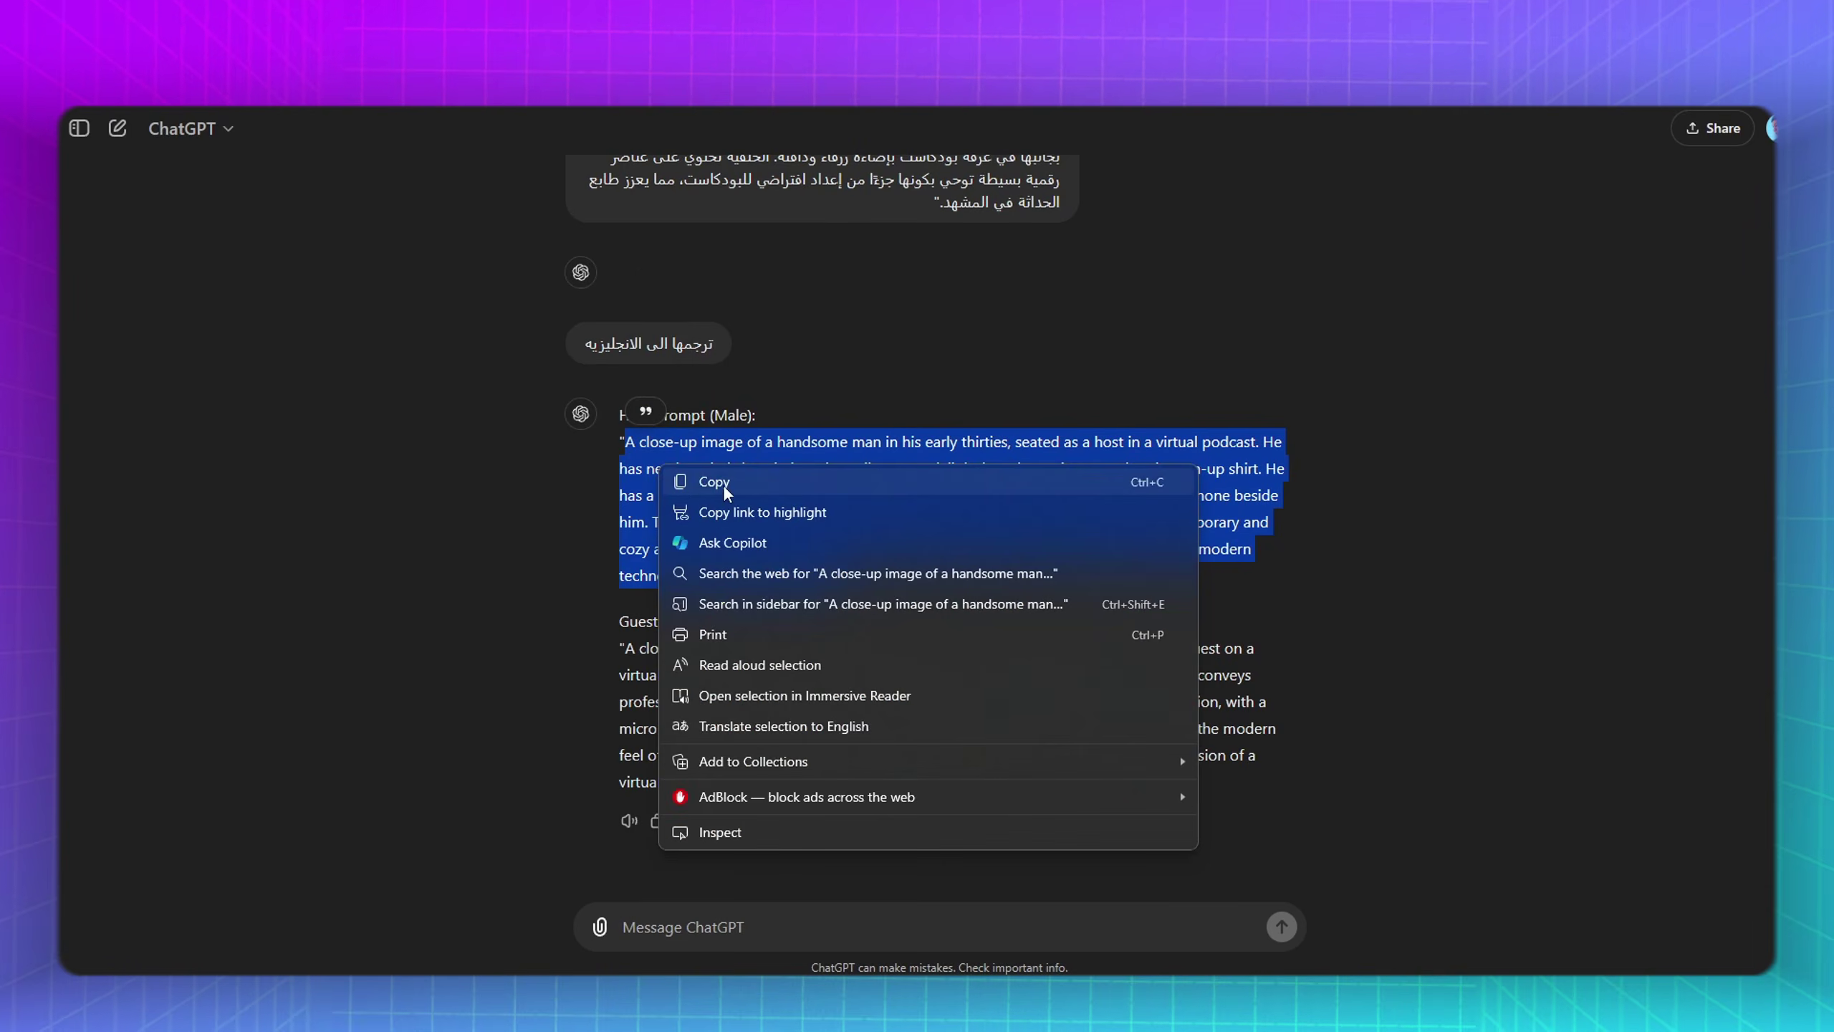
pyautogui.click(722, 483)
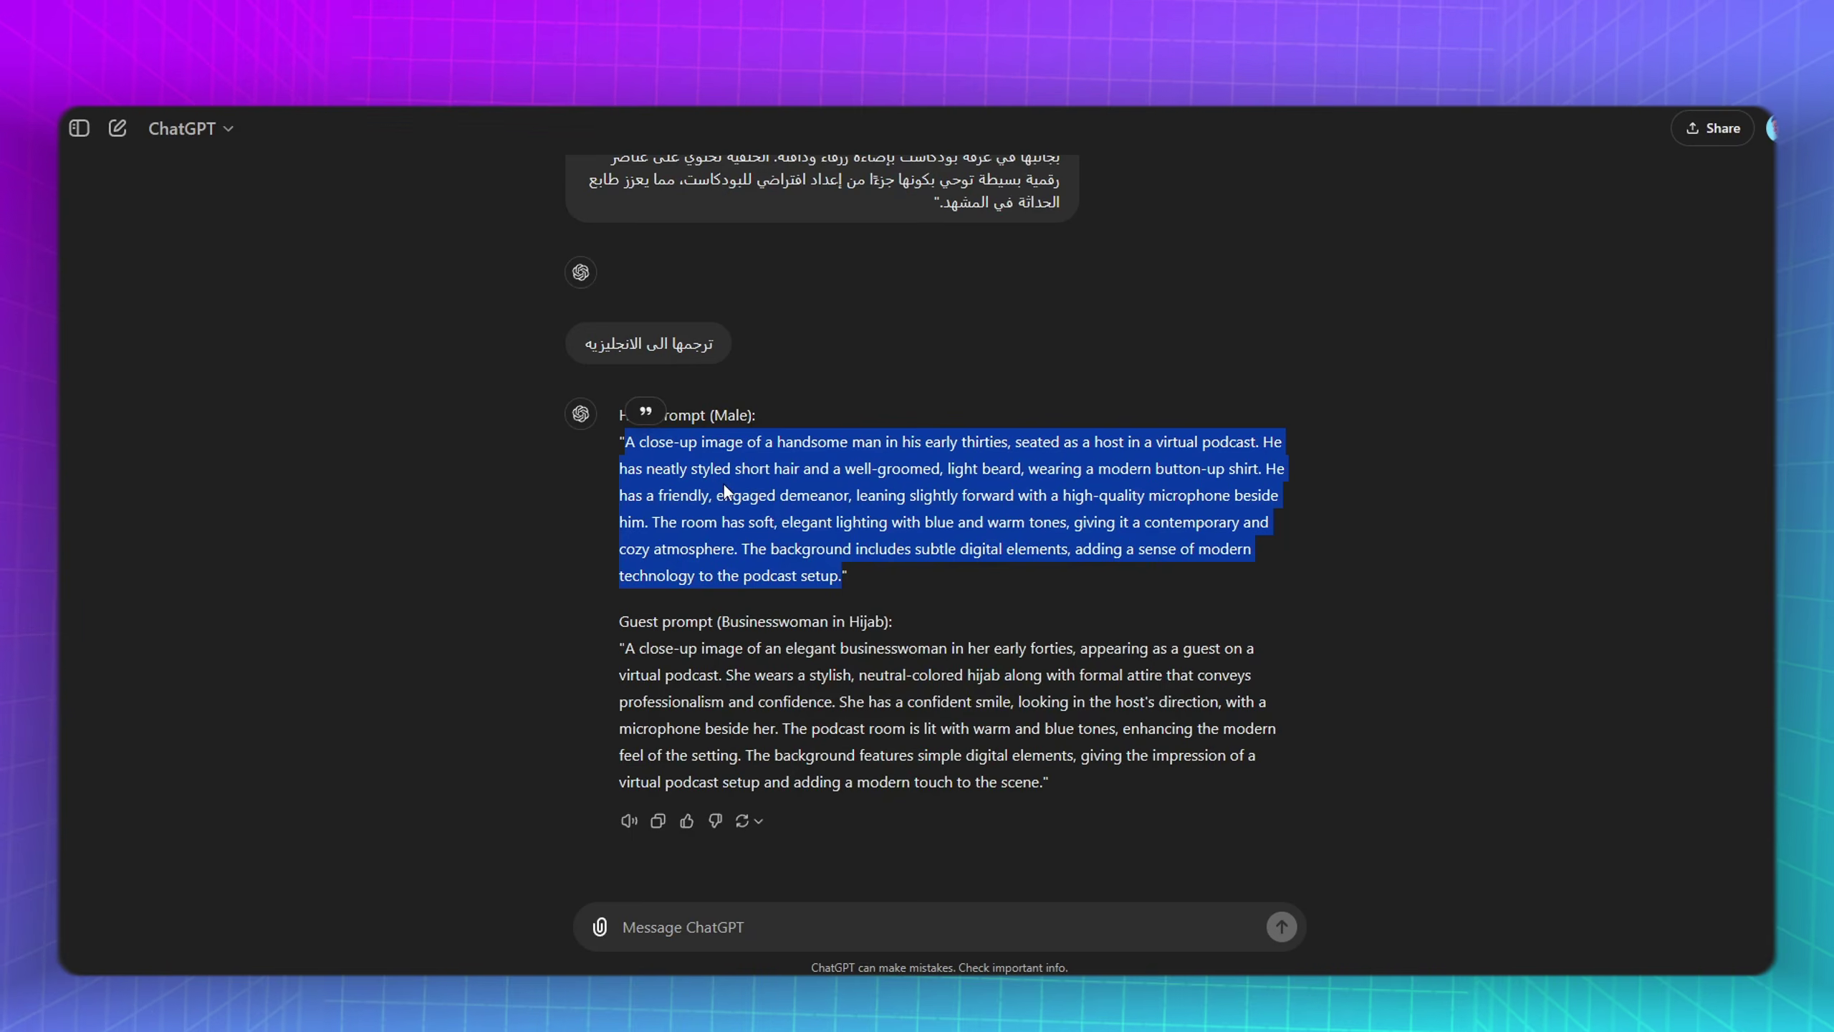
pyautogui.rightClick(317, 349)
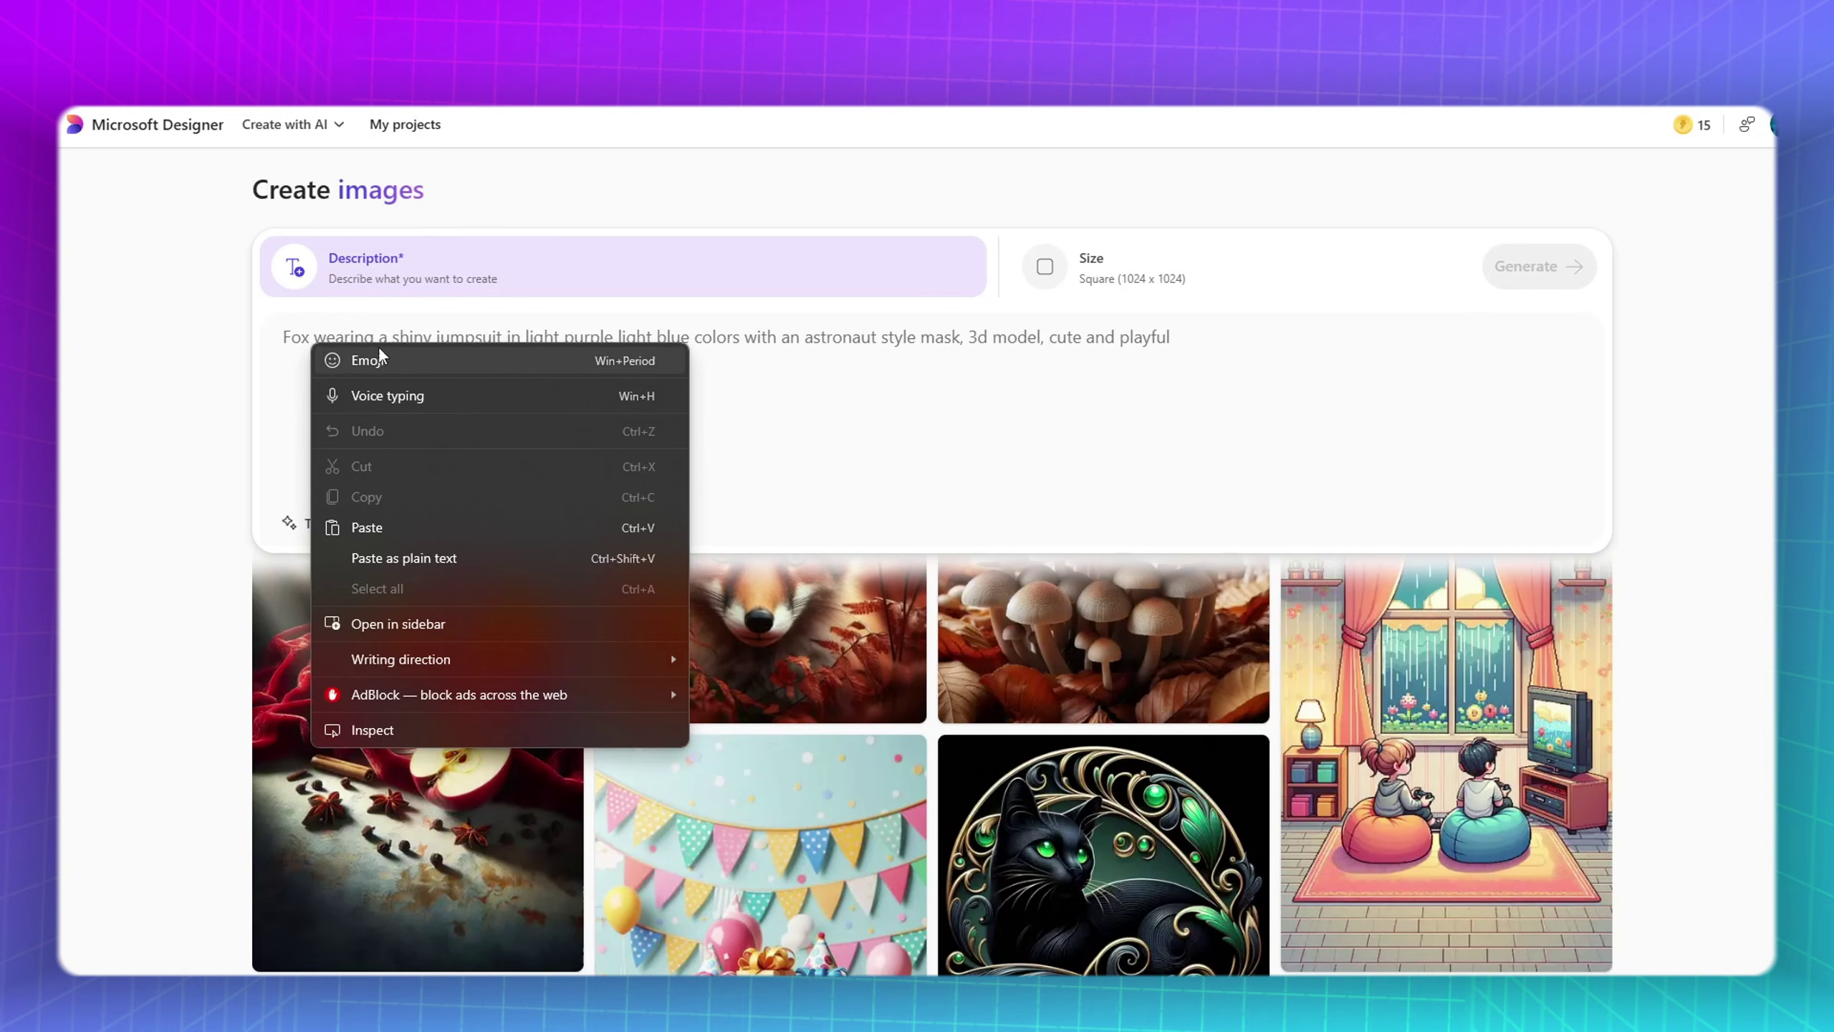
pyautogui.click(373, 527)
# Set the image size to Portrait (1024 x 1792) and generate the male host images
pyautogui.click(1052, 273)
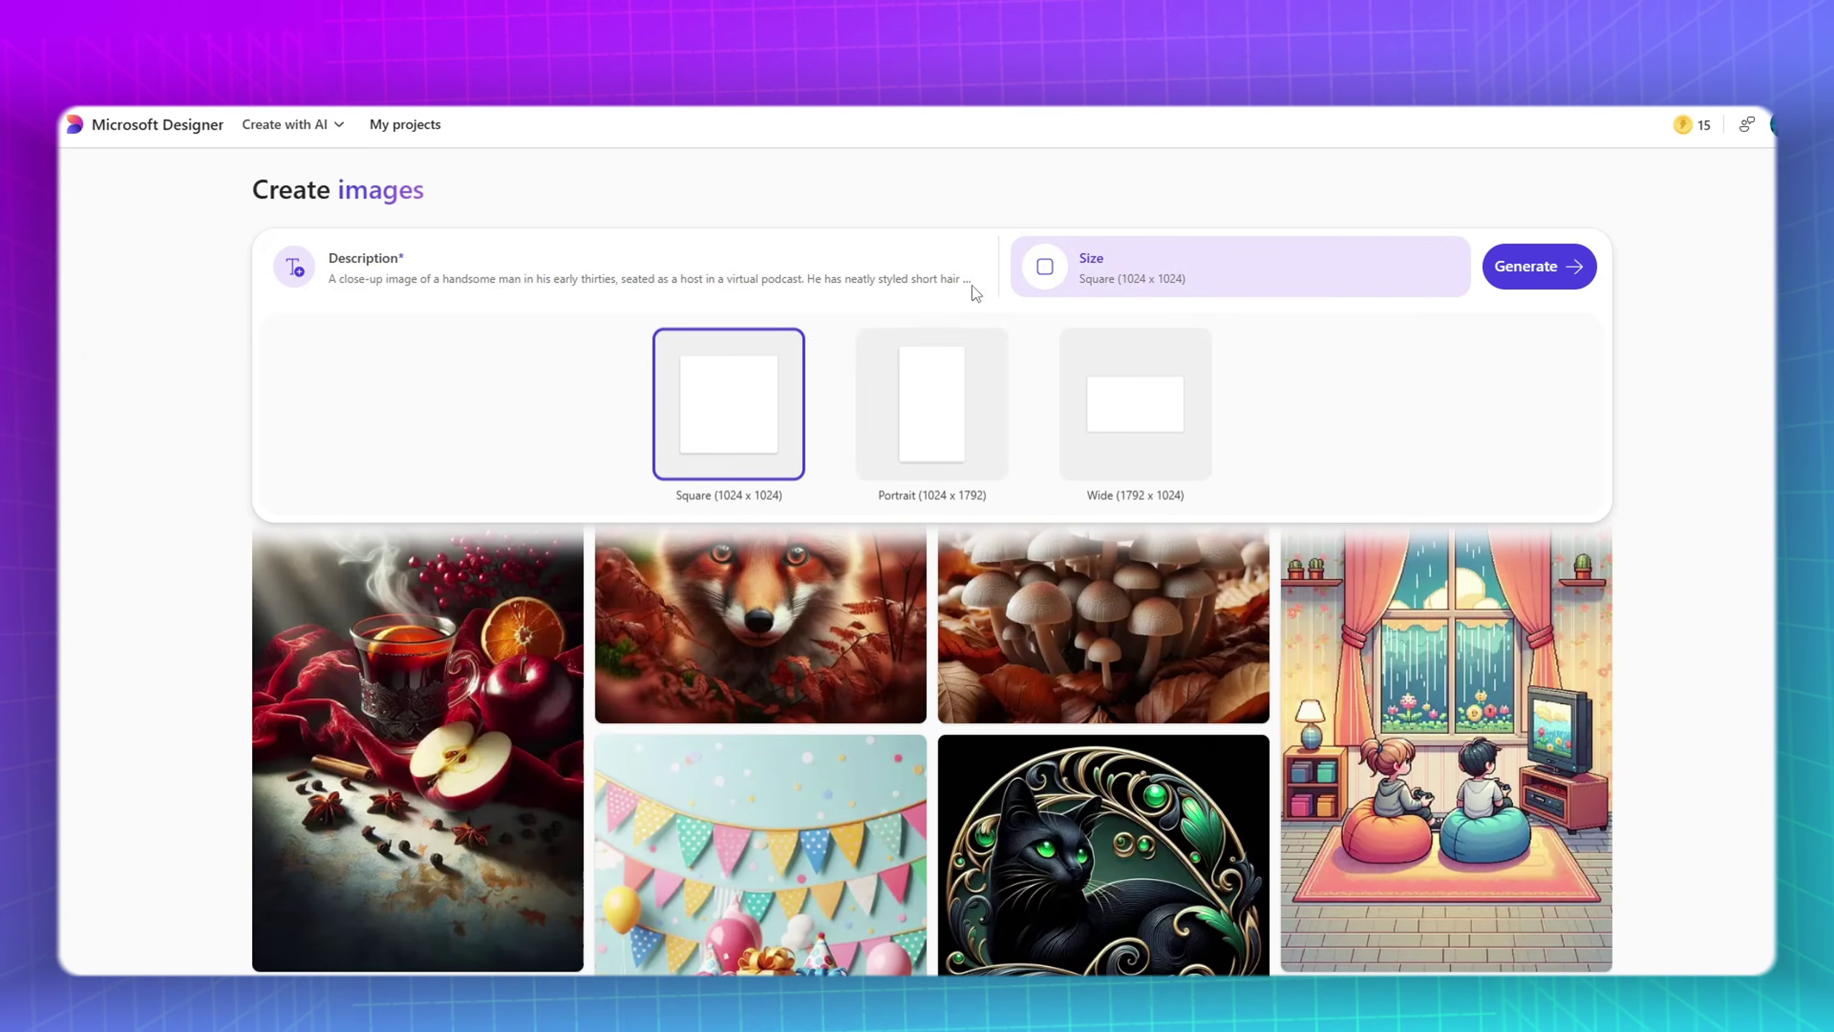
pyautogui.click(931, 405)
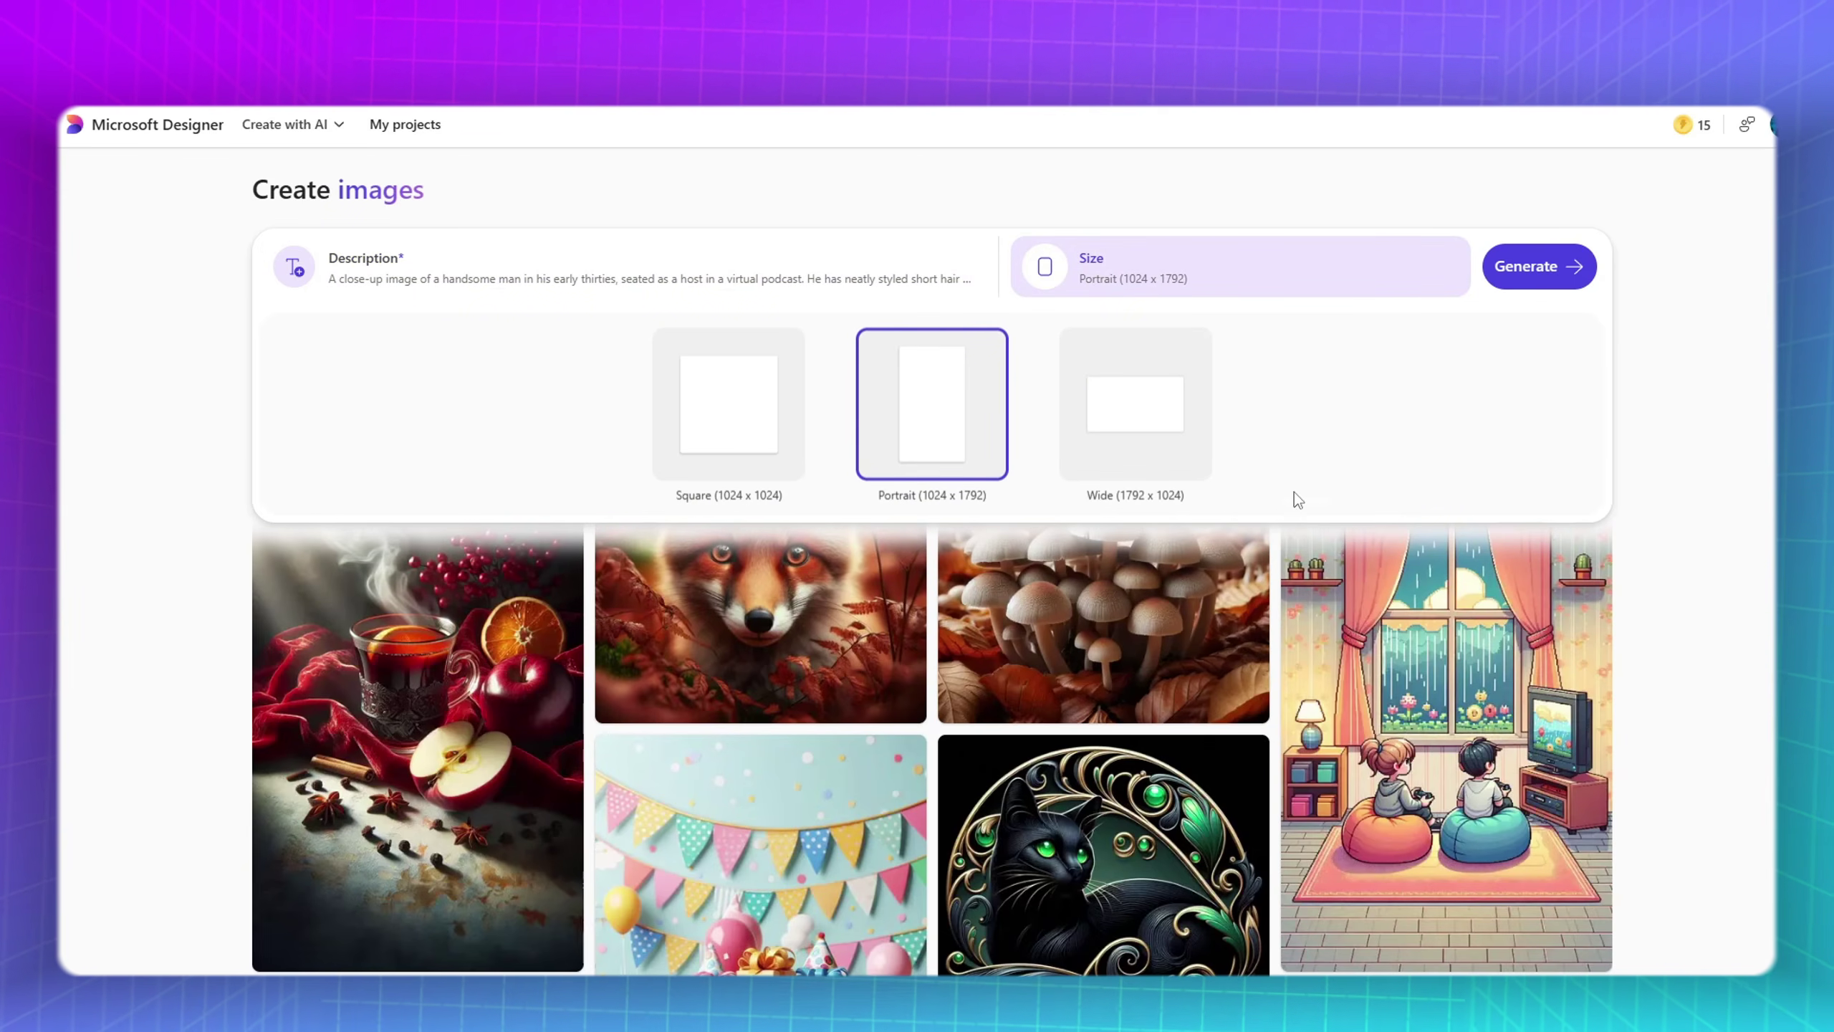
pyautogui.click(1565, 266)
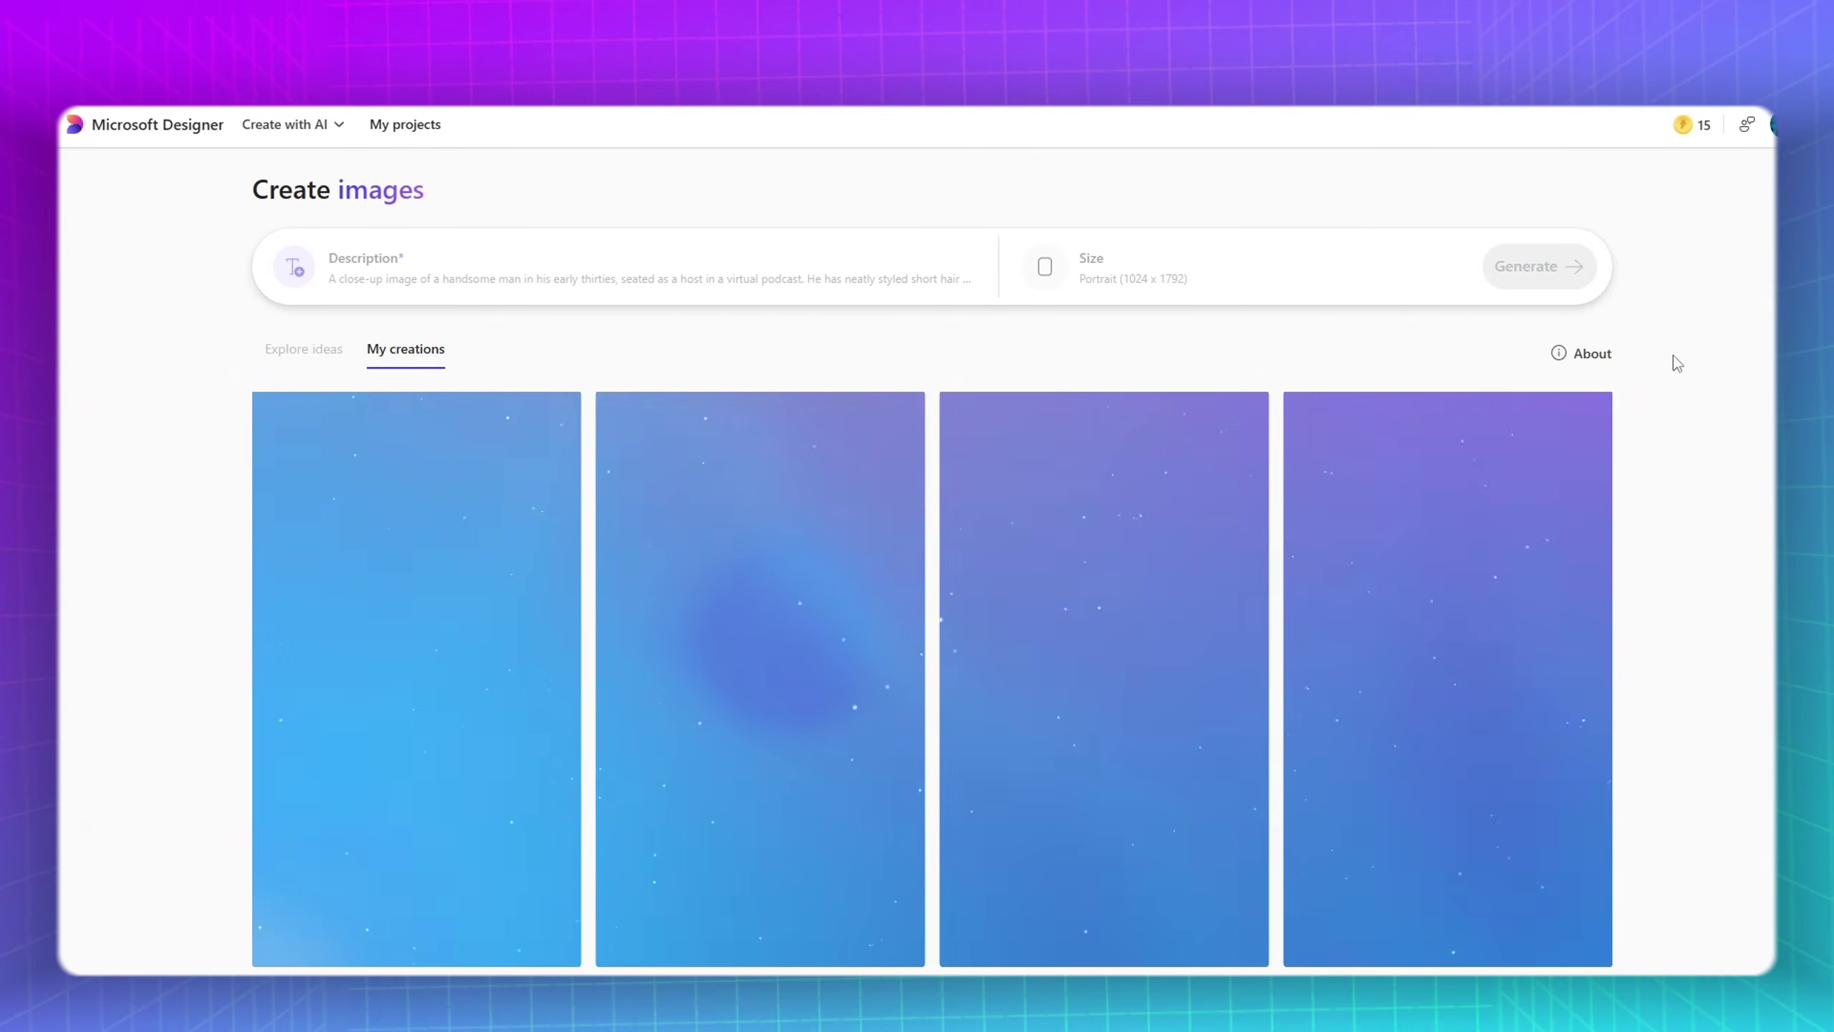
pyautogui.scroll(-2, 1625, 506)
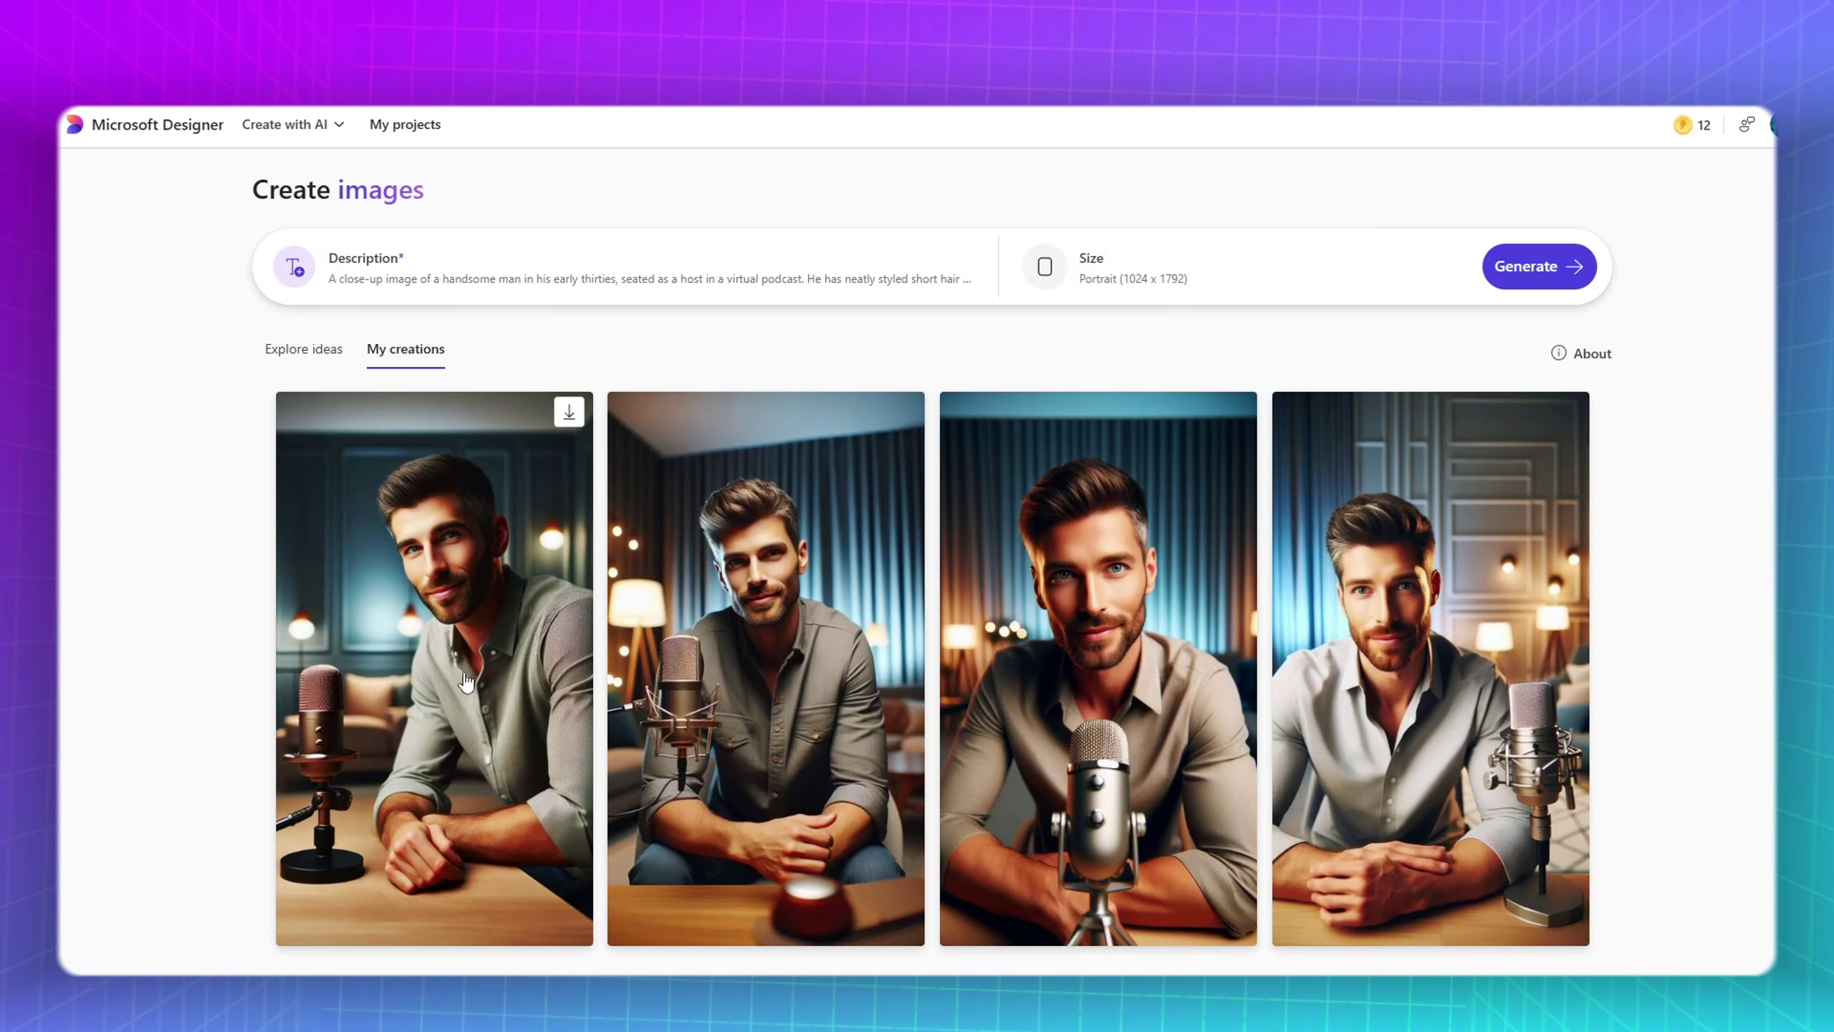
# View the generated host images and download the third one, with the man behind the silver microphone against blue curtains
pyautogui.click(454, 685)
pyautogui.press('Right')
pyautogui.press('Right')
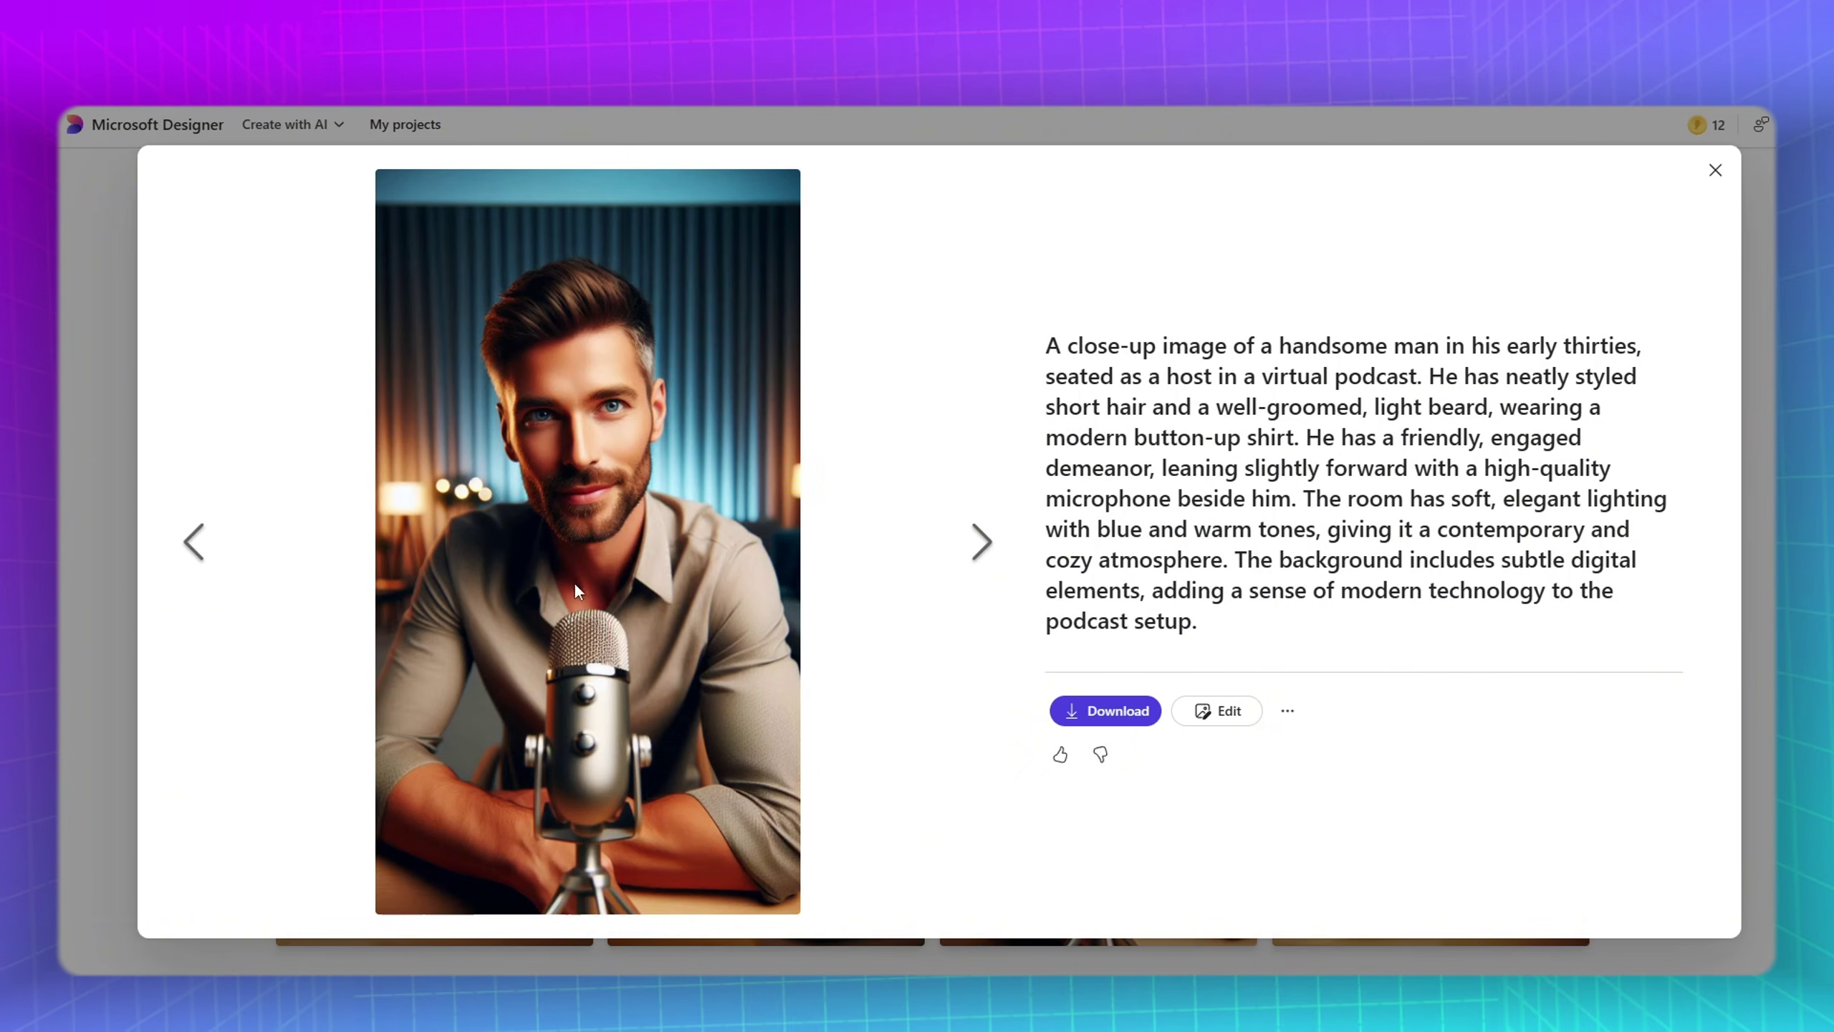
pyautogui.click(1105, 715)
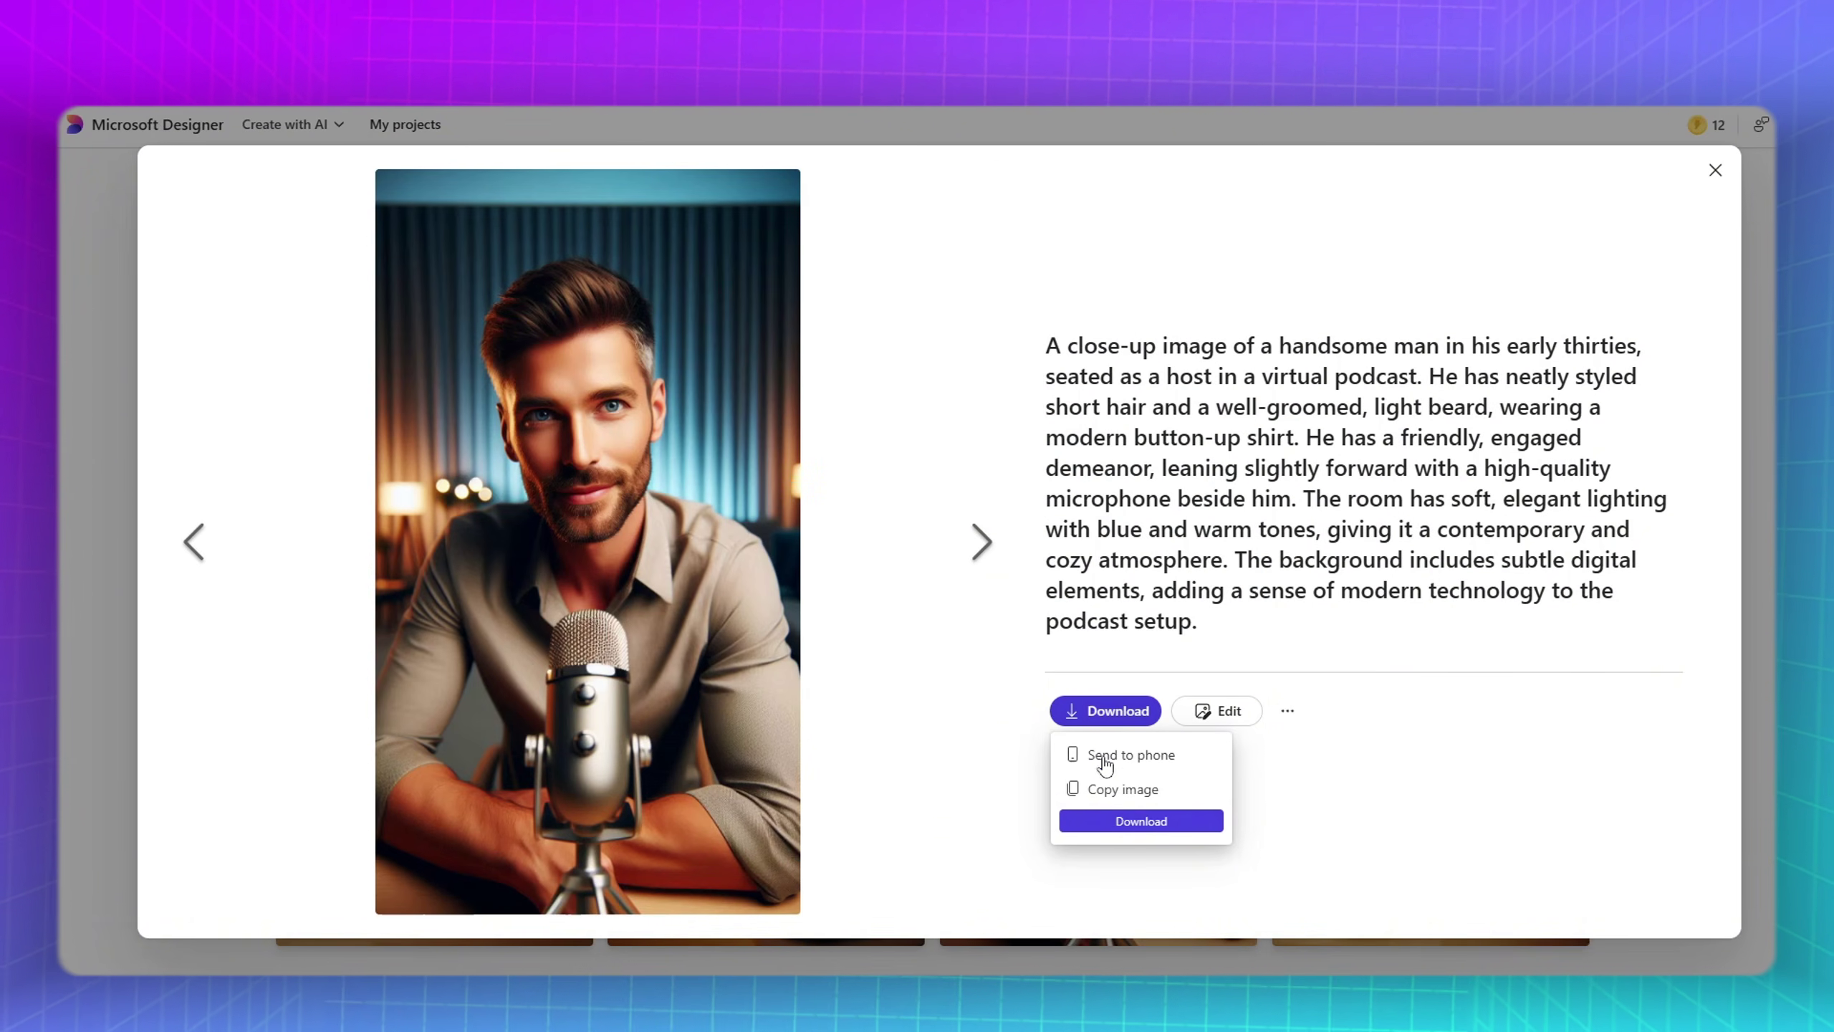
pyautogui.click(1141, 824)
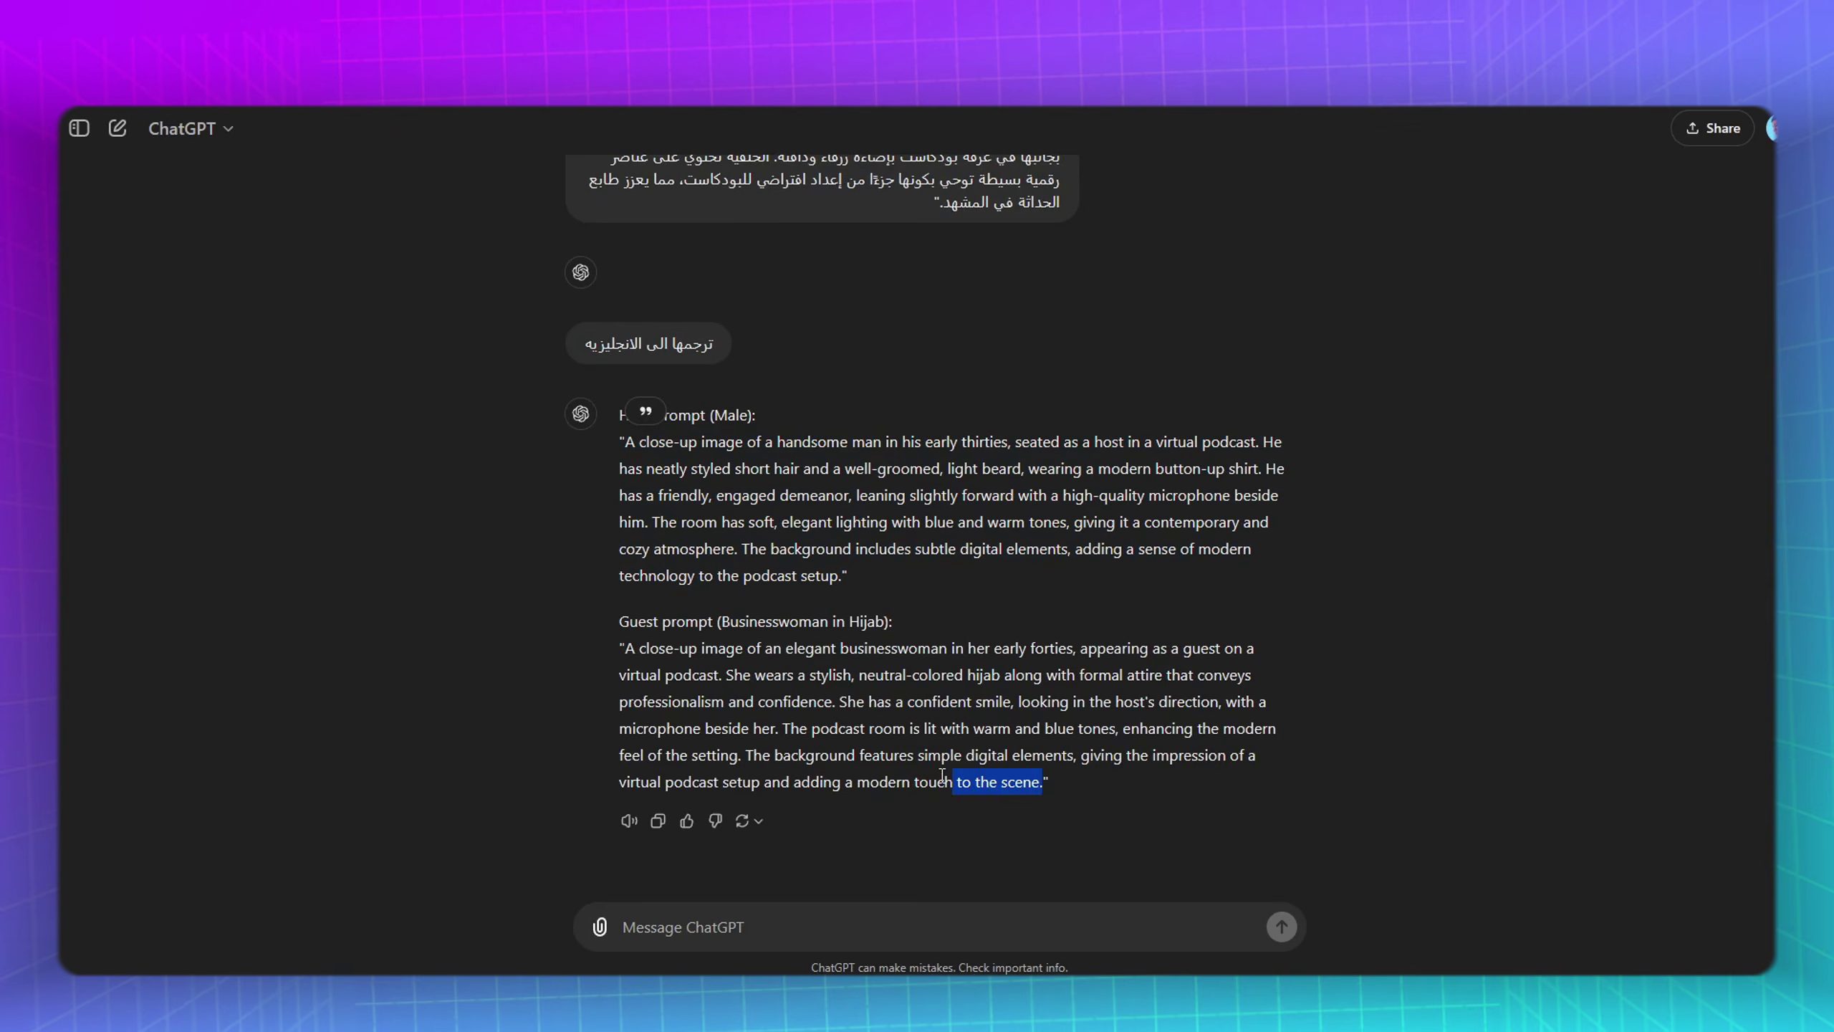
# Generate guest images in Microsoft Designer from ChatGPT's businesswoman in hijab prompt and download the portrait with headphones
pyautogui.moveTo(942, 775); pyautogui.dragTo(624, 649)
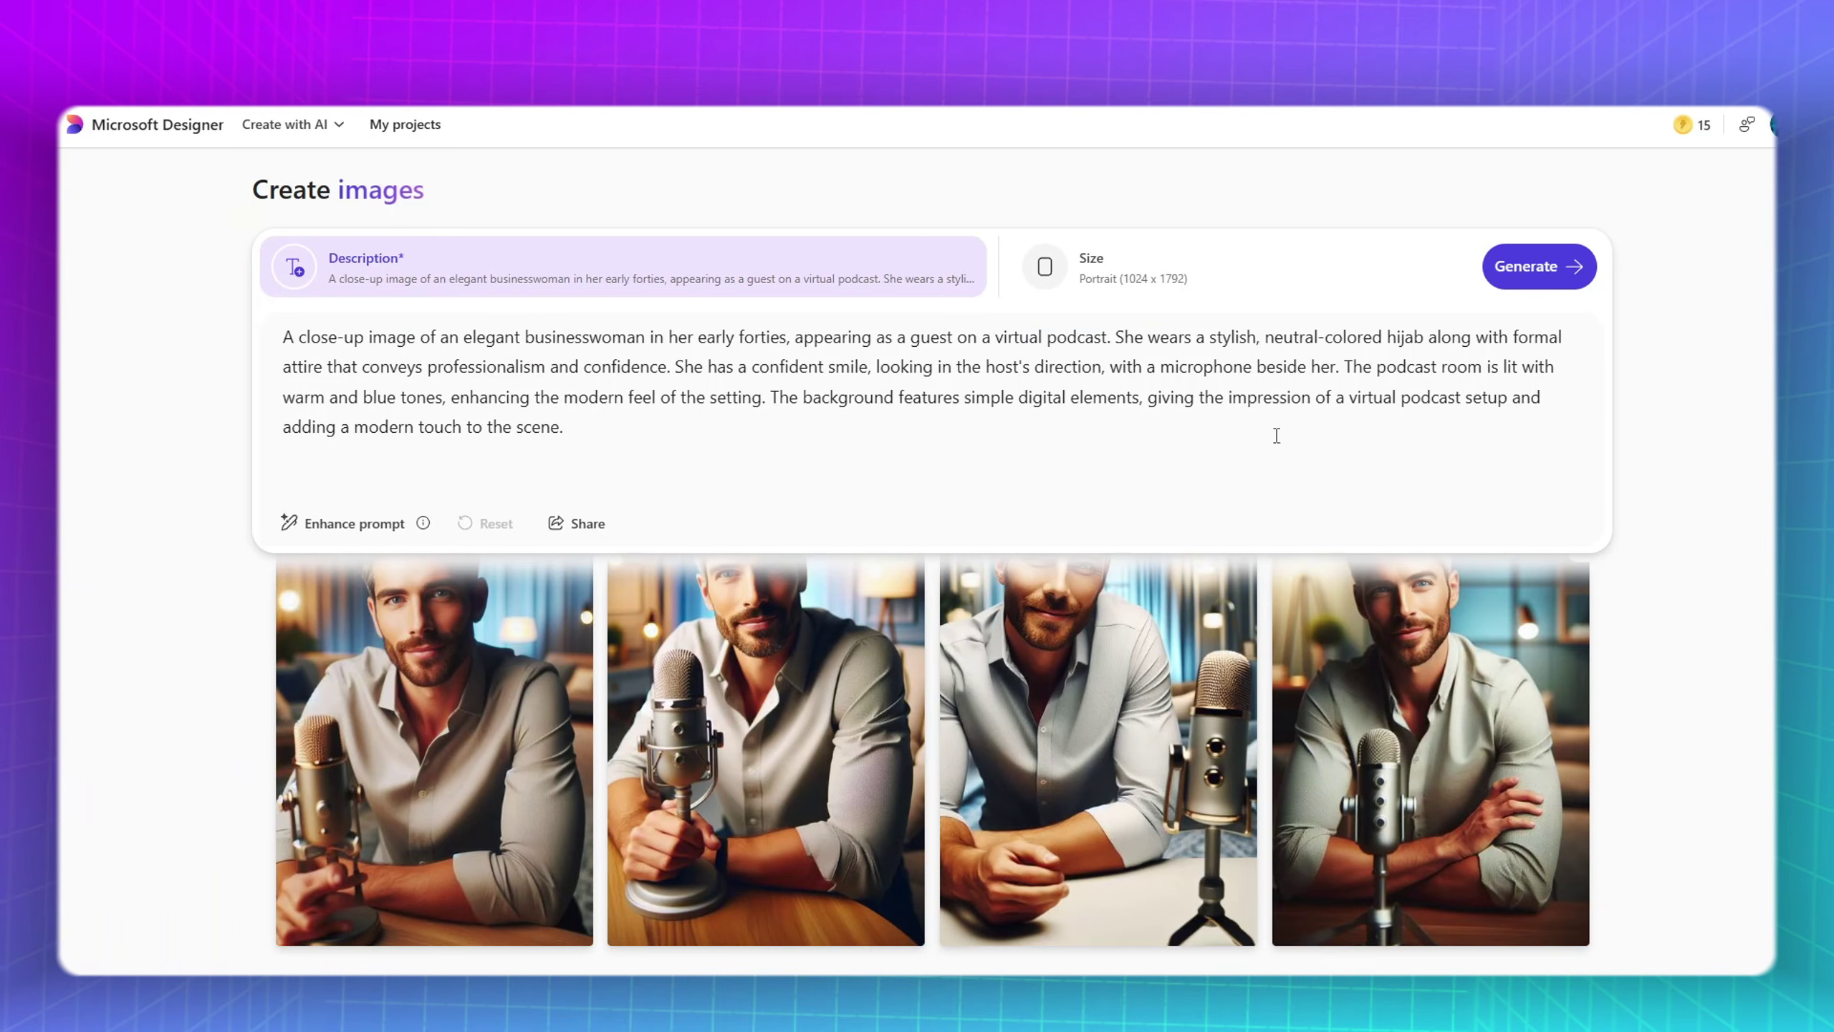
pyautogui.click(1531, 265)
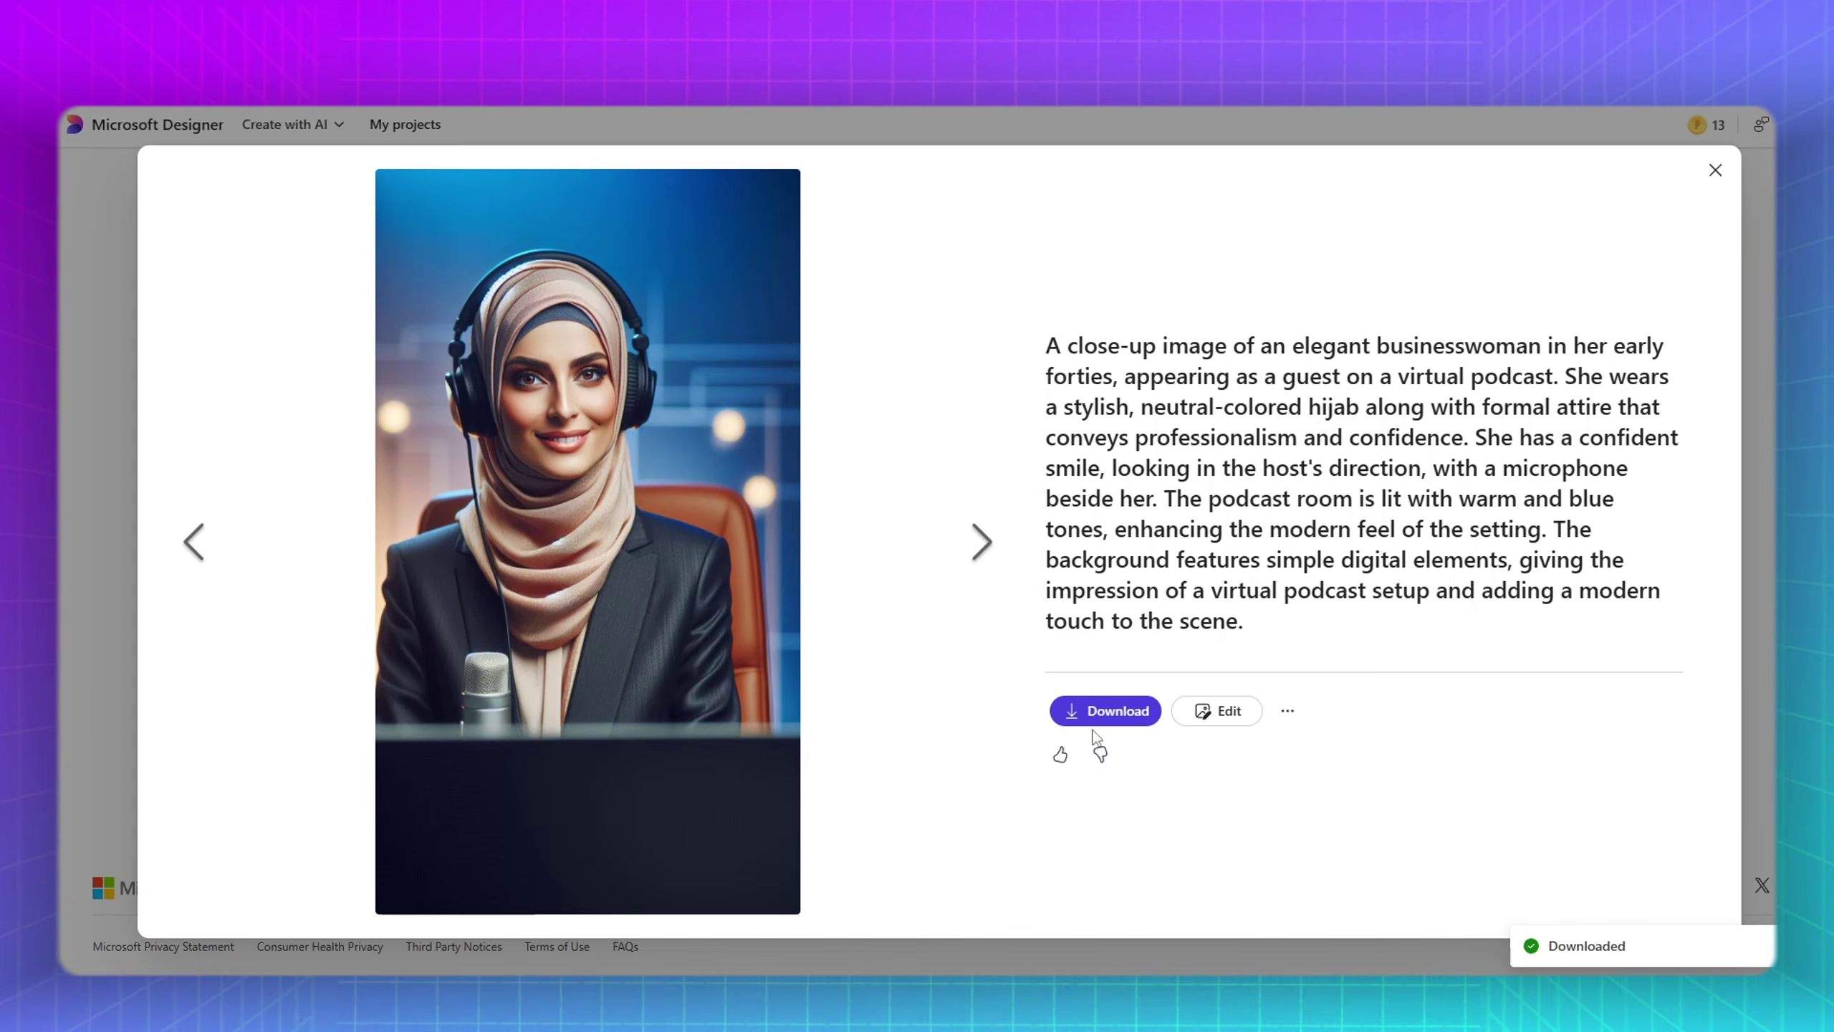
pyautogui.click(1104, 711)
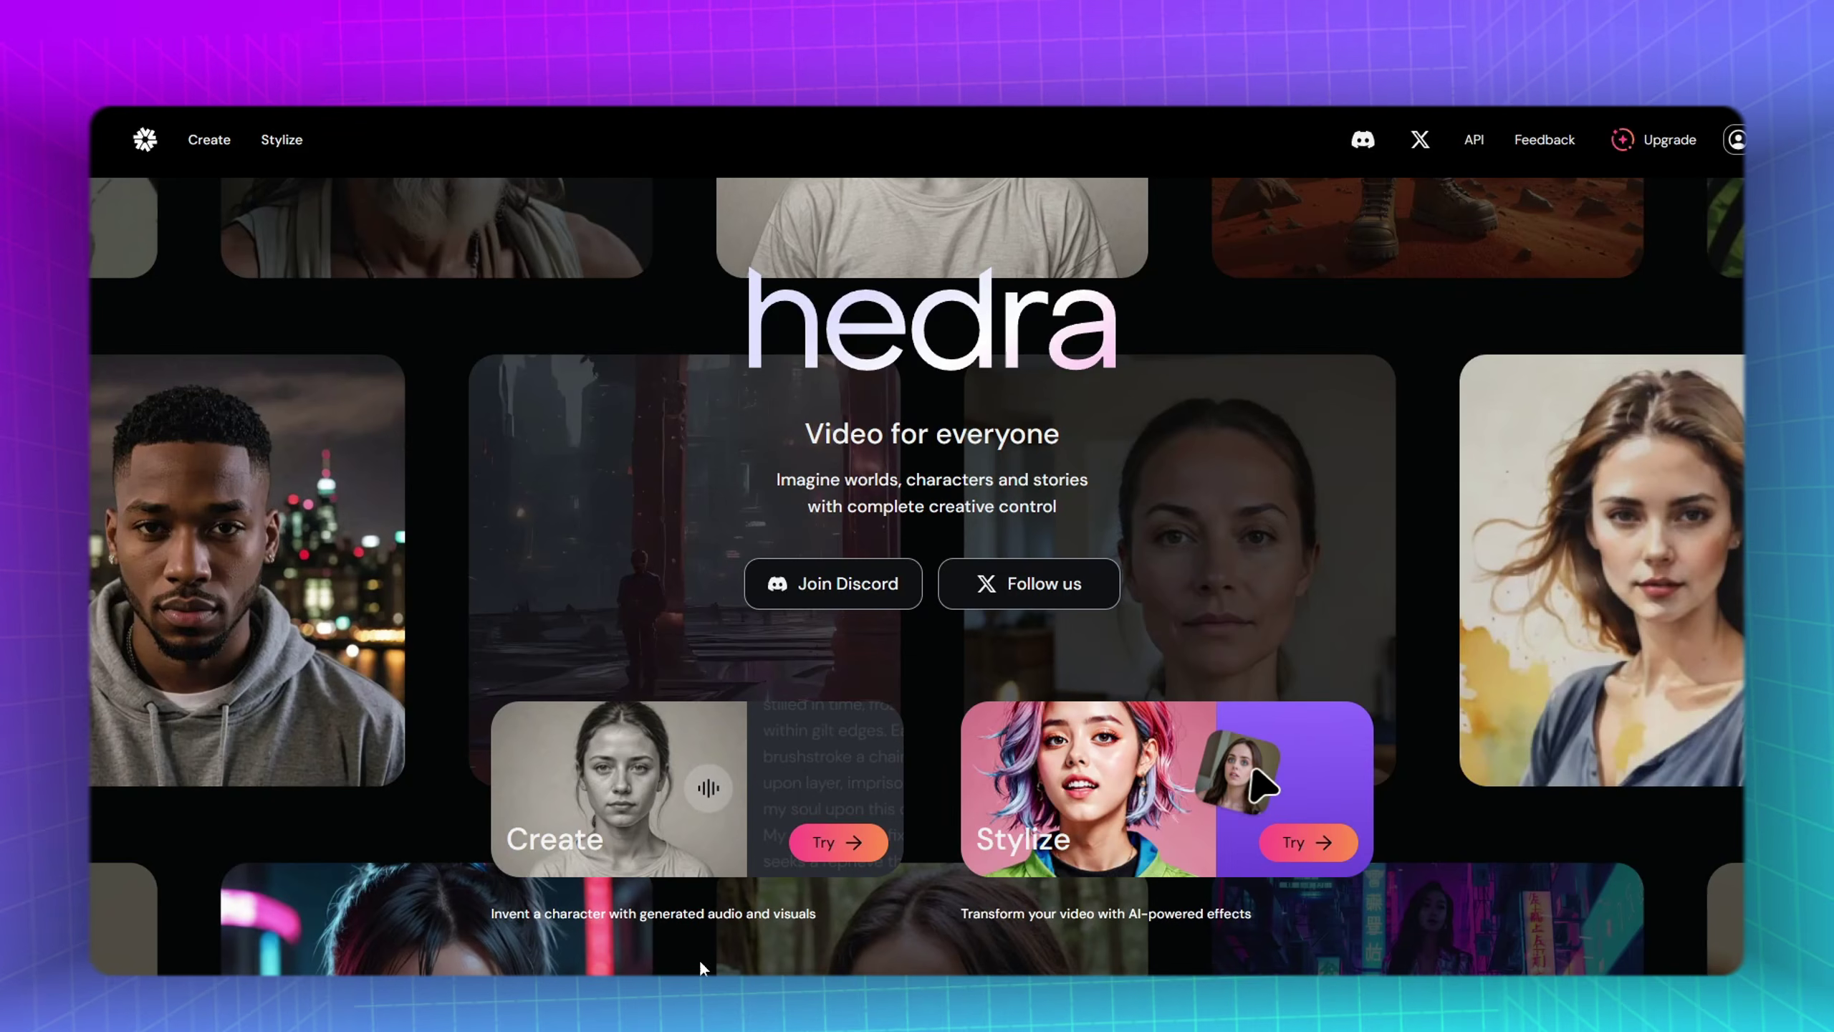
# Switch to the Hedra site, open its character creation page and sign in with a Google account
pyautogui.click(654, 867)
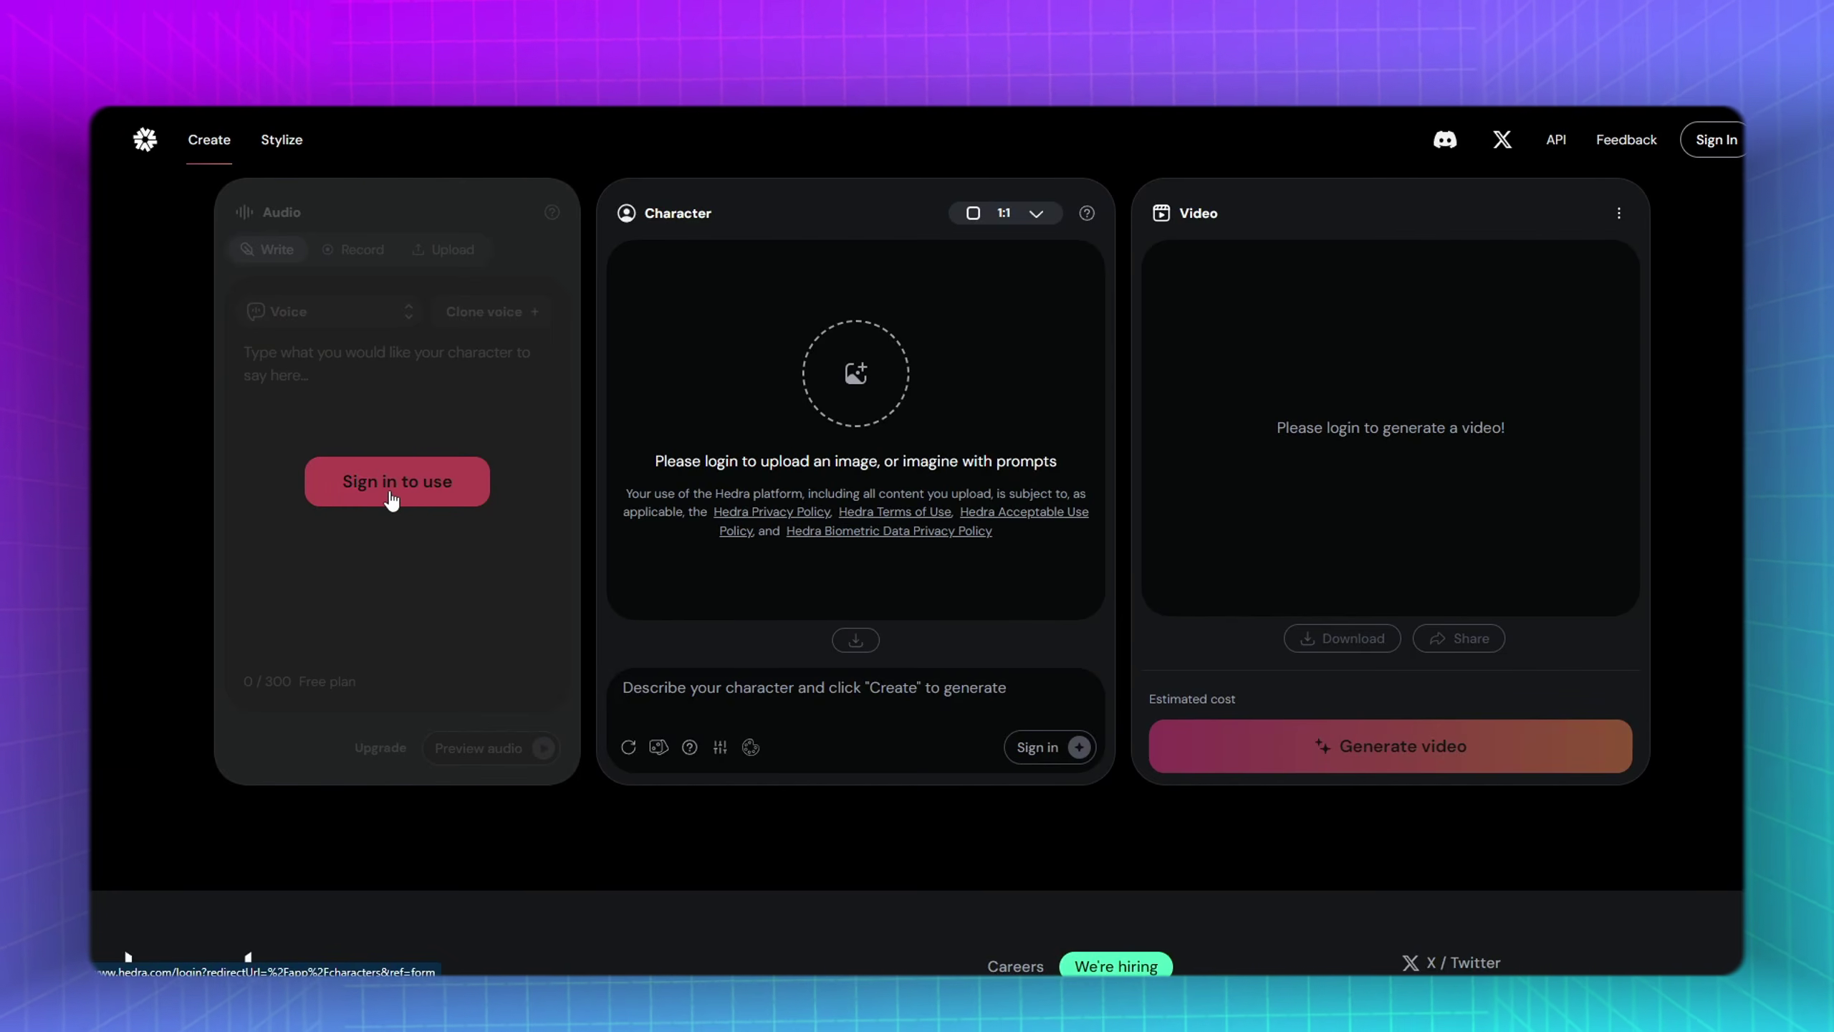
pyautogui.click(390, 485)
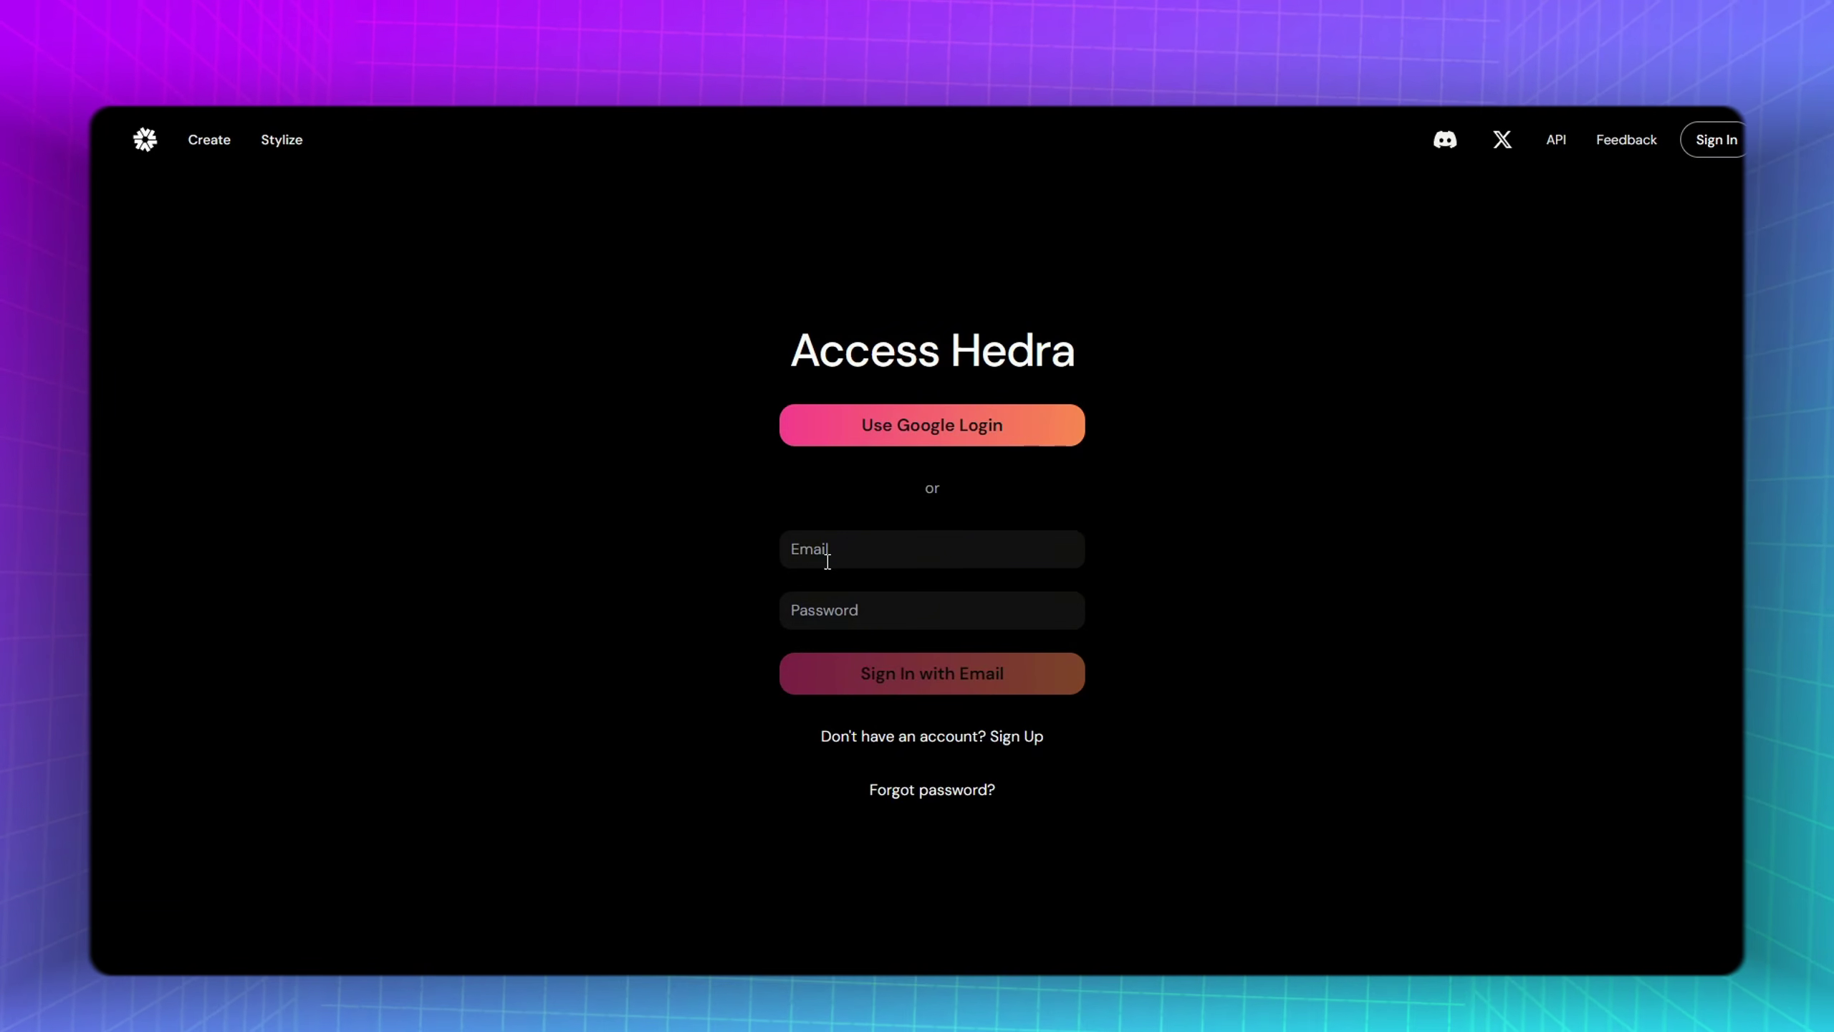
pyautogui.click(946, 436)
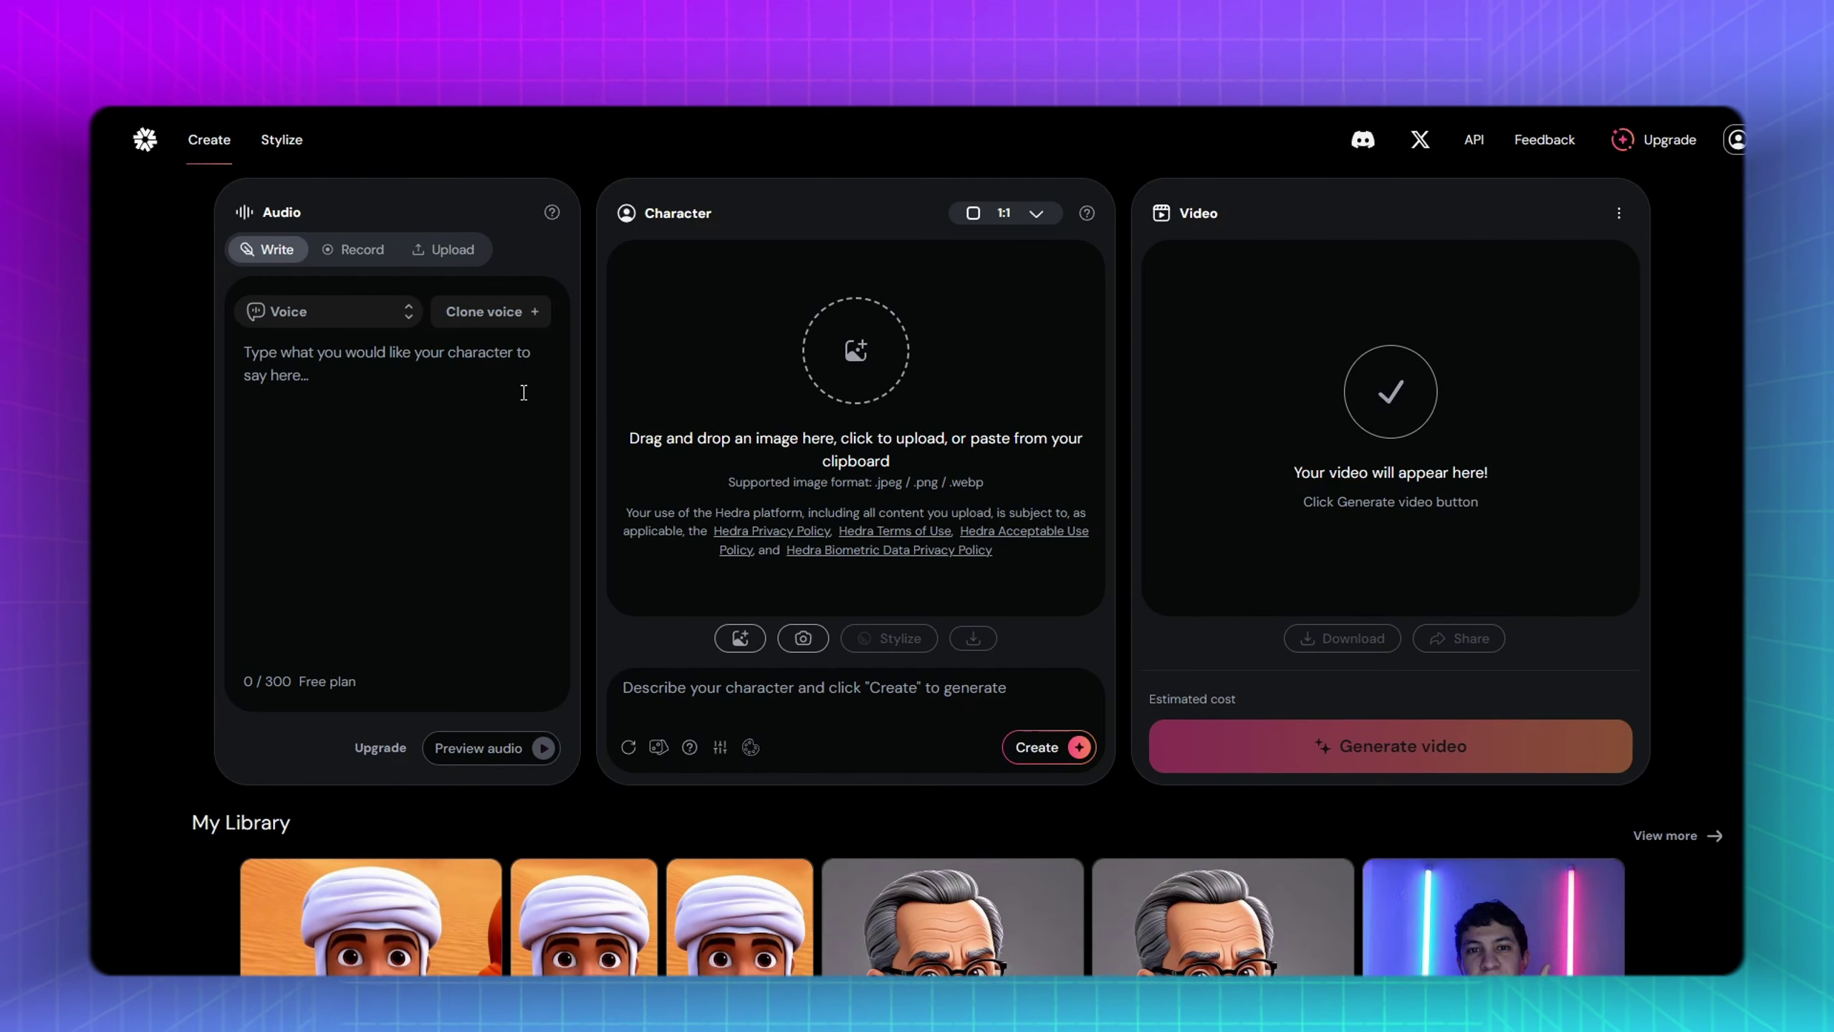
# Upload the audio file M and the character image Designer (5) from the Podcast folder for the host video
pyautogui.click(439, 251)
pyautogui.click(404, 444)
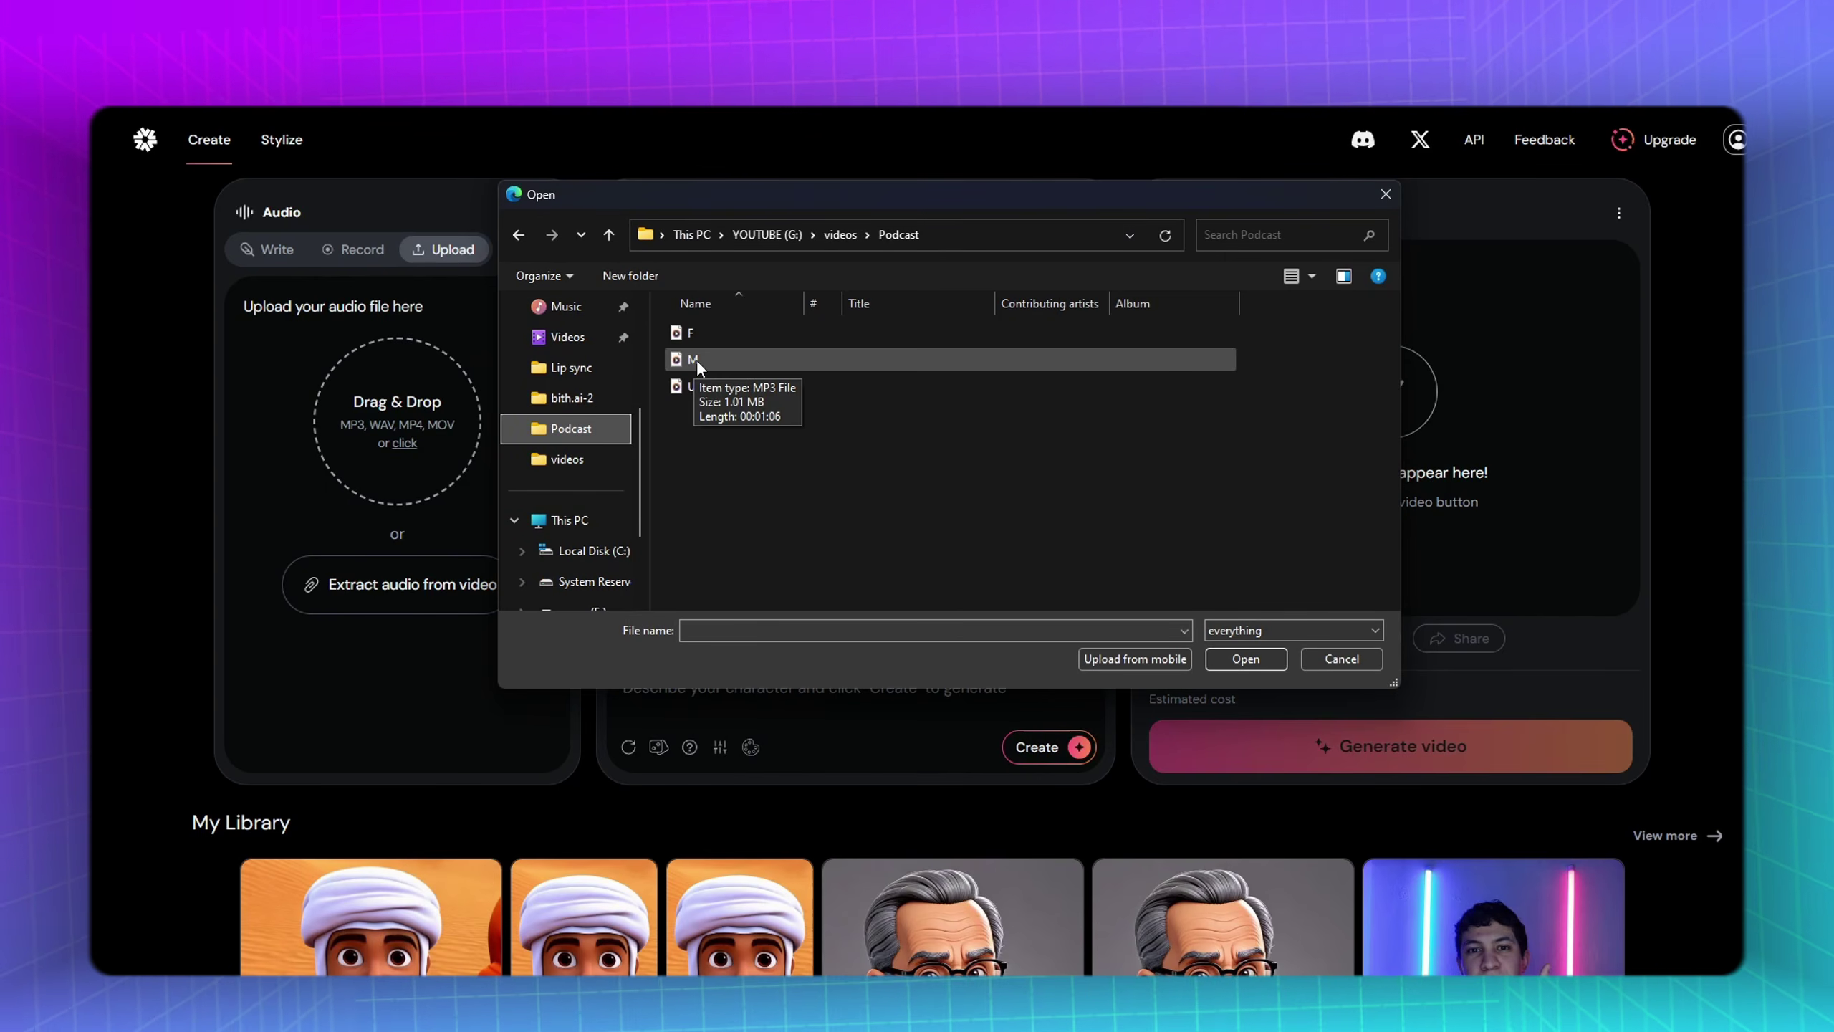
pyautogui.doubleClick(696, 358)
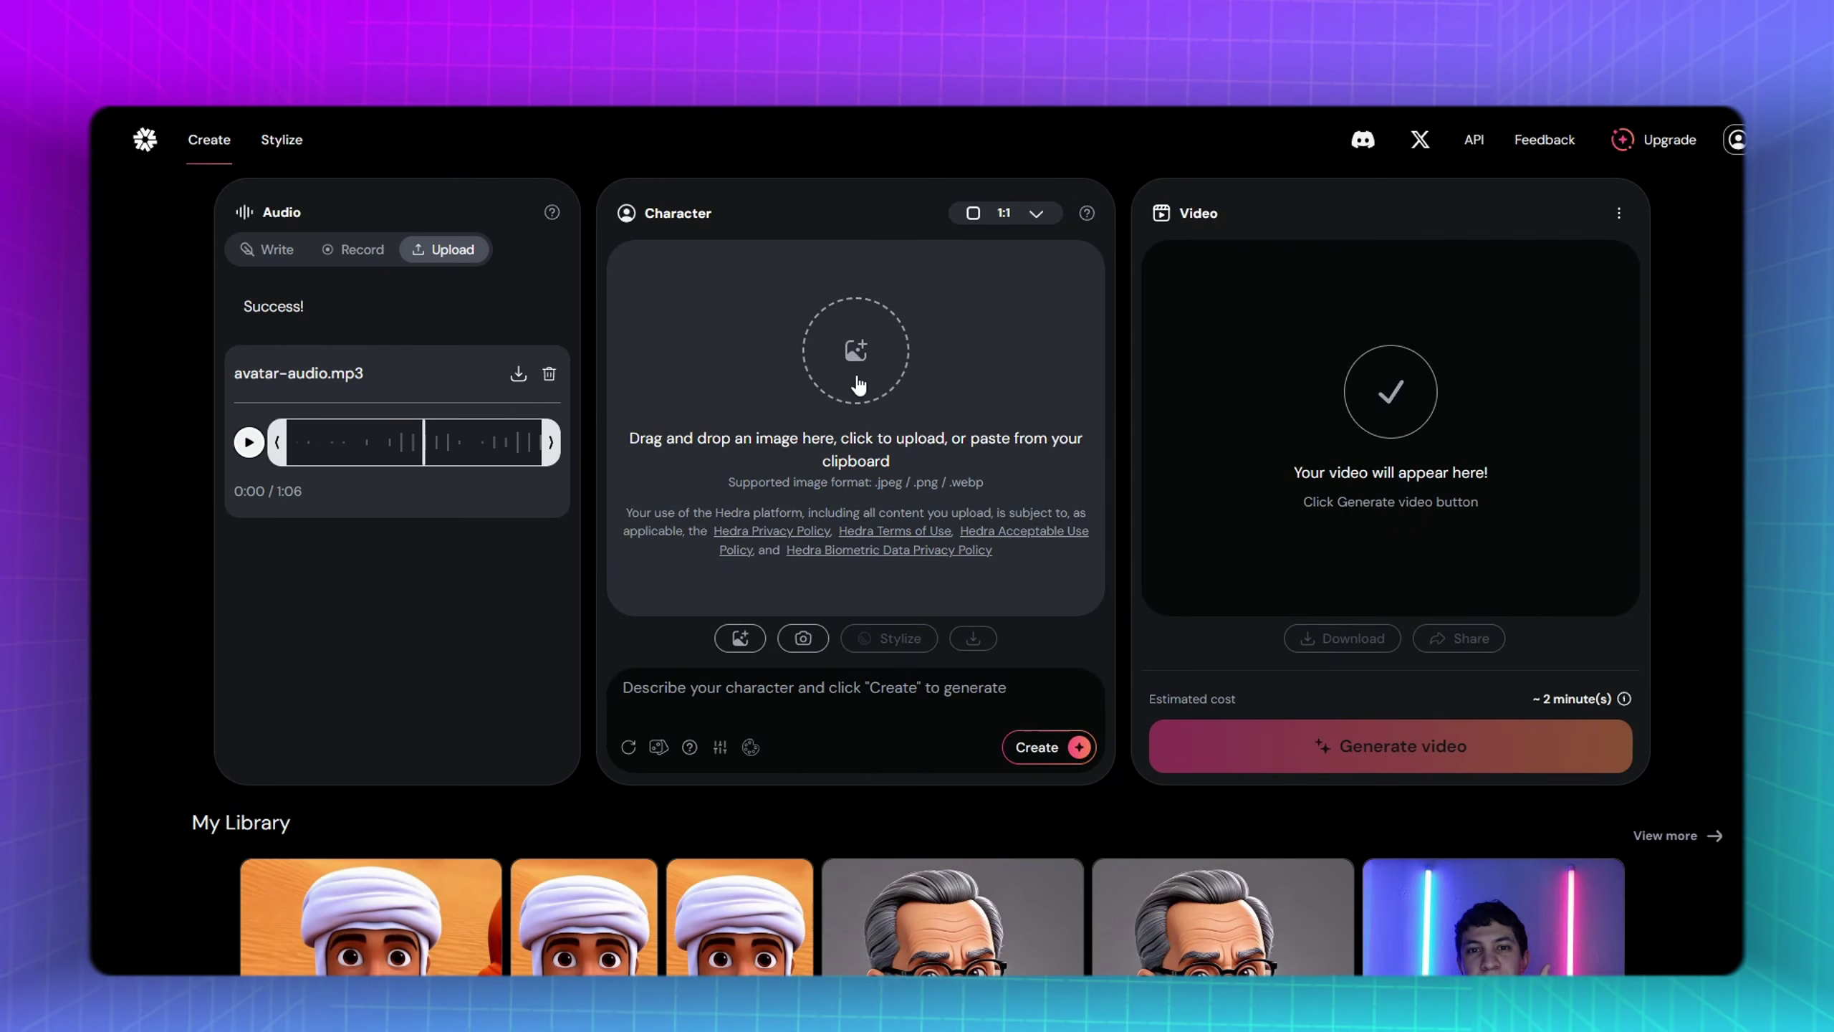
pyautogui.click(858, 384)
pyautogui.click(1224, 350)
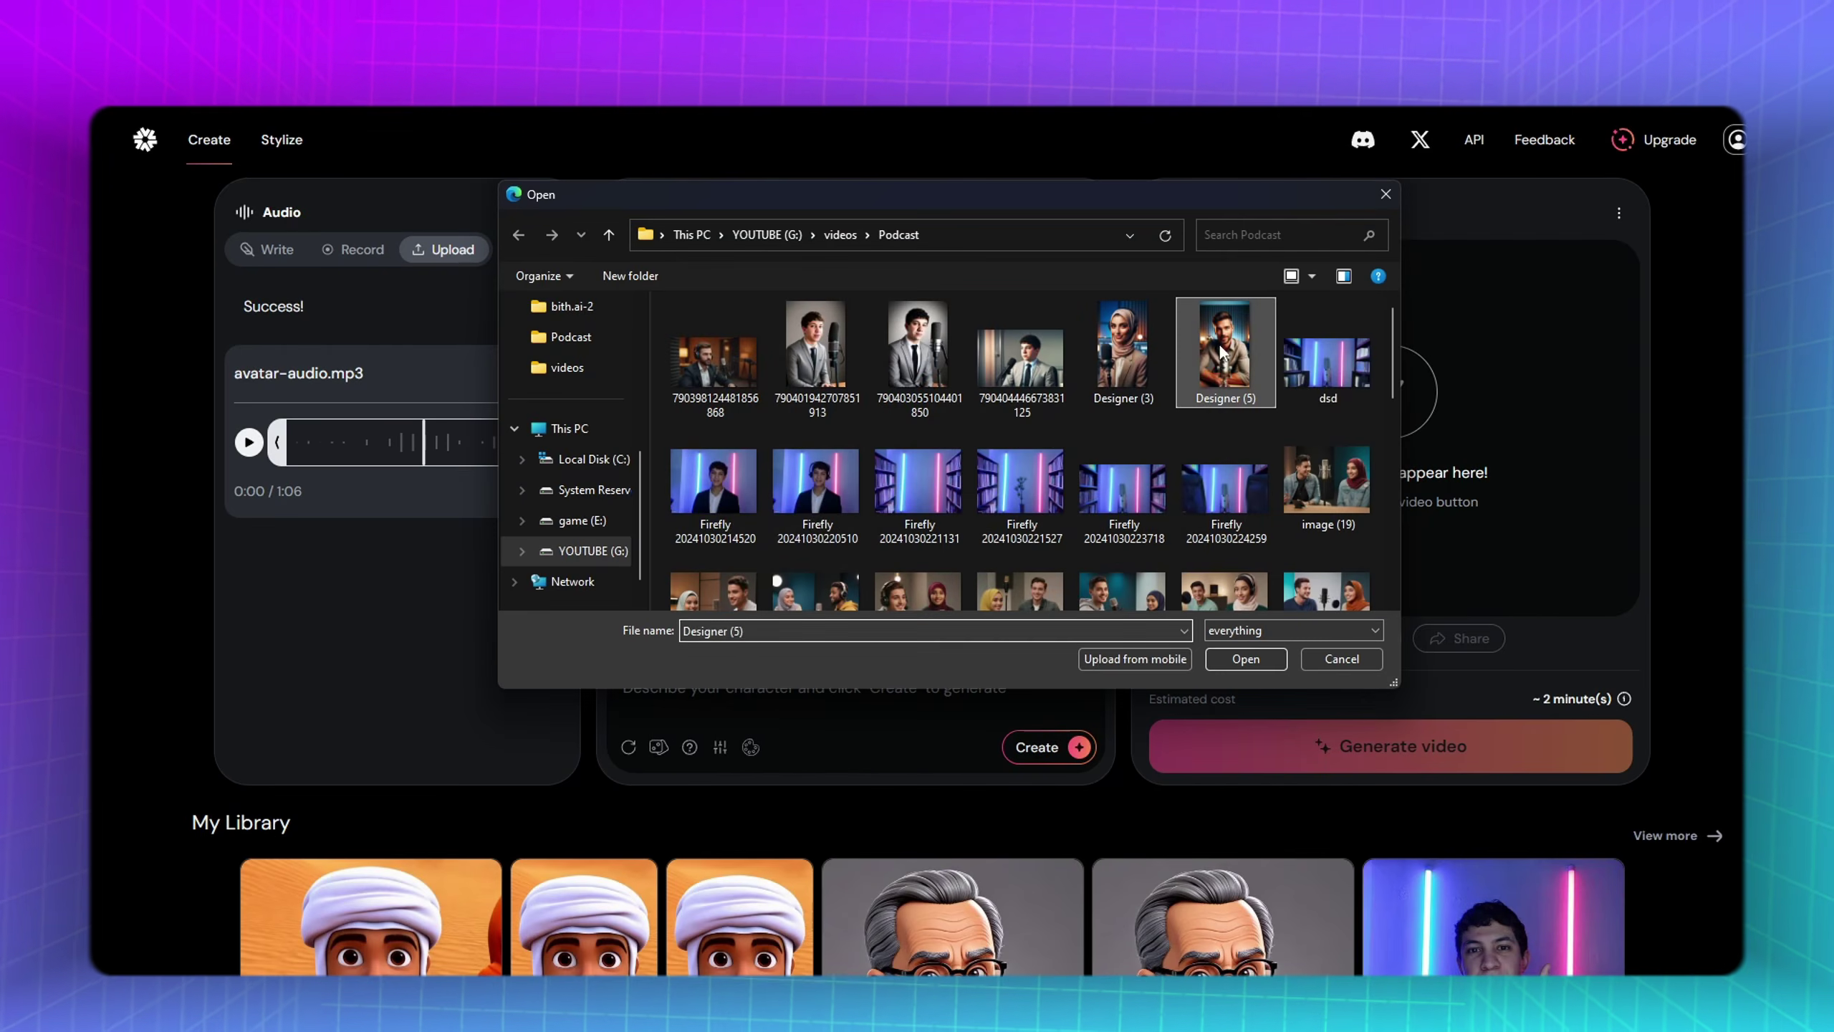
pyautogui.click(1235, 660)
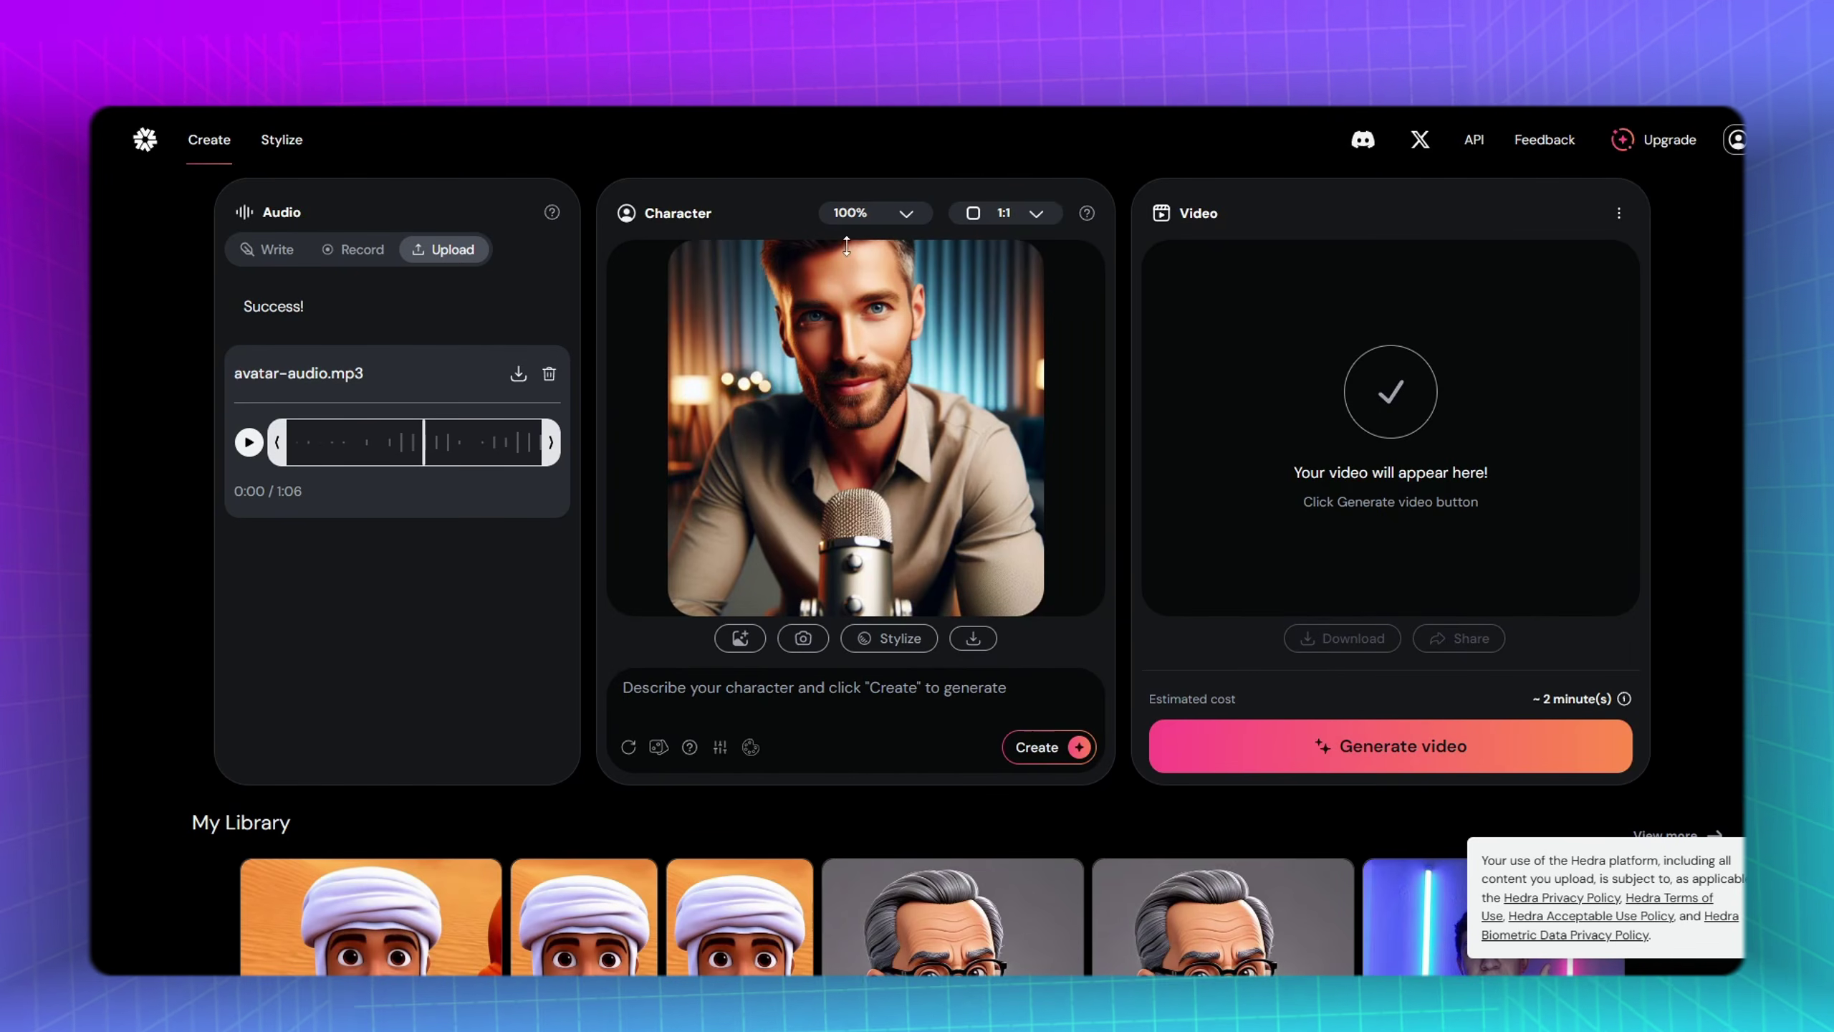
# Set the character's aspect ratio to 9:16, then generate the host video and play it
pyautogui.click(999, 226)
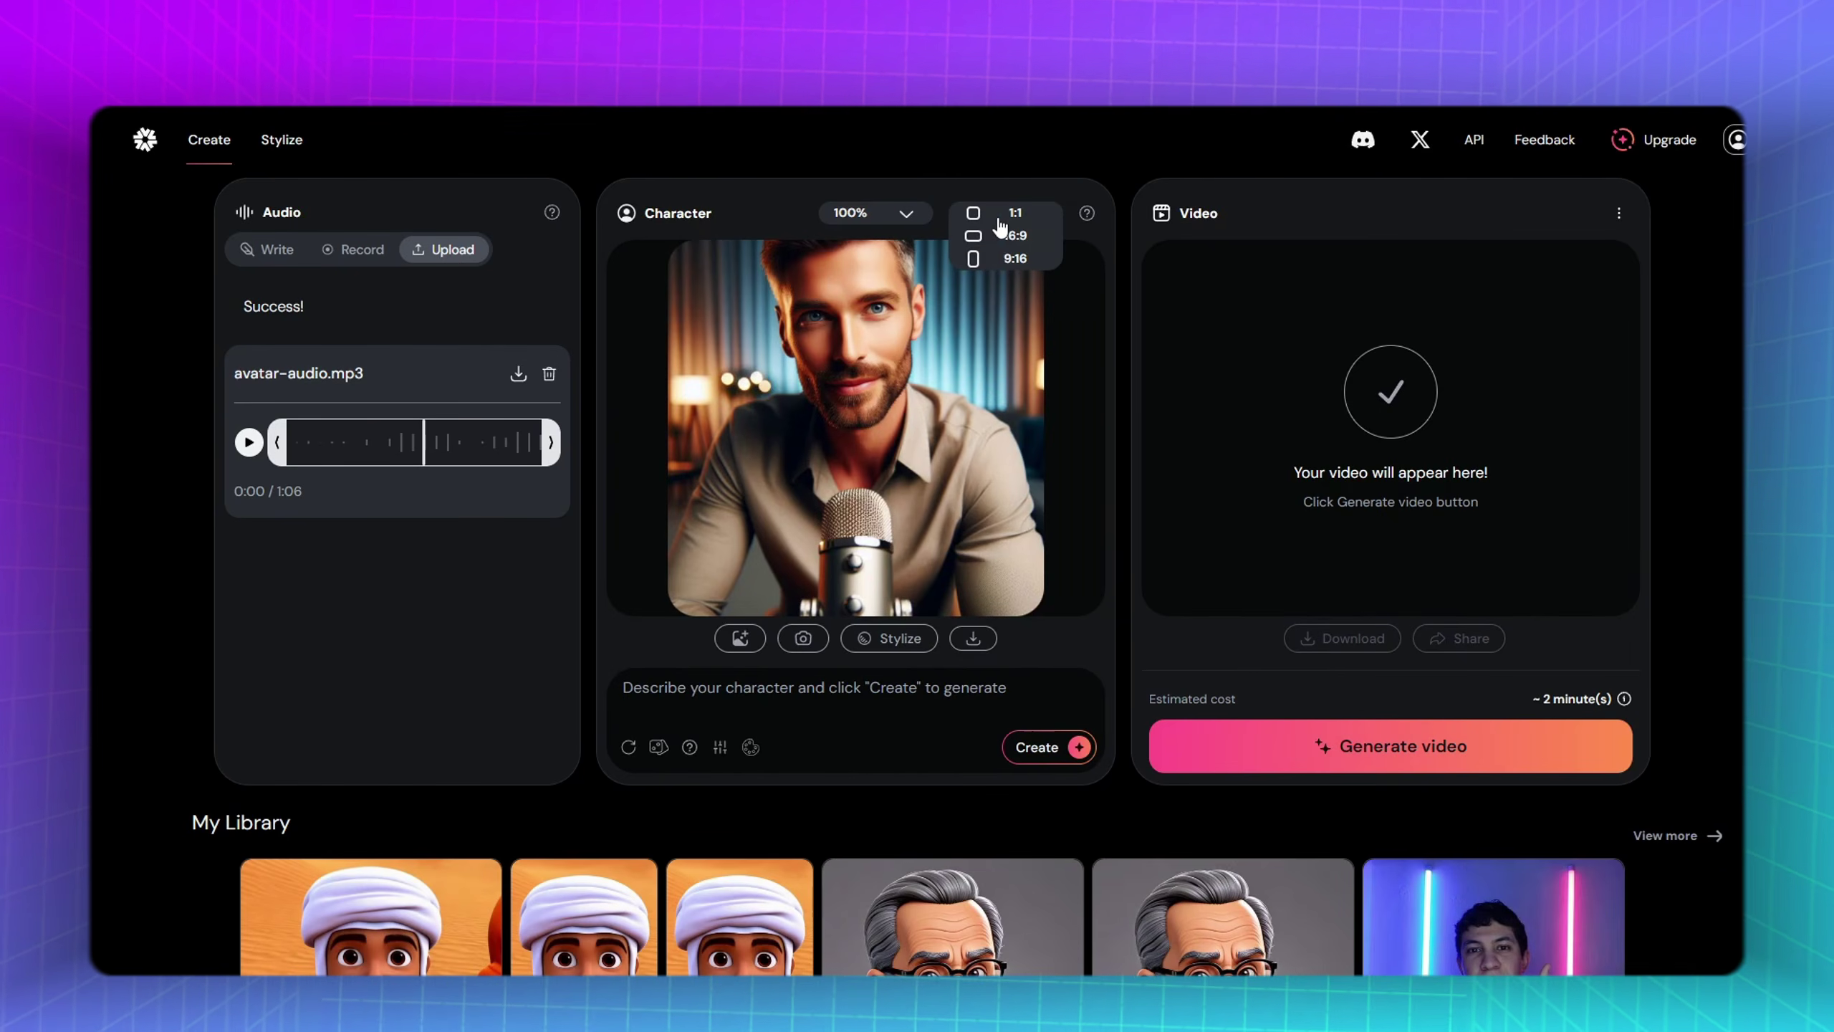
pyautogui.scroll(5, 895, 365)
pyautogui.scroll(-5, 872, 386)
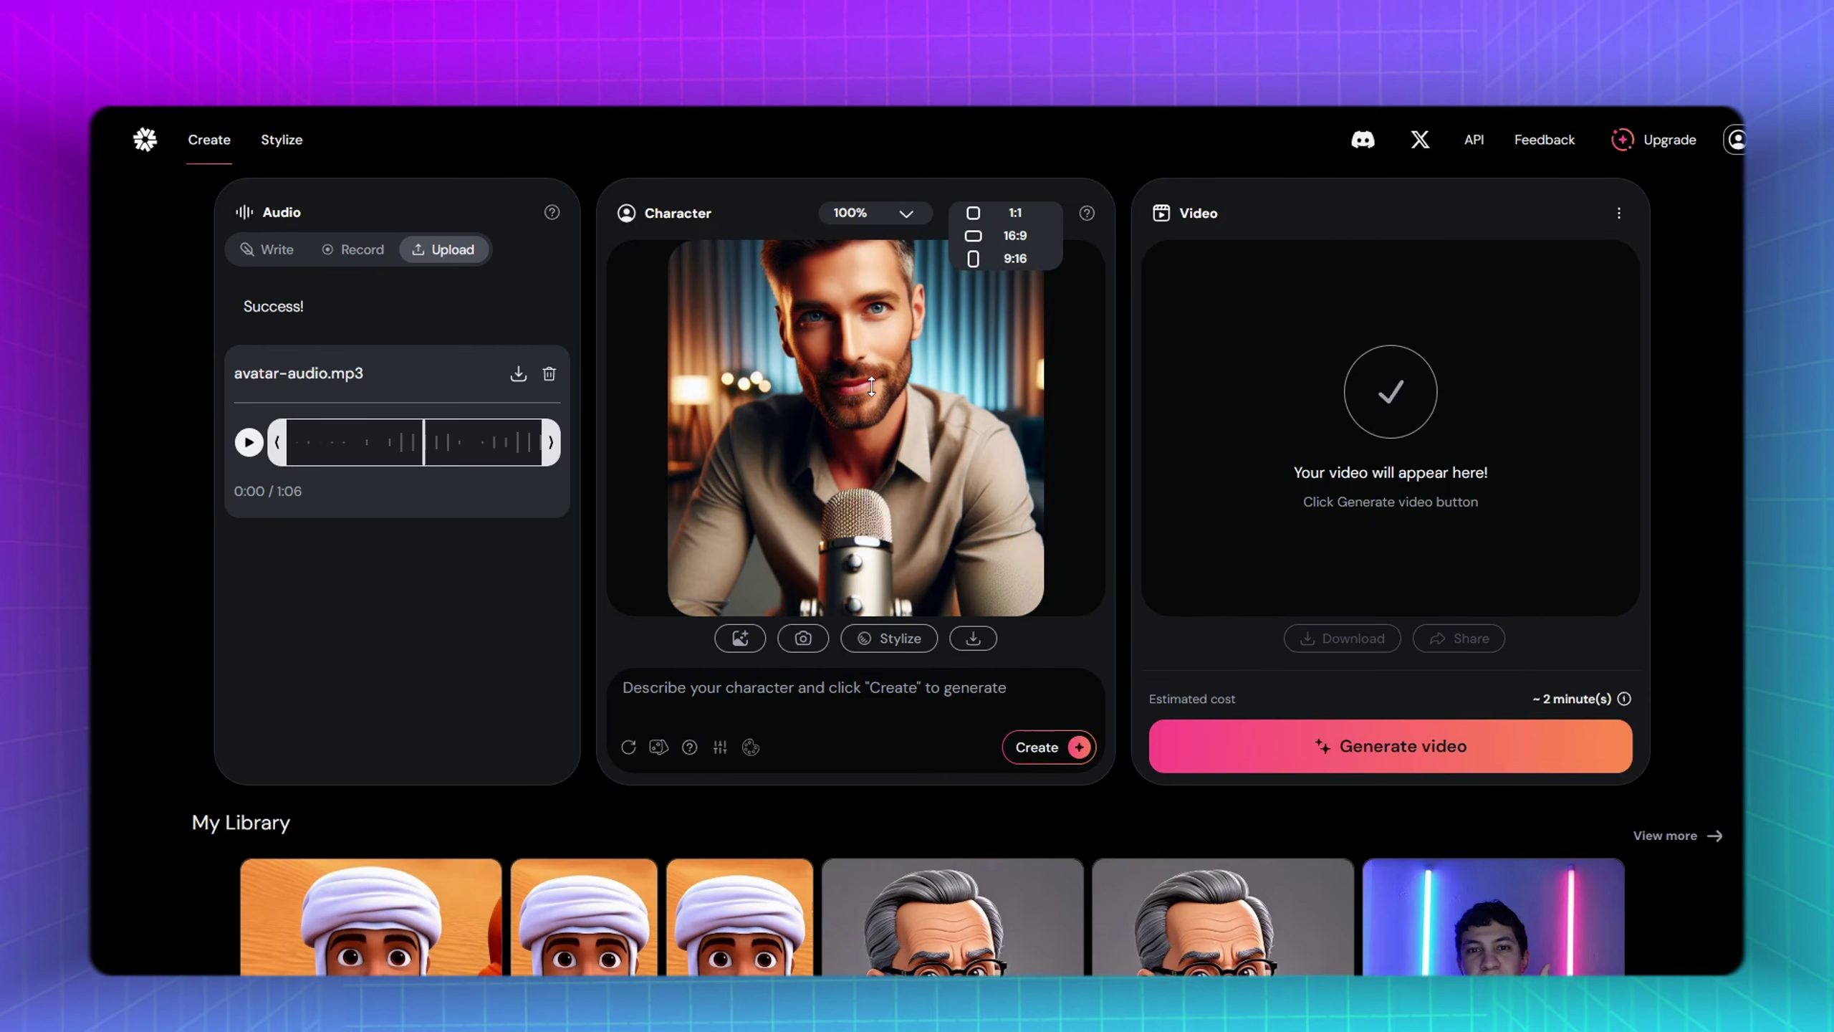
pyautogui.click(1015, 258)
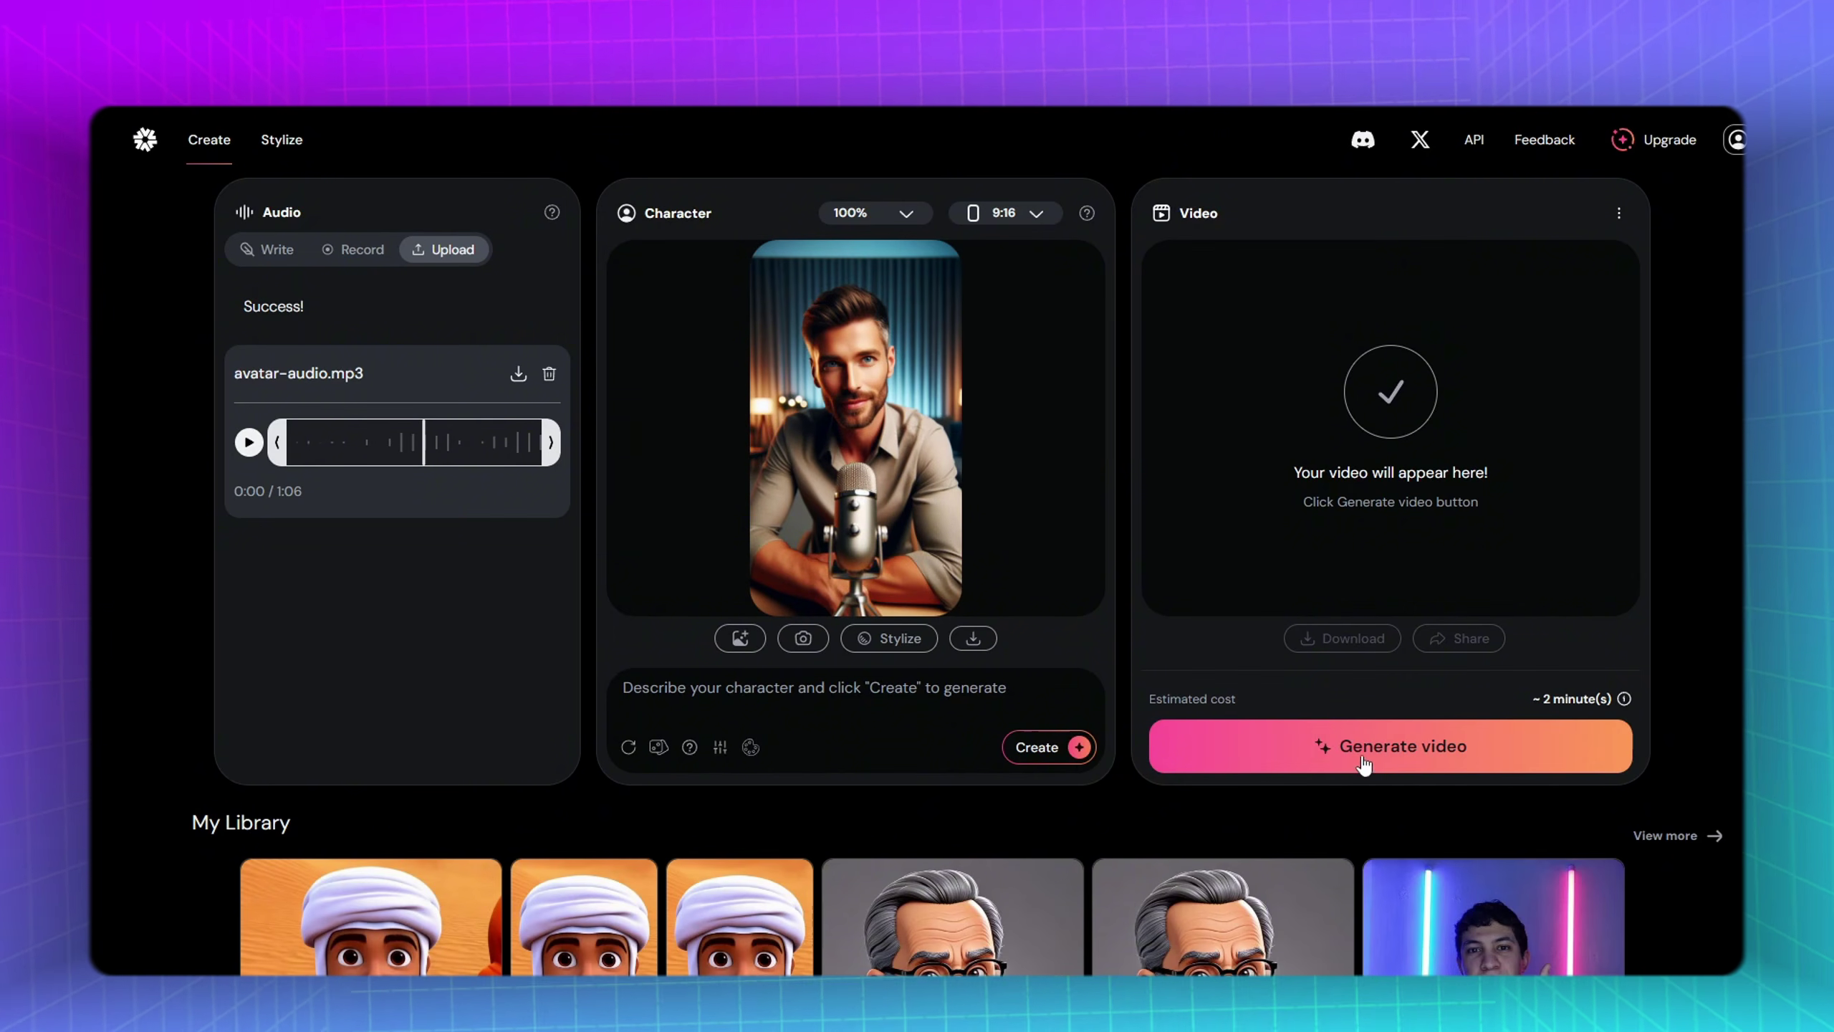
pyautogui.click(1402, 757)
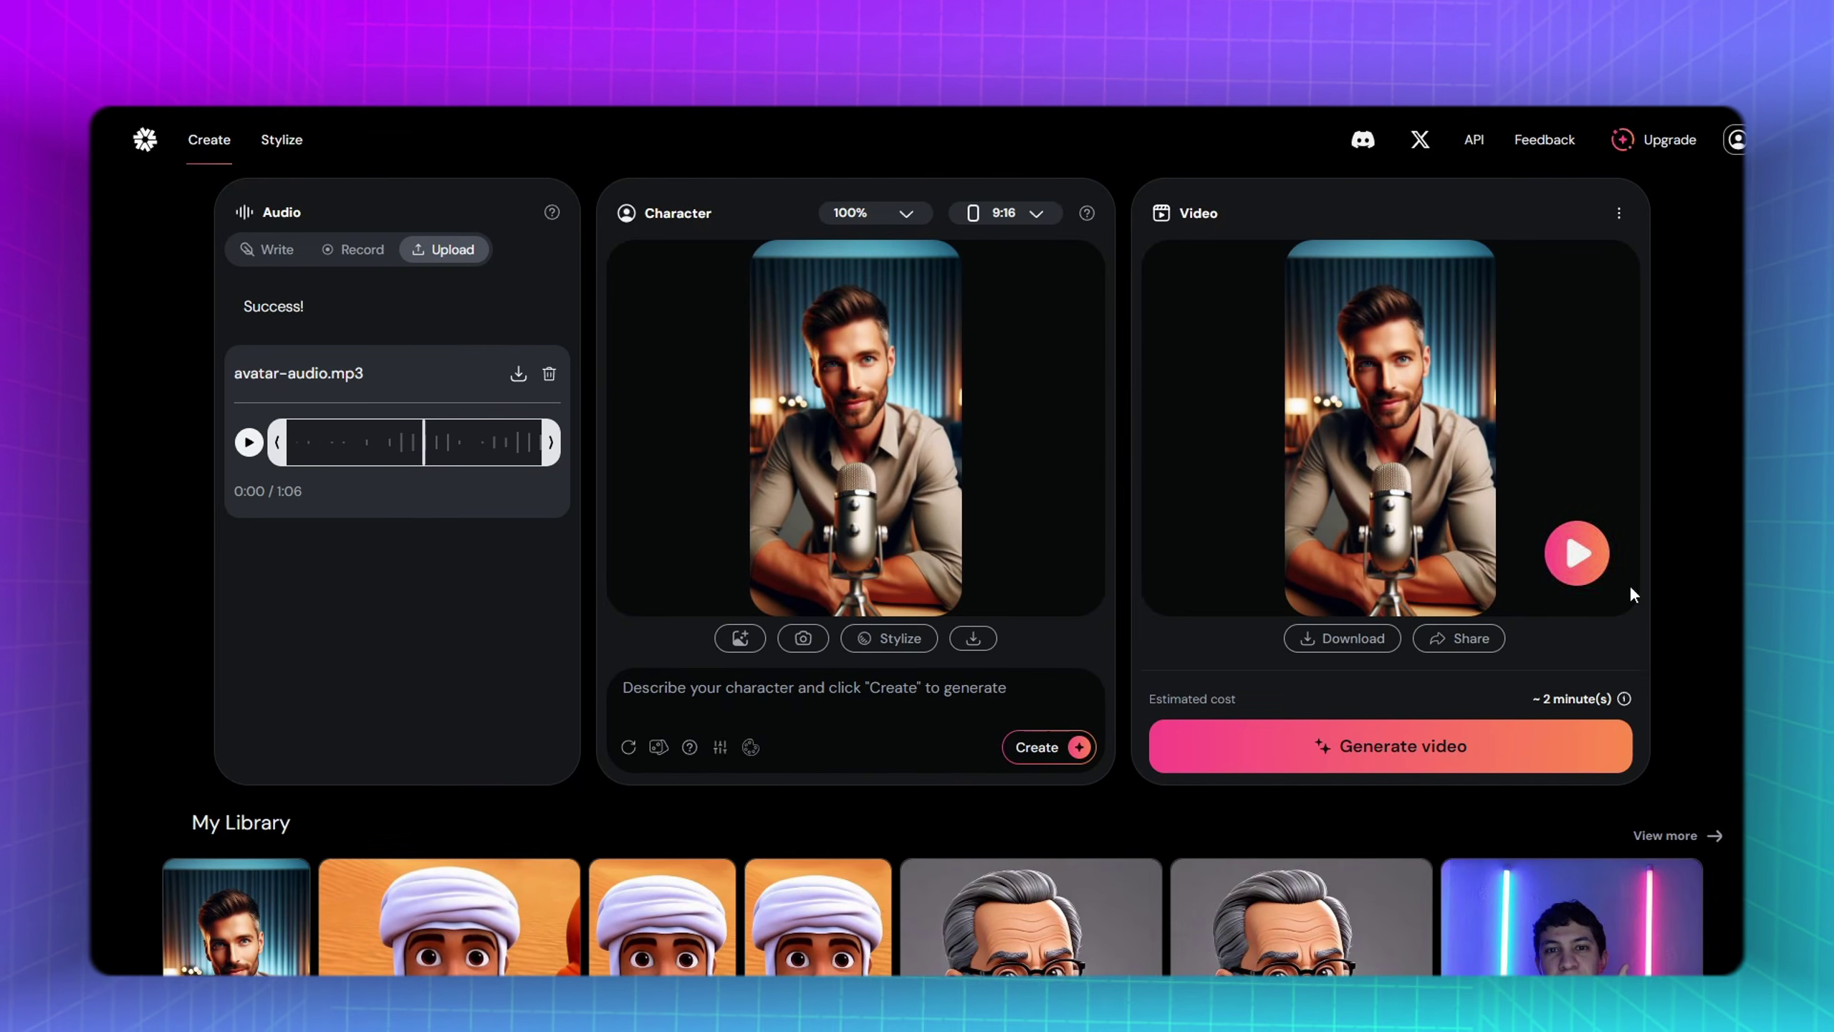
pyautogui.click(1578, 556)
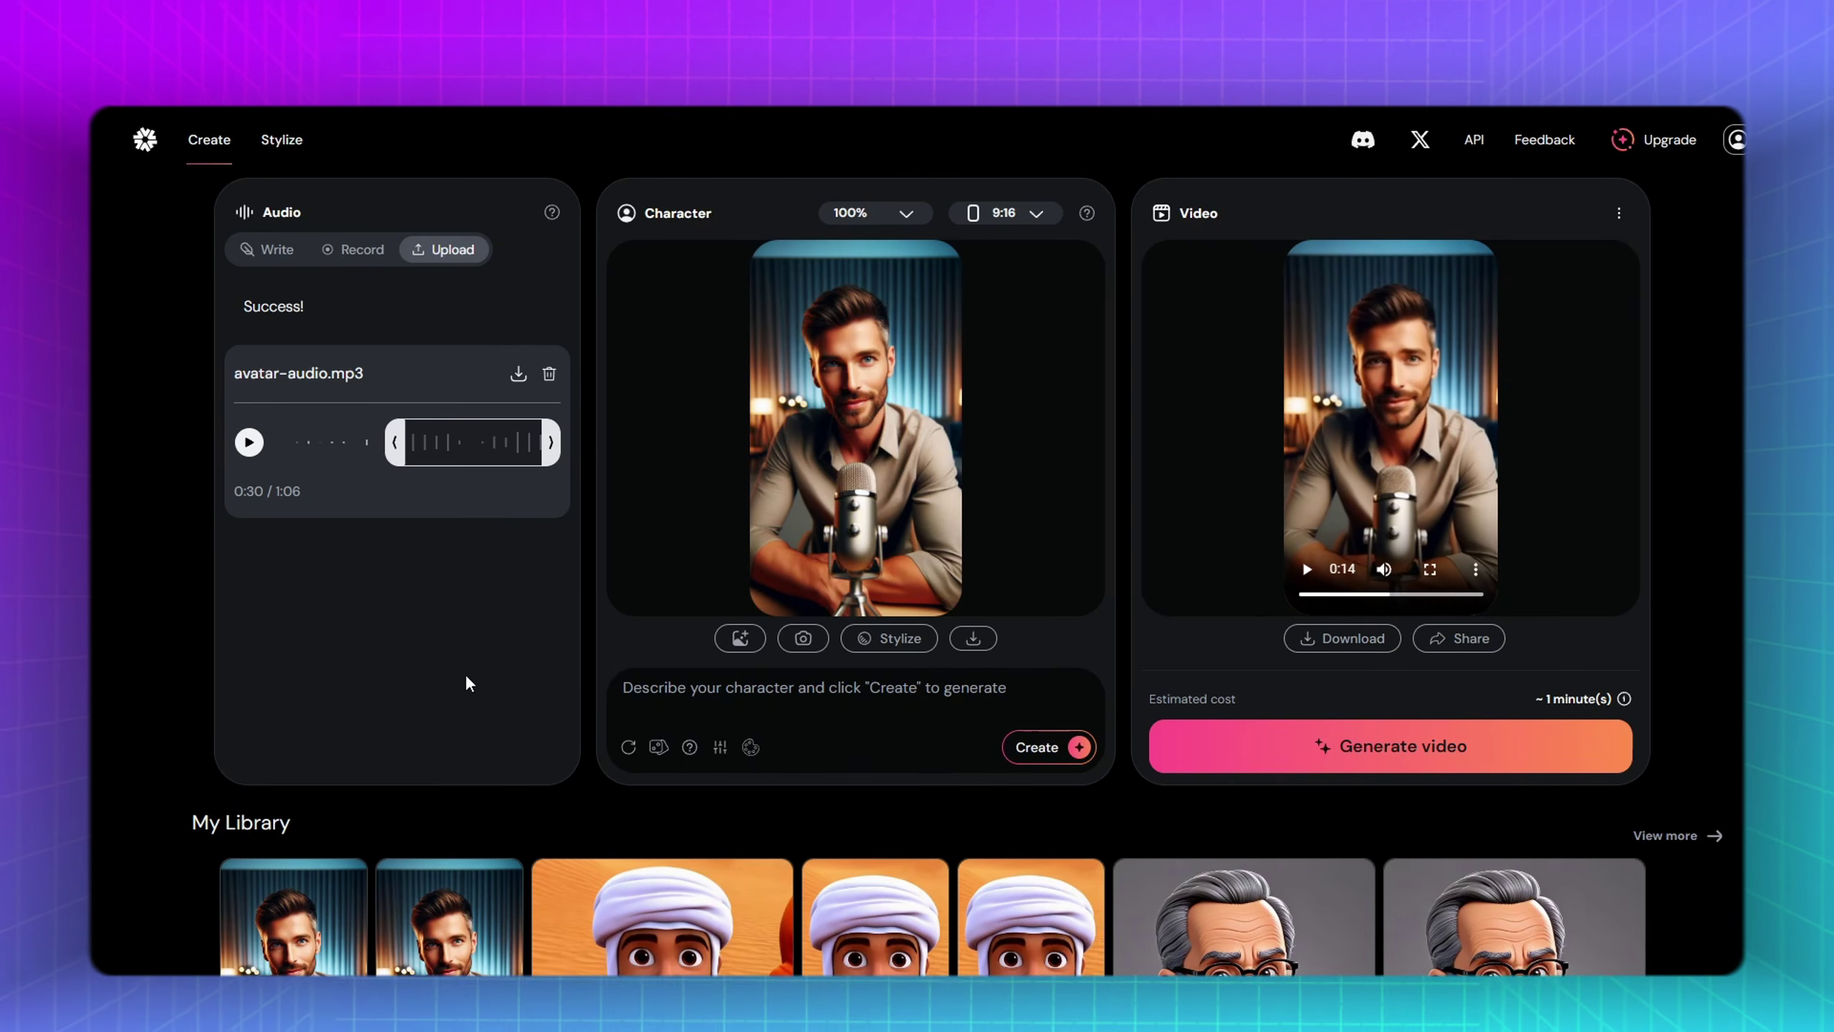
# Replace the uploaded host audio with the file F from the Podcast folder
pyautogui.click(549, 376)
pyautogui.click(467, 454)
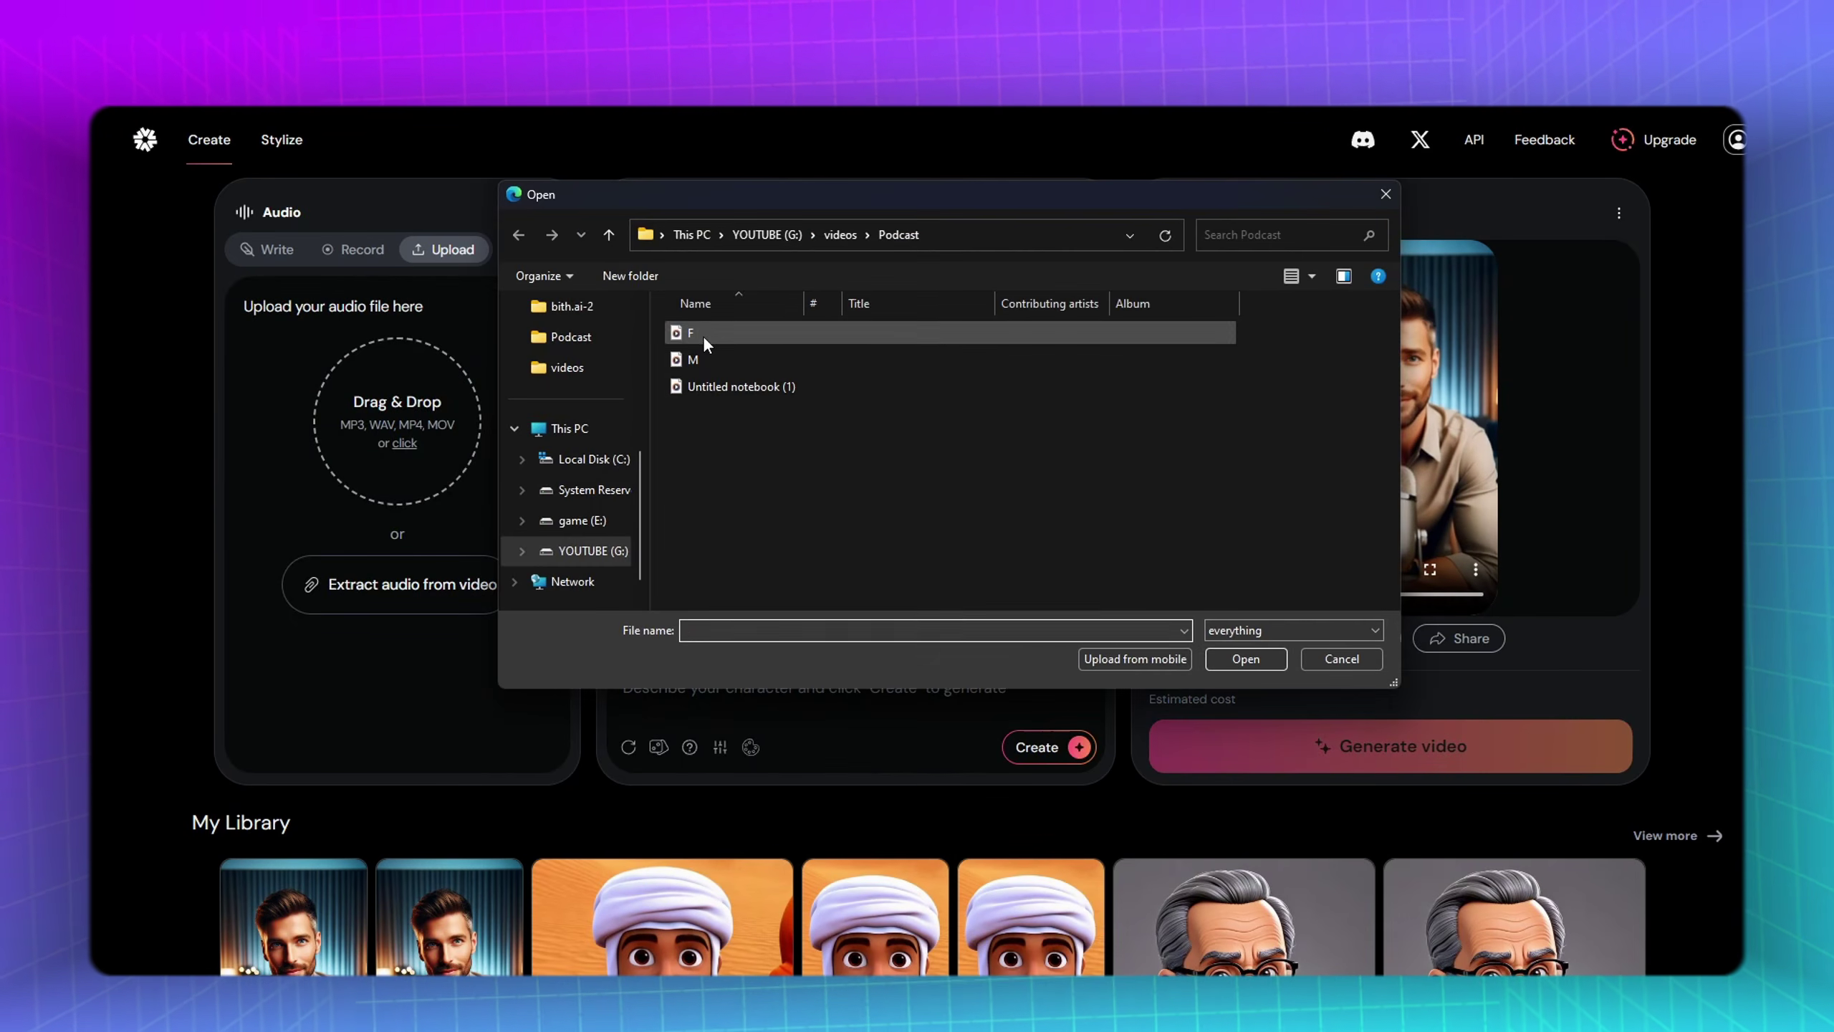
pyautogui.click(1242, 660)
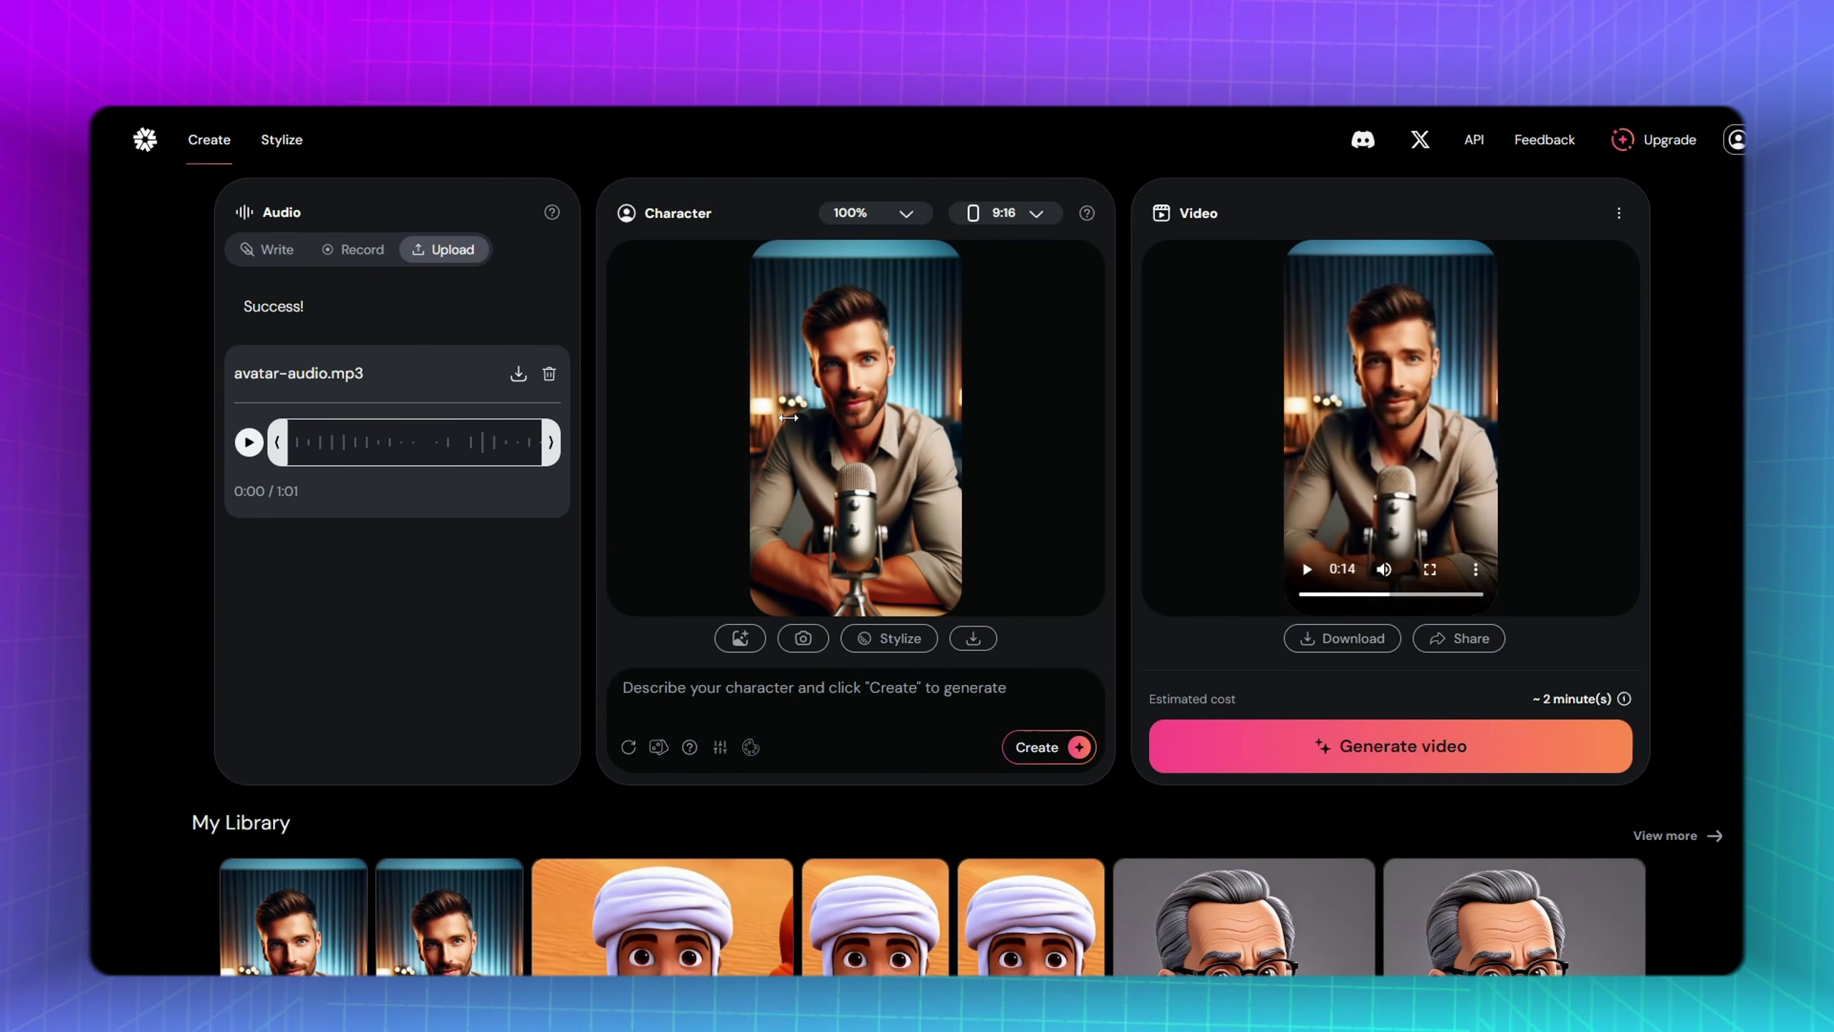
# Replace the character image with Designer (3), then generate the guest video and play it
pyautogui.click(743, 639)
pyautogui.click(1123, 348)
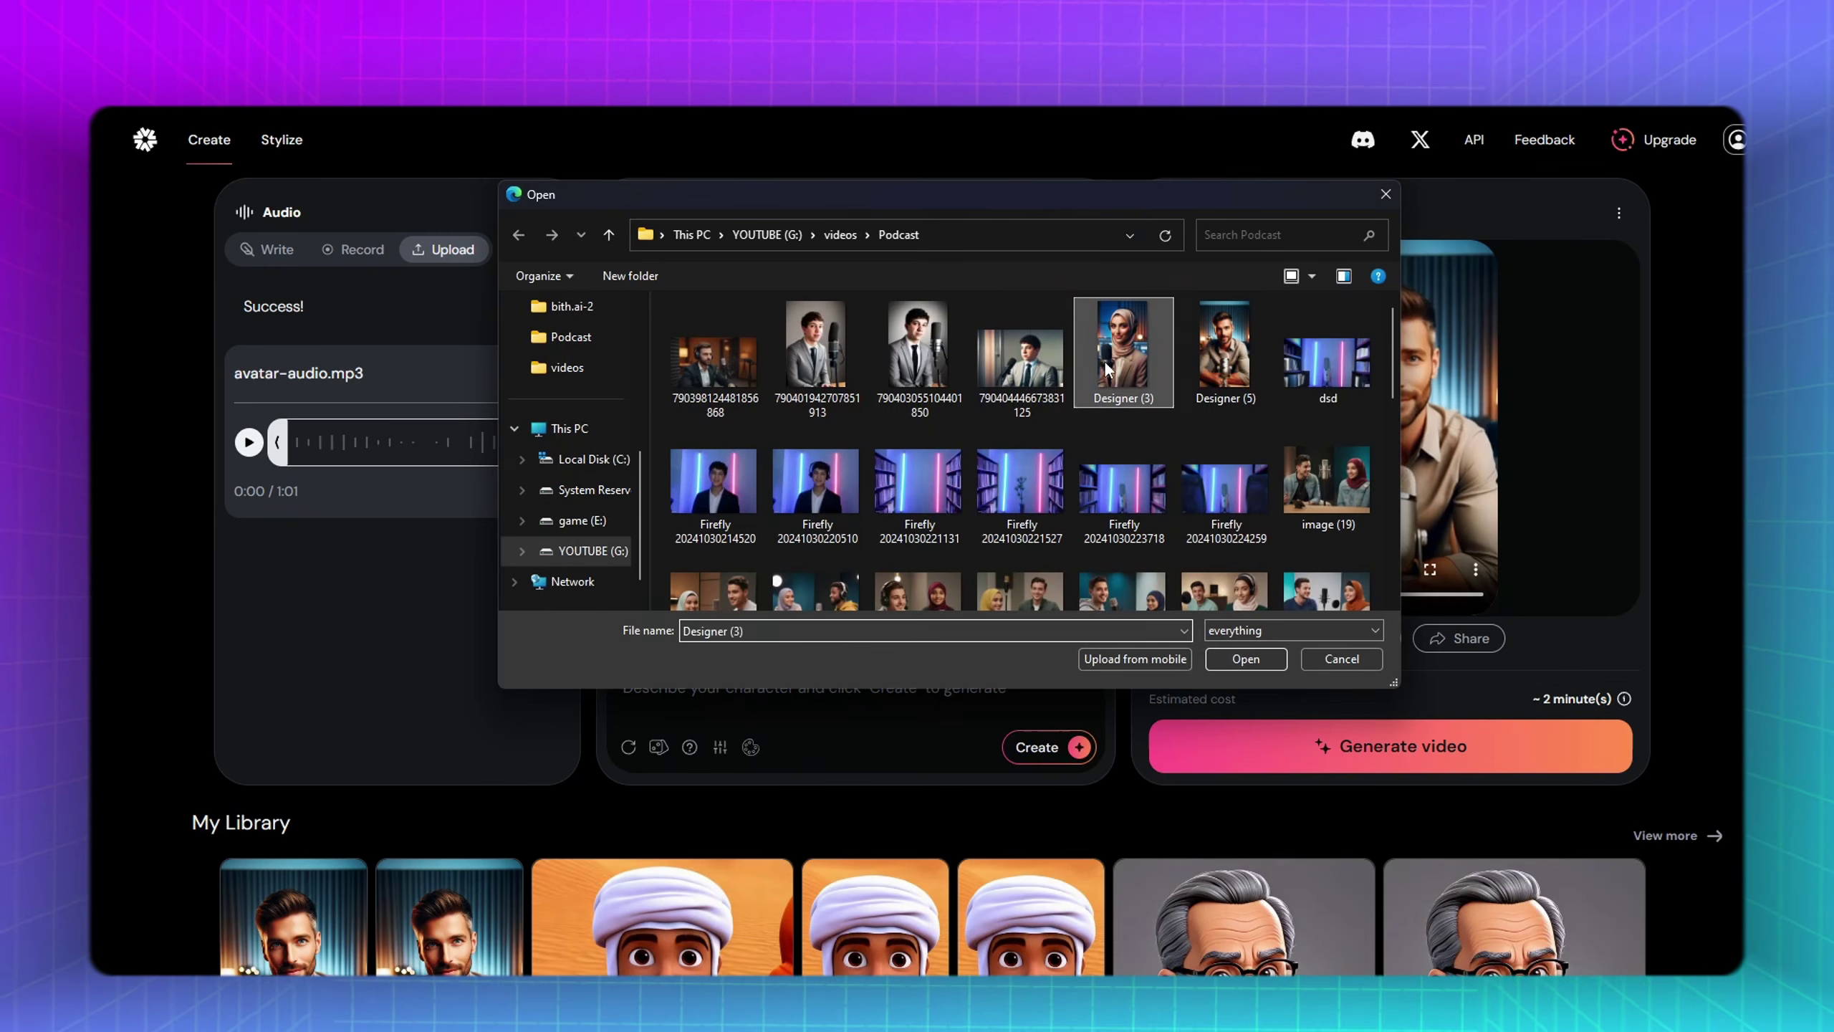
pyautogui.click(1246, 660)
pyautogui.click(1443, 751)
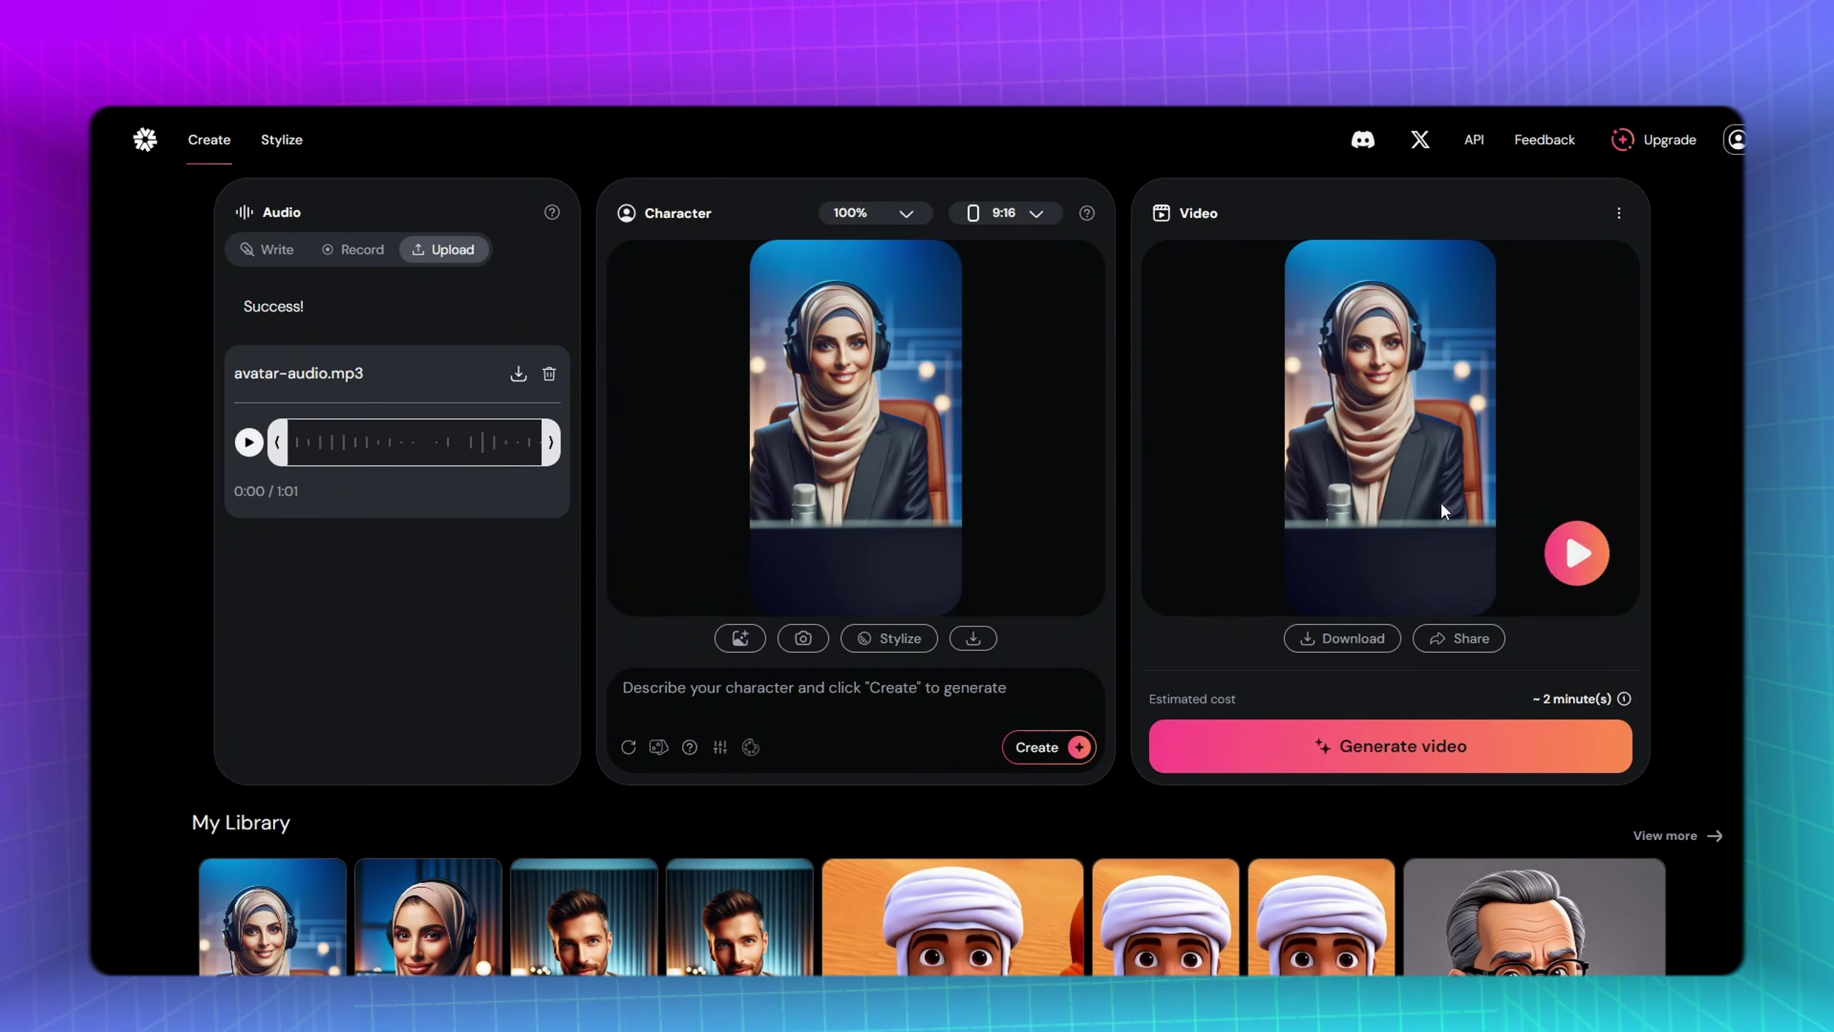
pyautogui.click(1582, 556)
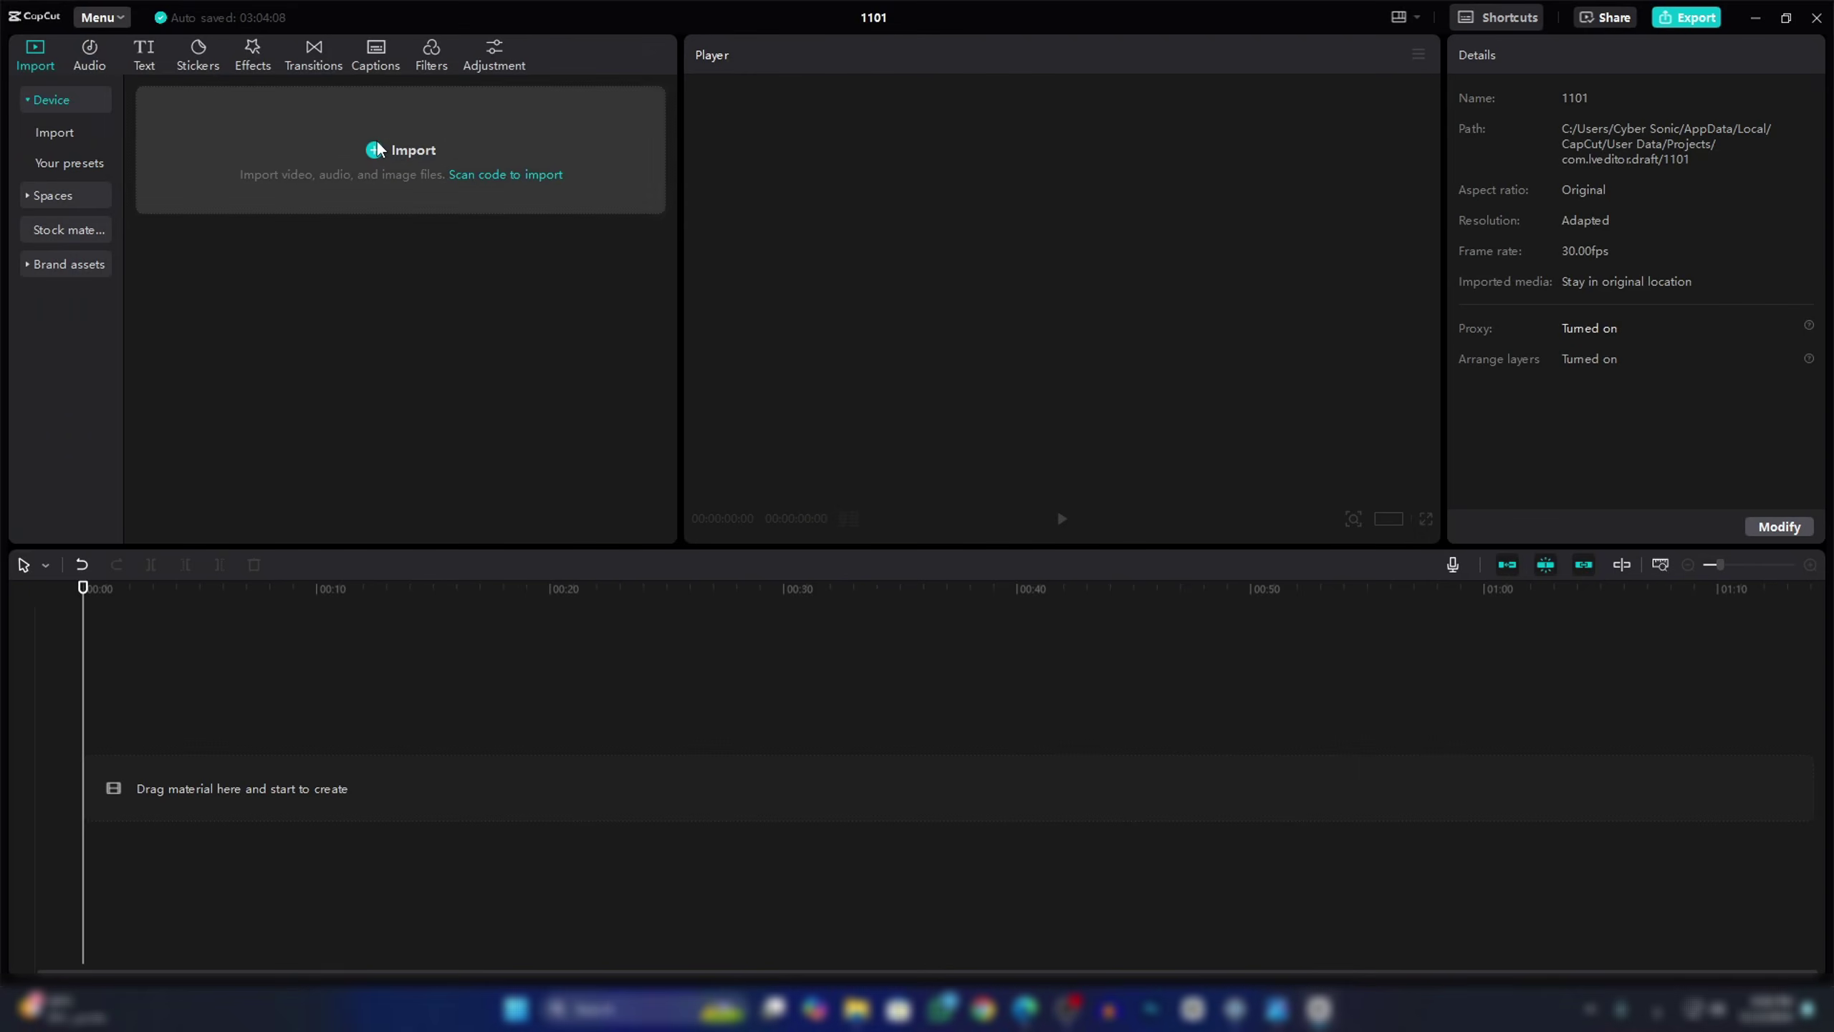
# Switch to CapCut and import the two guest videos with headphones and the two host videos from Downloads
pyautogui.click(378, 150)
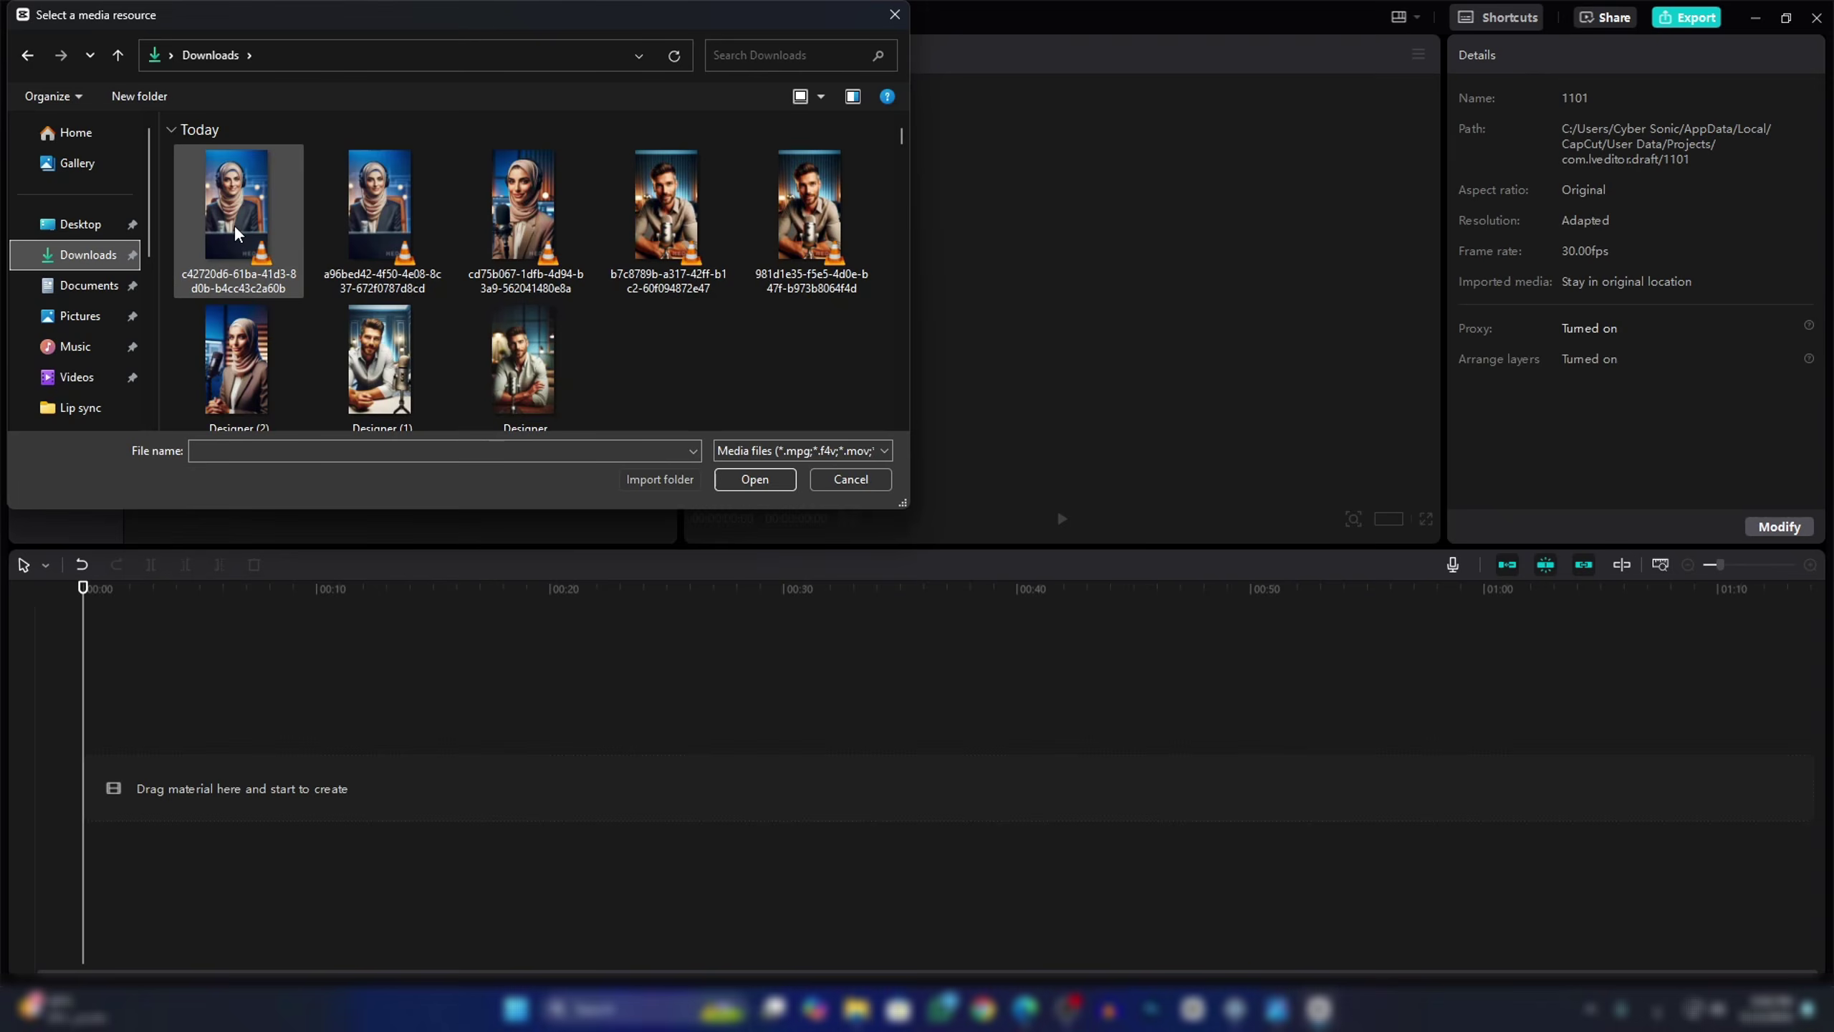
pyautogui.click(237, 209)
pyautogui.keyDown('ctrl'); pyautogui.click(379, 224); pyautogui.keyUp('ctrl')
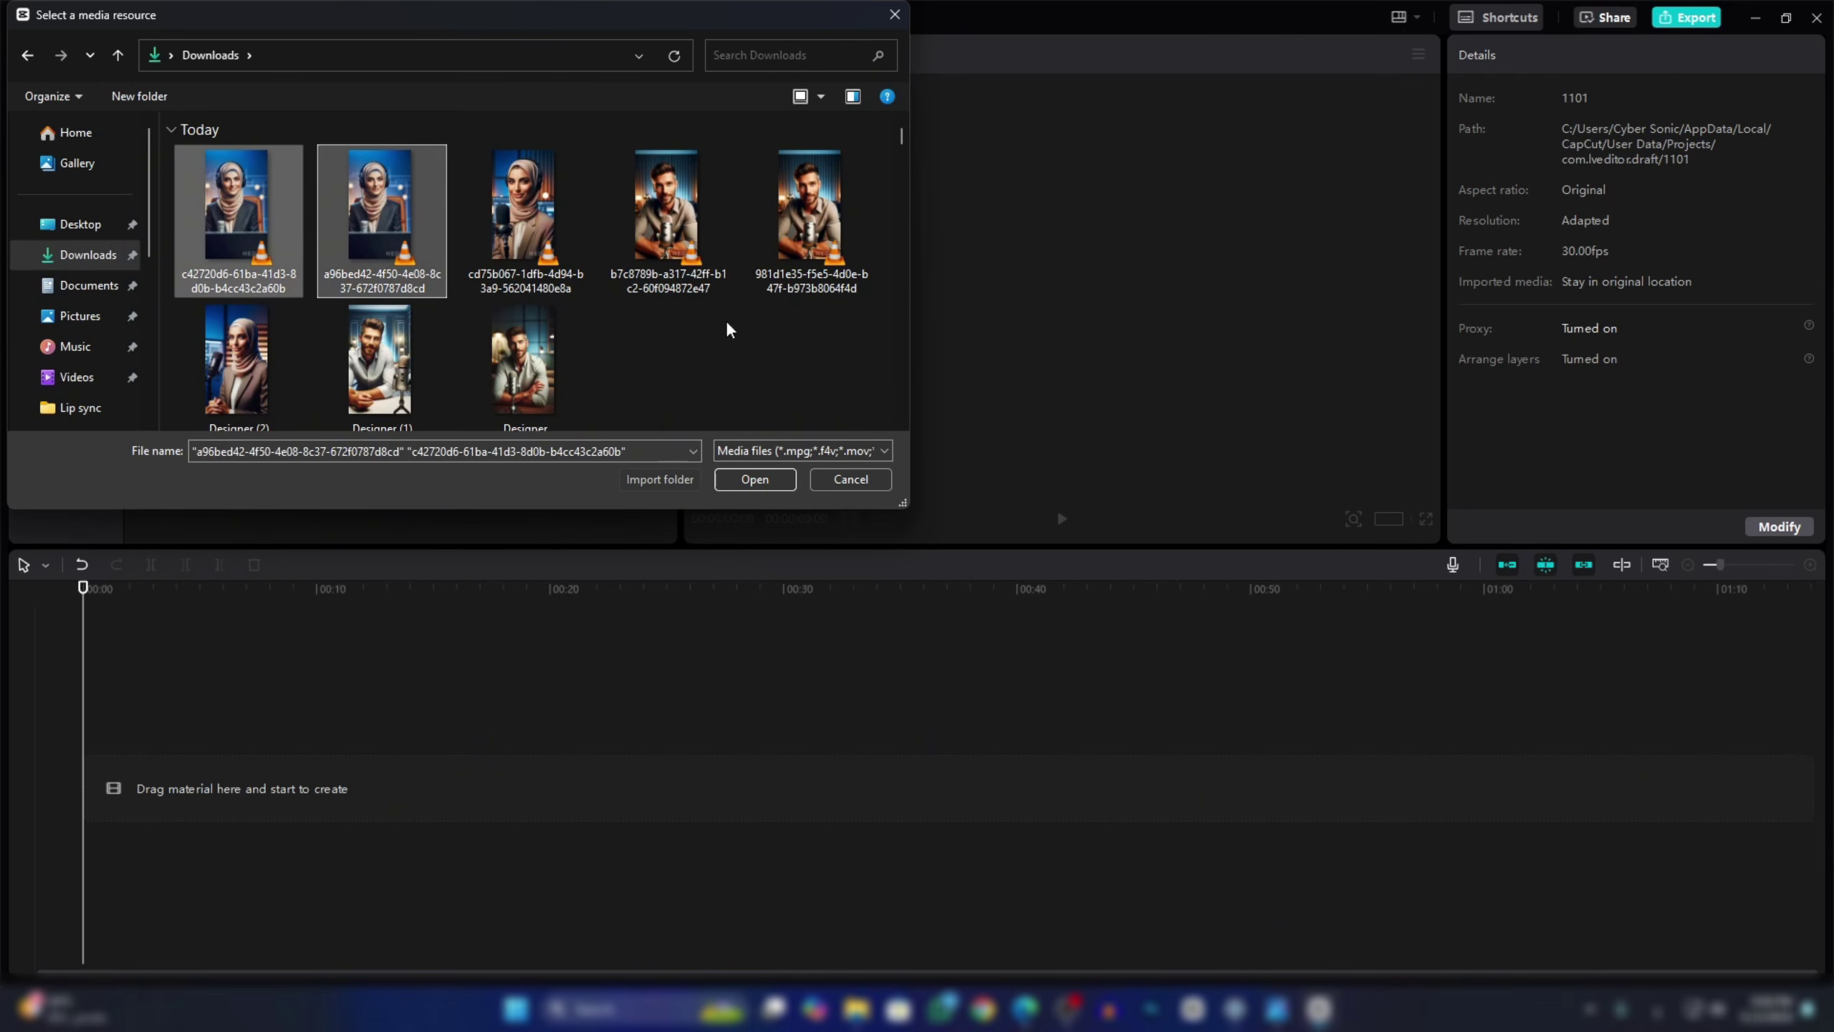
pyautogui.keyDown('ctrl'); pyautogui.click(668, 217); pyautogui.keyUp('ctrl')
pyautogui.keyDown('ctrl'); pyautogui.click(809, 217); pyautogui.keyUp('ctrl')
pyautogui.press('Return')
# Place the two host videos end to end on the main track and combine them into a compound clip
pyautogui.moveTo(581, 227); pyautogui.dragTo(184, 779)
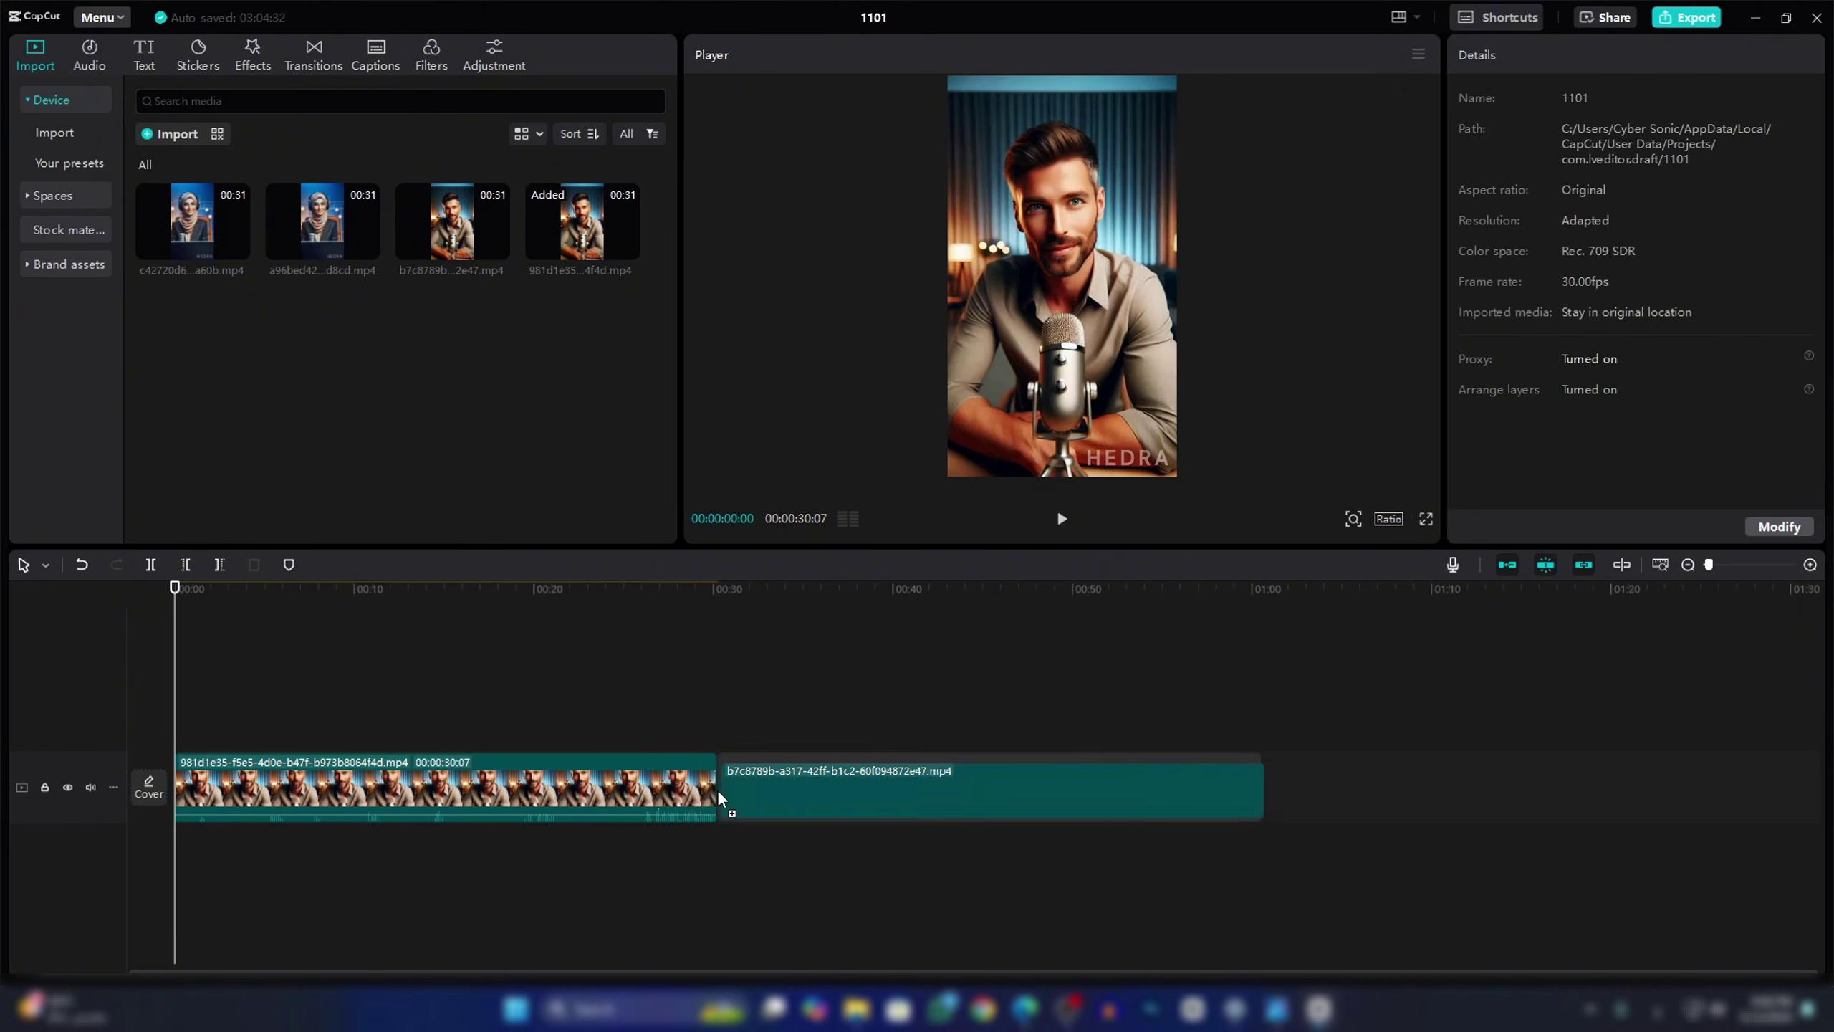
pyautogui.moveTo(387, 700); pyautogui.dragTo(926, 816)
pyautogui.rightClick(809, 795)
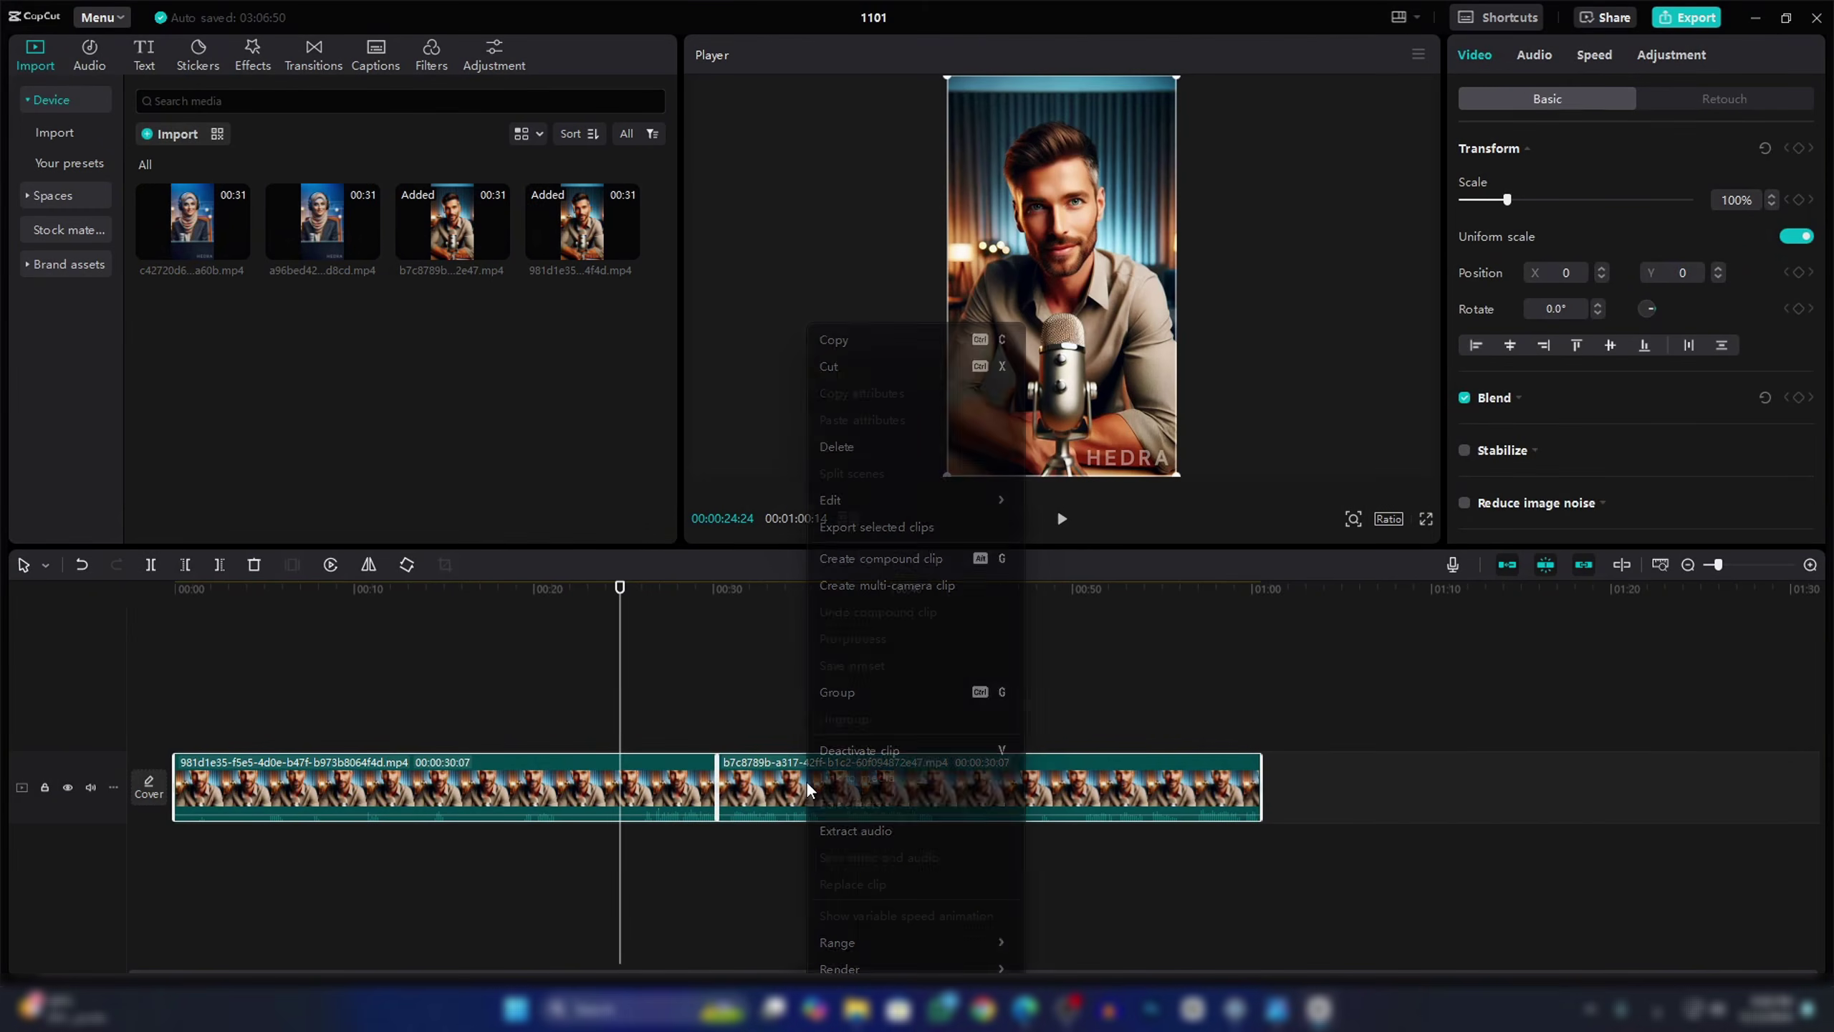
pyautogui.click(859, 567)
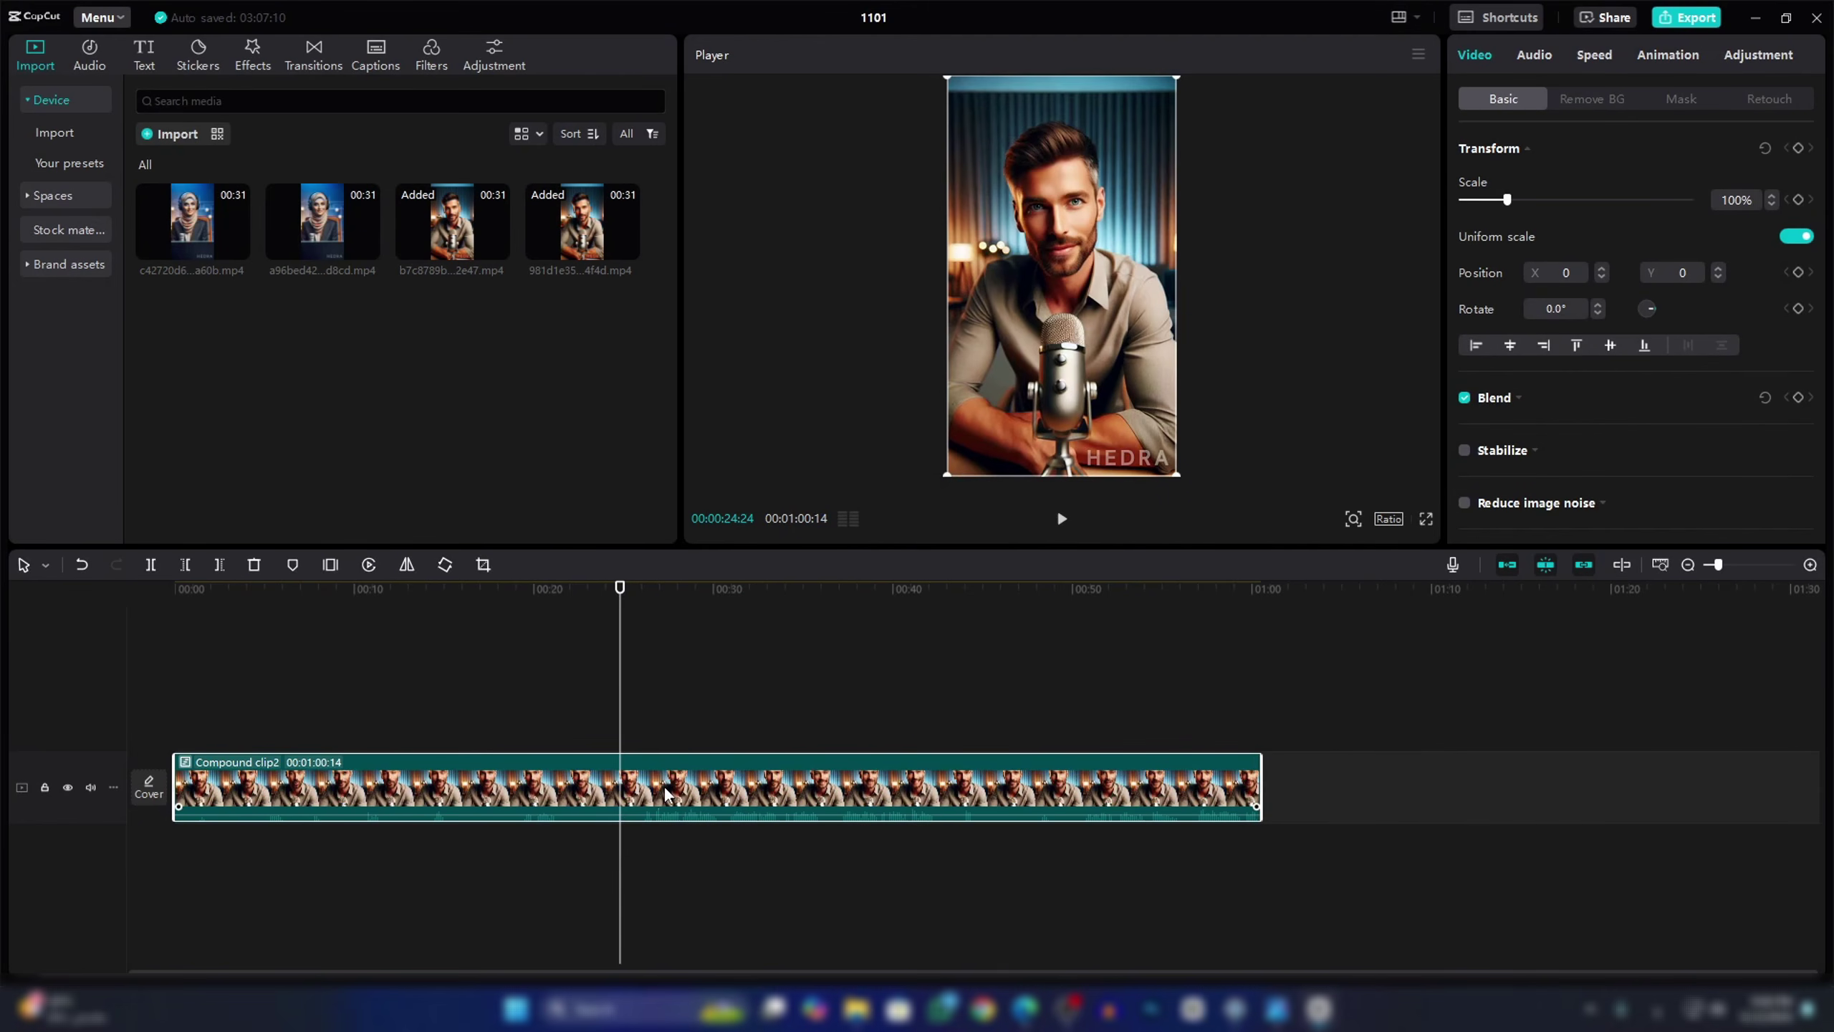
# Set the project's aspect ratio to 16:9, and scale the host clip to 160% at position X -884, Y -807
pyautogui.click(1387, 519)
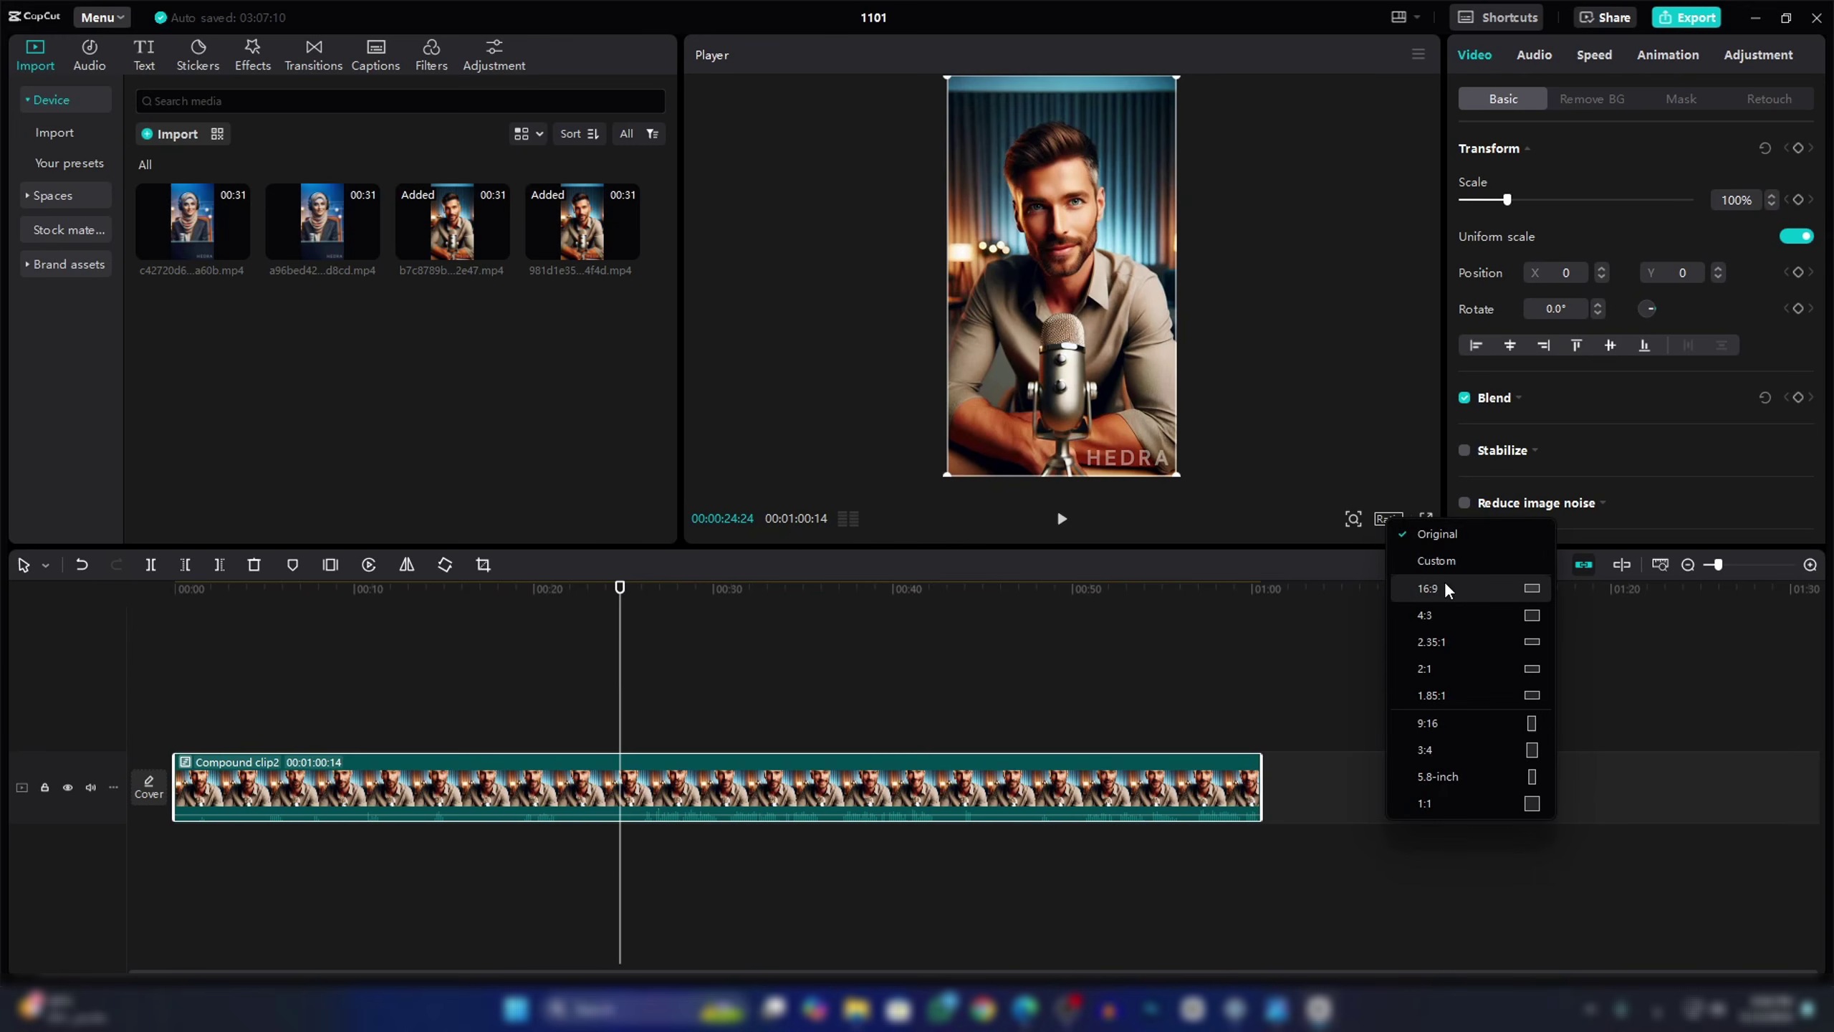
pyautogui.click(1436, 591)
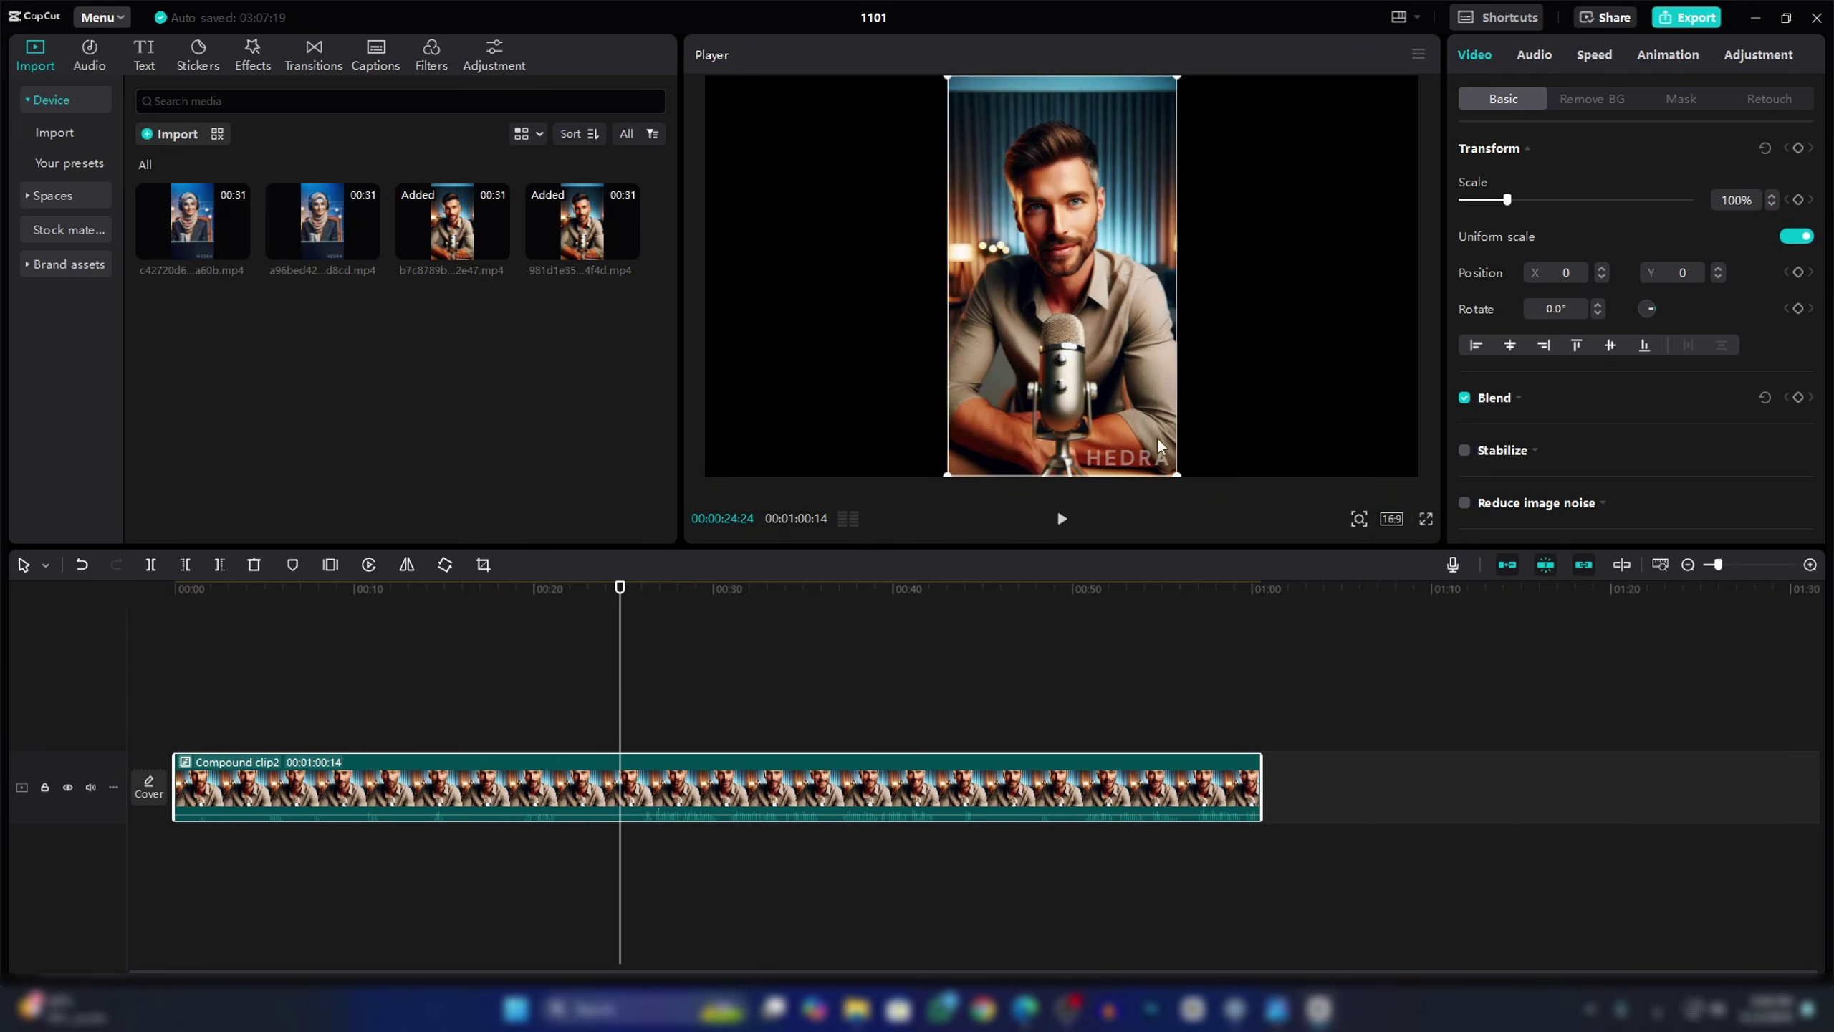
pyautogui.moveTo(1068, 404); pyautogui.dragTo(902, 320)
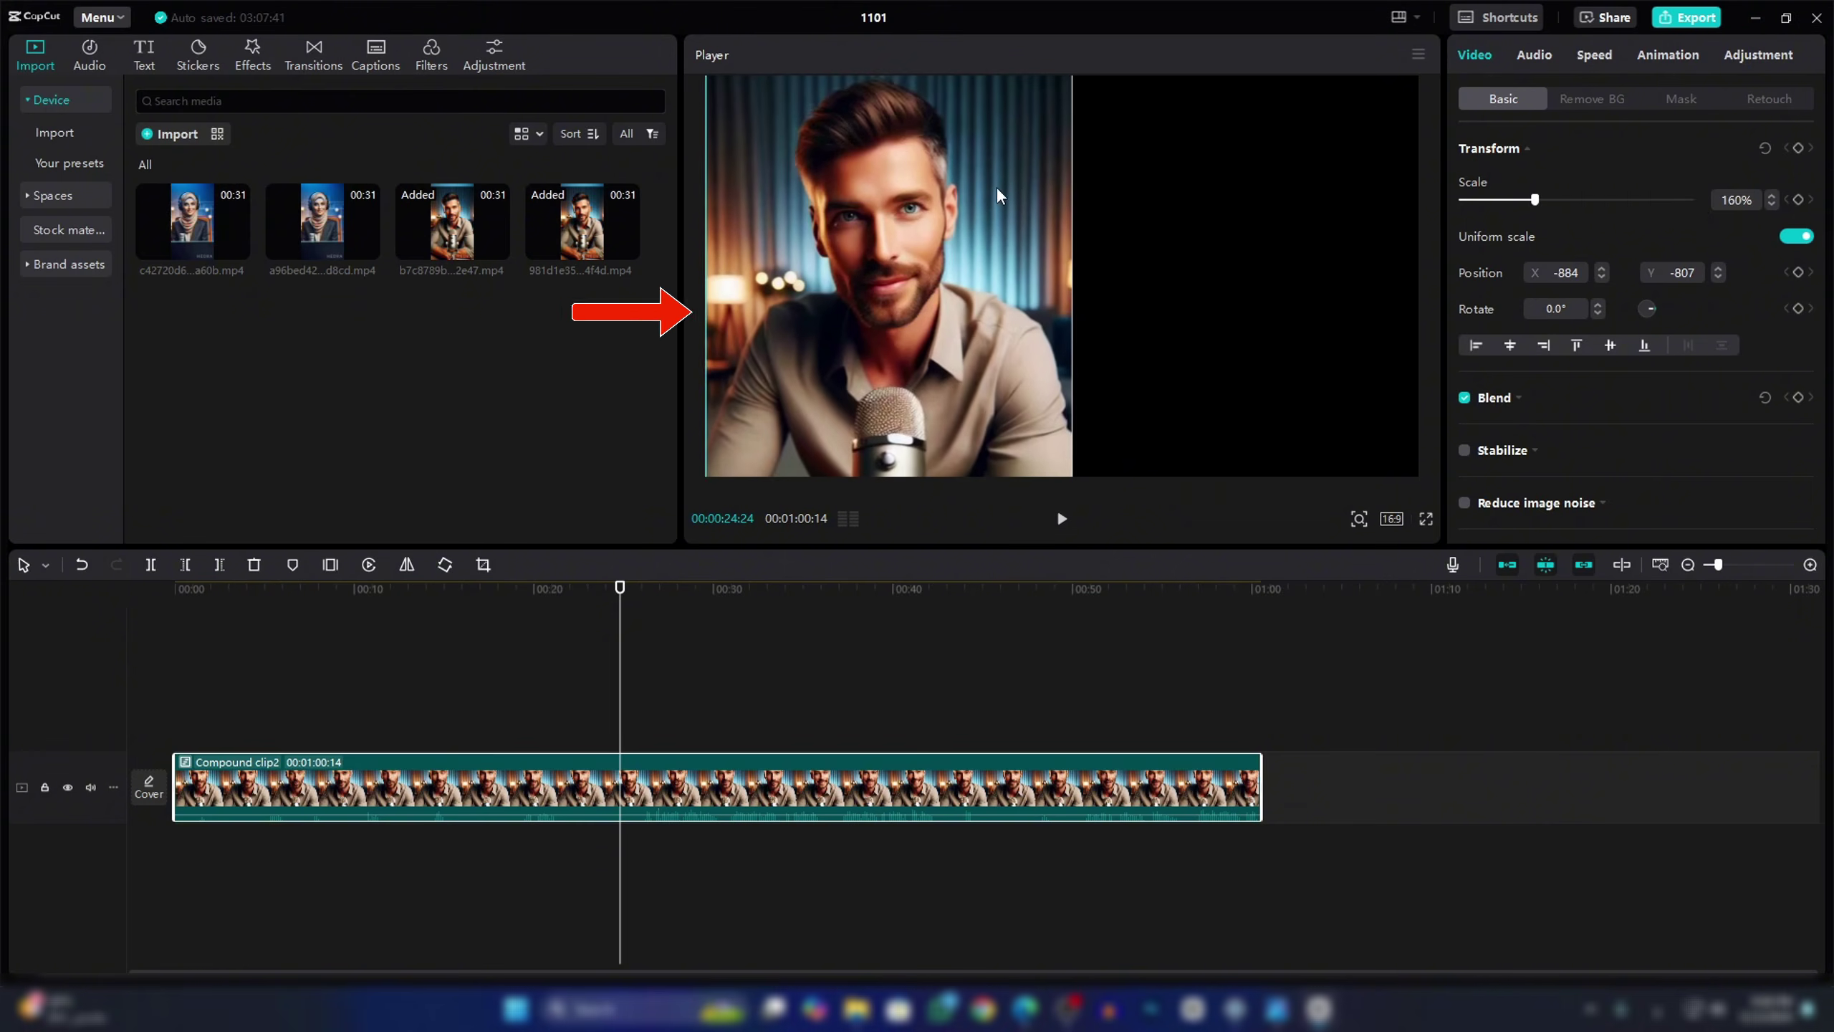
# Place the two guest videos end to end on a track above the host clip and combine them into a compound clip
pyautogui.moveTo(322, 221); pyautogui.dragTo(176, 719)
pyautogui.moveTo(216, 238); pyautogui.dragTo(743, 715)
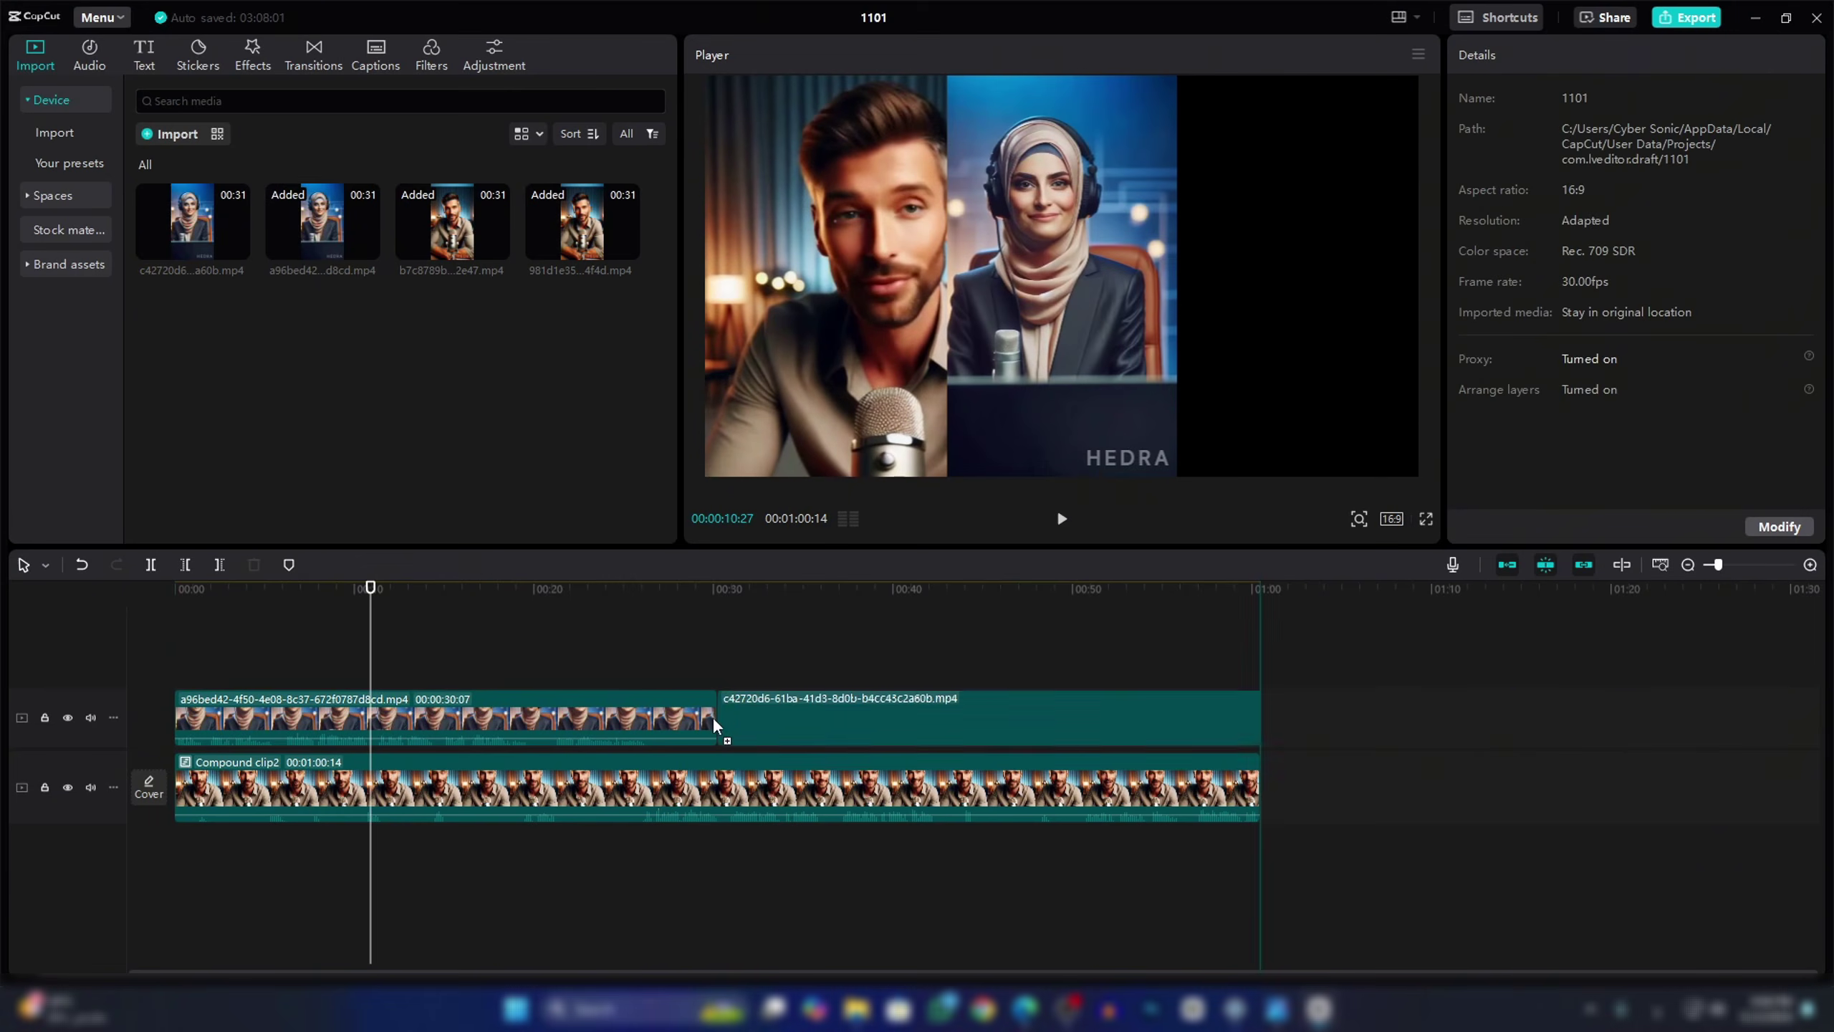
pyautogui.click(676, 639)
pyautogui.moveTo(601, 646); pyautogui.dragTo(789, 722)
pyautogui.rightClick(789, 726)
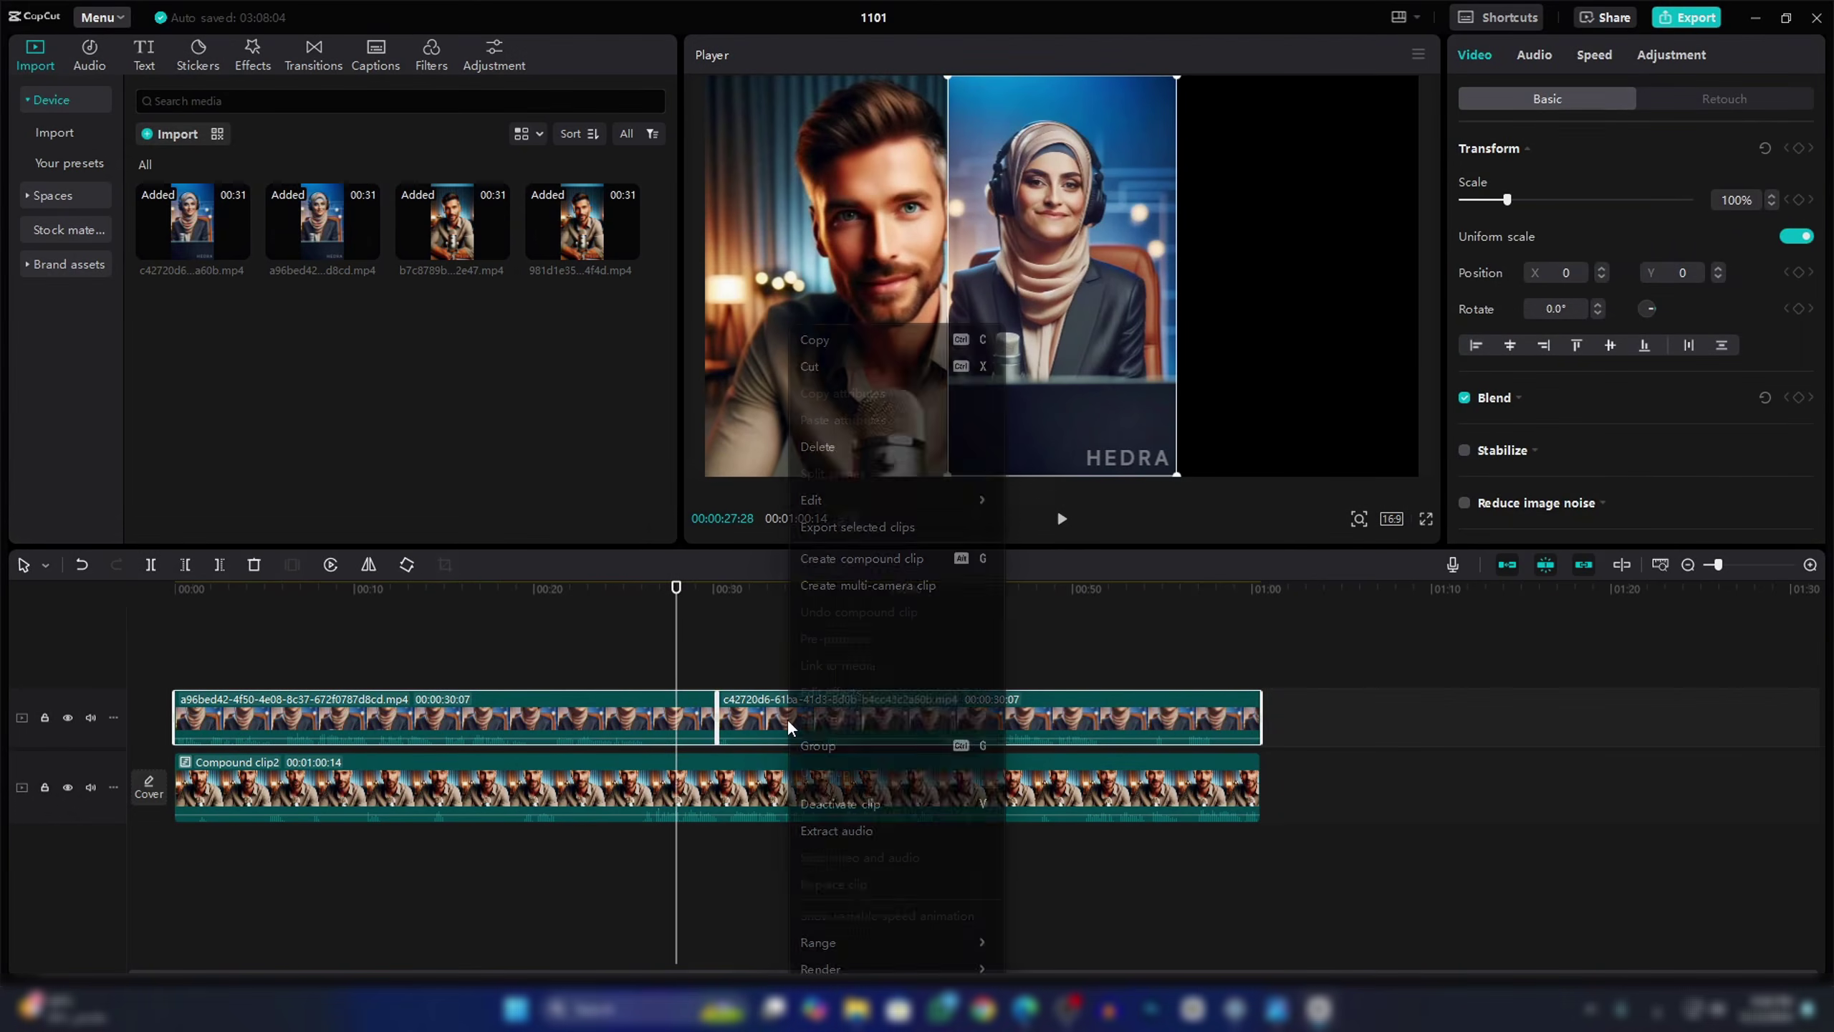
pyautogui.click(855, 560)
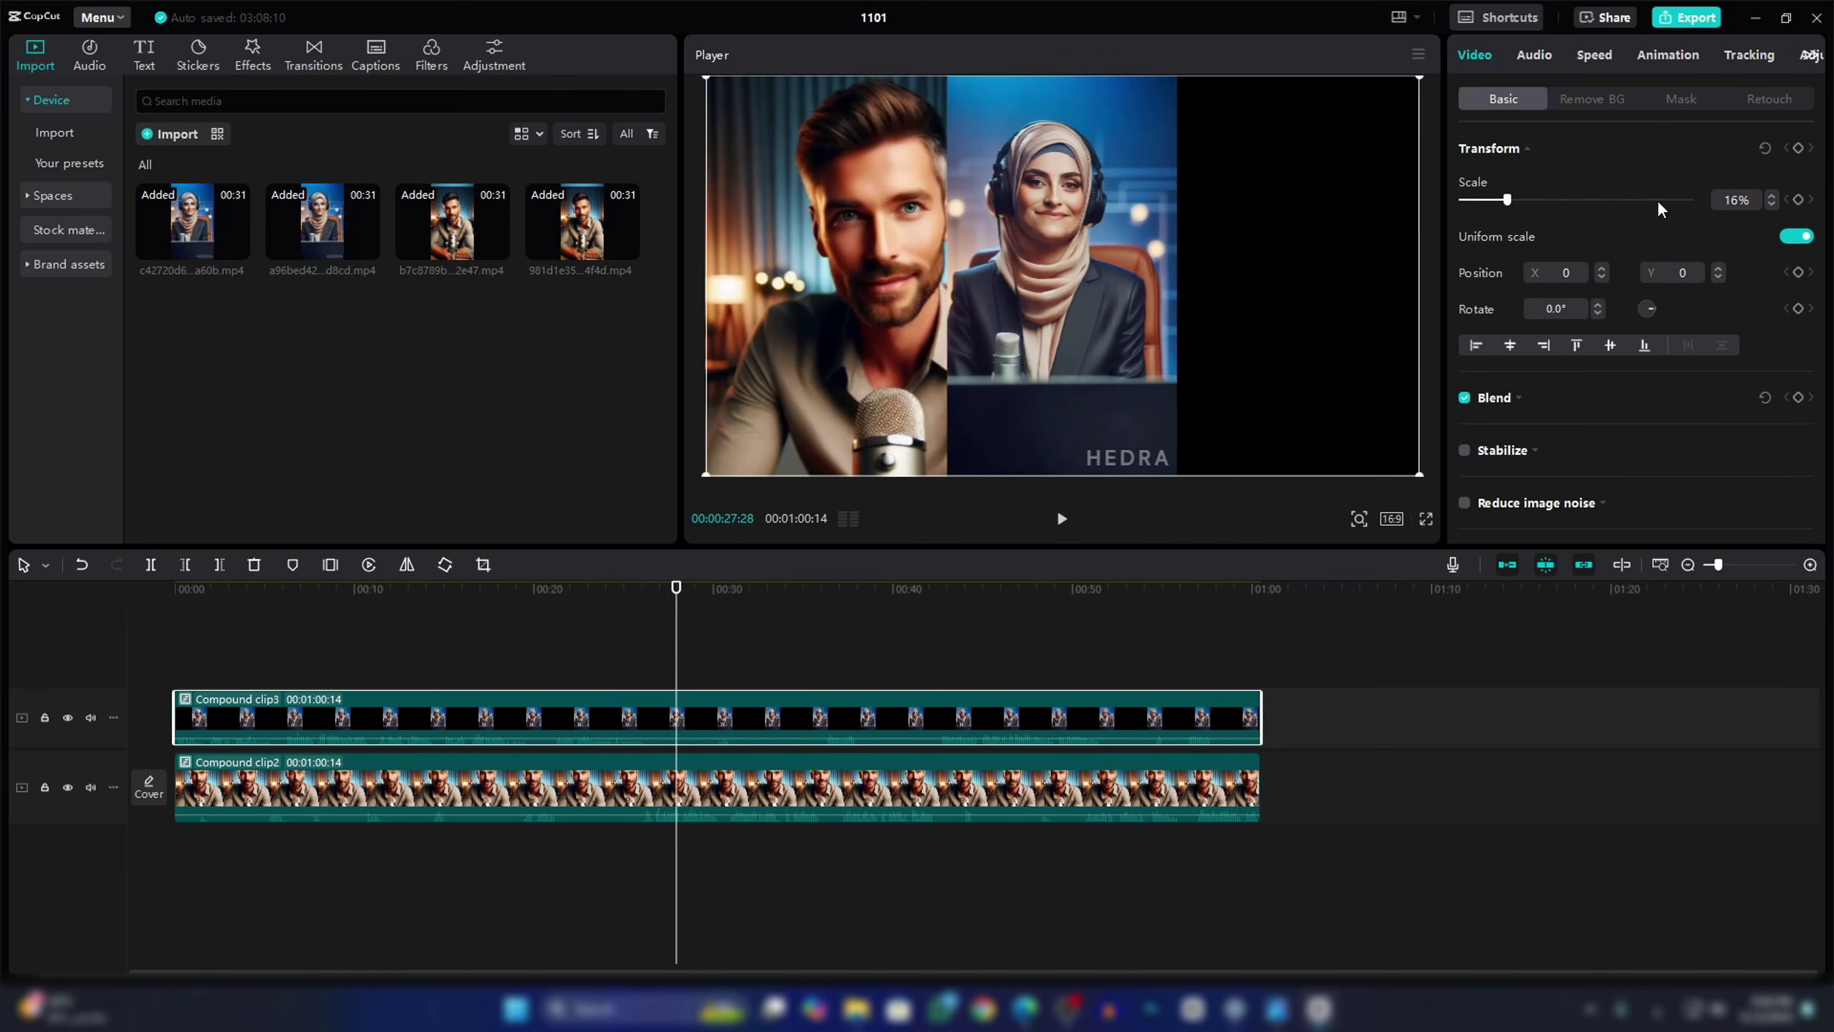
# Set the guest compound clip's scale to 160%
pyautogui.press('Return')
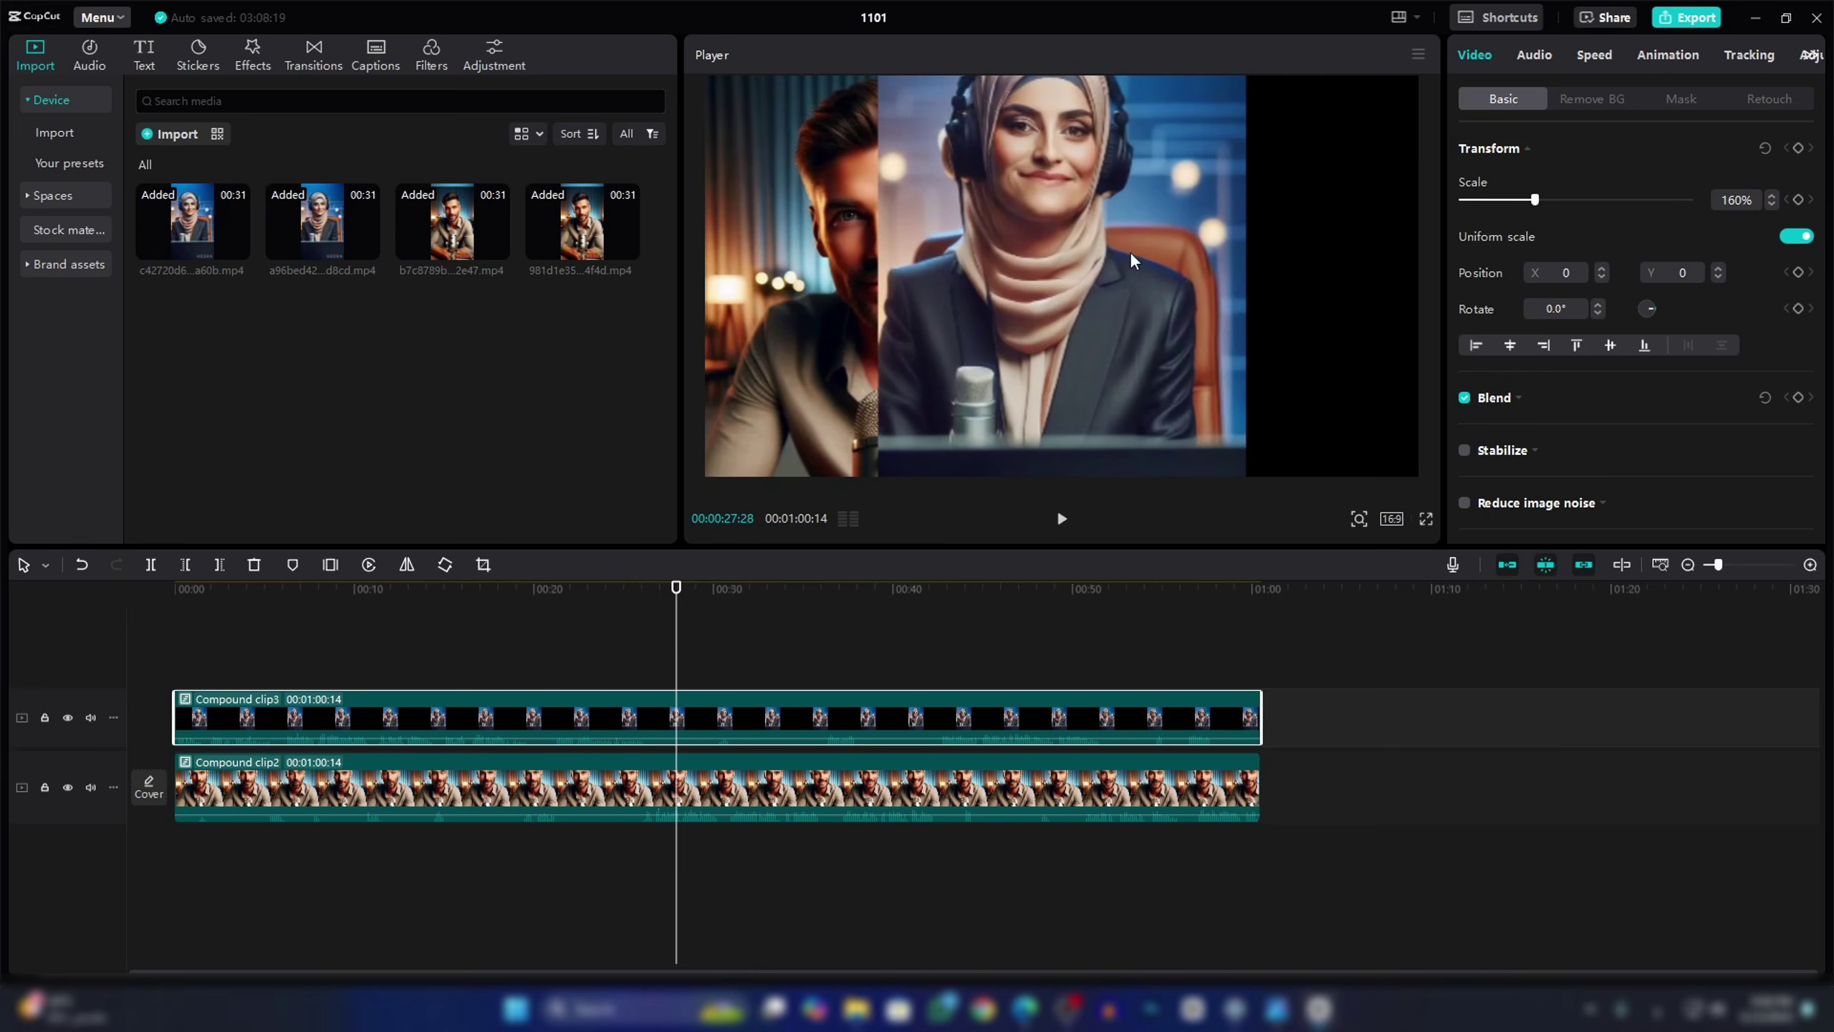
# Move the guest clip to the right half of the frame beside the host, and combine both clips into one compound clip
pyautogui.moveTo(1091, 329)
pyautogui.mouseDown()
pyautogui.moveTo(1277, 333)
pyautogui.moveTo(1256, 328)
pyautogui.mouseUp()
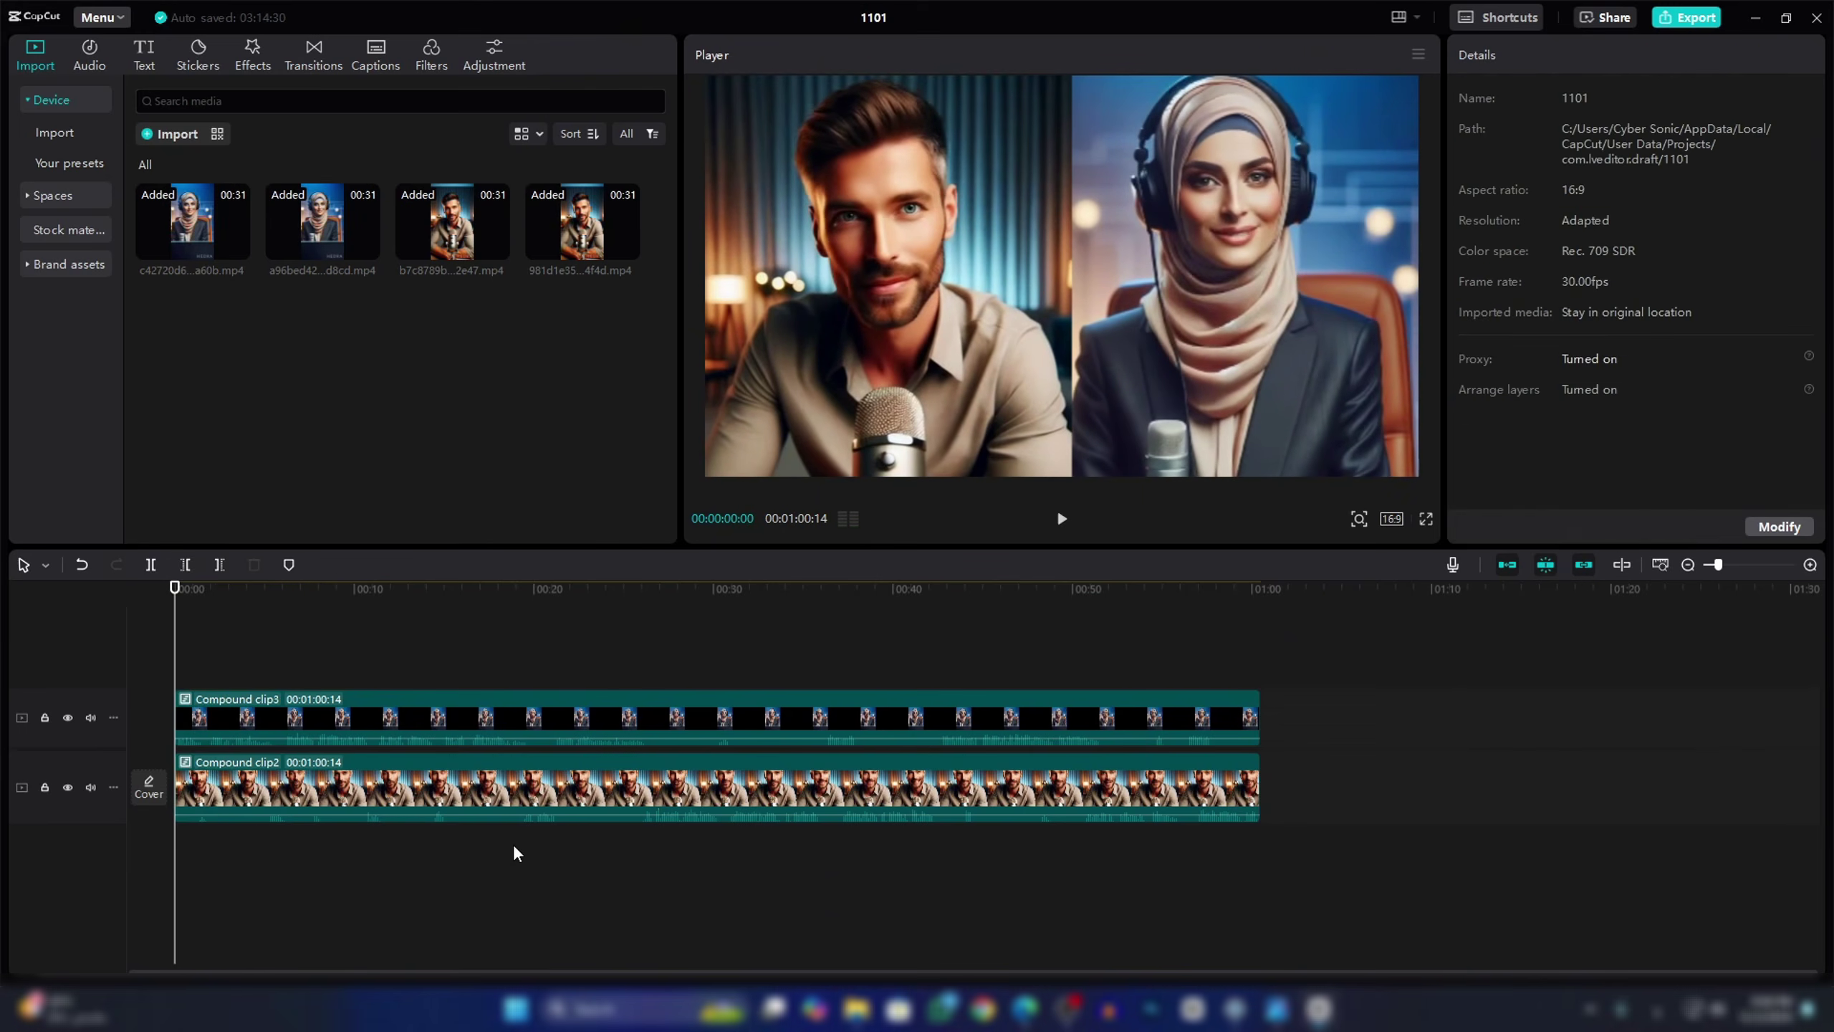
pyautogui.click(913, 756)
pyautogui.keyDown('ctrl'); pyautogui.click(909, 716); pyautogui.keyUp('ctrl')
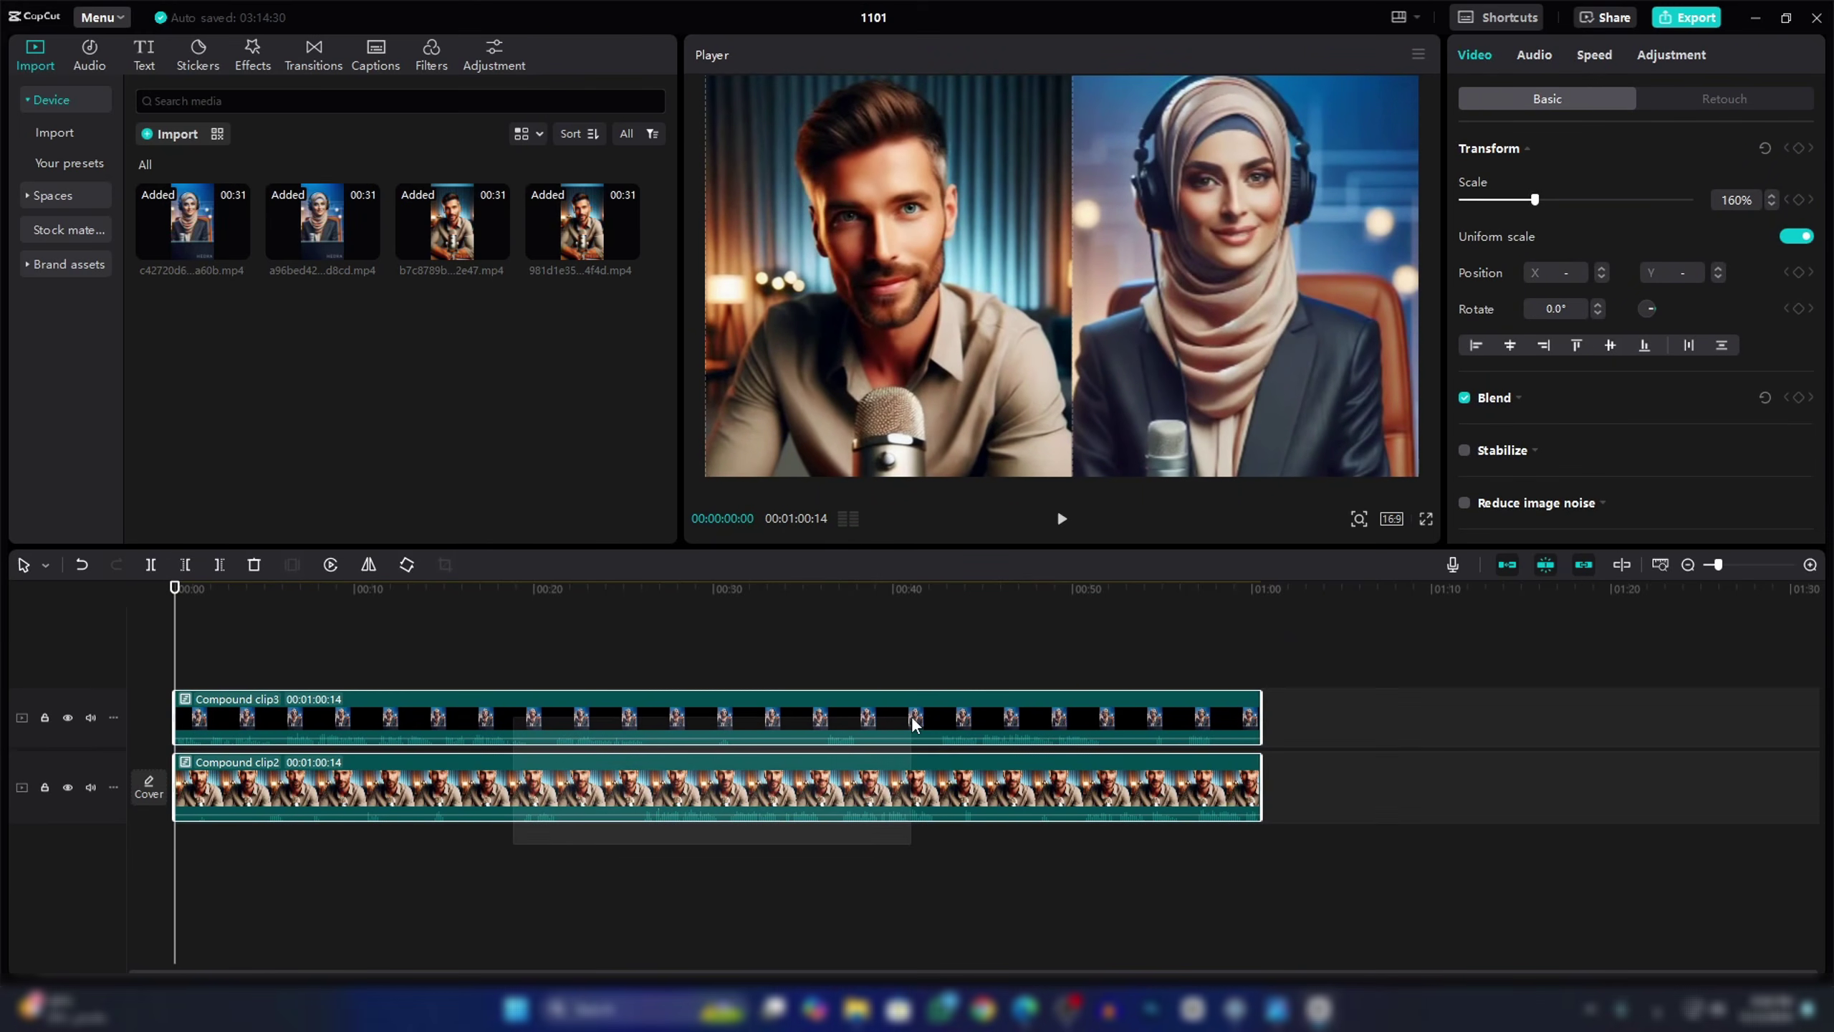
pyautogui.rightClick(791, 720)
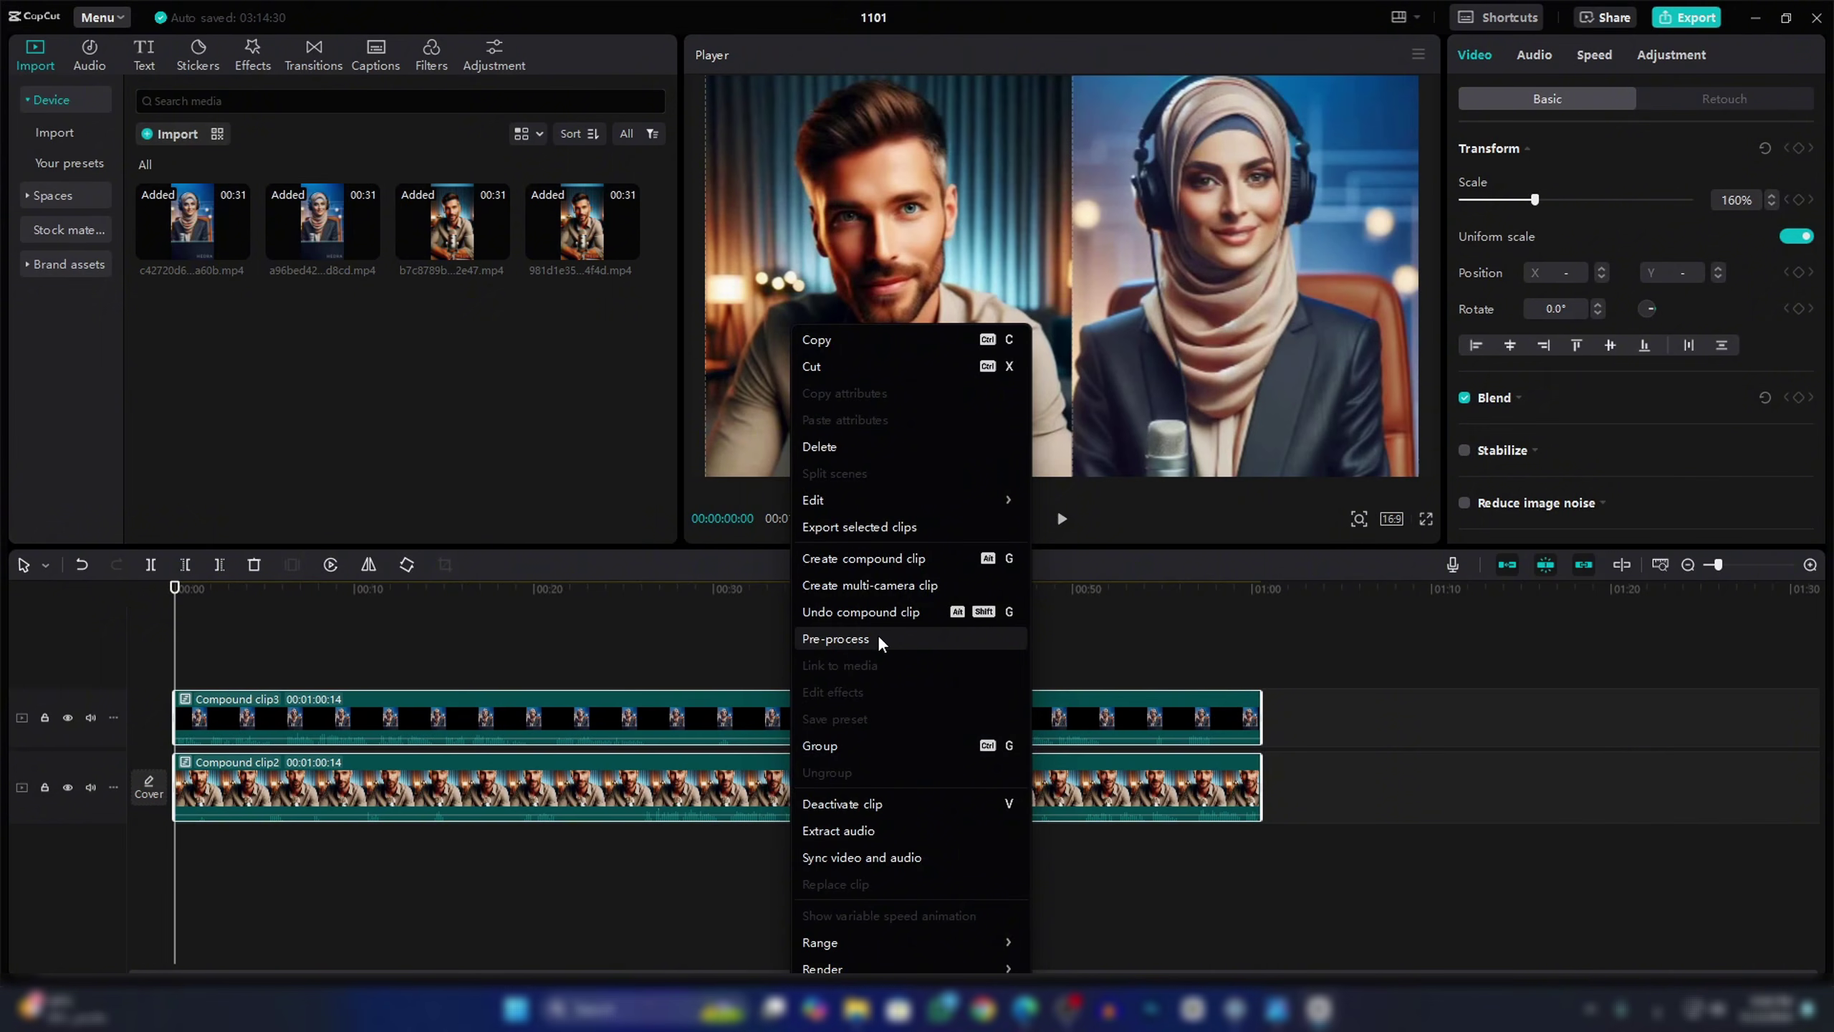
pyautogui.click(865, 560)
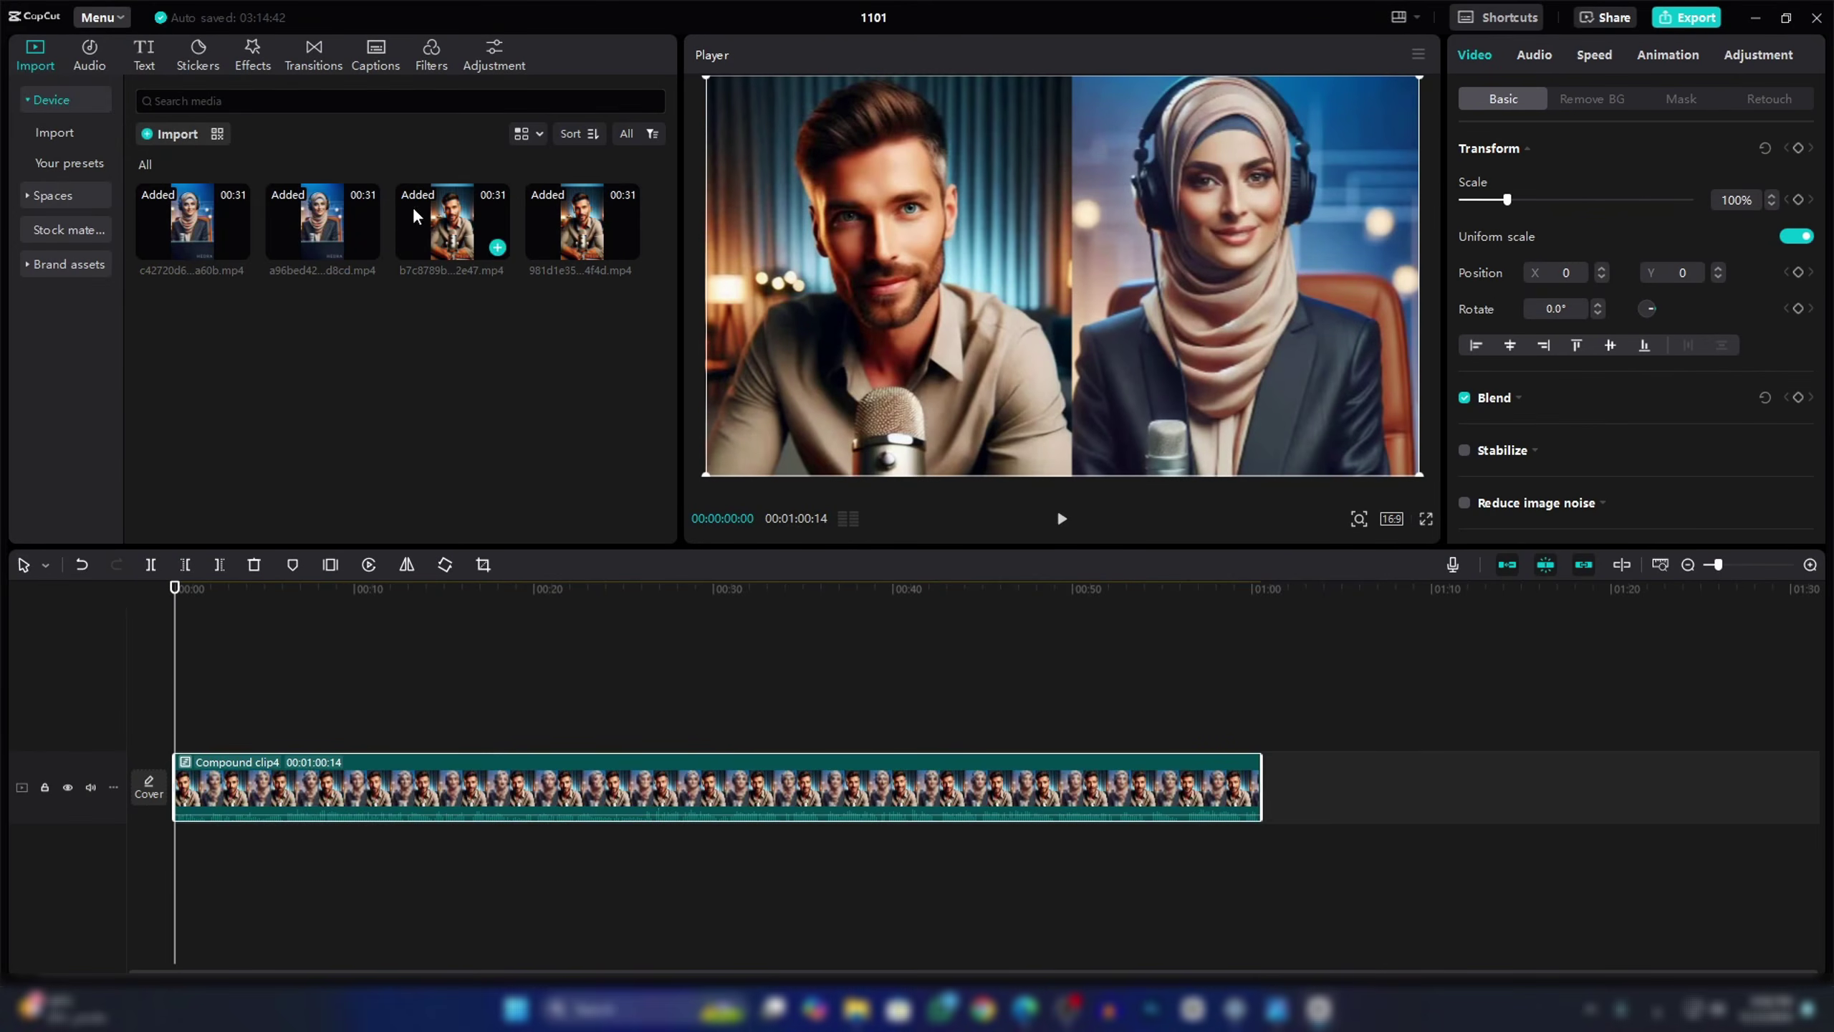
# Generate automatic English captions for the combined clip and apply the Rubik font to all captions
pyautogui.click(374, 60)
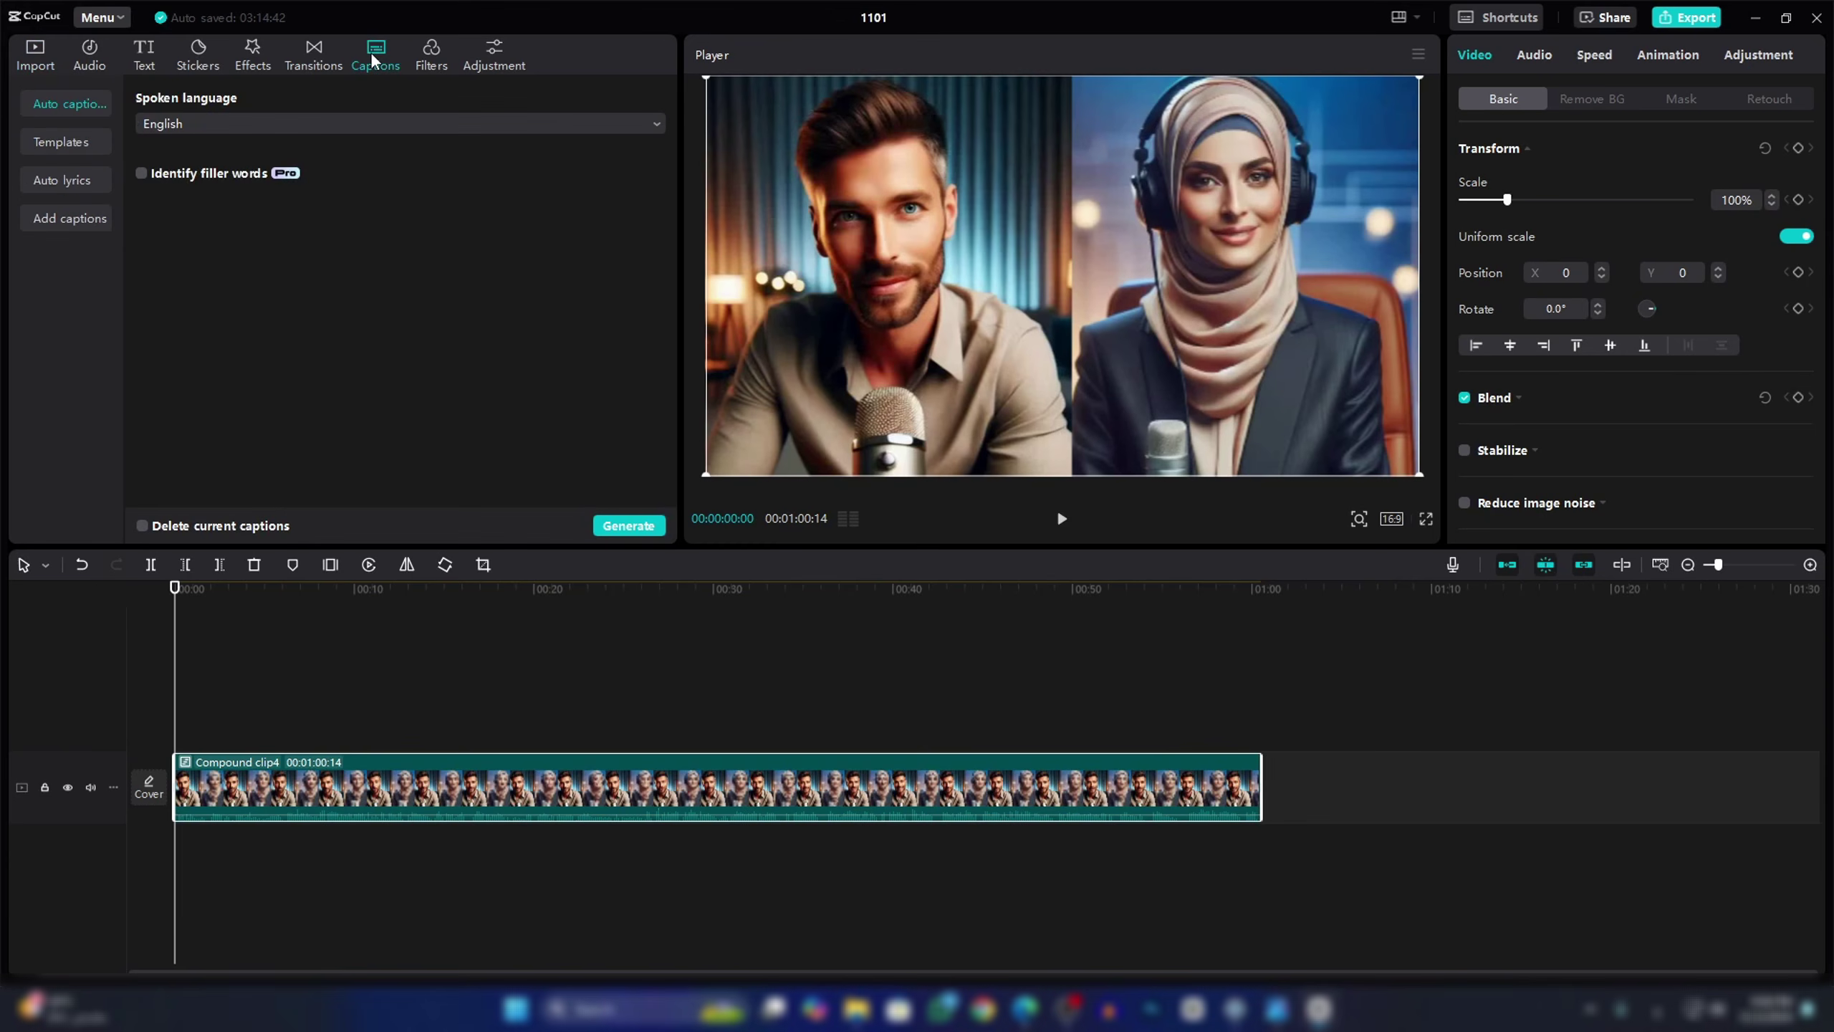
pyautogui.click(343, 127)
pyautogui.click(202, 268)
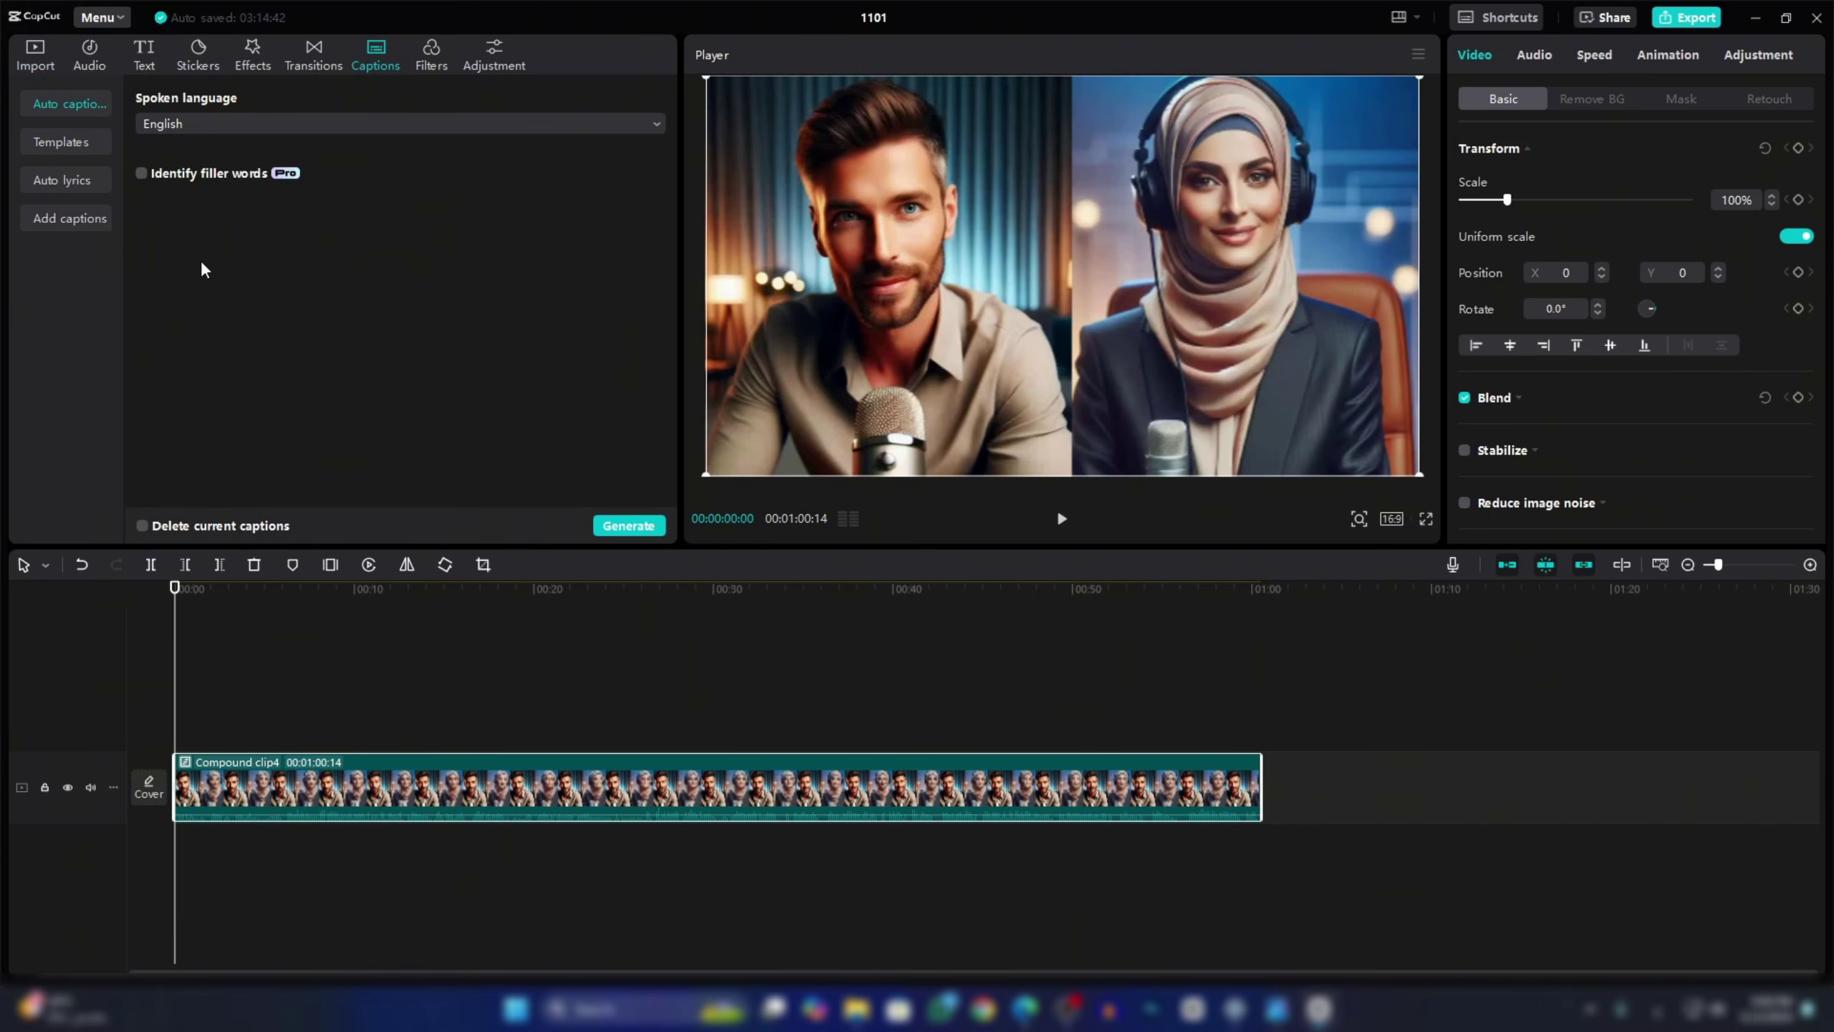
pyautogui.click(625, 525)
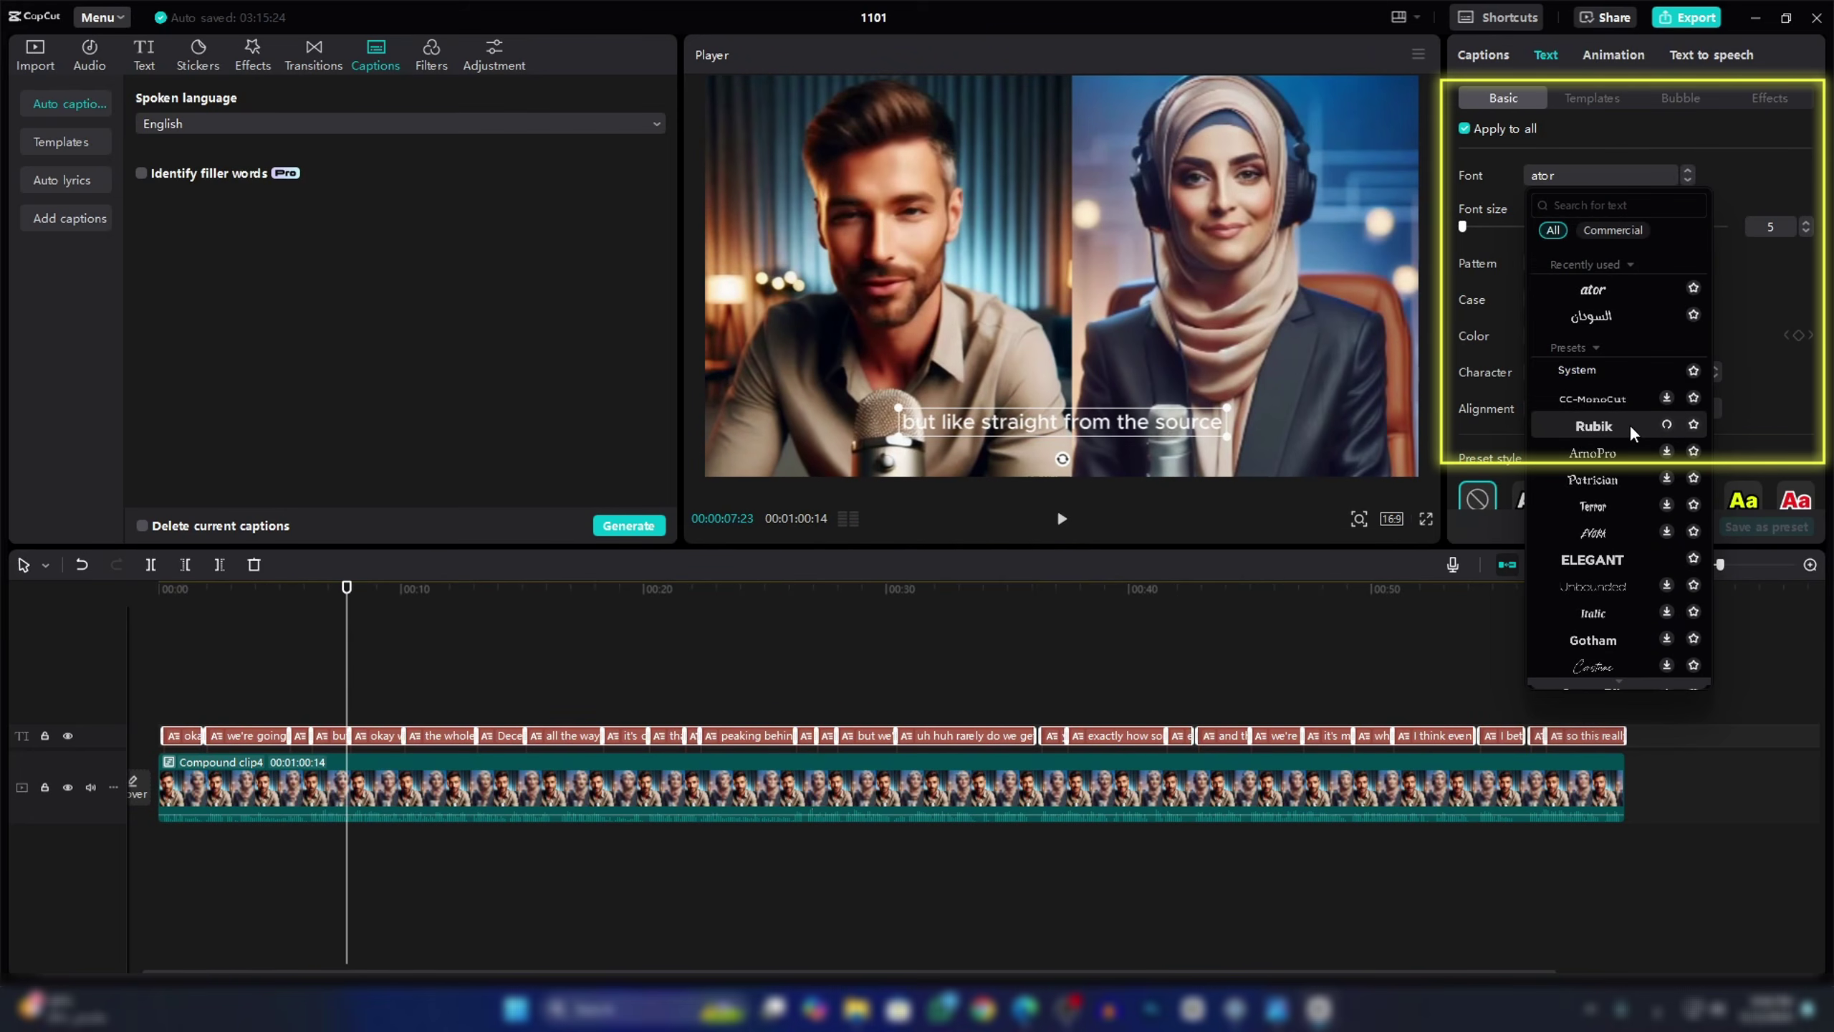
pyautogui.click(1593, 426)
pyautogui.click(1603, 175)
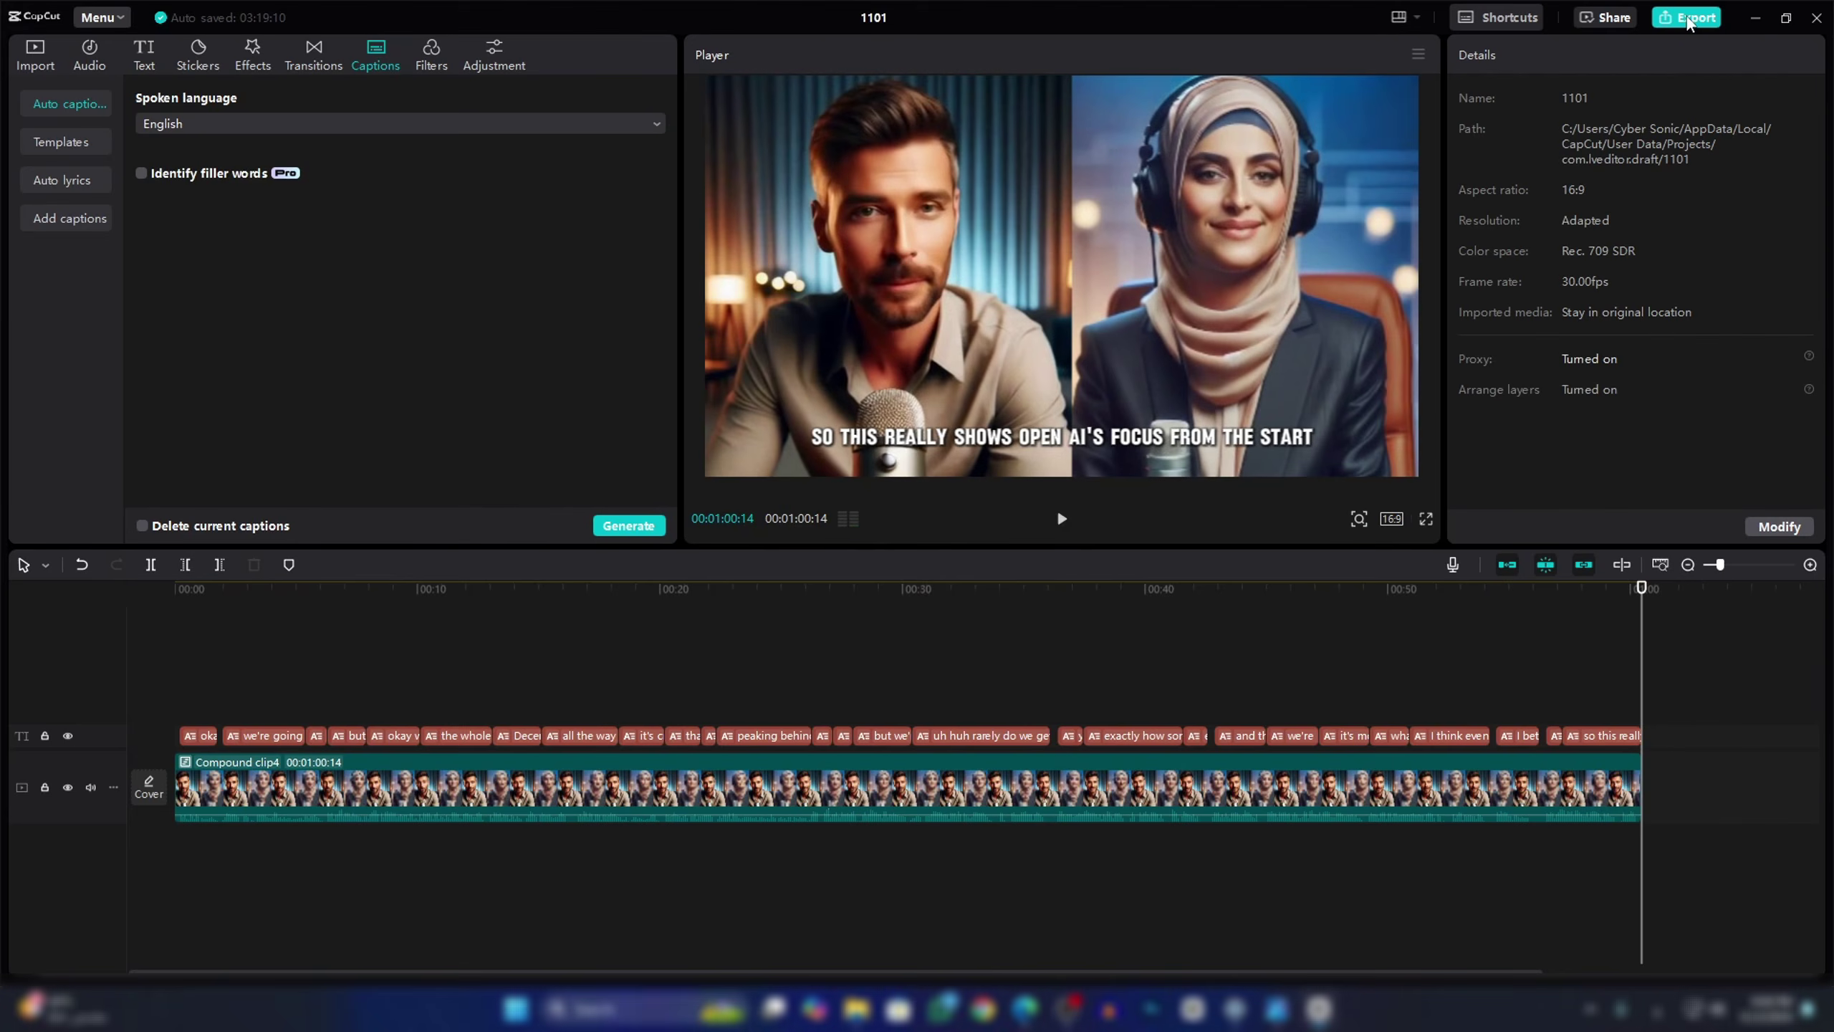
# Export only the video as PODCAST in 2K resolution, higher bit rate, H.264 codec, mp4 format and 30fps, without separate audio
pyautogui.click(1687, 17)
pyautogui.click(963, 614)
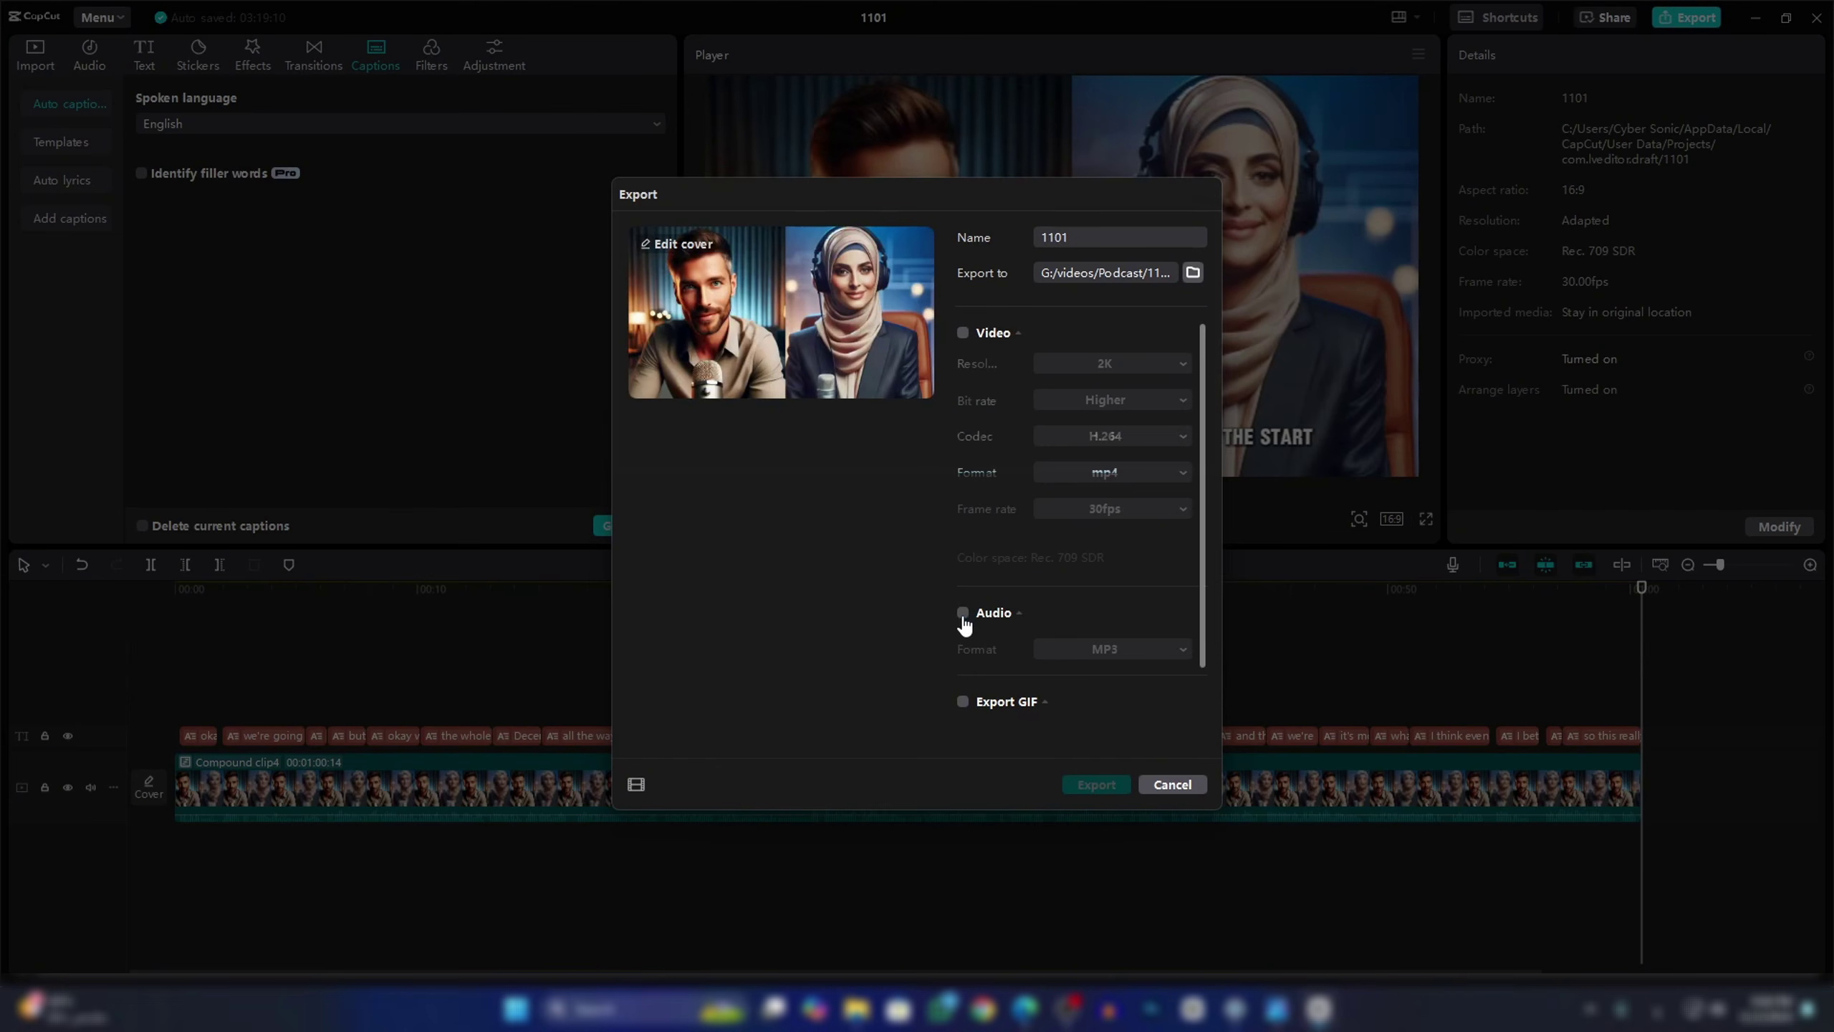
pyautogui.click(964, 334)
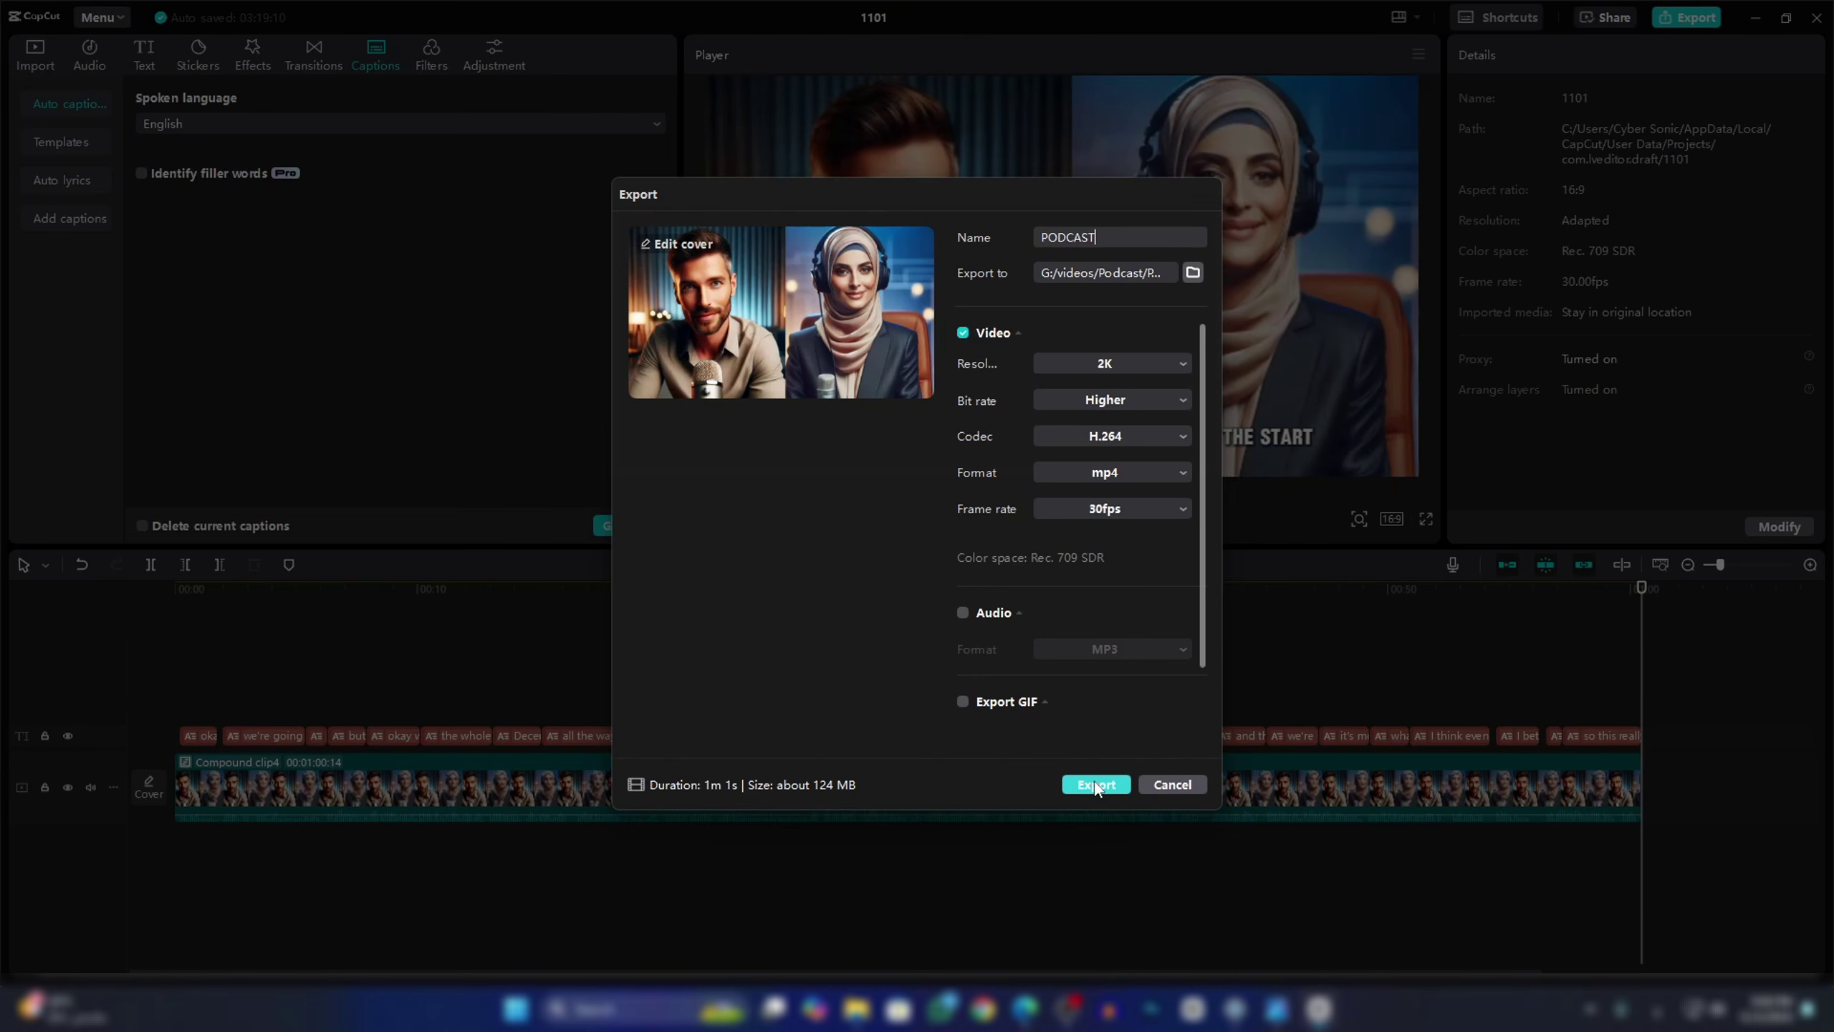
pyautogui.click(1095, 781)
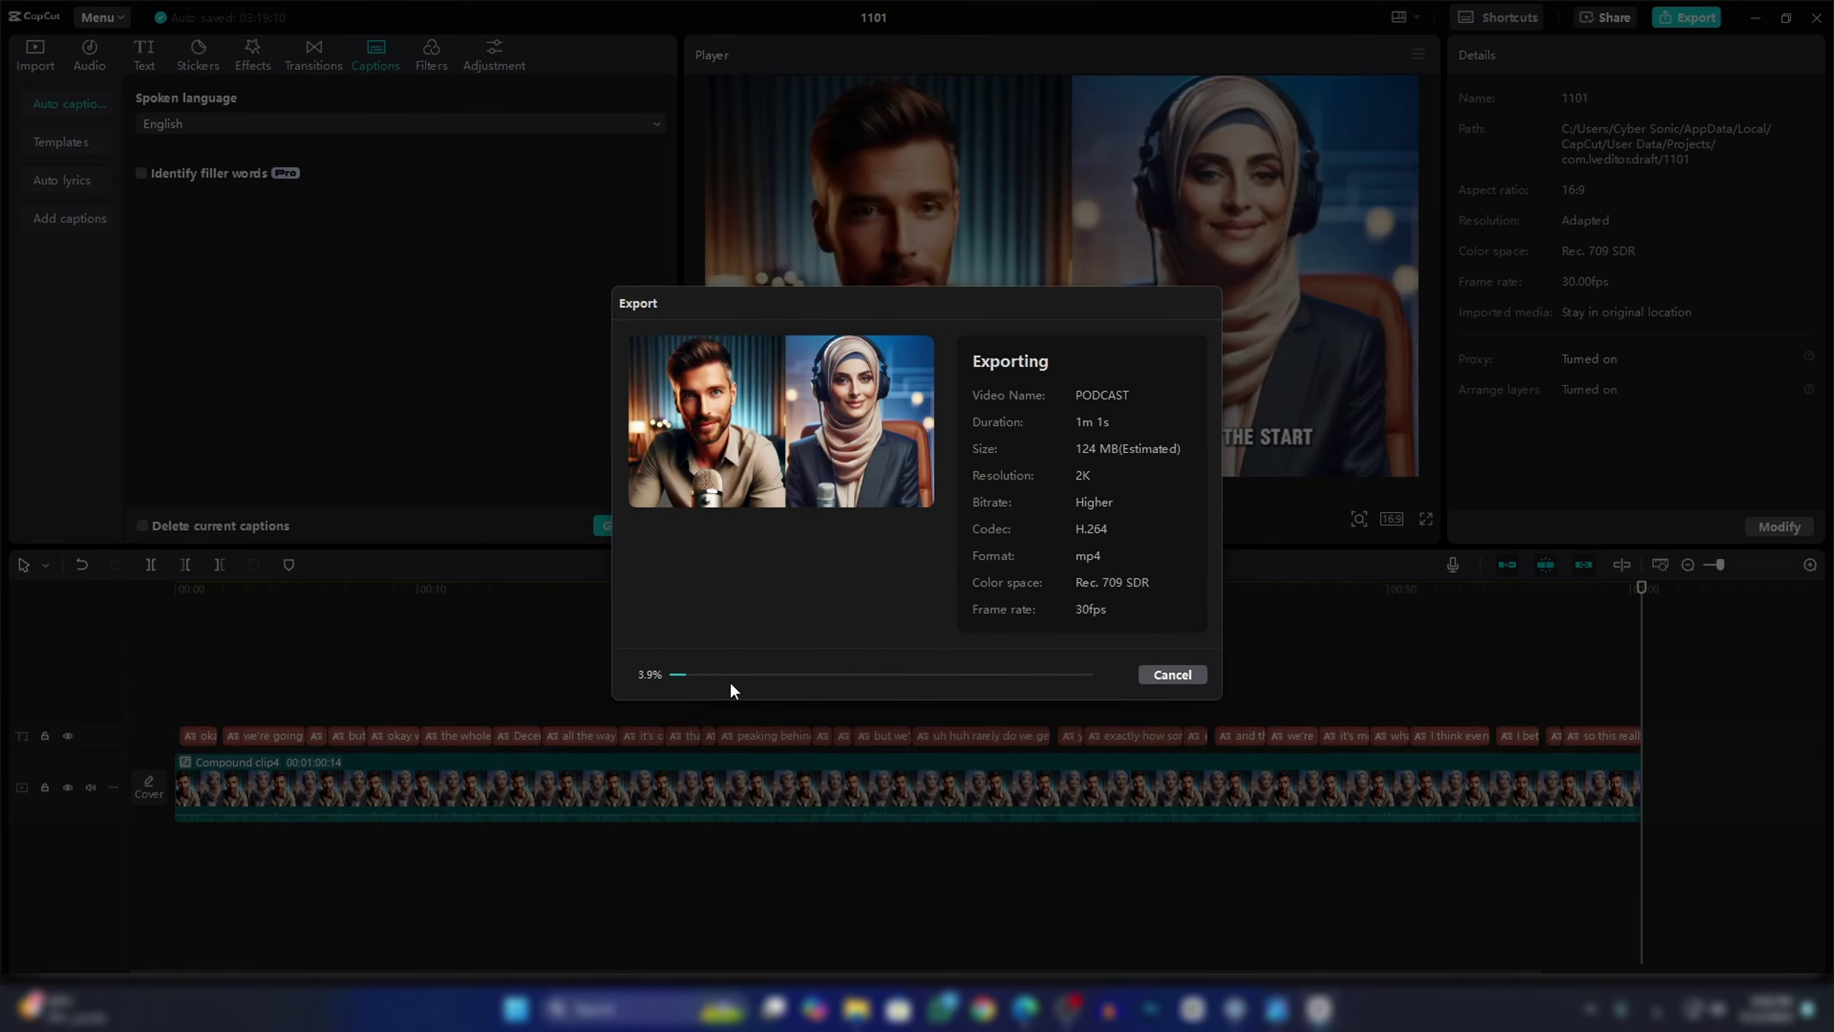